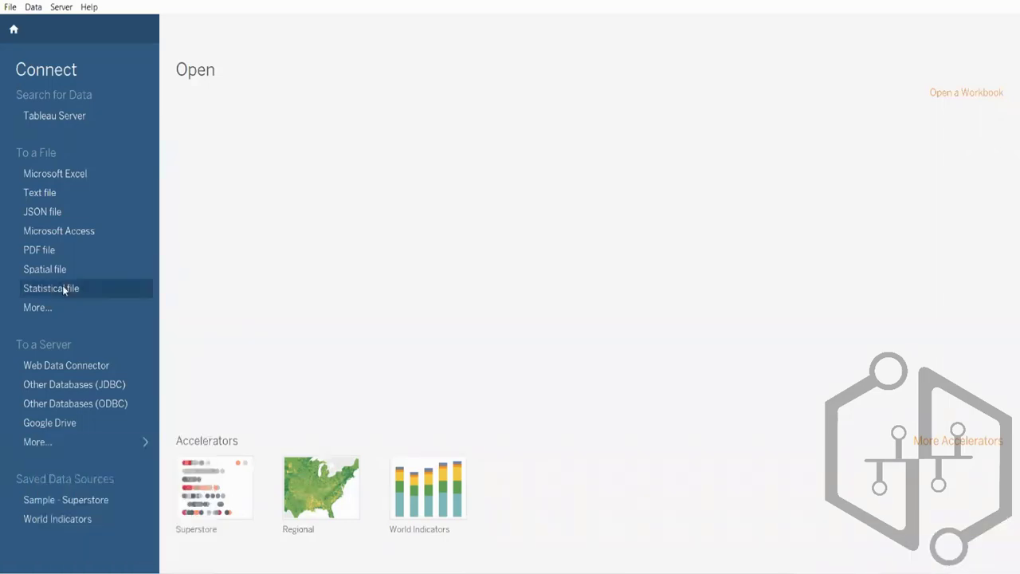
pyautogui.click(803, 572)
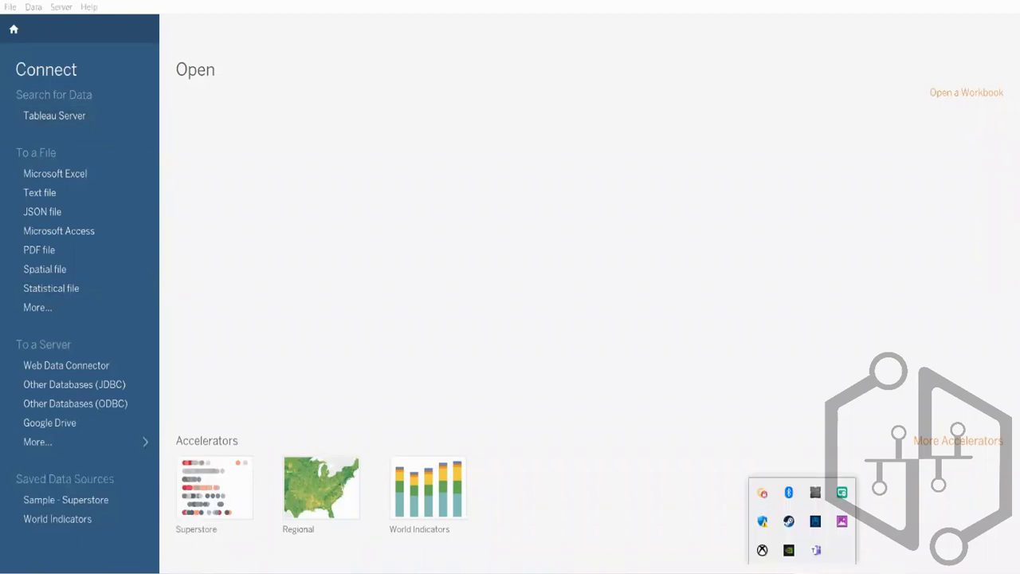
pyautogui.rightClick(787, 517)
pyautogui.click(806, 510)
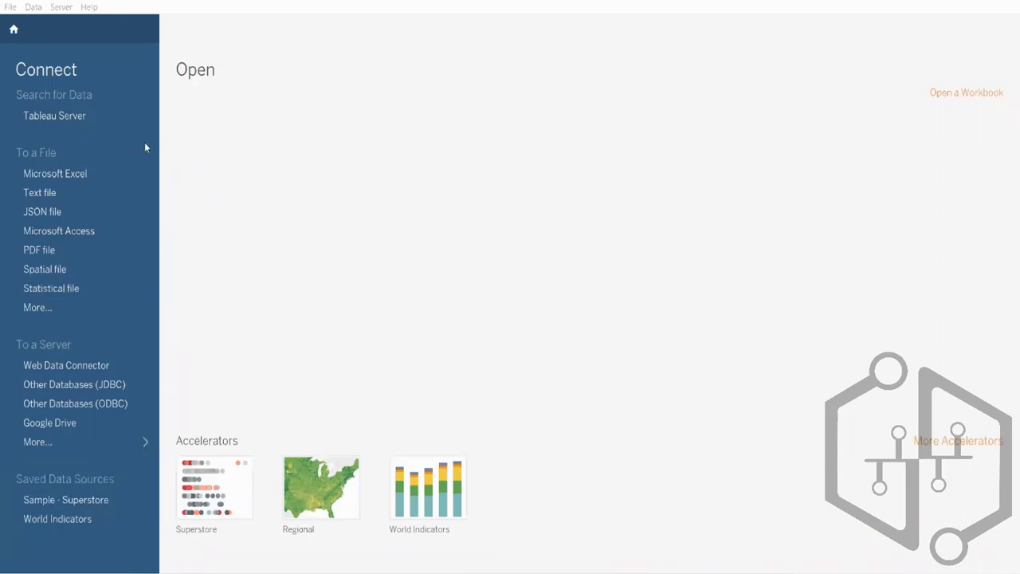
# Connect to the Global Superstore Microsoft Excel file and add its Orders table to the data source
pyautogui.click(88, 173)
pyautogui.doubleClick(213, 119)
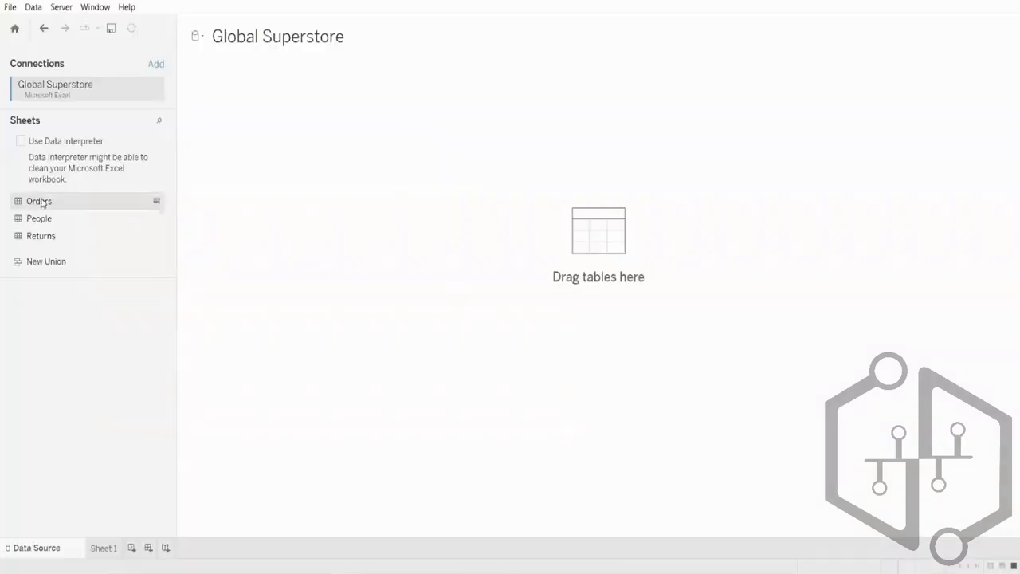
pyautogui.moveTo(41, 201); pyautogui.dragTo(436, 262)
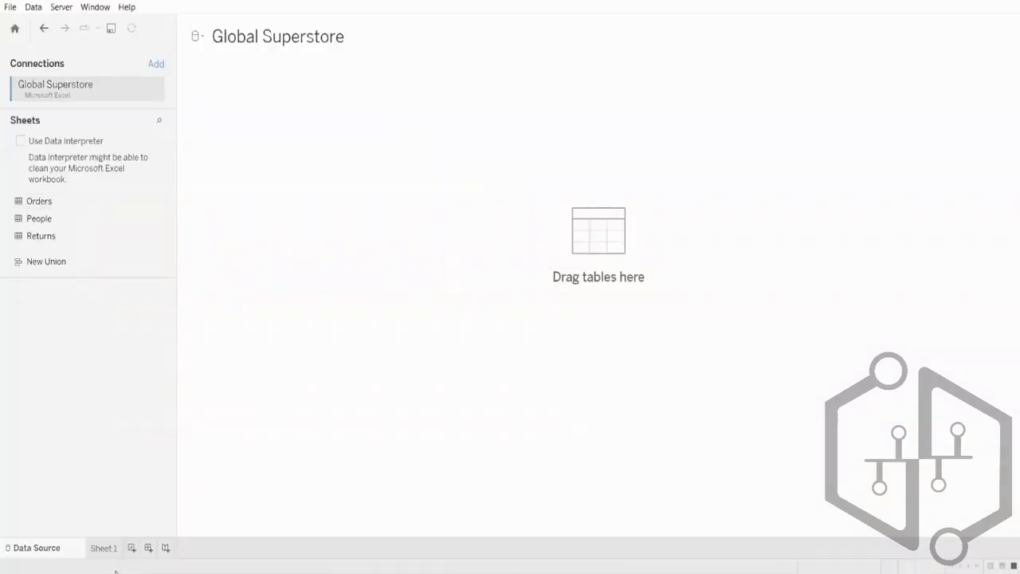
# Build a bar chart on Sheet 1 with Segment in columns and the sum of Sales in rows
pyautogui.click(103, 549)
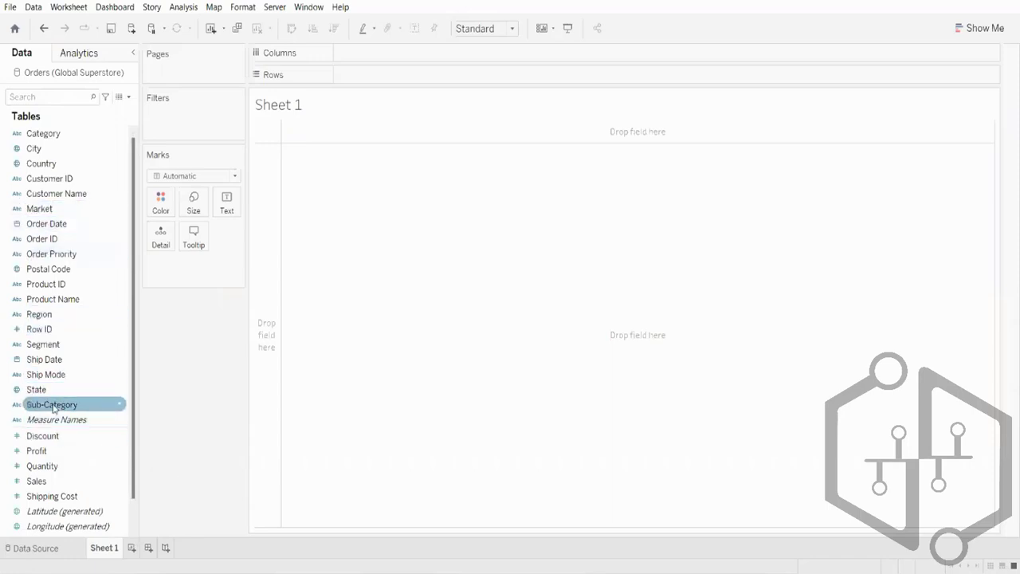
pyautogui.doubleClick(52, 481)
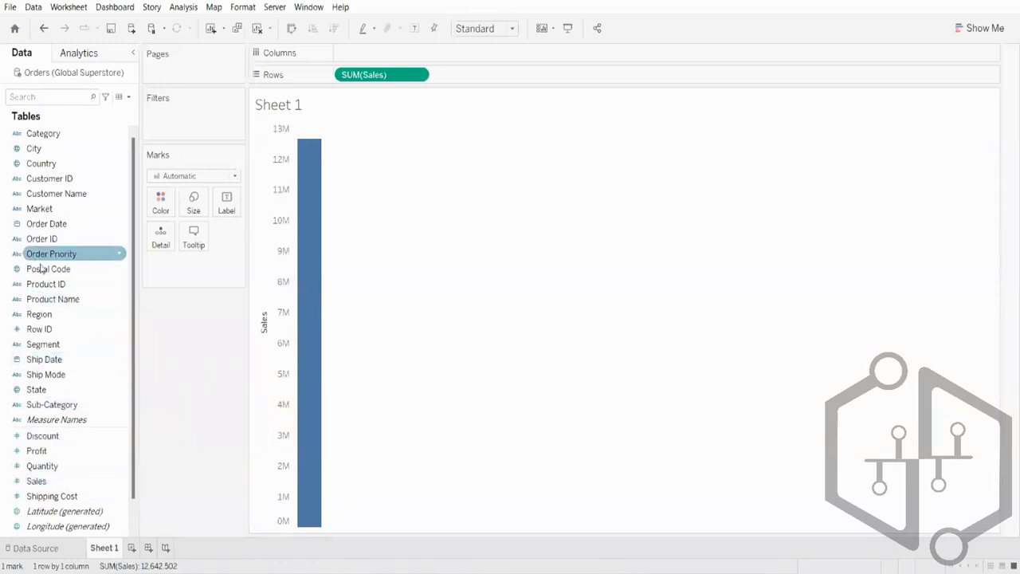
pyautogui.doubleClick(43, 344)
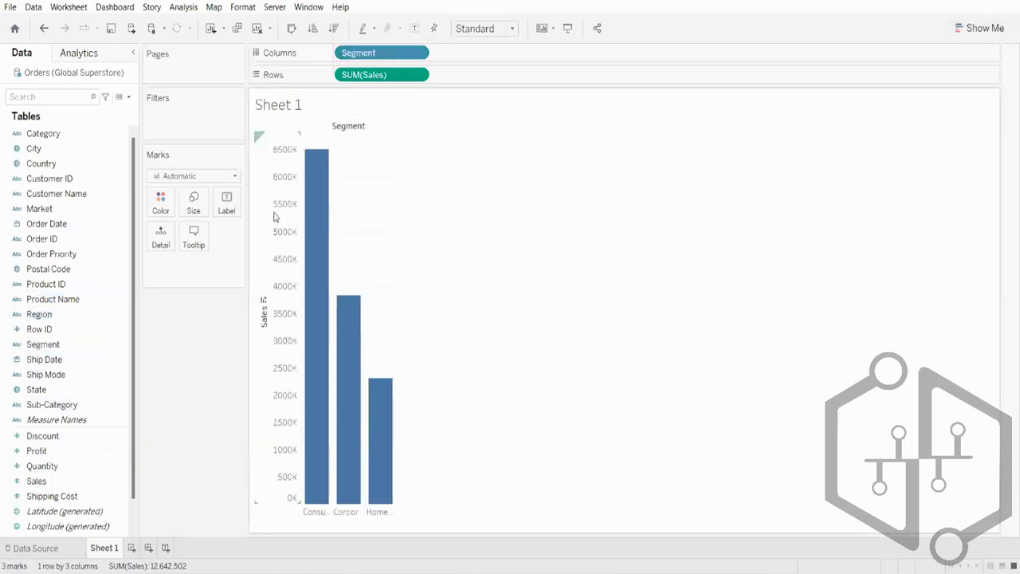
# Convert the Sales by Segment chart to a stacked bar coloured by Segment using Show Me
pyautogui.click(964, 36)
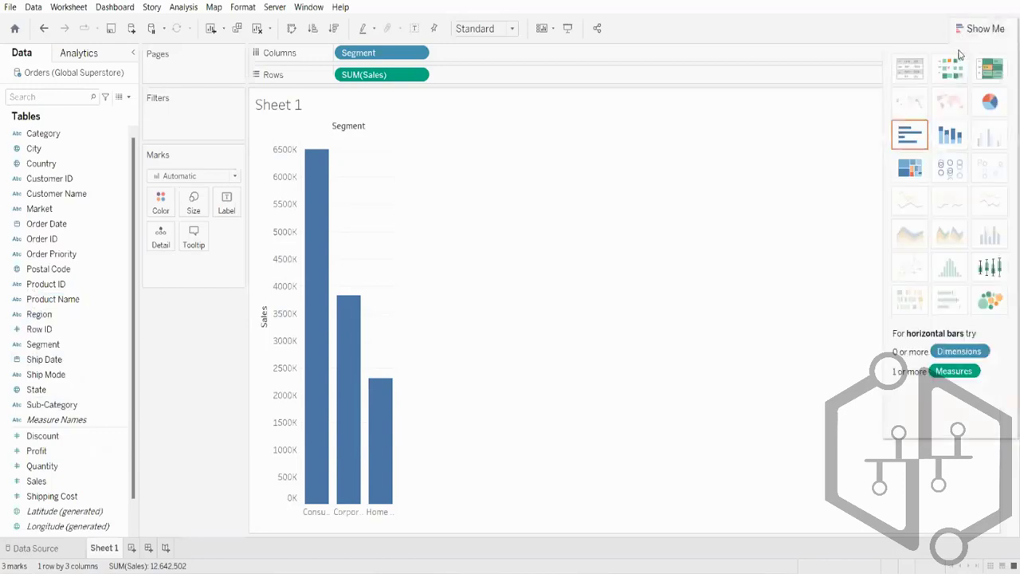
pyautogui.click(953, 147)
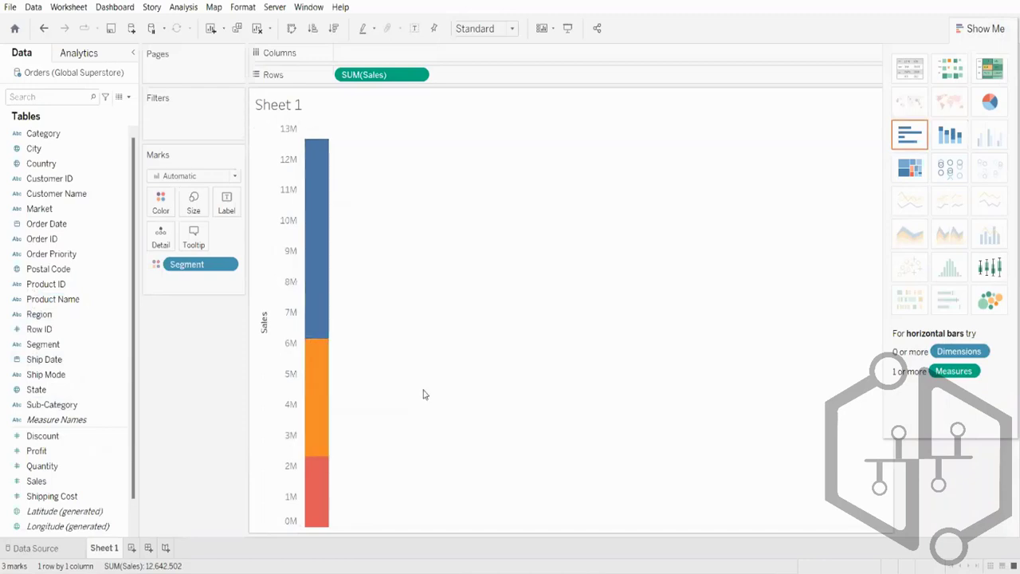
pyautogui.click(961, 33)
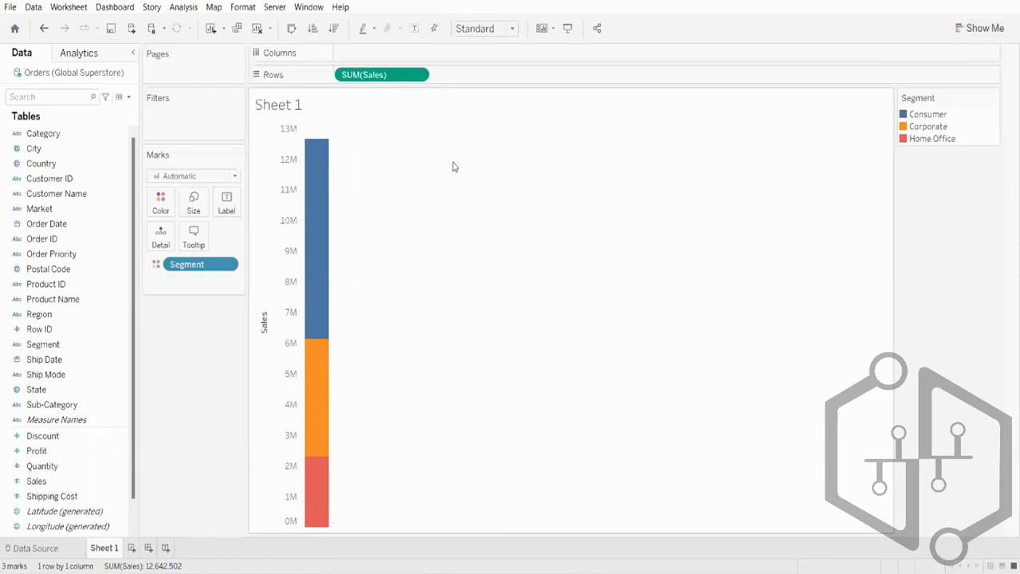
# Size the stacked bar's segments by the sum of Sales
pyautogui.moveTo(309, 229)
pyautogui.moveTo(327, 404)
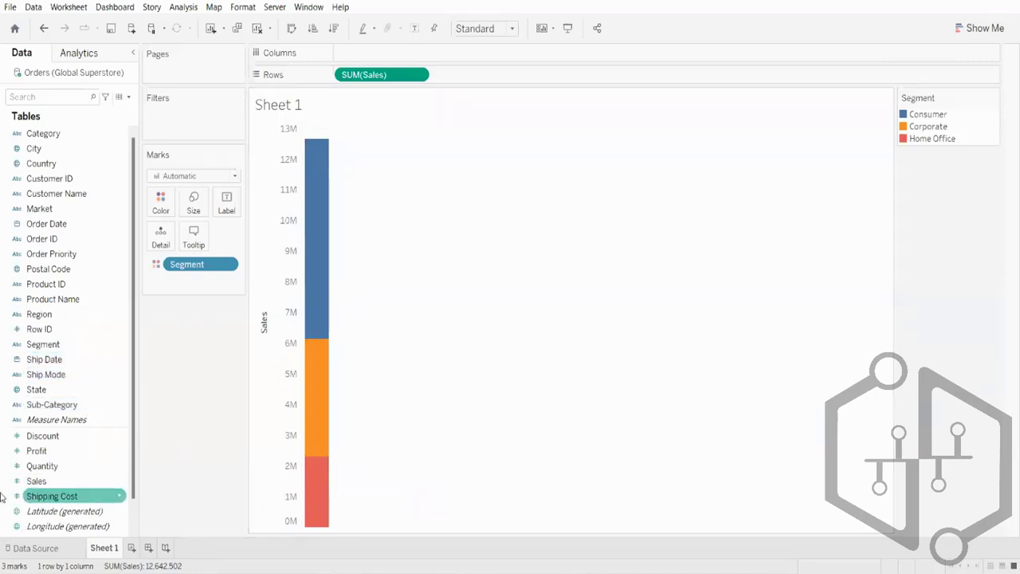
pyautogui.moveTo(38, 481); pyautogui.dragTo(179, 207)
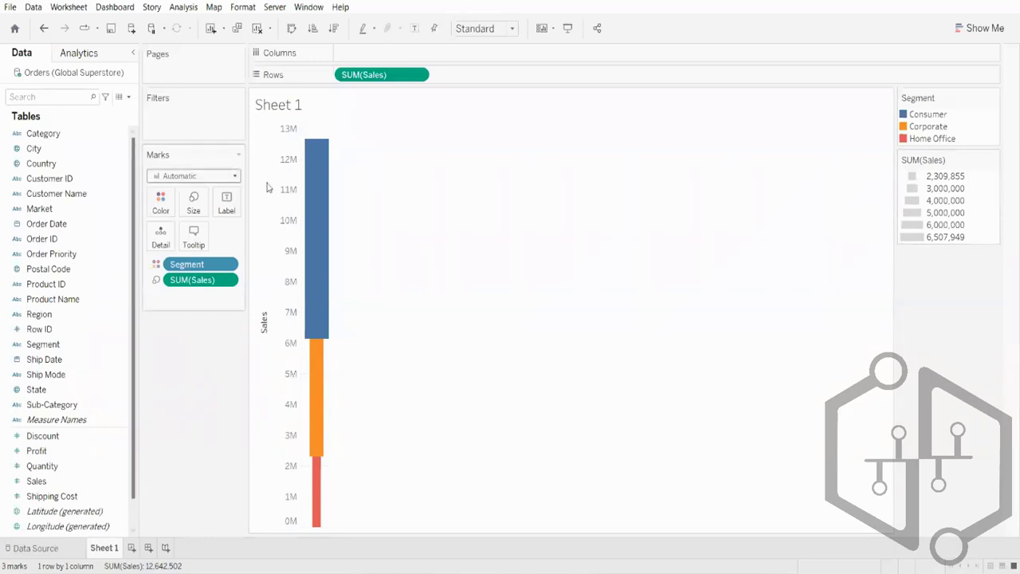
# Fit the chart to Entire View
pyautogui.moveTo(330, 349)
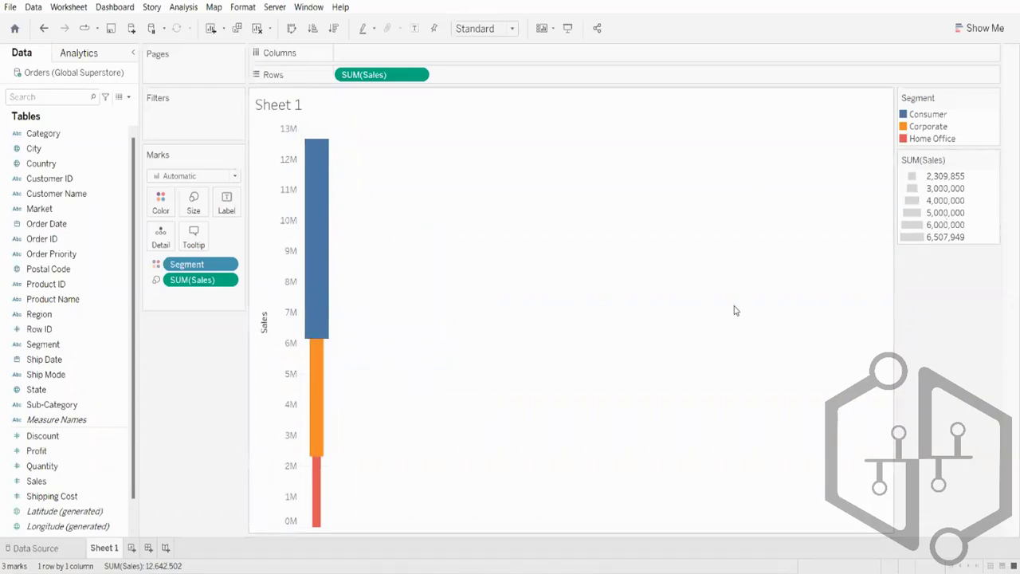
pyautogui.moveTo(321, 172)
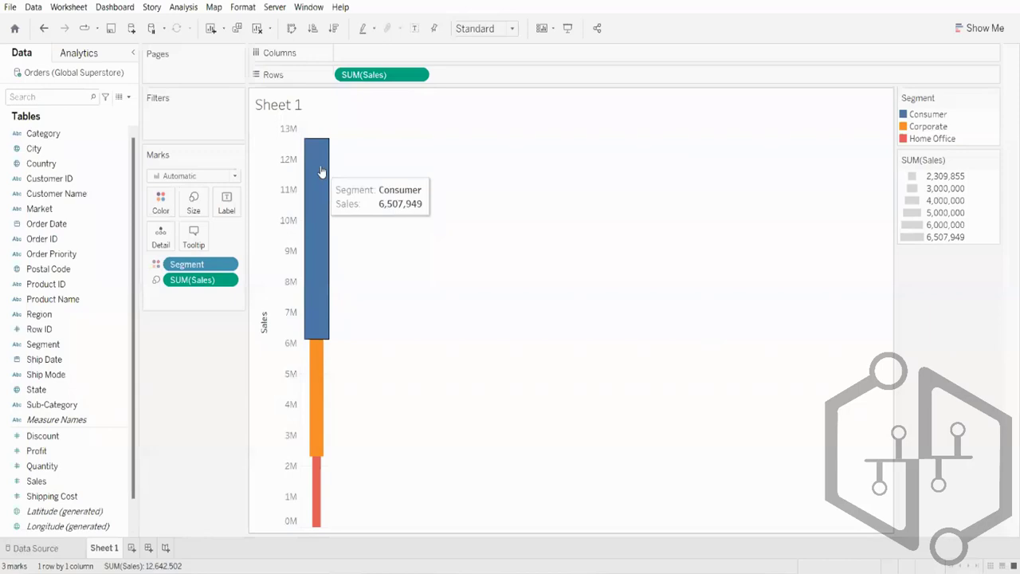
pyautogui.moveTo(316, 496)
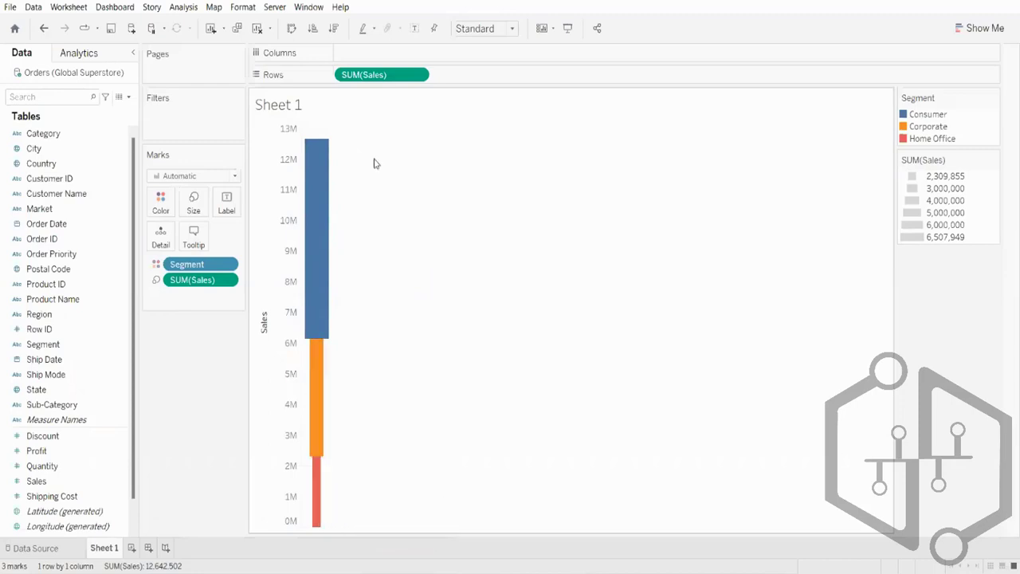
pyautogui.click(483, 29)
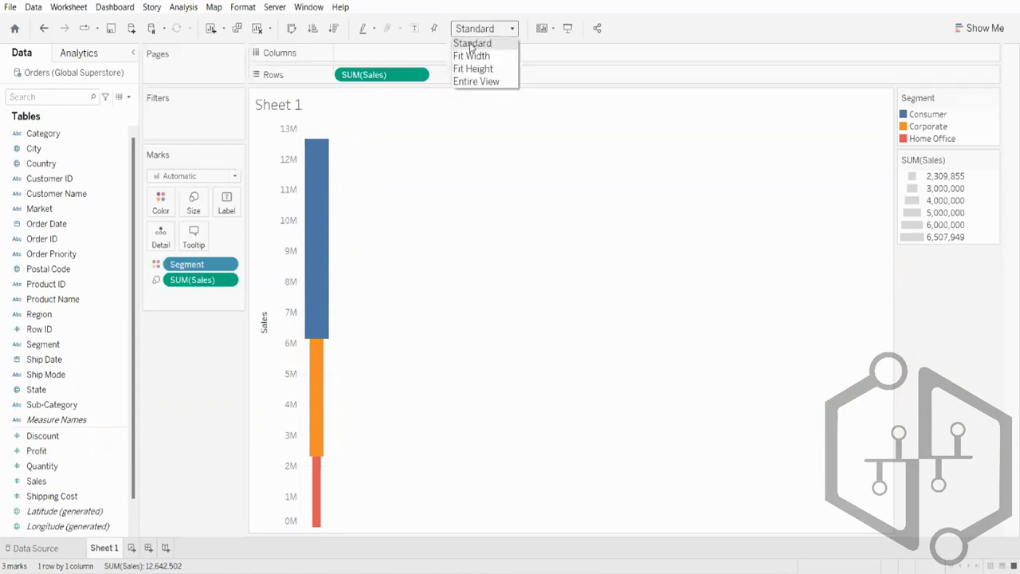
pyautogui.click(476, 82)
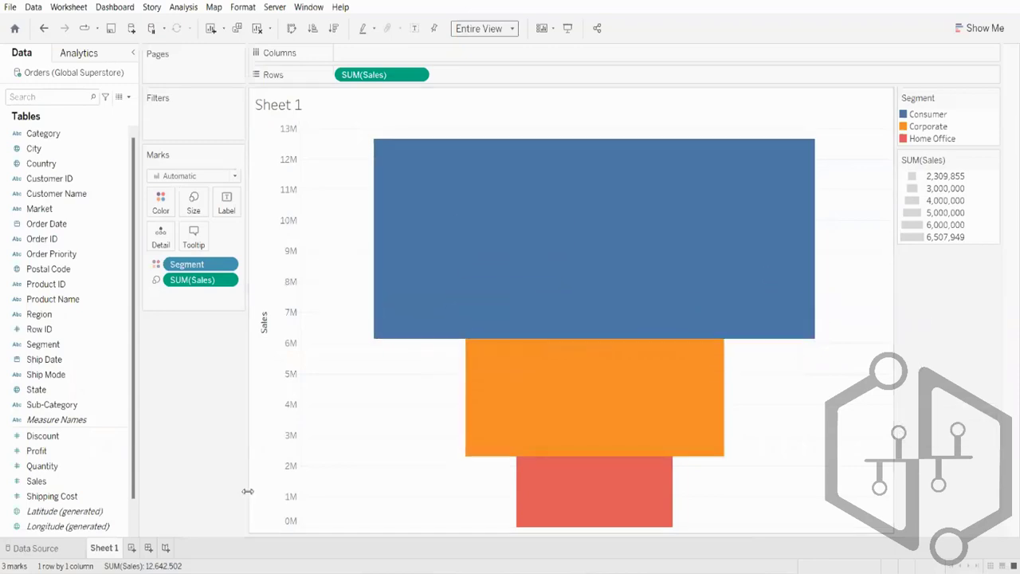
# Label each funnel section with its Segment name and the sum of Sales
pyautogui.click(52, 482)
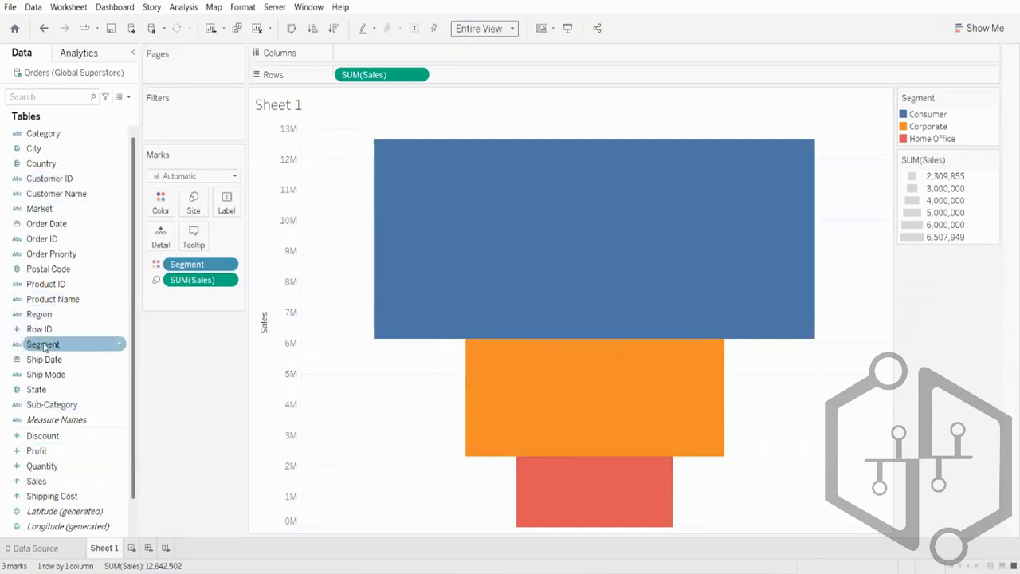
pyautogui.moveTo(45, 348); pyautogui.dragTo(226, 203)
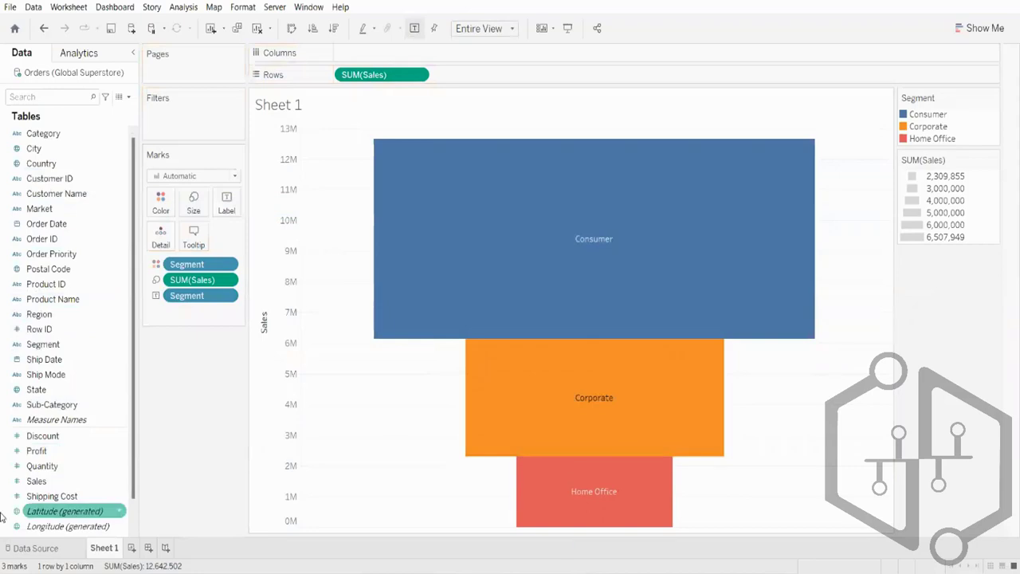
pyautogui.moveTo(54, 483); pyautogui.dragTo(222, 209)
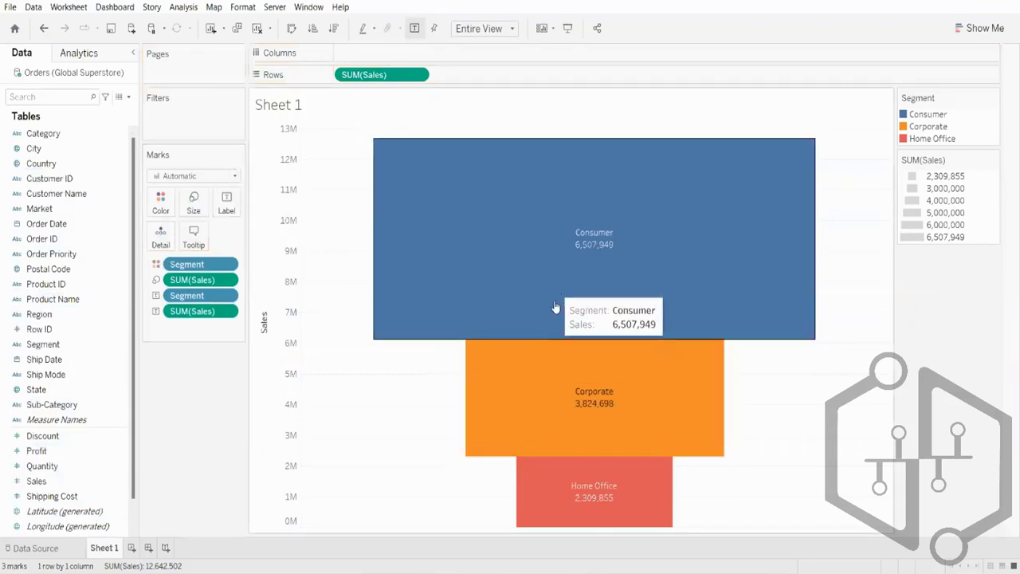
pyautogui.rightClick(209, 278)
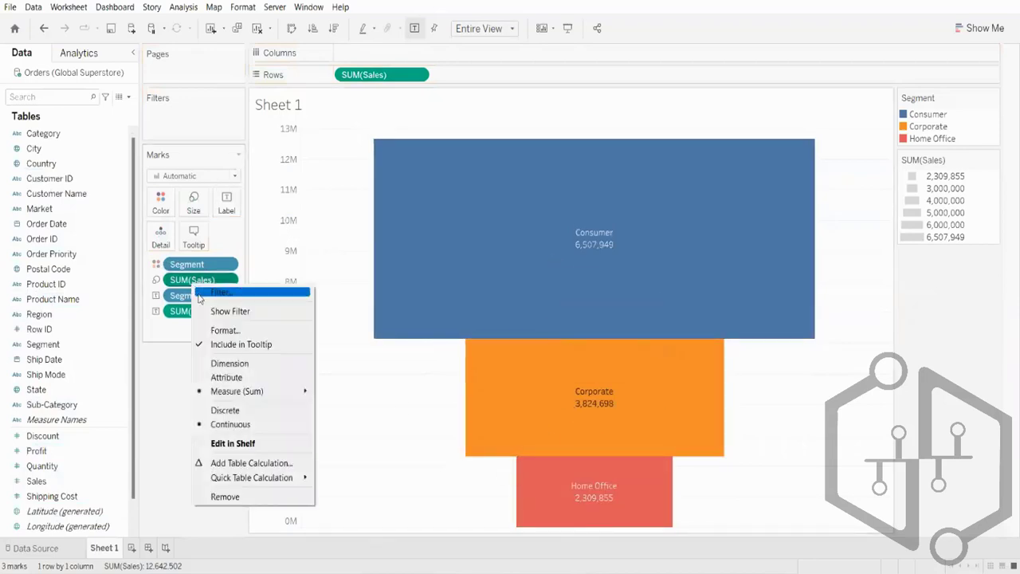
pyautogui.click(221, 334)
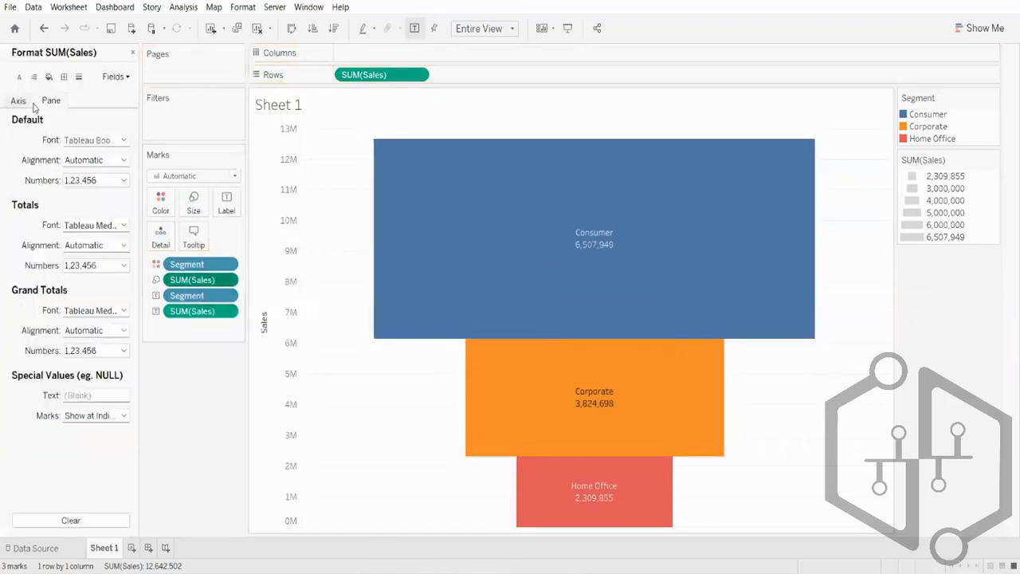
pyautogui.click(77, 181)
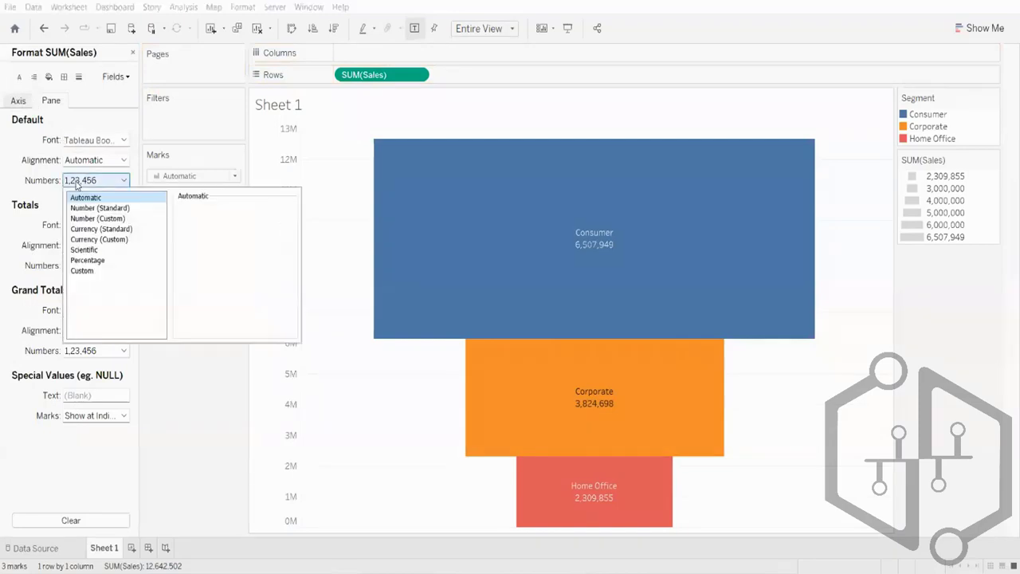
pyautogui.click(176, 426)
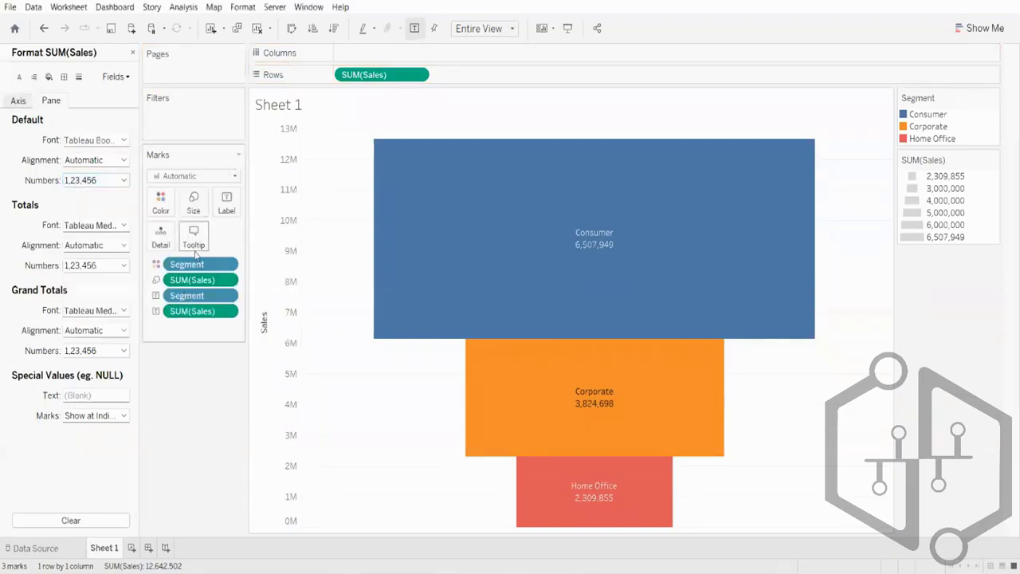
# Format the pane numbers of the Sales label as Currency (Custom) with 0 decimal places
pyautogui.rightClick(194, 316)
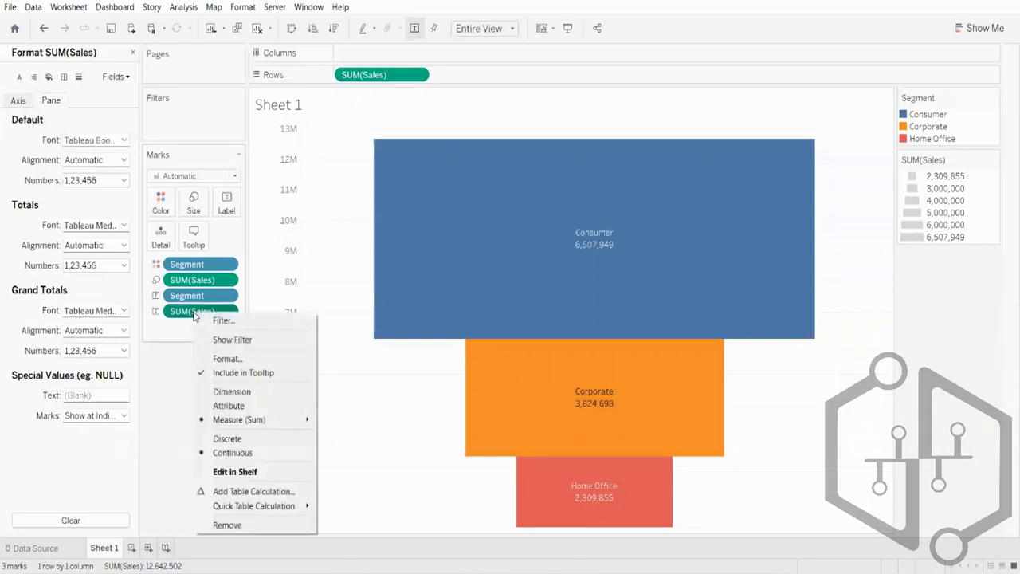
pyautogui.click(252, 359)
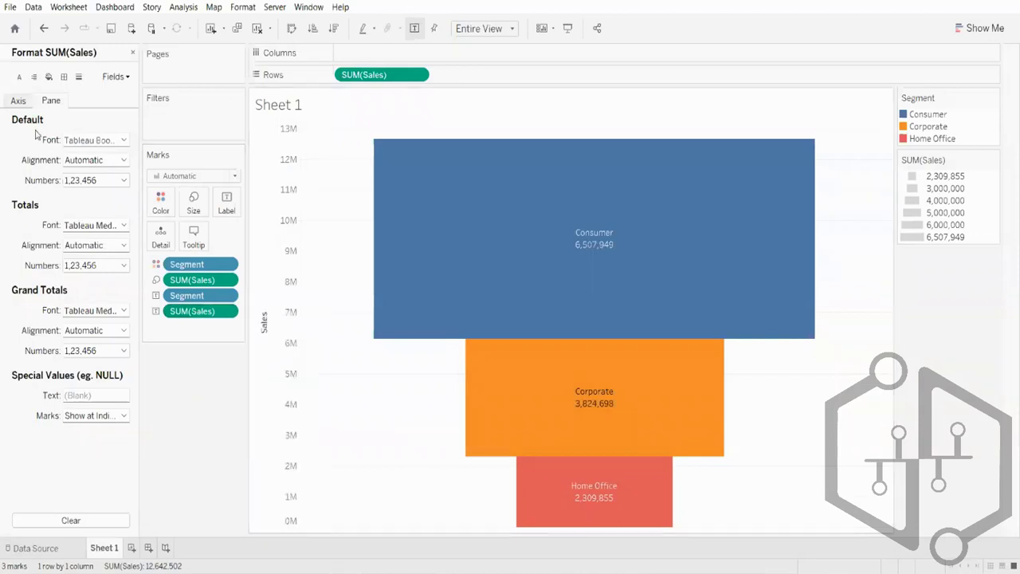
pyautogui.click(21, 101)
pyautogui.click(48, 101)
pyautogui.click(31, 104)
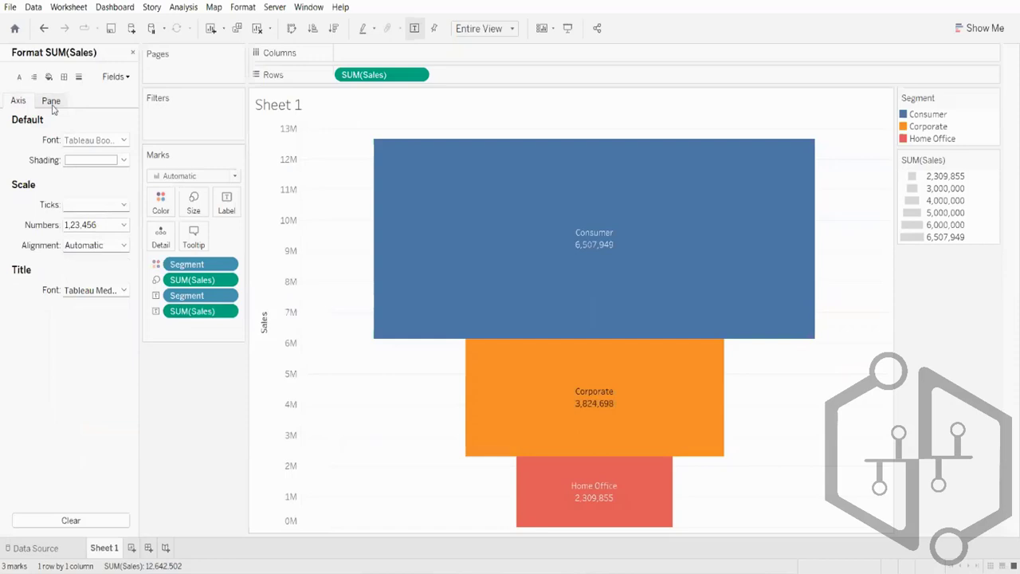
pyautogui.click(51, 102)
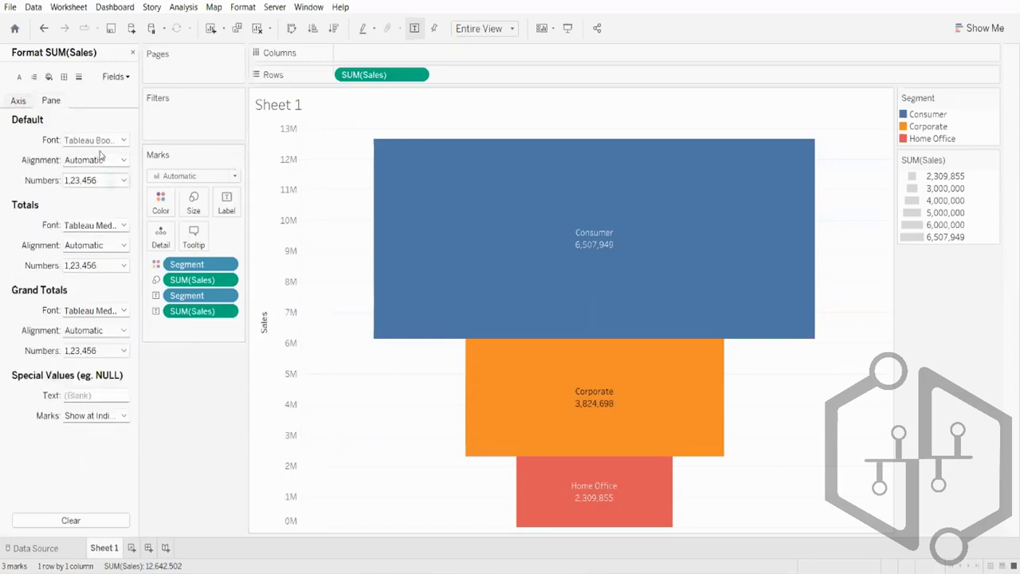
pyautogui.click(88, 182)
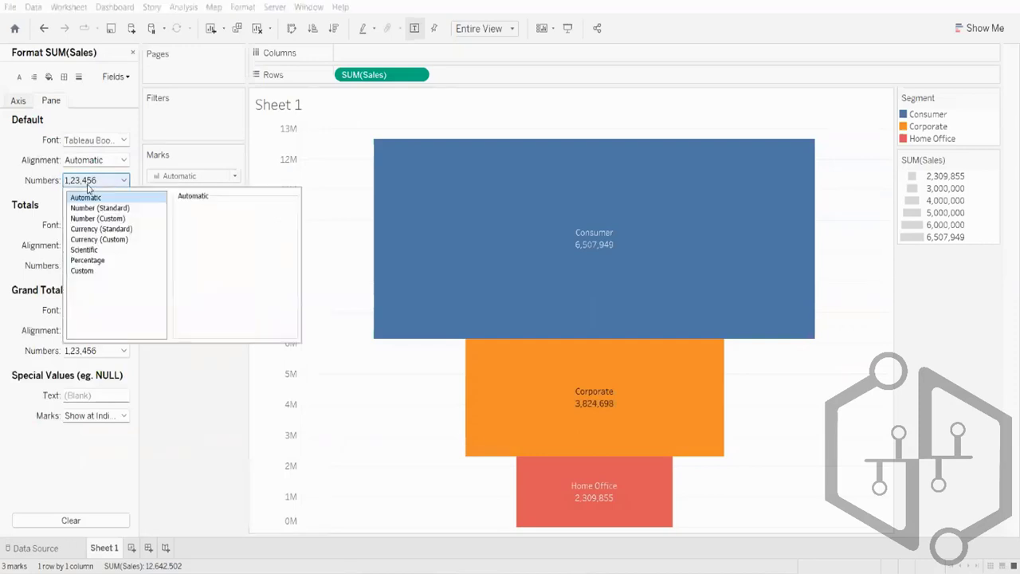
pyautogui.click(88, 241)
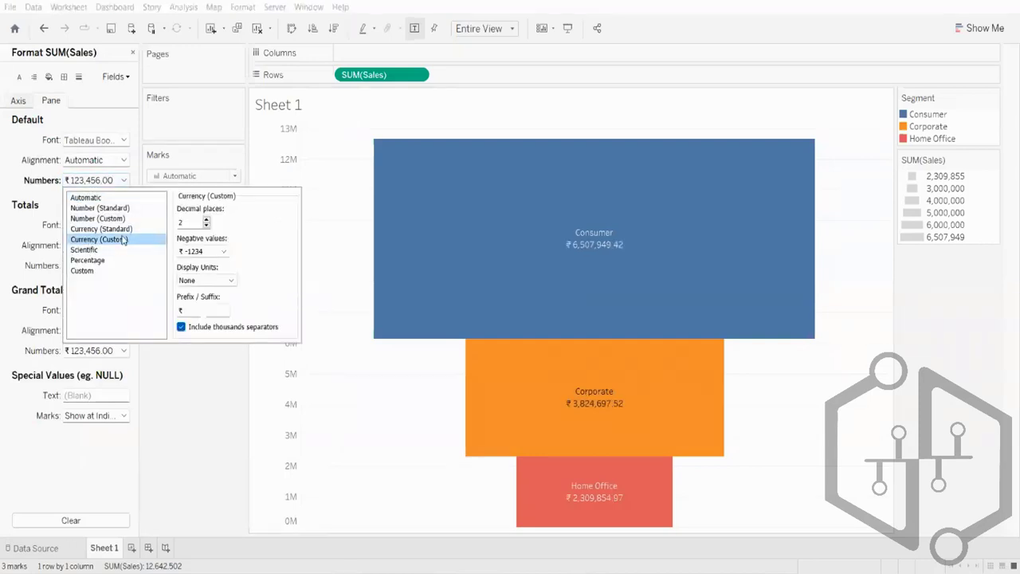
pyautogui.click(206, 227)
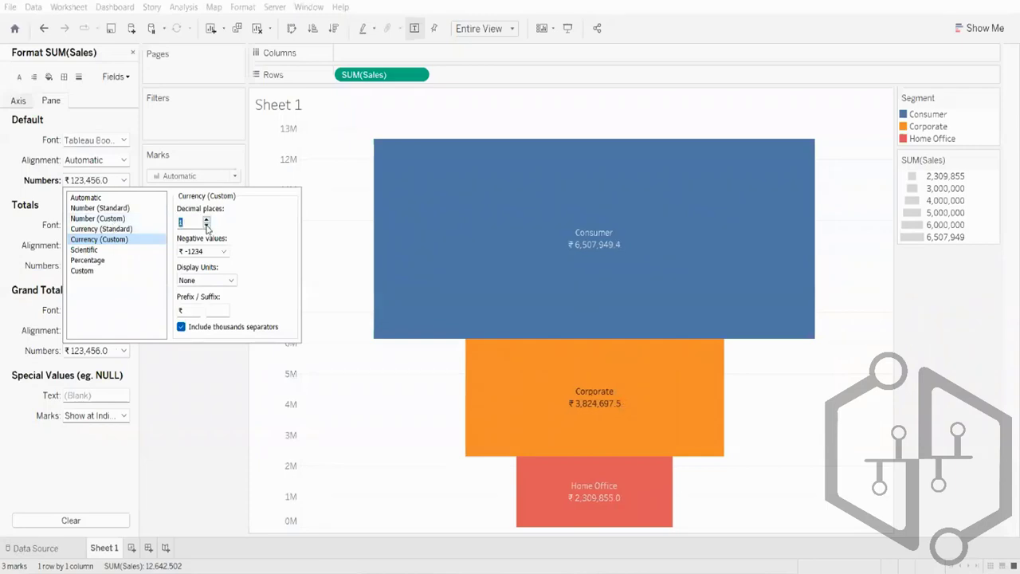
pyautogui.click(206, 226)
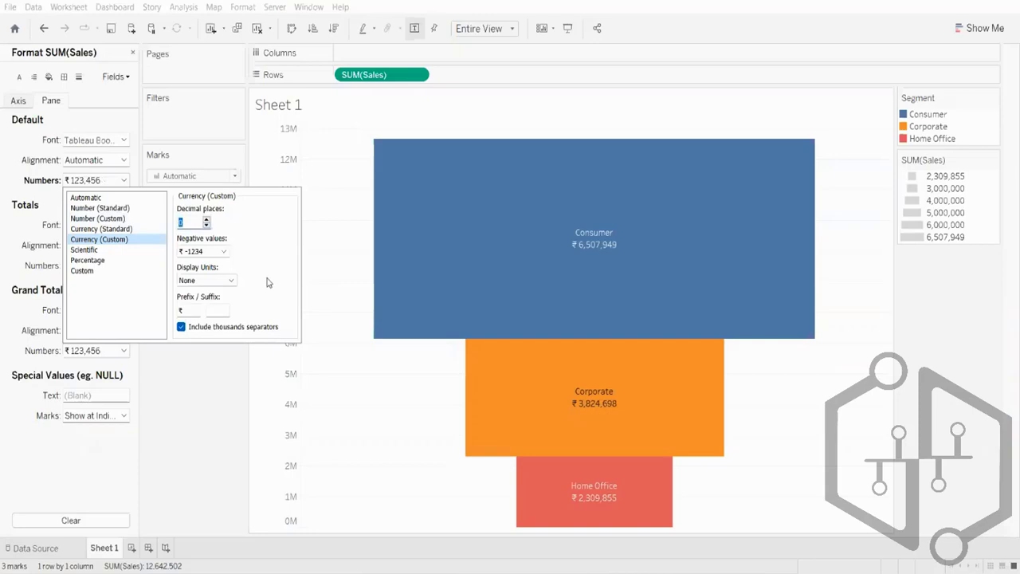
# Set the Sales label's currency format to display in Millions (M) with 2 decimal places
pyautogui.click(227, 281)
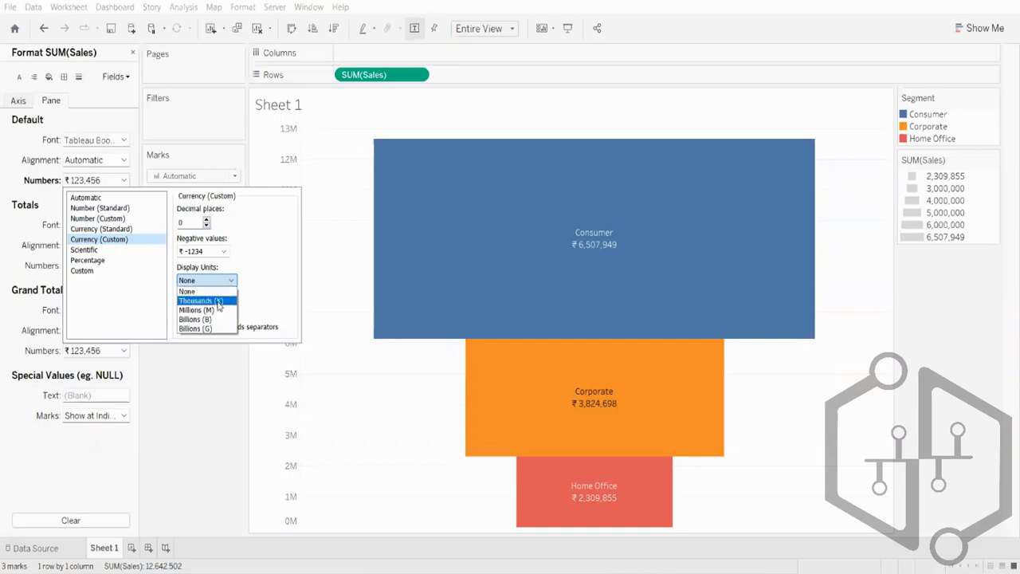
pyautogui.click(206, 309)
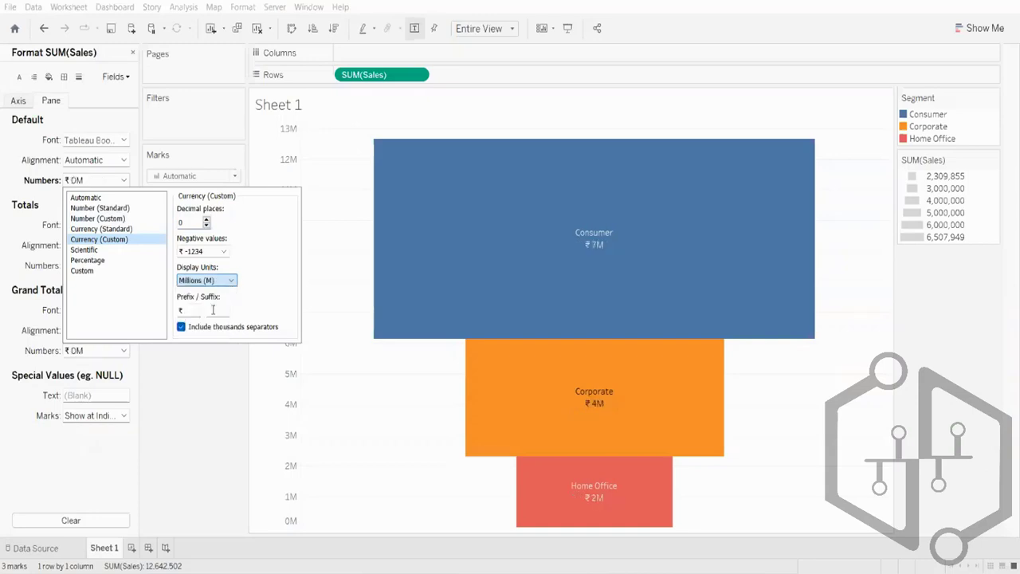
pyautogui.click(225, 281)
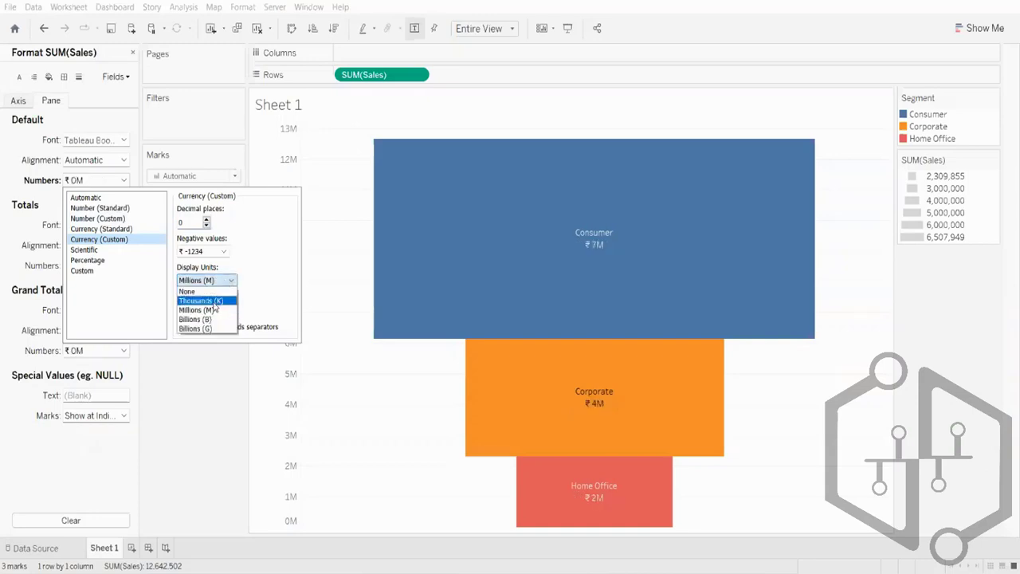
pyautogui.click(214, 301)
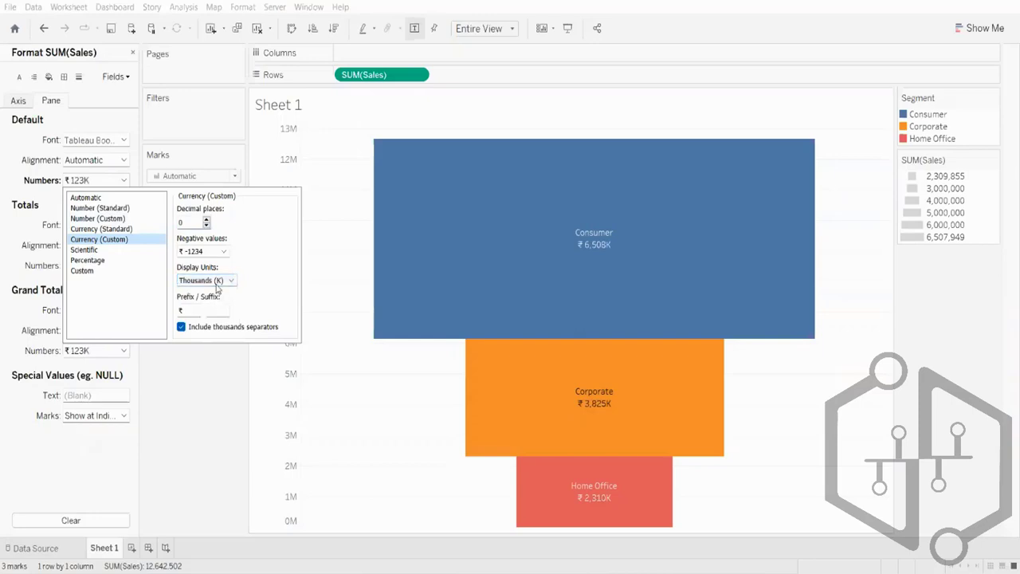
pyautogui.click(221, 281)
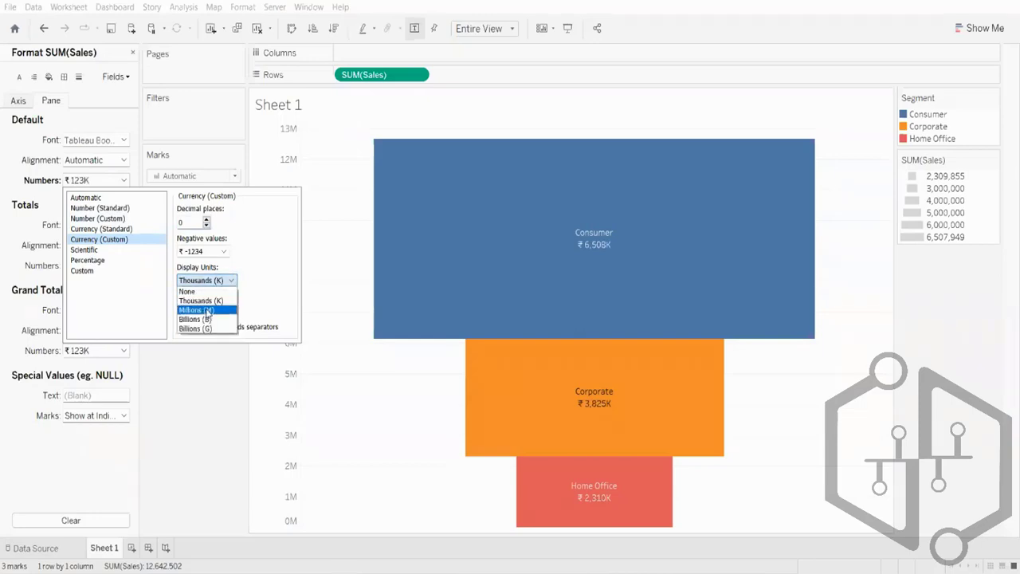
pyautogui.click(205, 309)
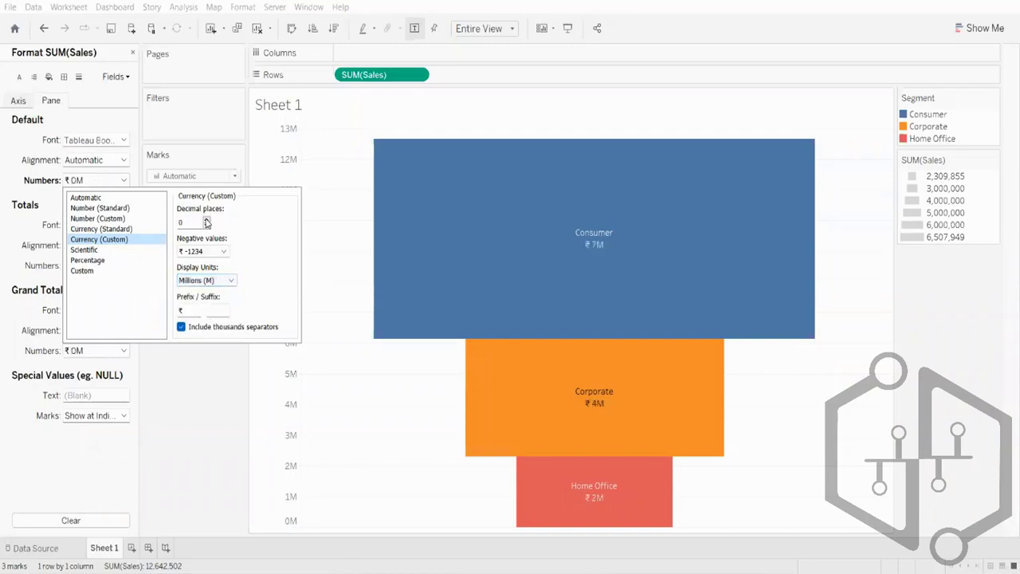
pyautogui.click(206, 220)
pyautogui.click(206, 220)
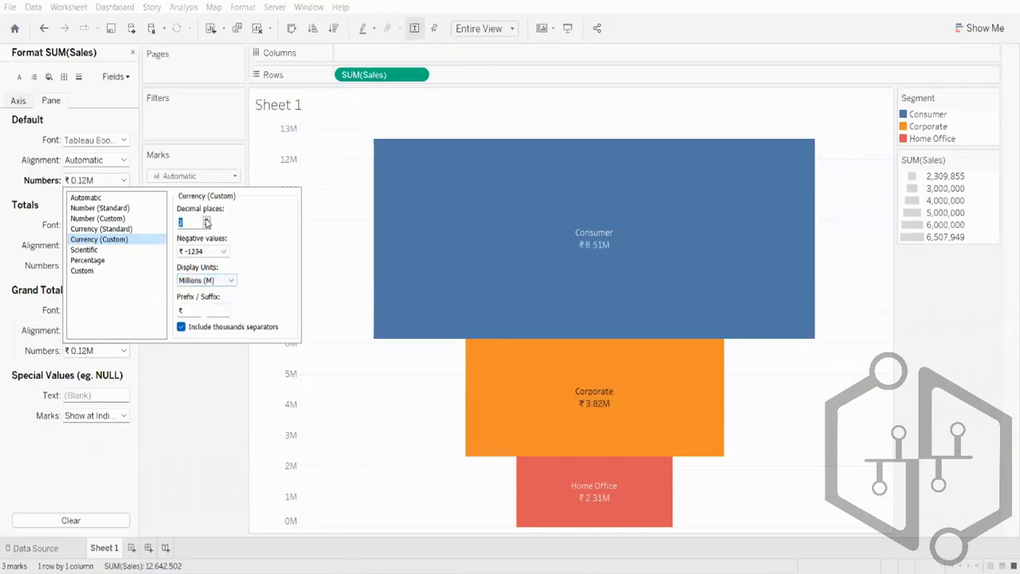
# Replace the currency prefix of the Sales label's number format with $
pyautogui.click(187, 311)
pyautogui.press('BackSpace')
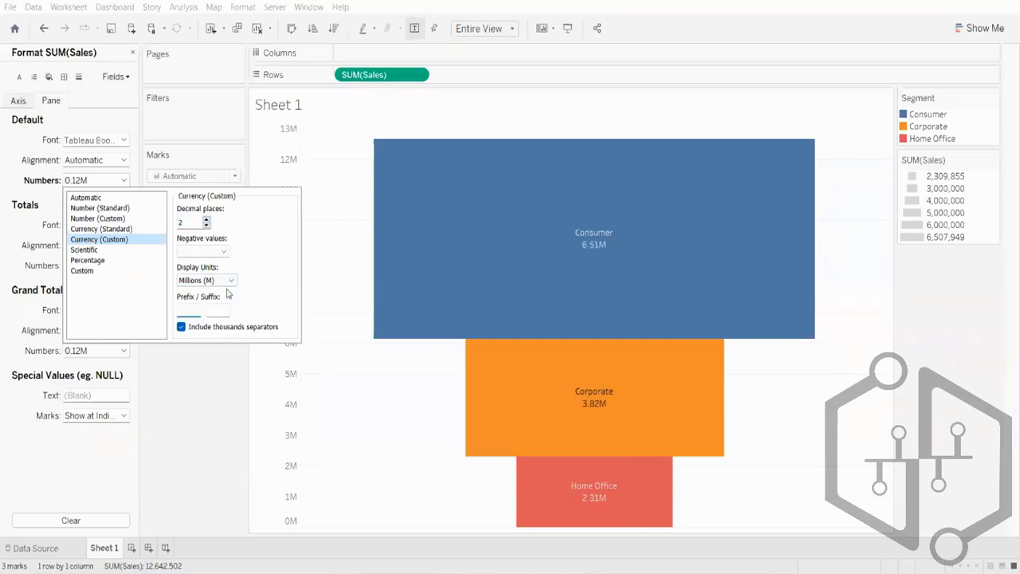
pyautogui.write('$')
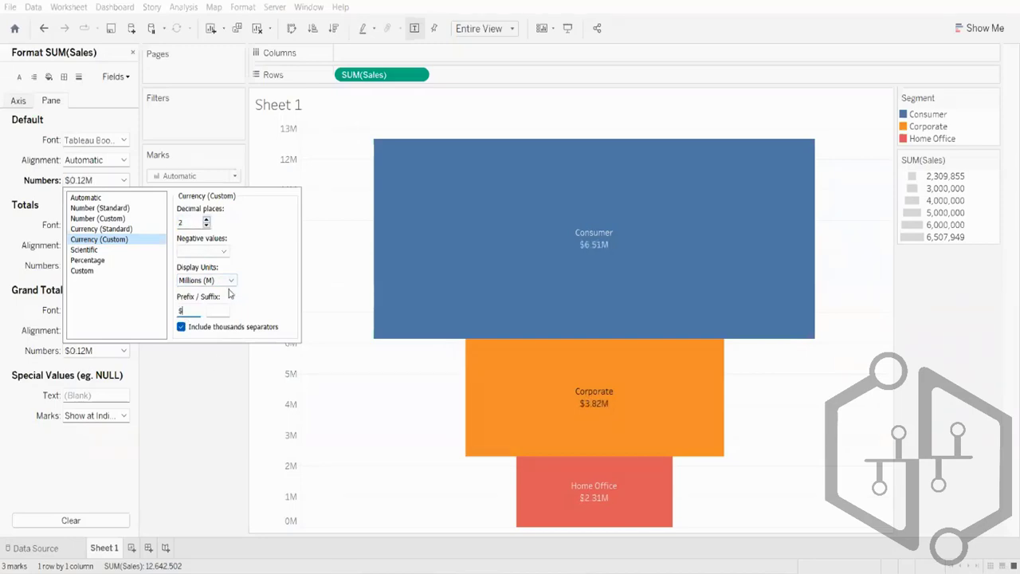
pyautogui.click(178, 403)
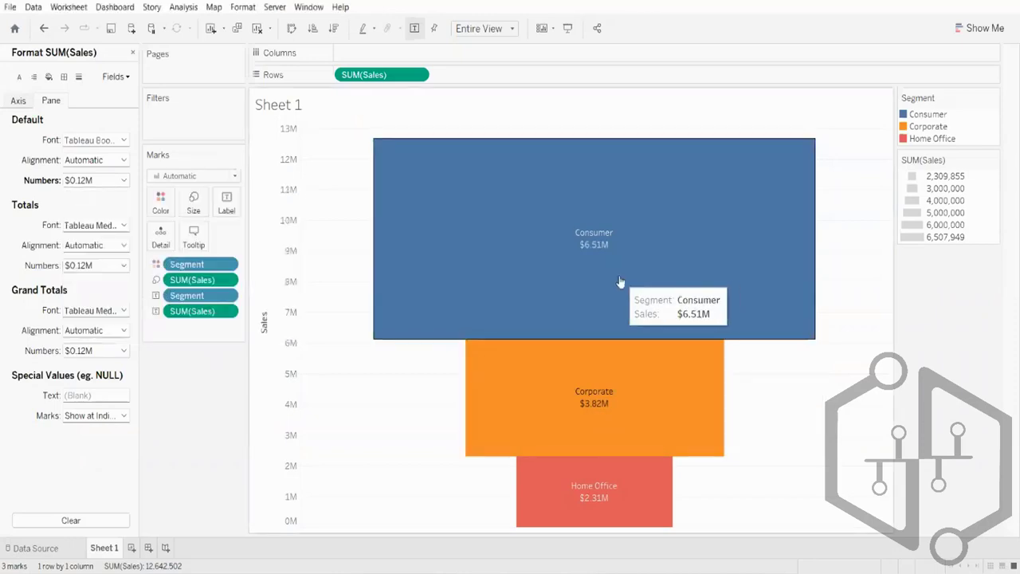
# Format the Sales axis numbers as Currency (Custom) with 2 decimal places, Millions (M) display units and a $ prefix
pyautogui.click(22, 102)
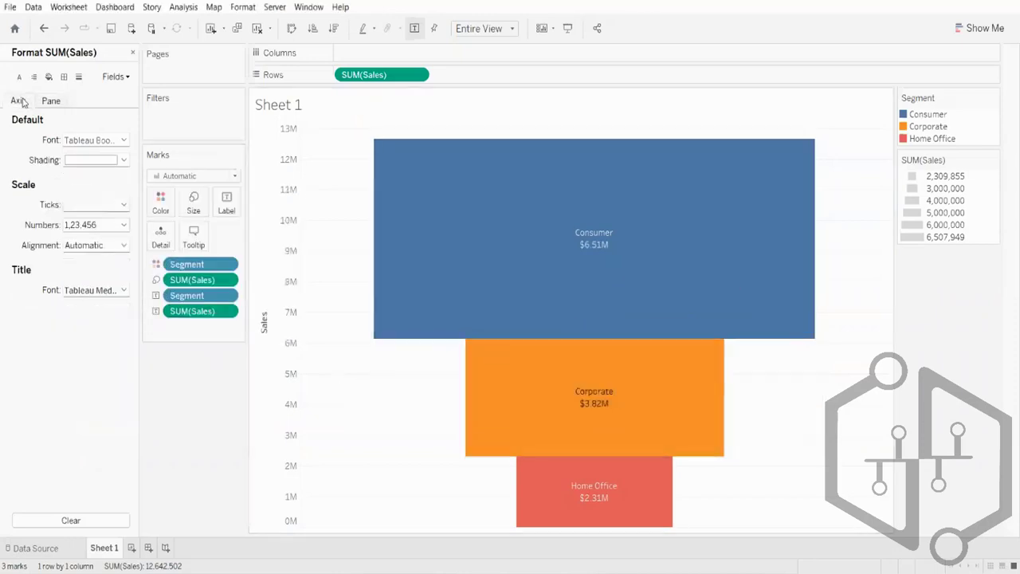
pyautogui.click(95, 227)
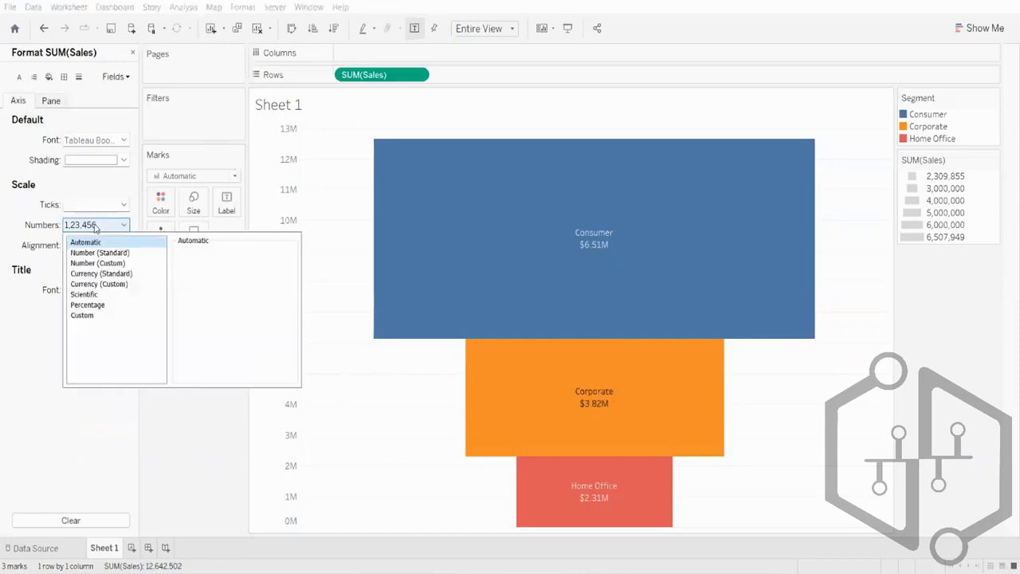
pyautogui.click(99, 285)
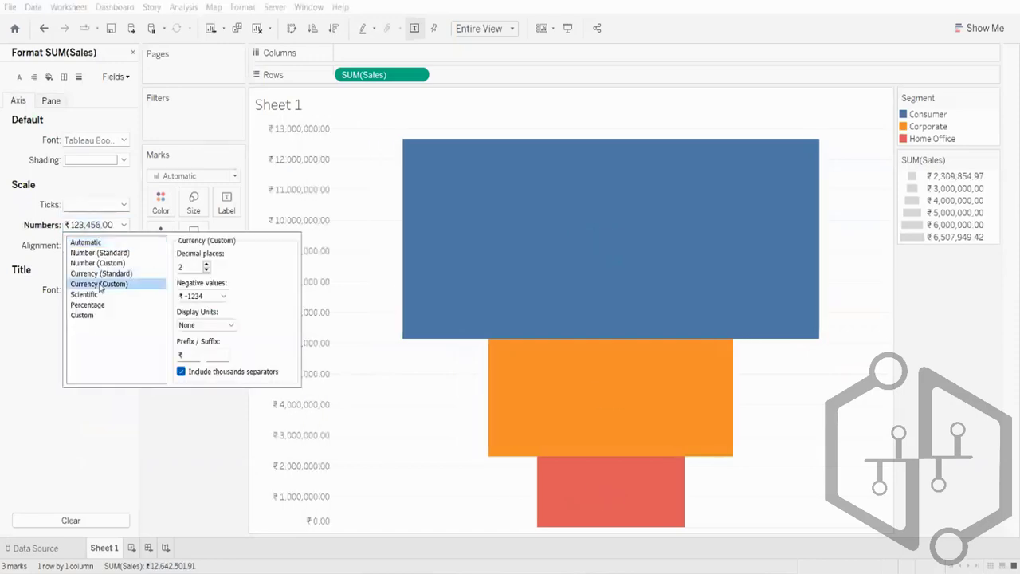
pyautogui.click(206, 271)
pyautogui.click(207, 264)
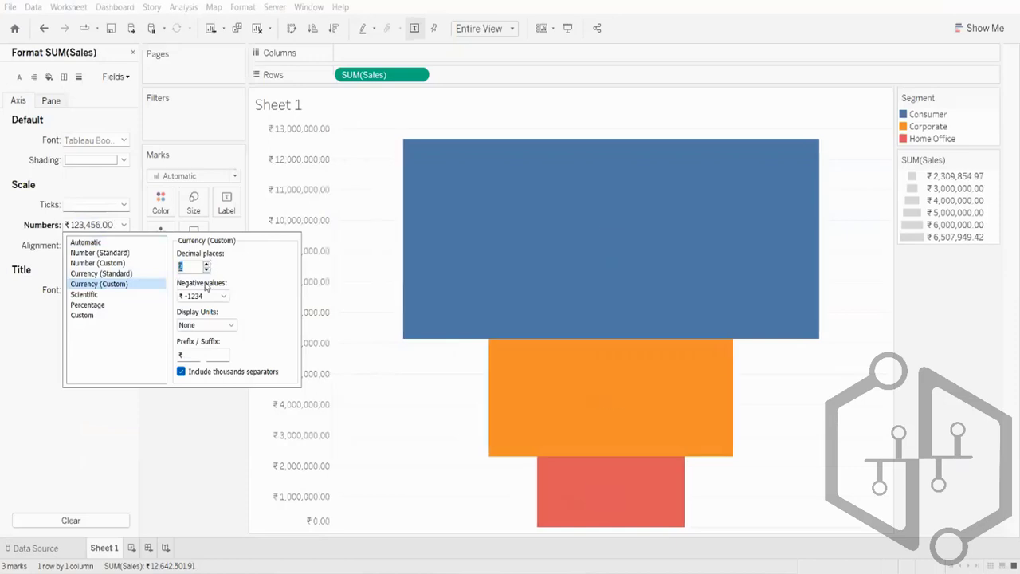
pyautogui.click(207, 326)
pyautogui.click(201, 356)
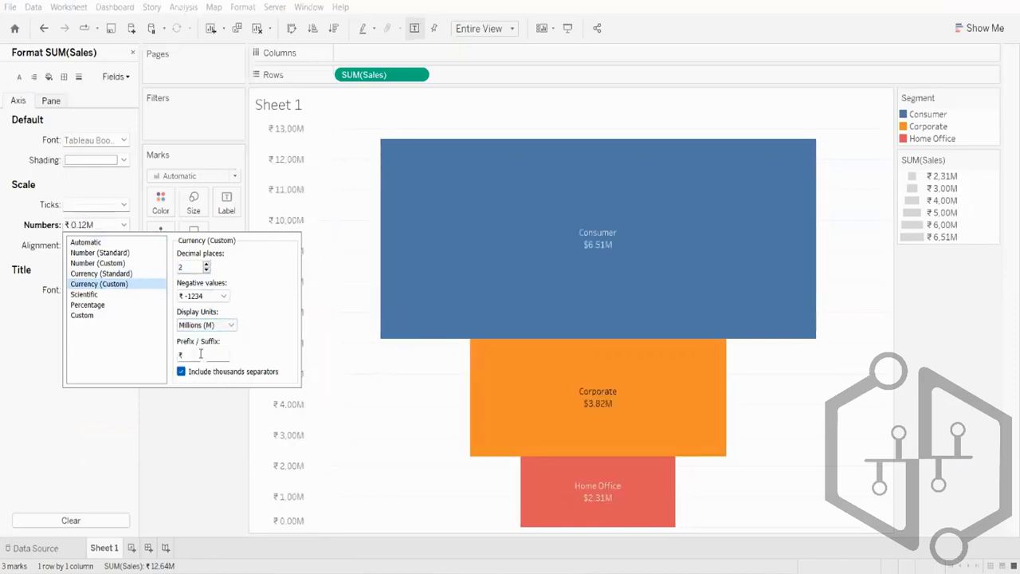
pyautogui.click(200, 354)
pyautogui.press('BackSpace')
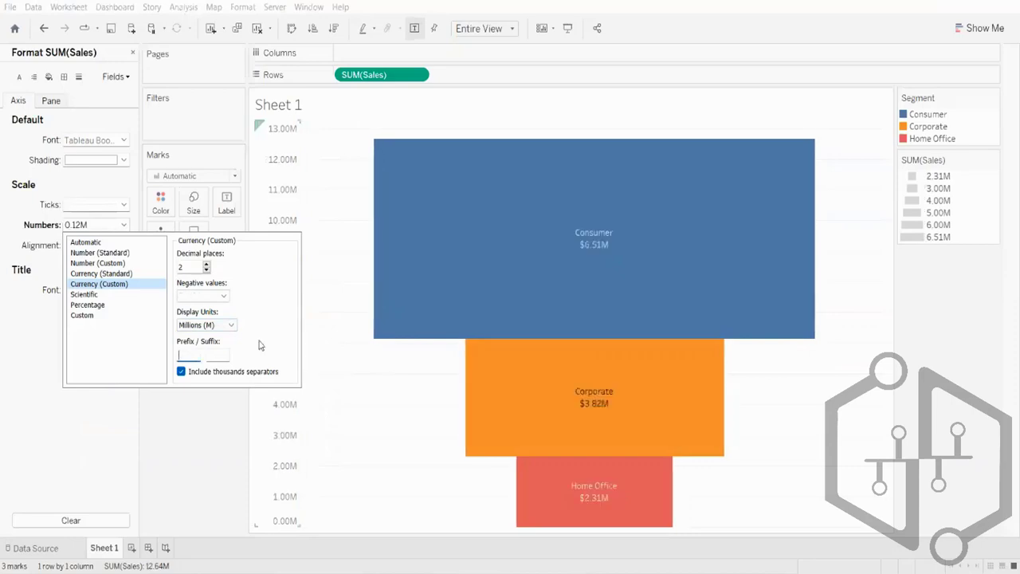
pyautogui.write('$')
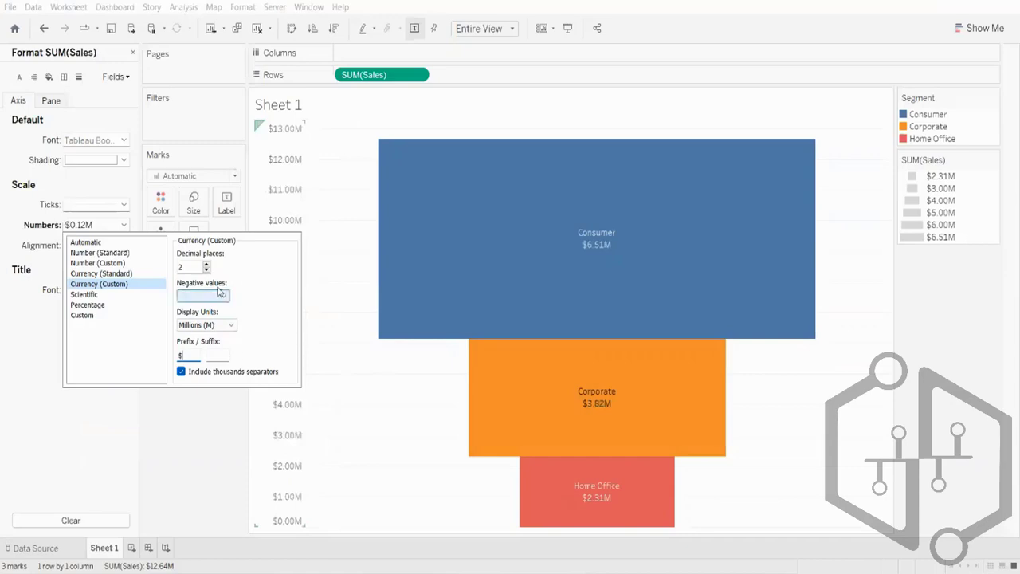
pyautogui.click(209, 402)
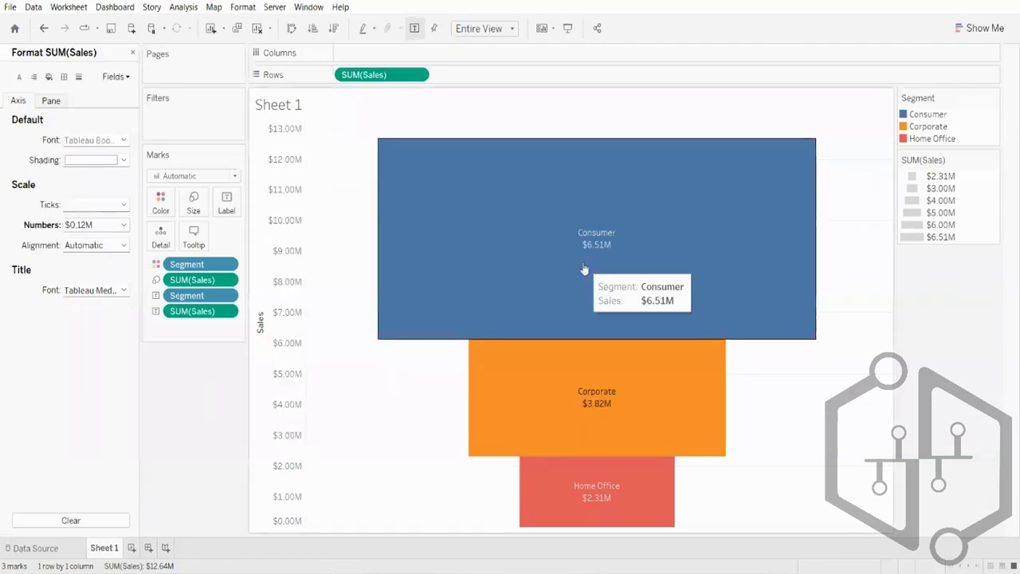
# Try a Percent of Total quick table calculation on the Sales label, and remove that field from the labels while keeping Sales on Rows
pyautogui.moveTo(527, 461)
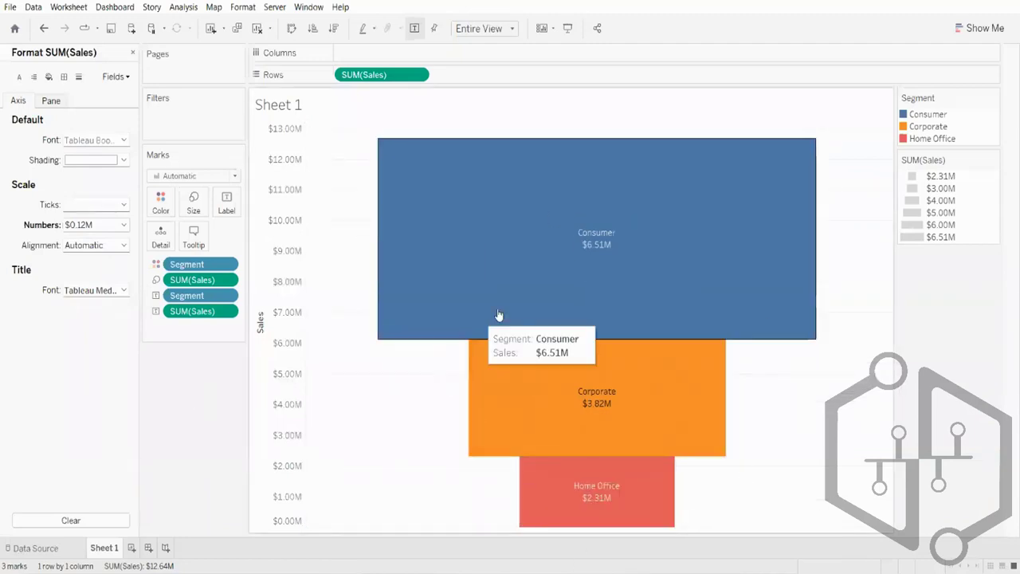
pyautogui.moveTo(612, 224)
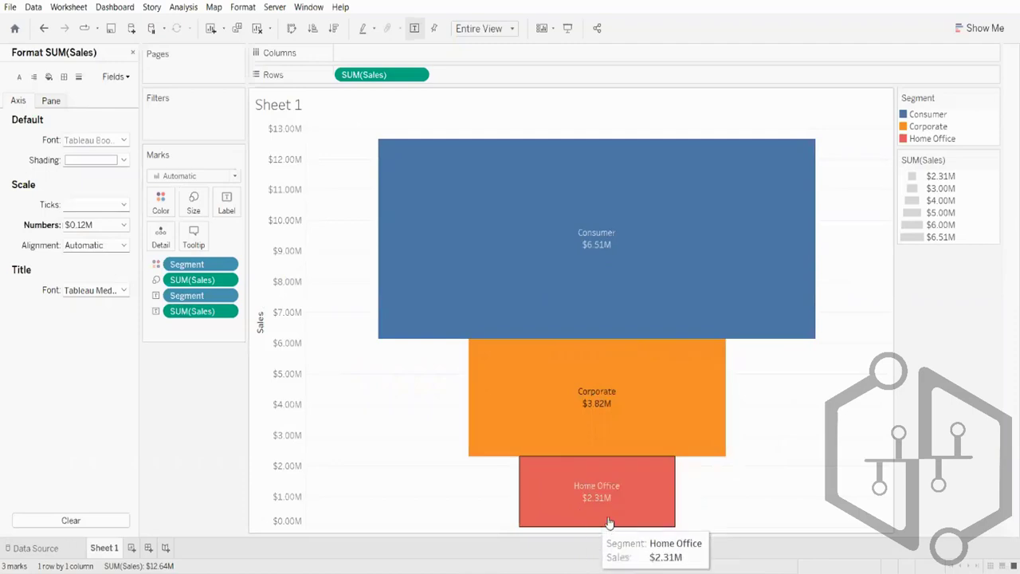
pyautogui.rightClick(184, 313)
pyautogui.moveTo(298, 505)
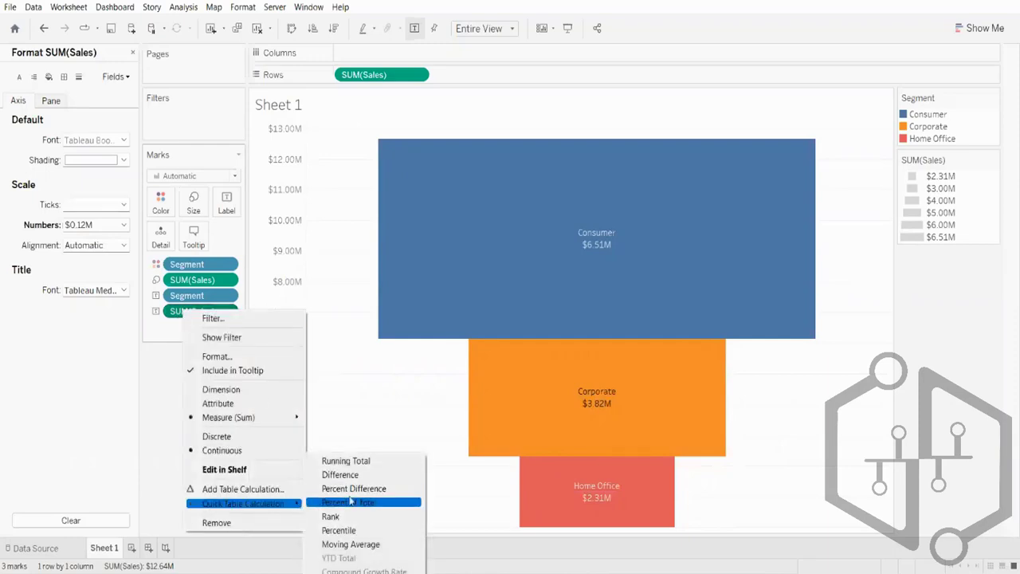
pyautogui.click(377, 505)
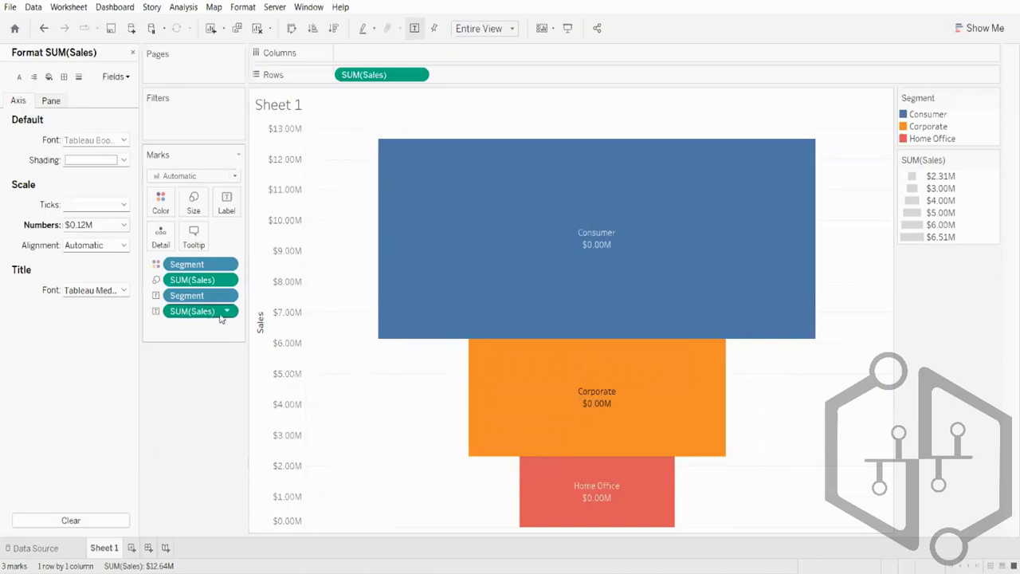
pyautogui.moveTo(511, 280)
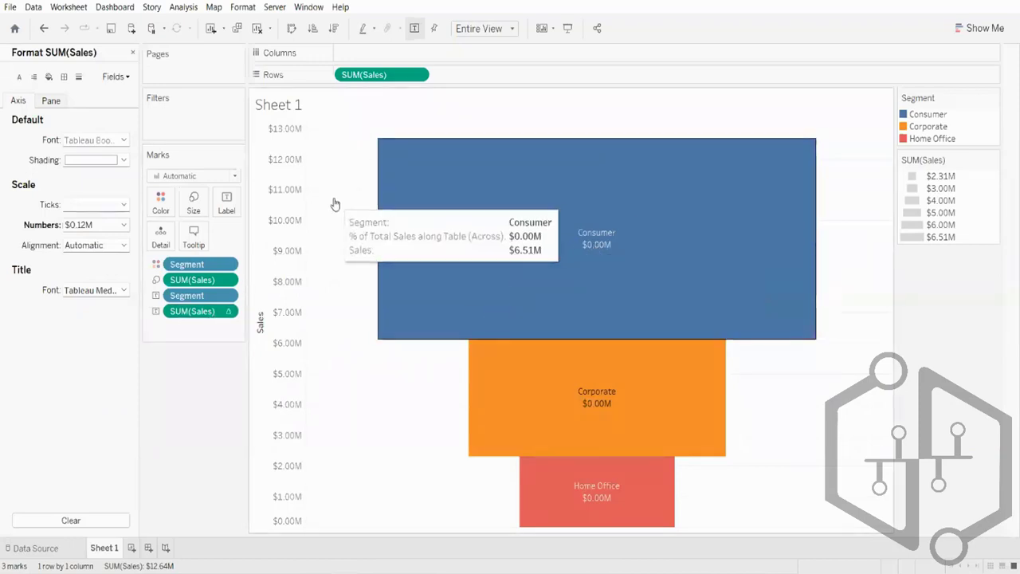
pyautogui.moveTo(204, 319); pyautogui.dragTo(81, 78)
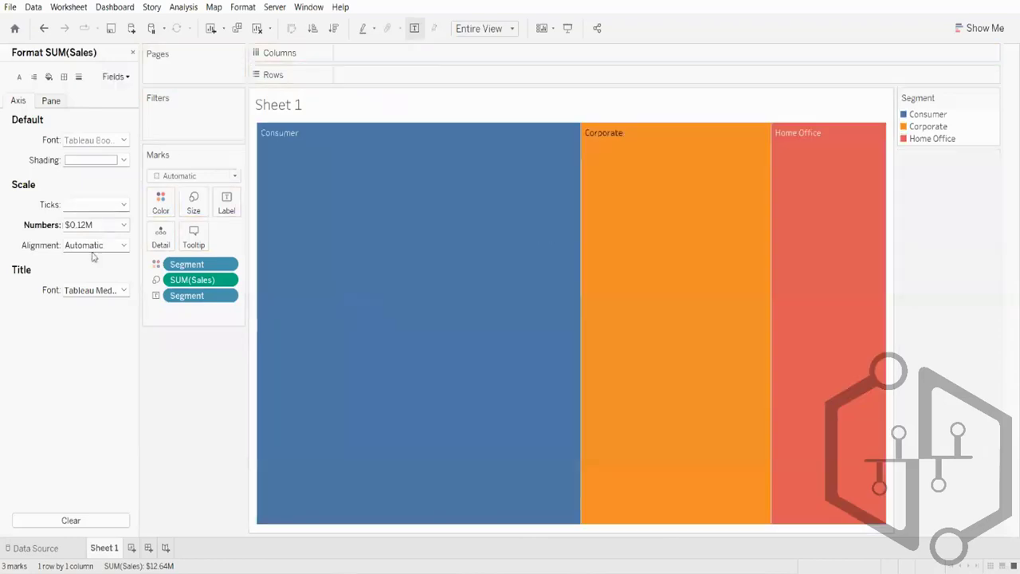
pyautogui.hotkey('ctrl', 'z')
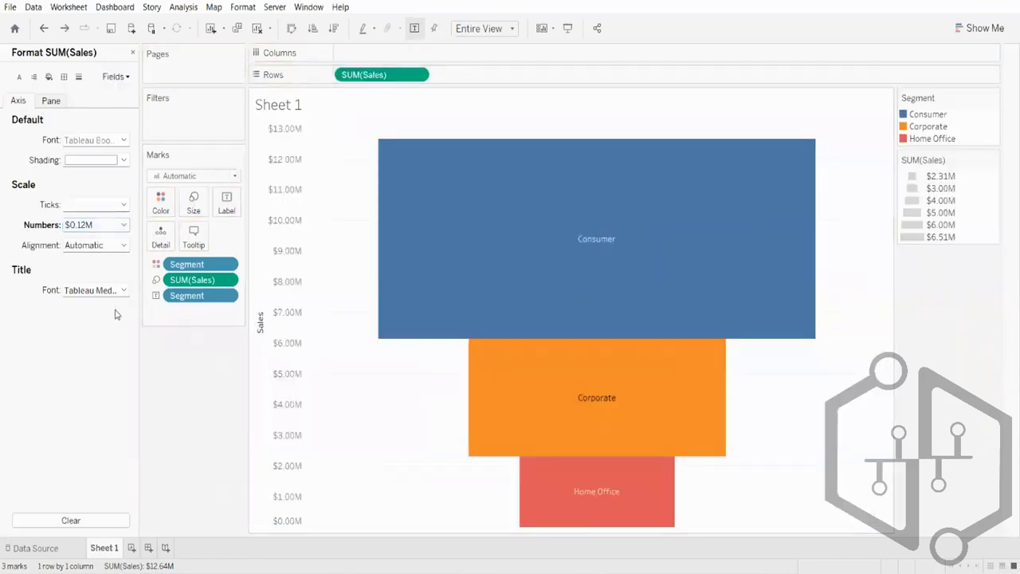
# Apply the Percent of Total quick table calculation to the sum of Sales on Rows
pyautogui.click(418, 74)
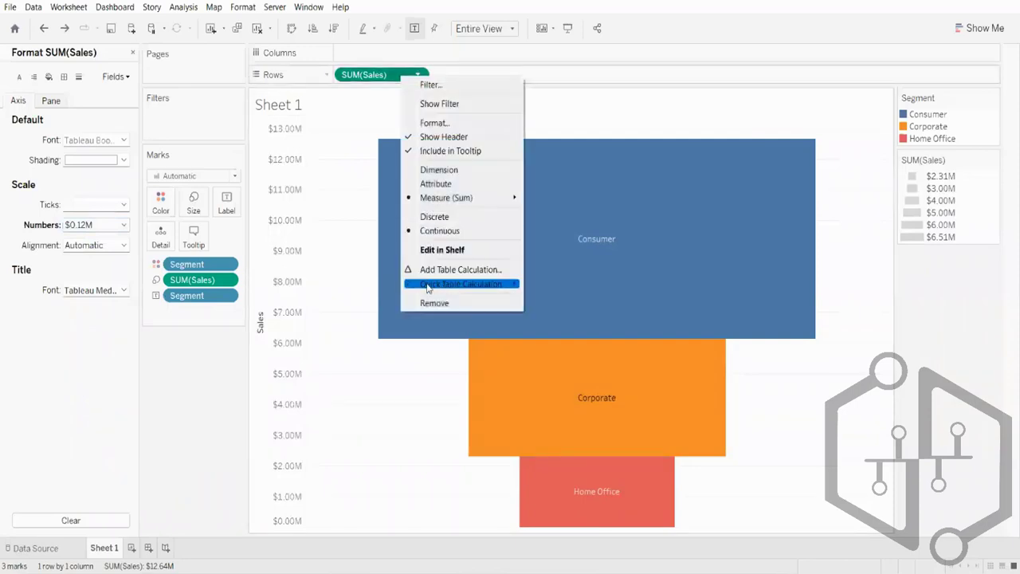
pyautogui.moveTo(428, 288)
pyautogui.click(570, 326)
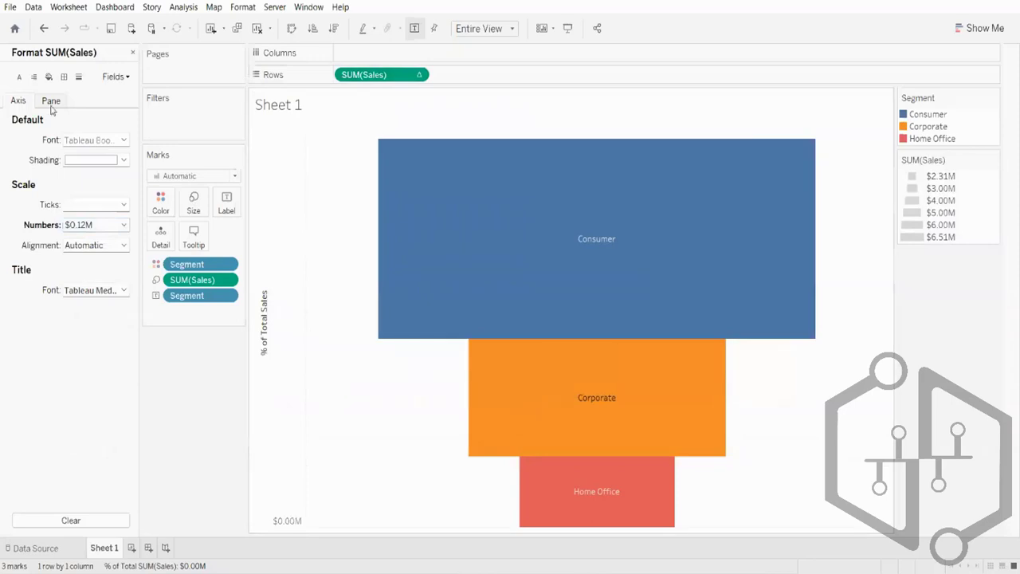
# Add the sum of Sales to the funnel section labels and set its pane number format to Automatic
pyautogui.click(132, 52)
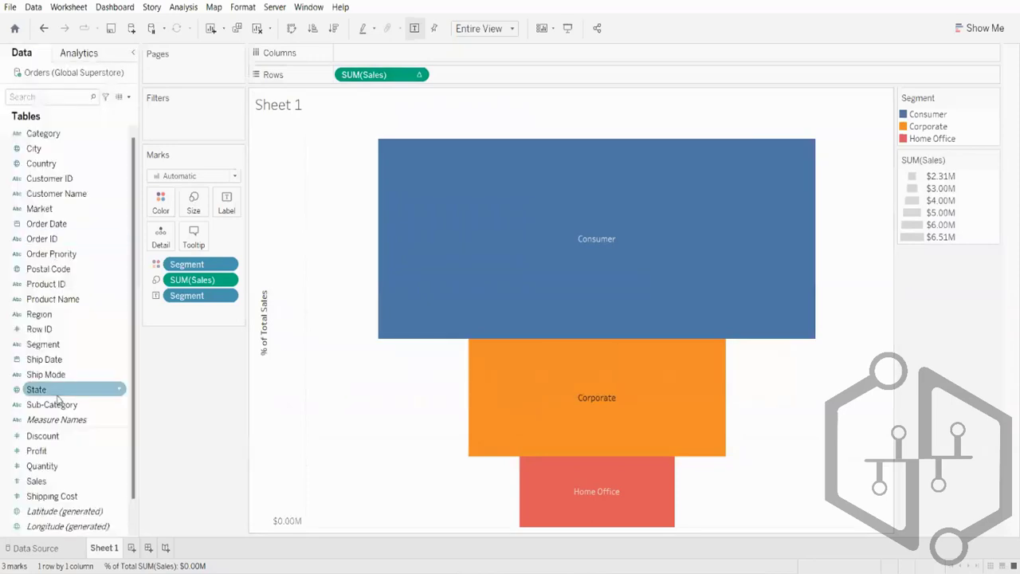
pyautogui.moveTo(59, 484); pyautogui.dragTo(236, 211)
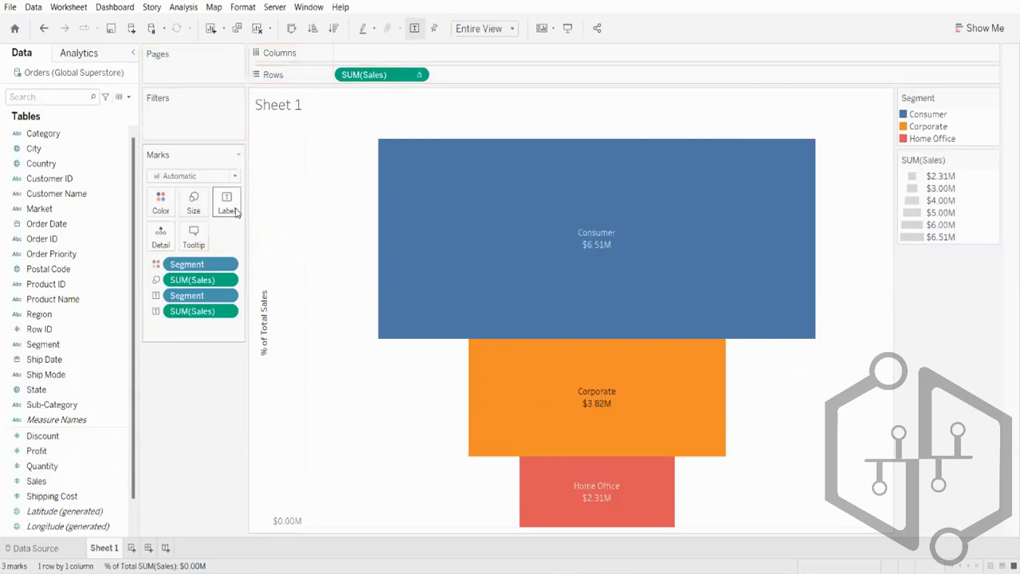
pyautogui.rightClick(200, 311)
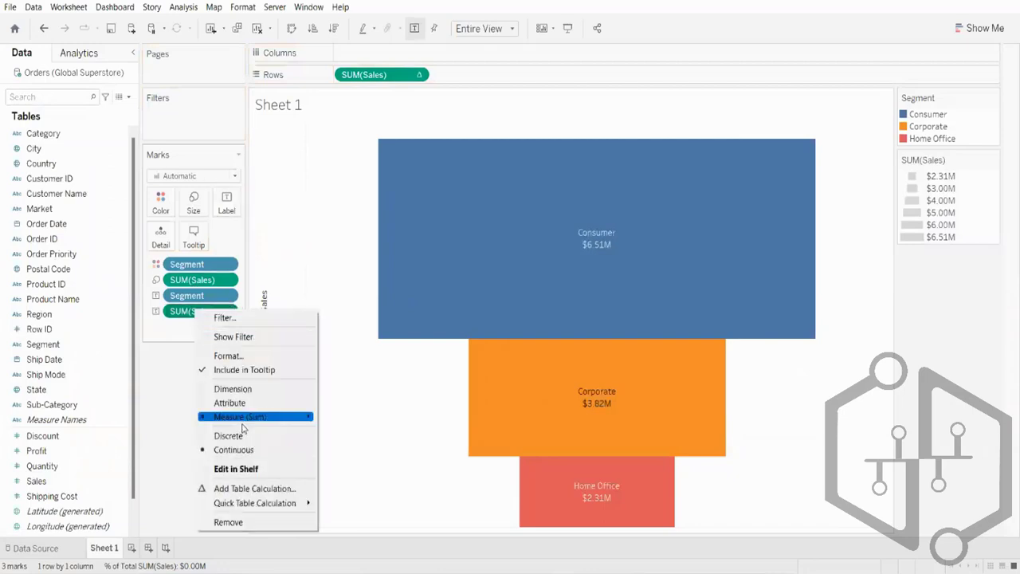
pyautogui.click(229, 356)
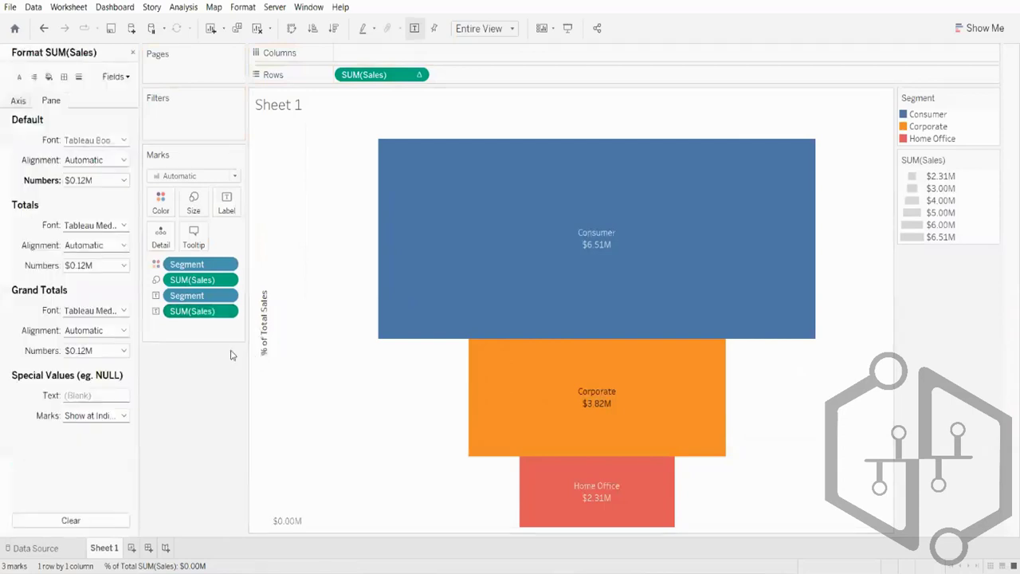
pyautogui.click(100, 180)
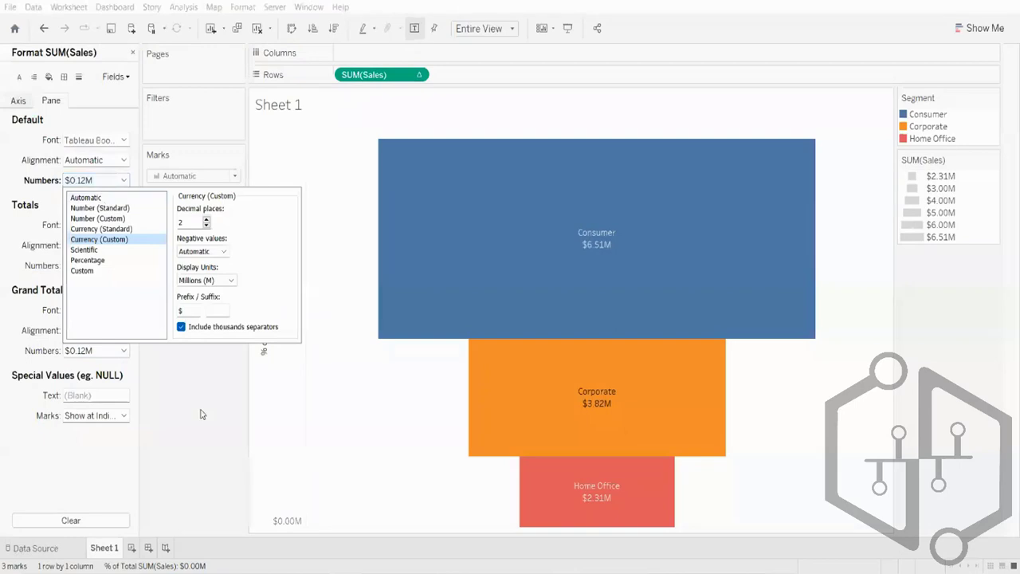
pyautogui.click(176, 374)
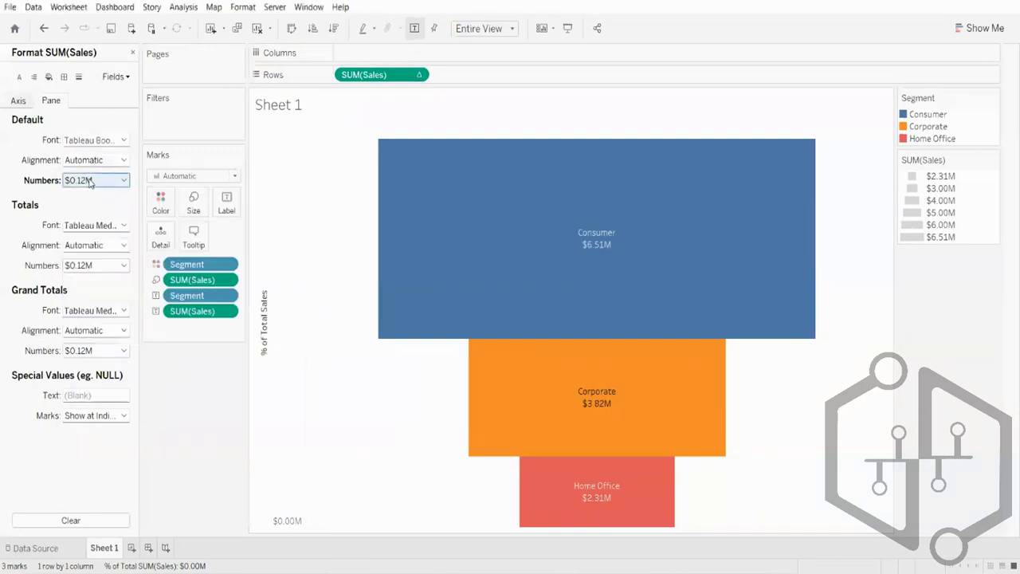
pyautogui.click(92, 182)
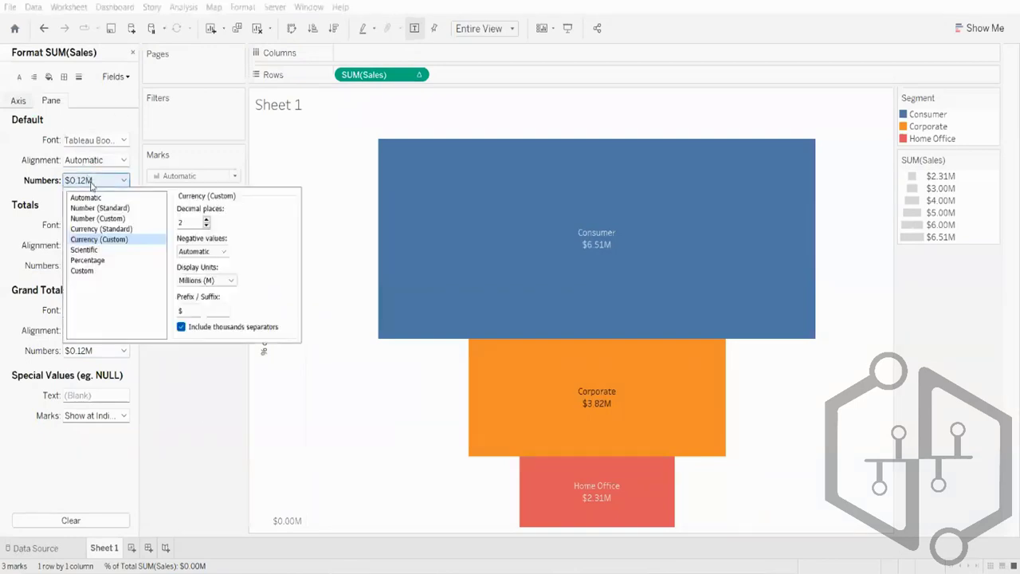
pyautogui.click(86, 199)
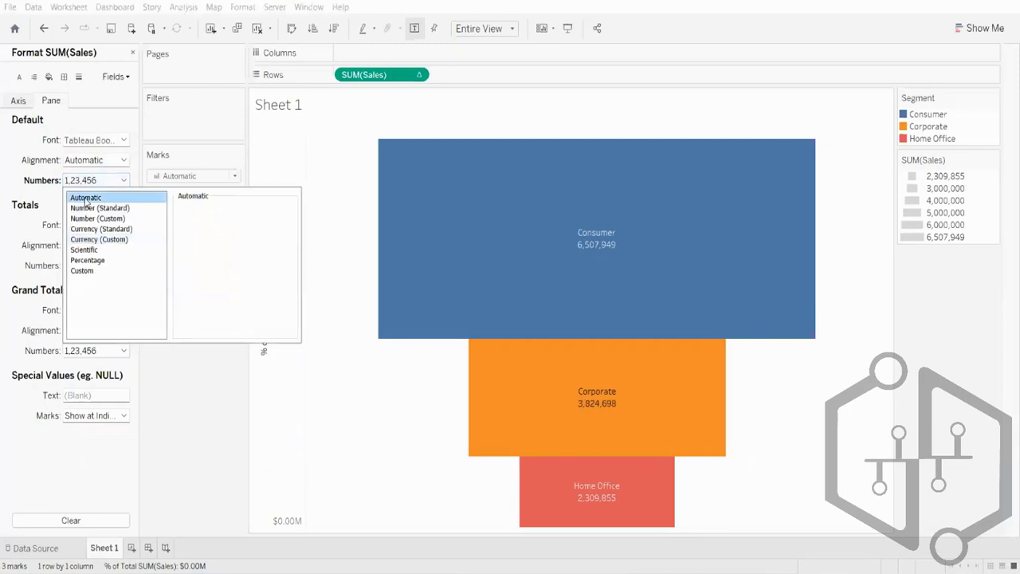
# Reapply the Percent of Total quick table calculation to the sum of Sales on Rows
pyautogui.click(182, 395)
pyautogui.moveTo(491, 255)
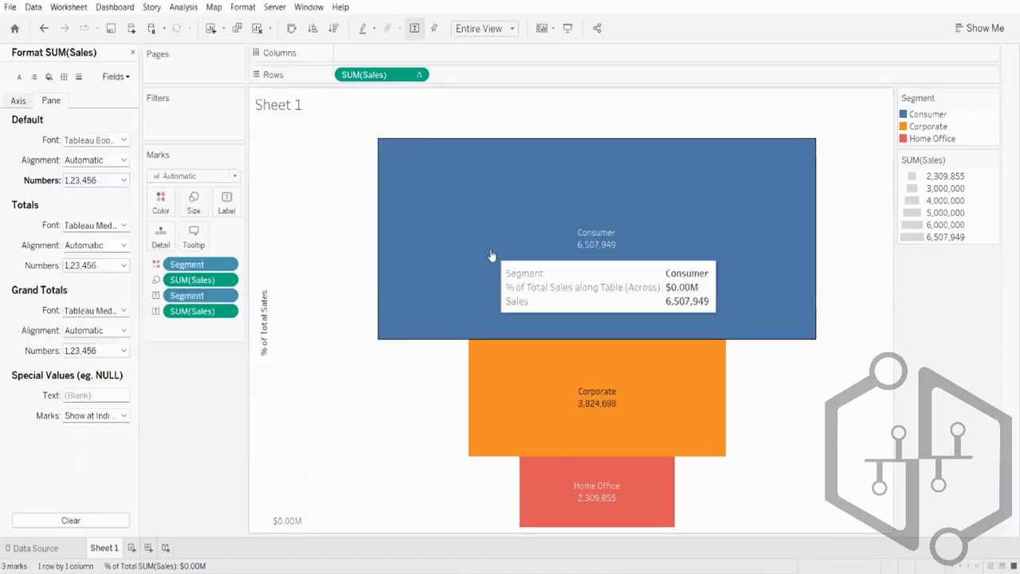
pyautogui.rightClick(391, 80)
pyautogui.moveTo(456, 318)
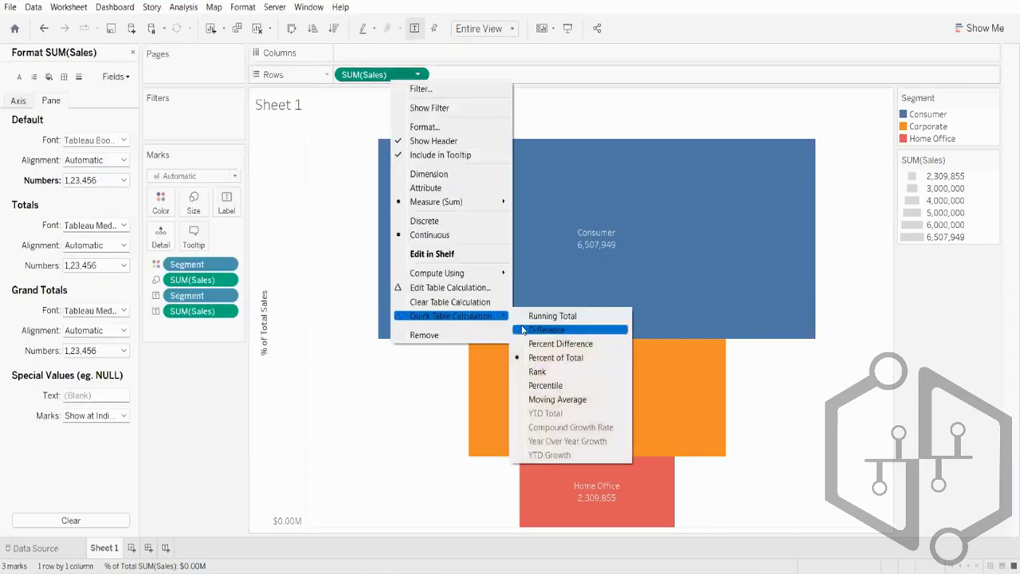
pyautogui.click(546, 358)
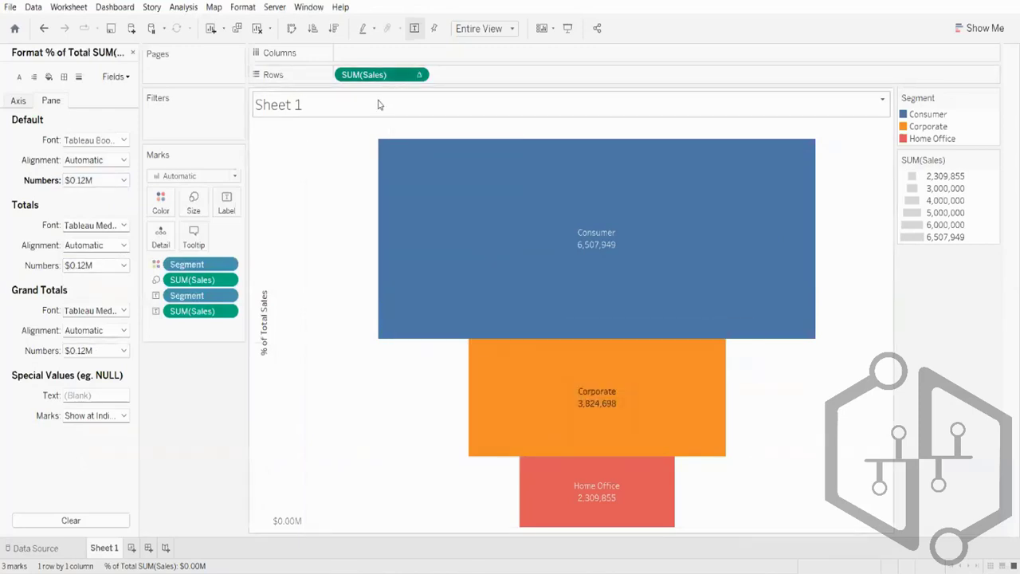
# Set the number format of the % of Total Sales axis scale to Automatic
pyautogui.click(18, 102)
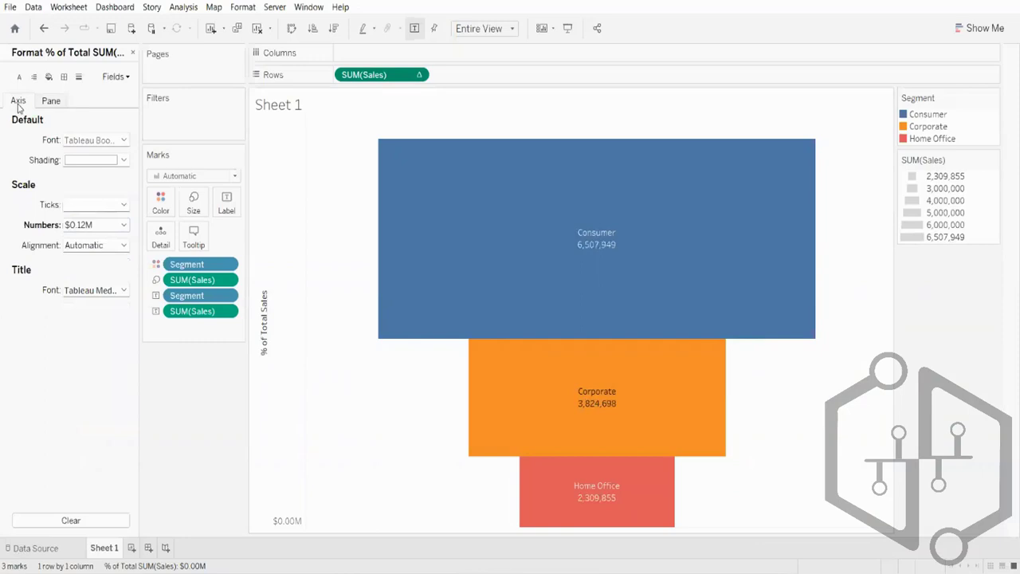
pyautogui.click(98, 228)
pyautogui.click(95, 241)
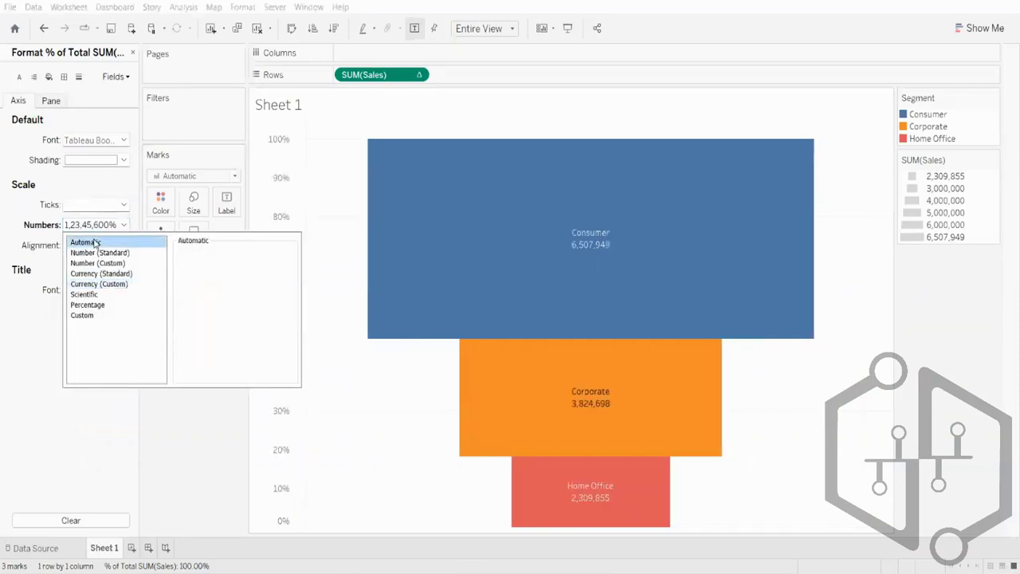
pyautogui.click(191, 432)
# Apply the Percent of Total quick table calculation to the sum of Sales used as a label on the funnel sections
pyautogui.click(54, 102)
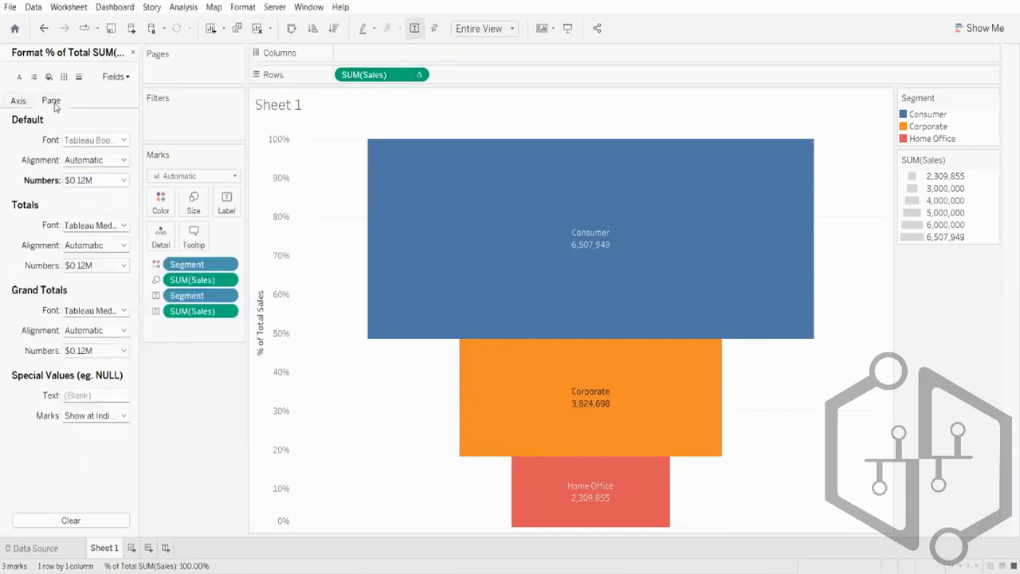
pyautogui.rightClick(188, 316)
pyautogui.moveTo(274, 510)
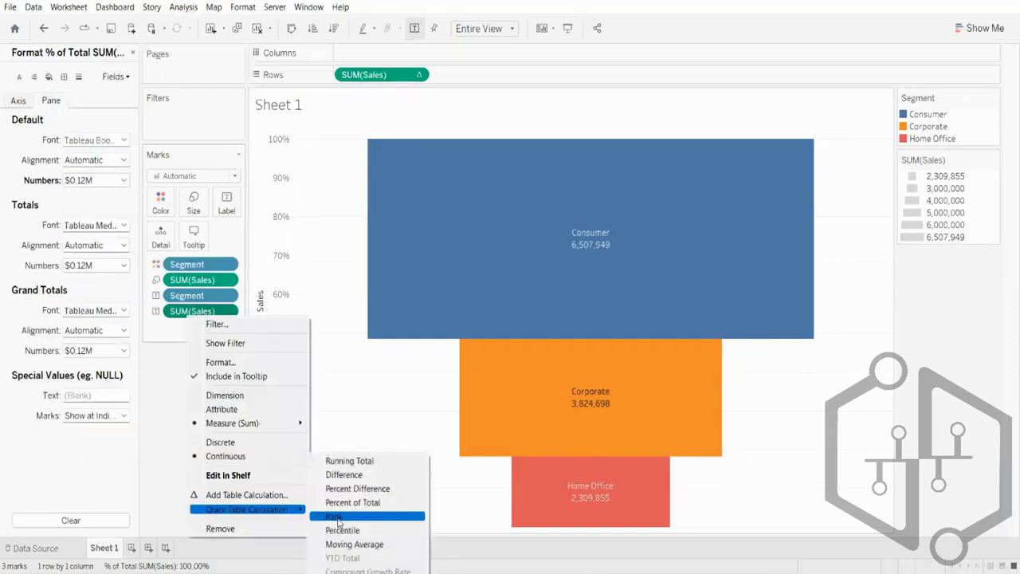
pyautogui.click(357, 502)
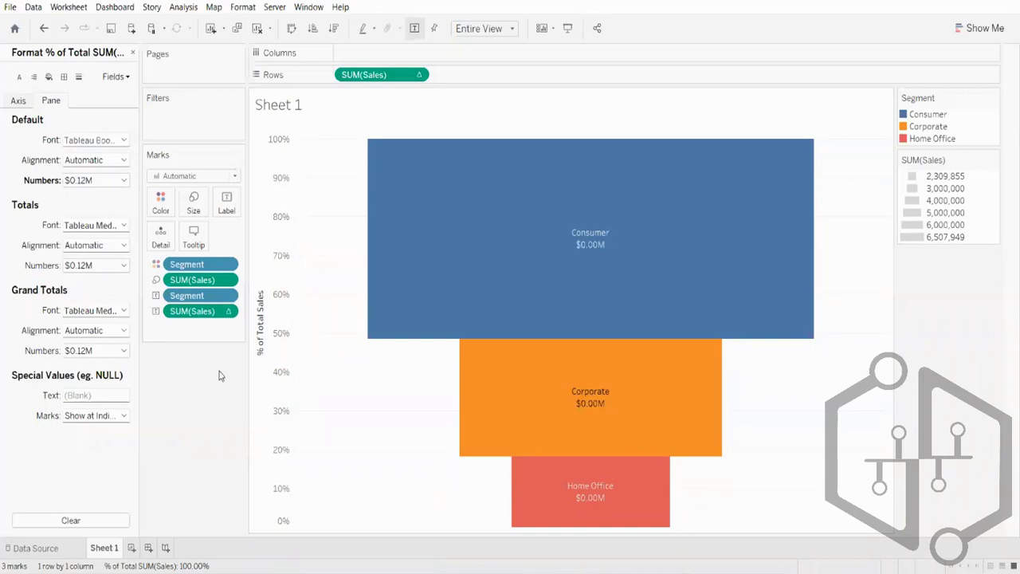
# Set the pane number format of the percent-of-total Sales labels to Automatic and close the formatting settings
pyautogui.click(92, 180)
pyautogui.click(86, 197)
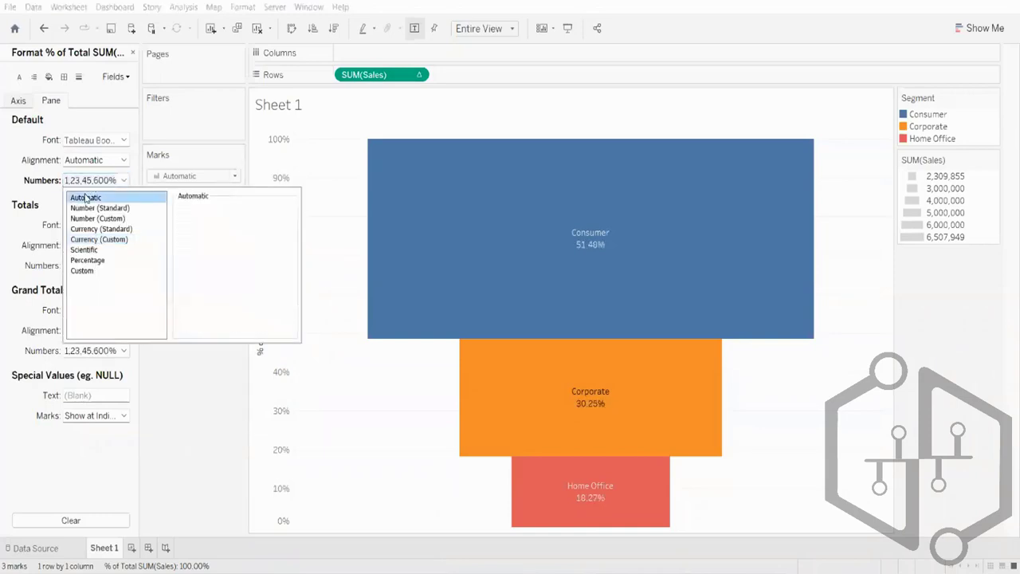
pyautogui.click(223, 457)
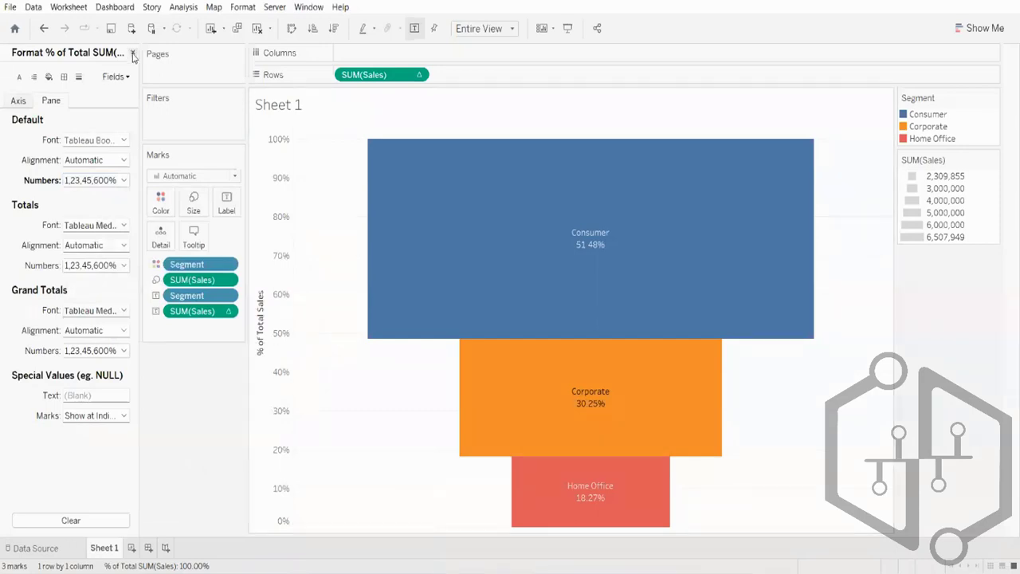
pyautogui.click(133, 53)
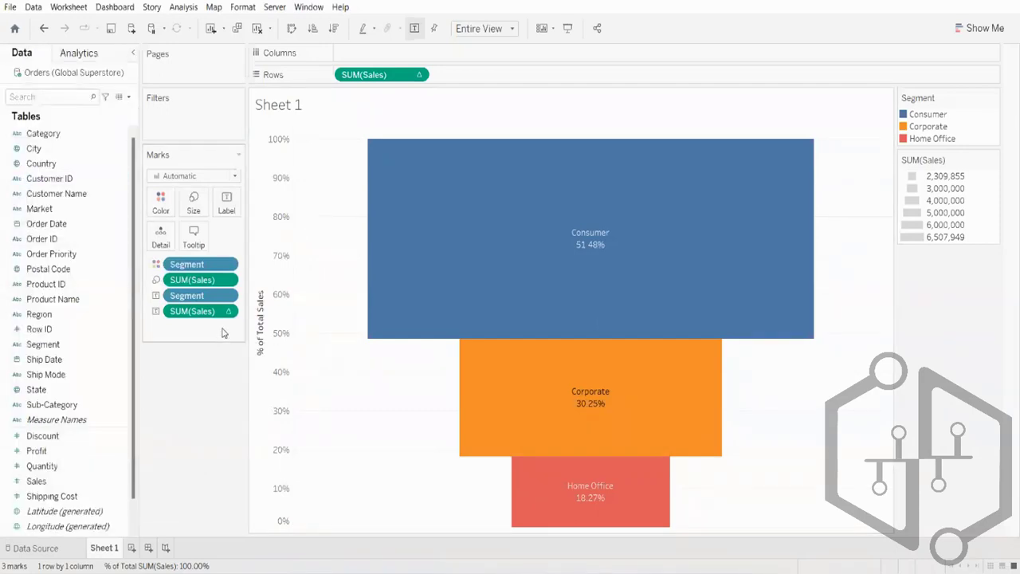
pyautogui.moveTo(631, 253)
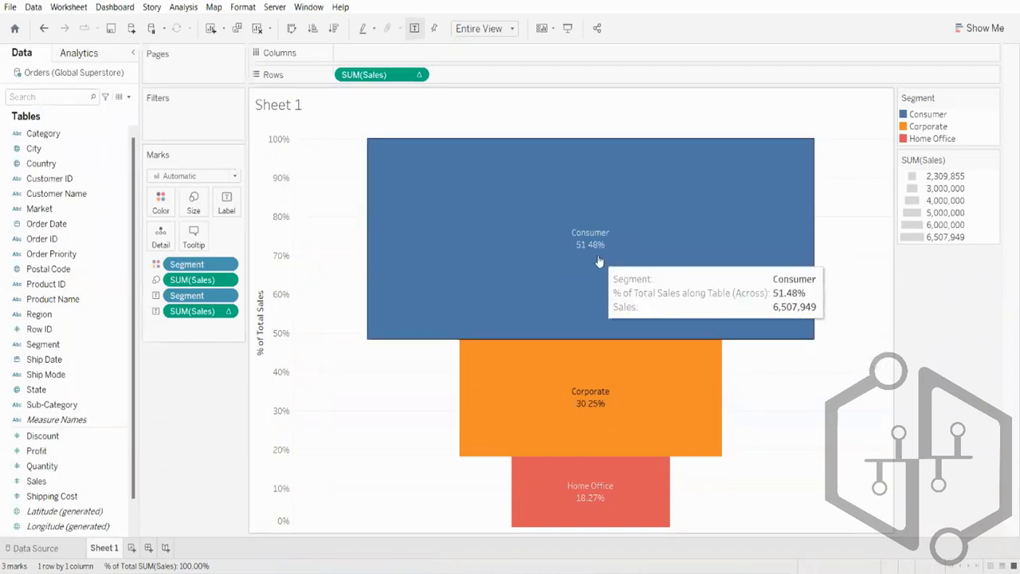
pyautogui.moveTo(568, 386)
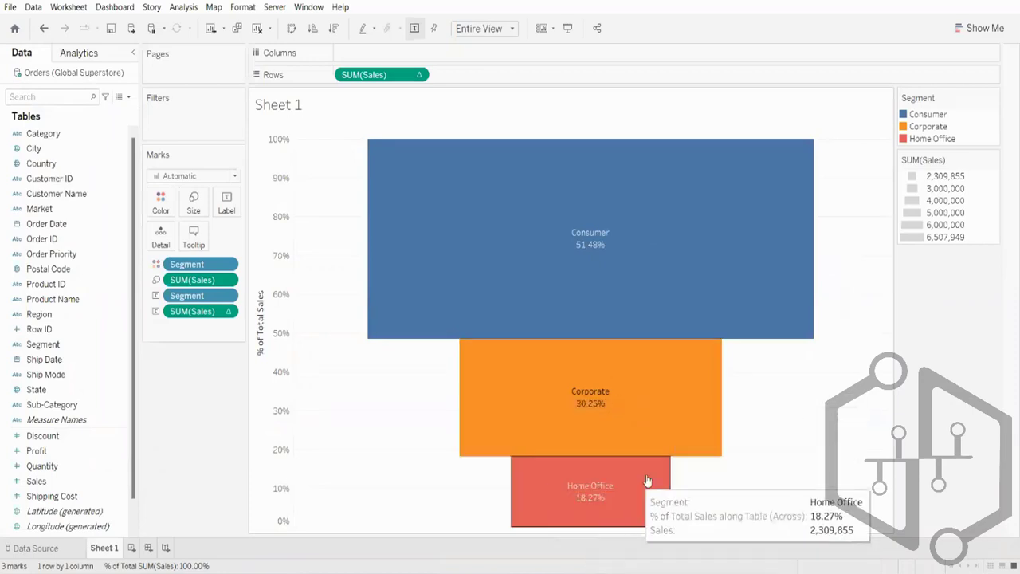
pyautogui.moveTo(590, 233)
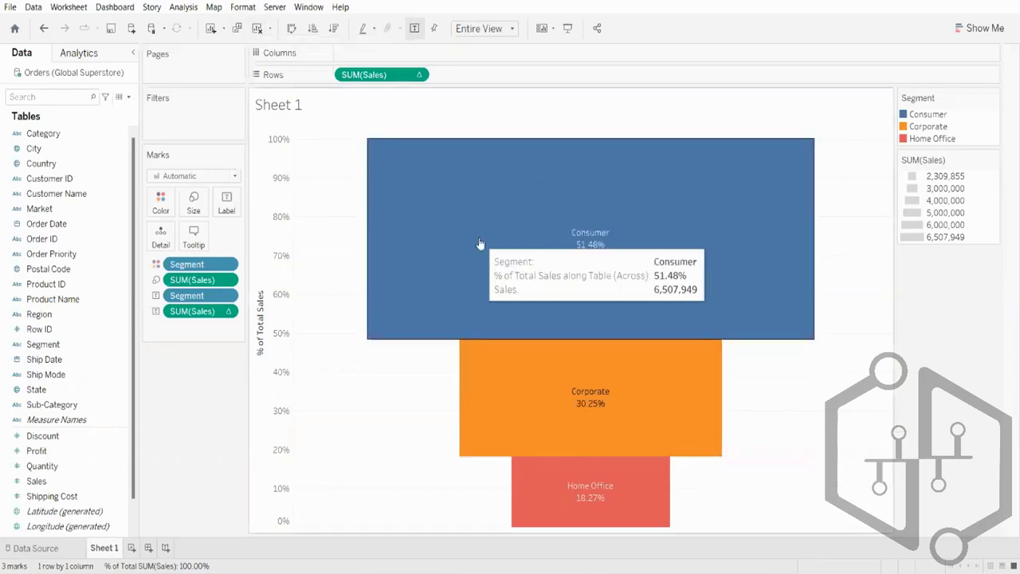
# Clear the worksheet and build a bar chart with the sum of Sales on Rows and Ship Mode on Columns
pyautogui.click(257, 29)
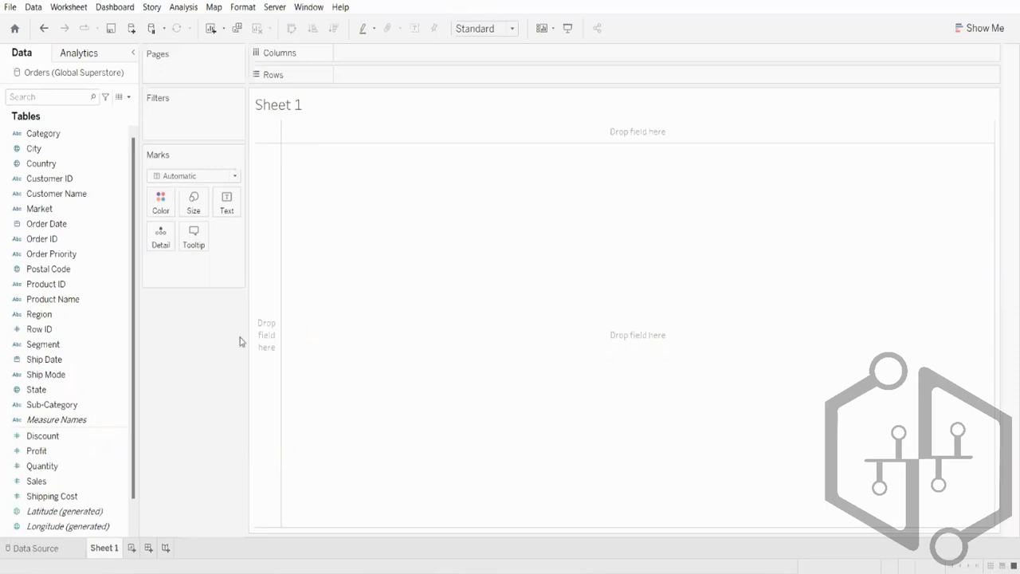
pyautogui.click(32, 376)
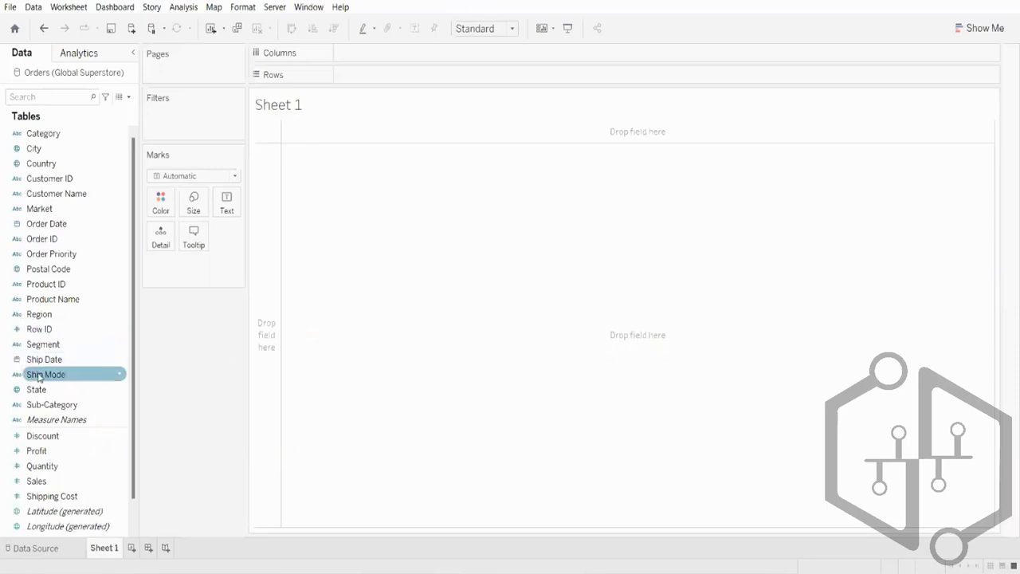
pyautogui.doubleClick(69, 483)
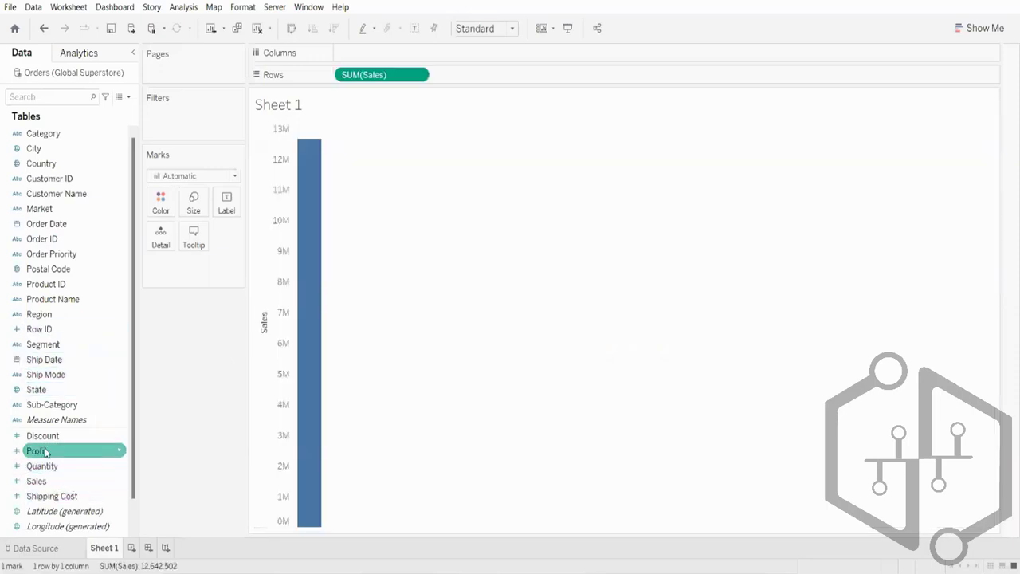
pyautogui.doubleClick(62, 374)
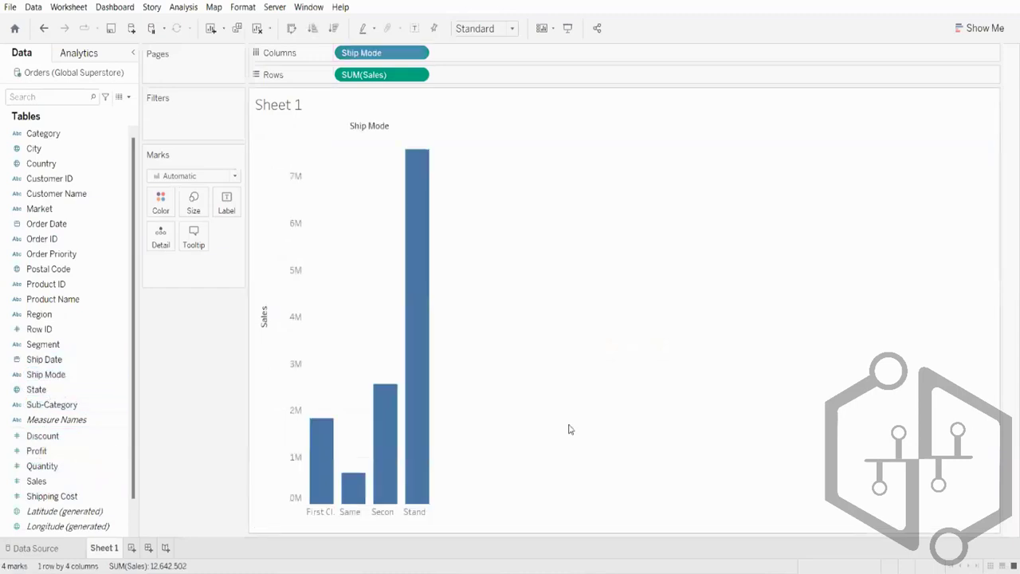
# Swap the rows and columns of the bar chart and sort Ship Mode in descending order of Sales
pyautogui.moveTo(381, 441)
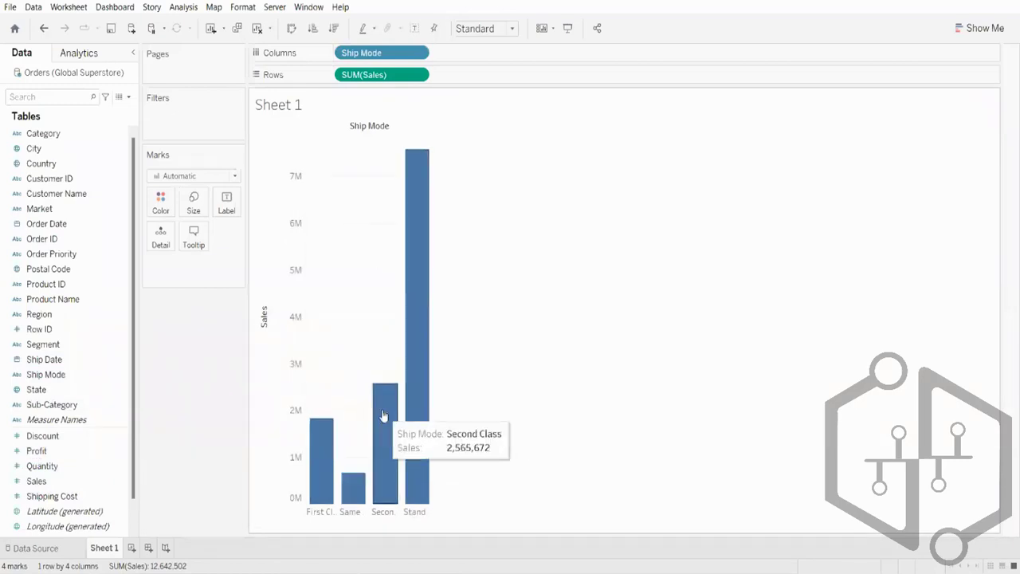
pyautogui.click(291, 30)
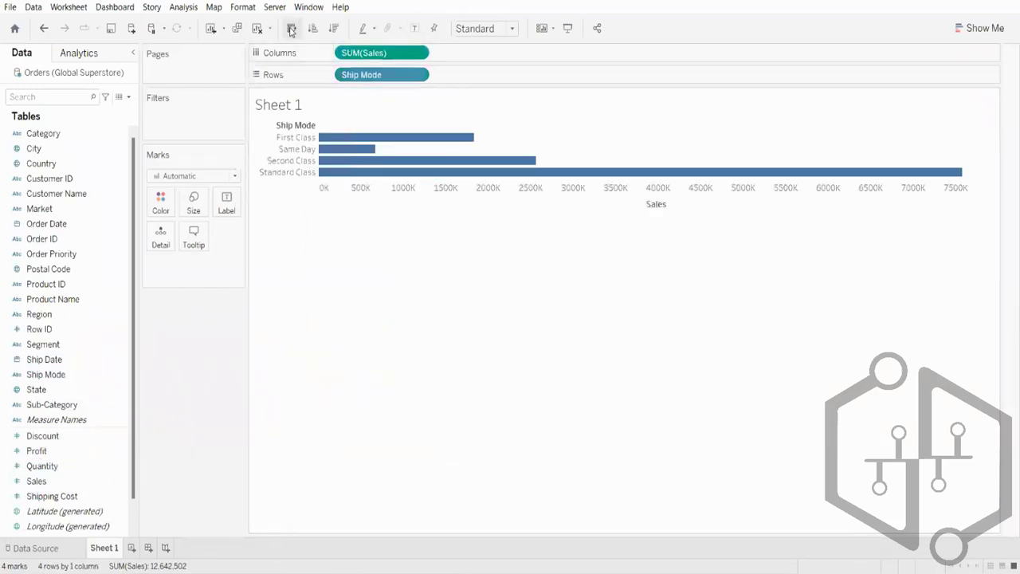
pyautogui.click(334, 29)
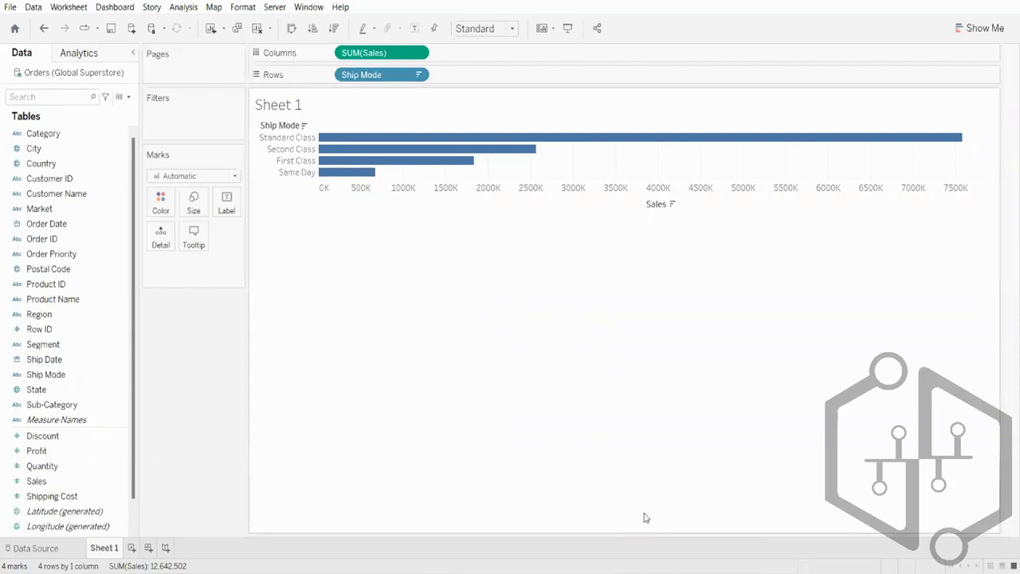
# Try the Gantt Bar mark type for the Ship Mode chart, and change the marks to Area
pyautogui.click(234, 182)
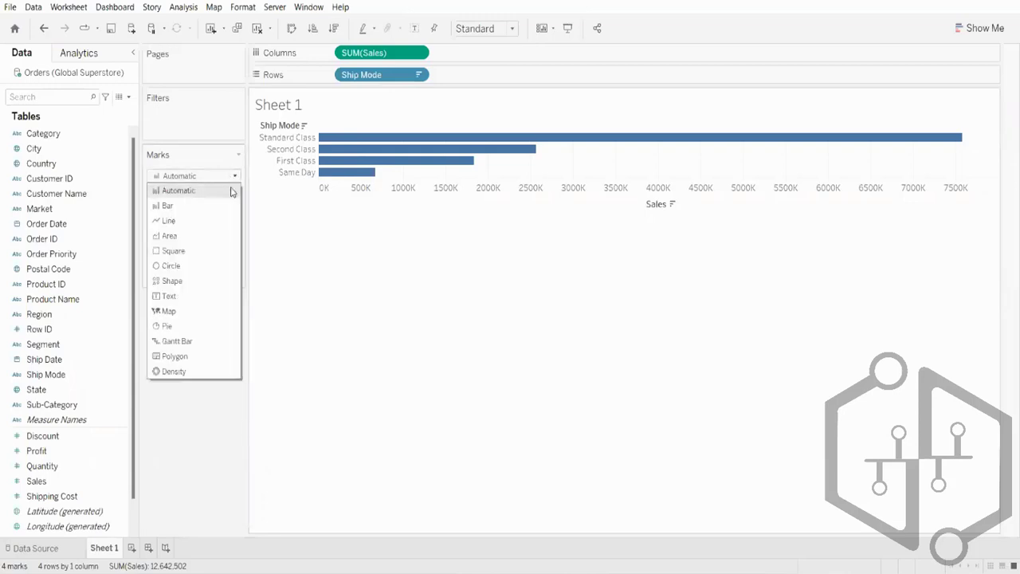
pyautogui.click(183, 342)
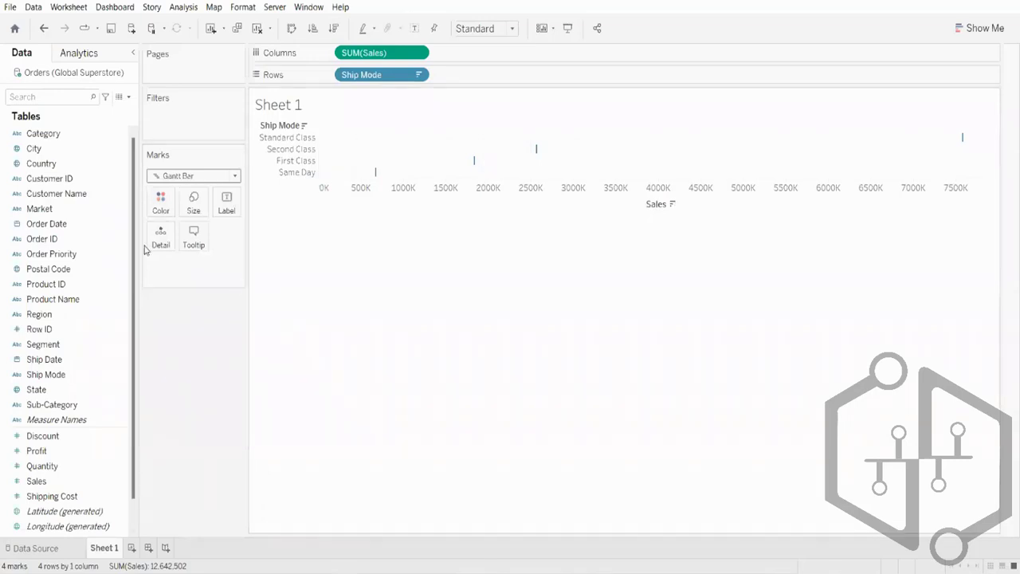
pyautogui.click(211, 176)
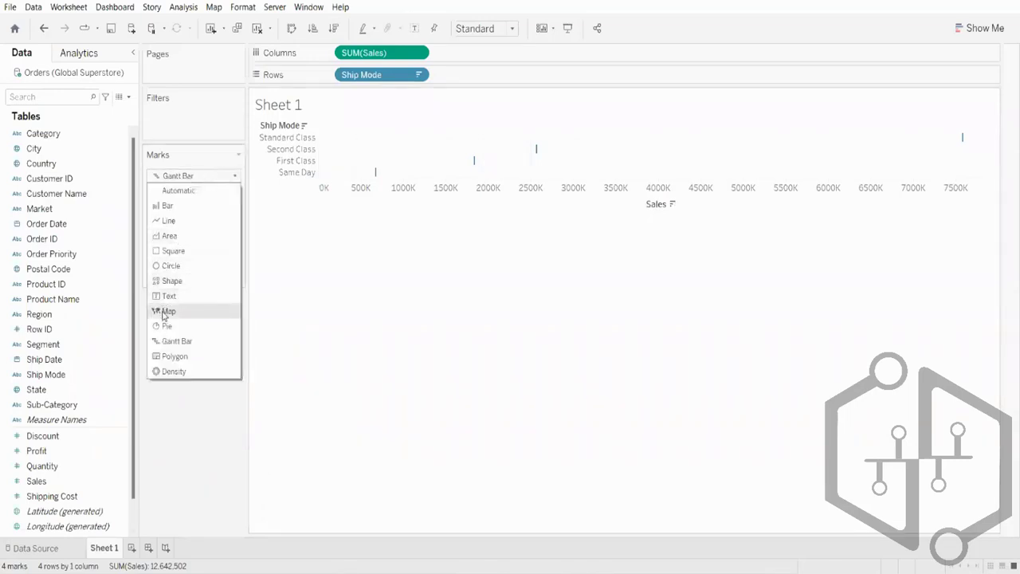
pyautogui.click(164, 238)
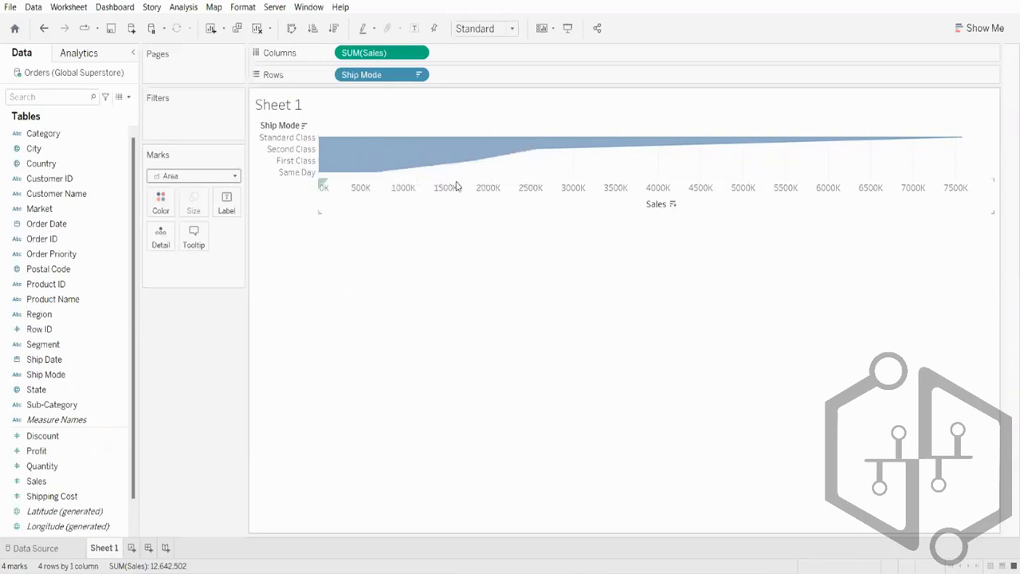
# Fit the Ship Mode area chart to Entire View
pyautogui.moveTo(412, 169)
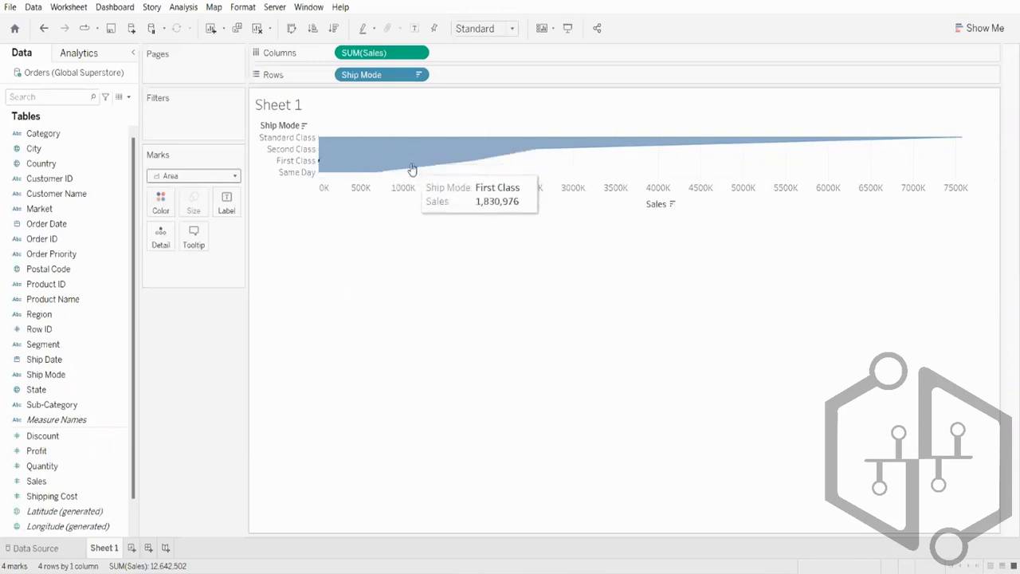
pyautogui.click(471, 30)
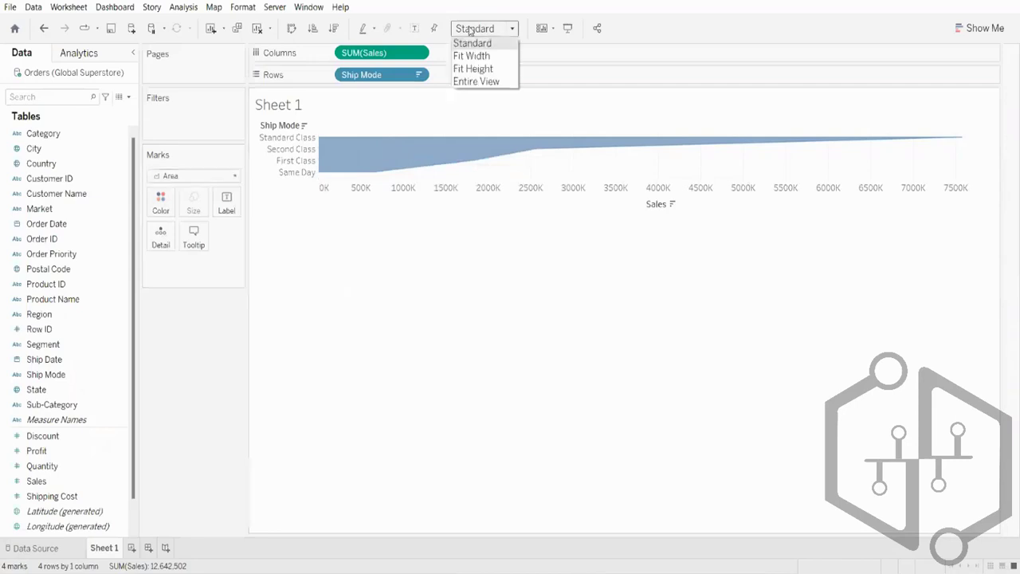
pyautogui.click(476, 81)
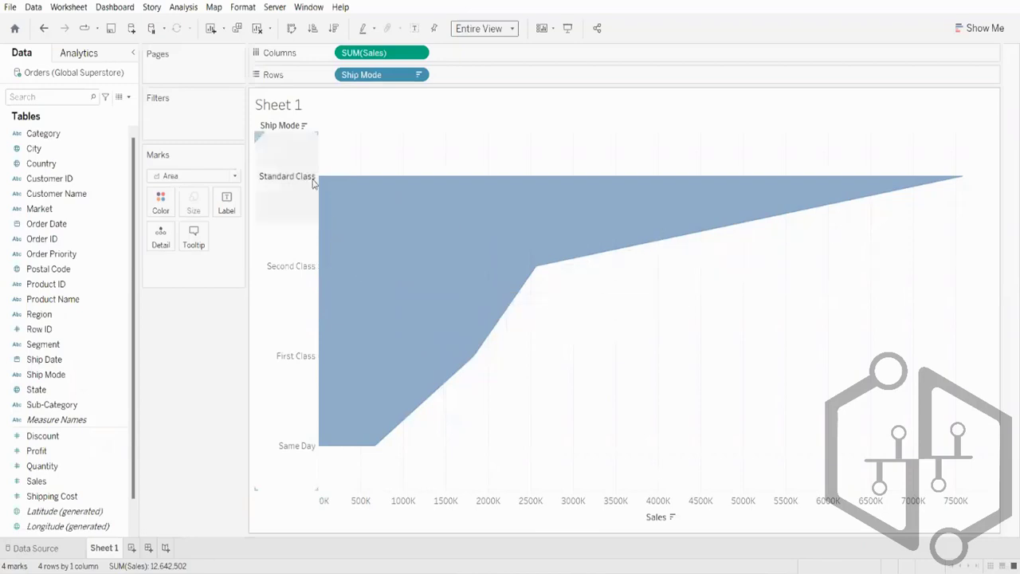
pyautogui.click(57, 271)
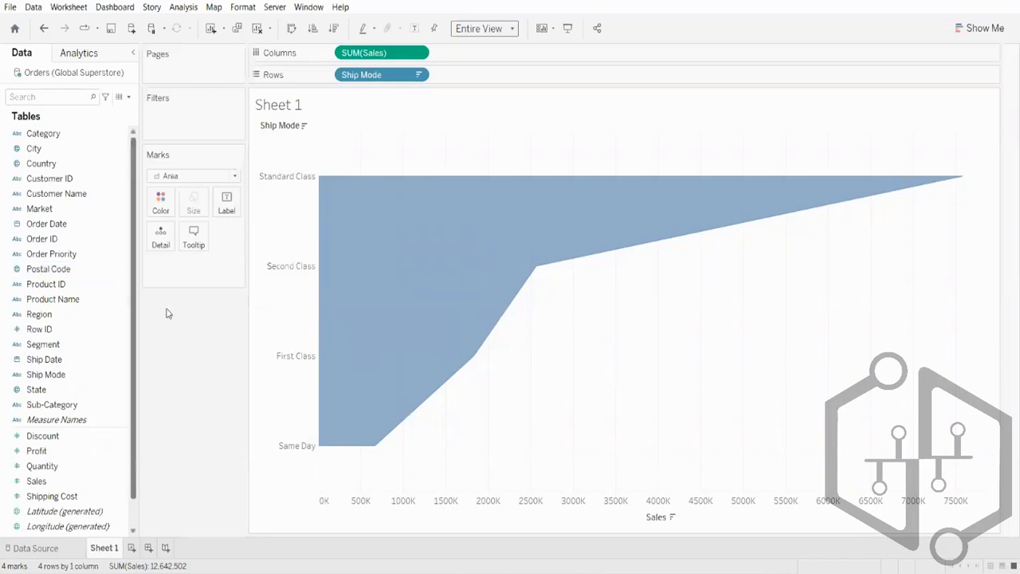
pyautogui.click(250, 359)
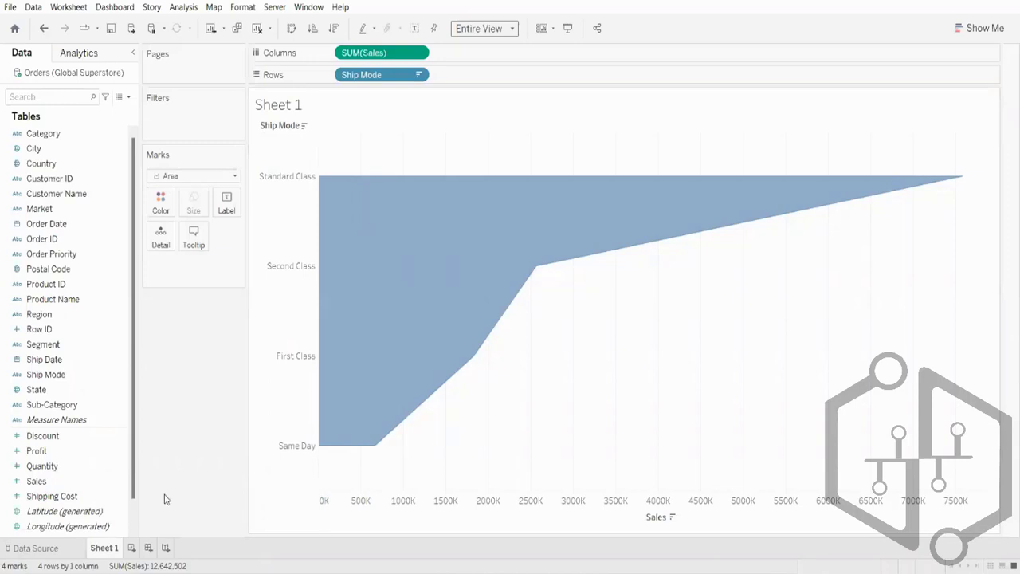
# Create a calculated field from Sales named Negative Sales with the formula -[Sales]
pyautogui.rightClick(60, 482)
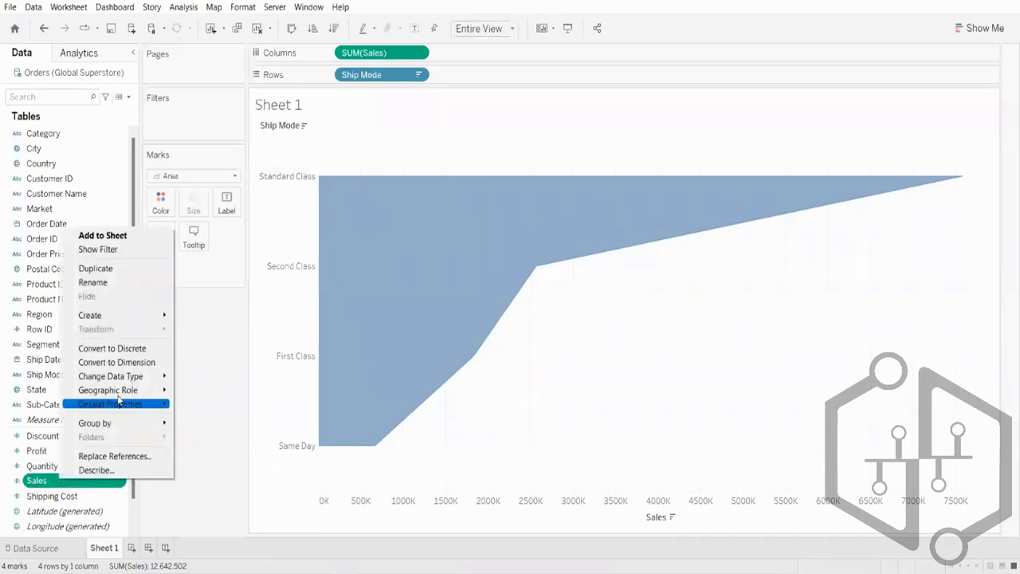
pyautogui.moveTo(132, 315)
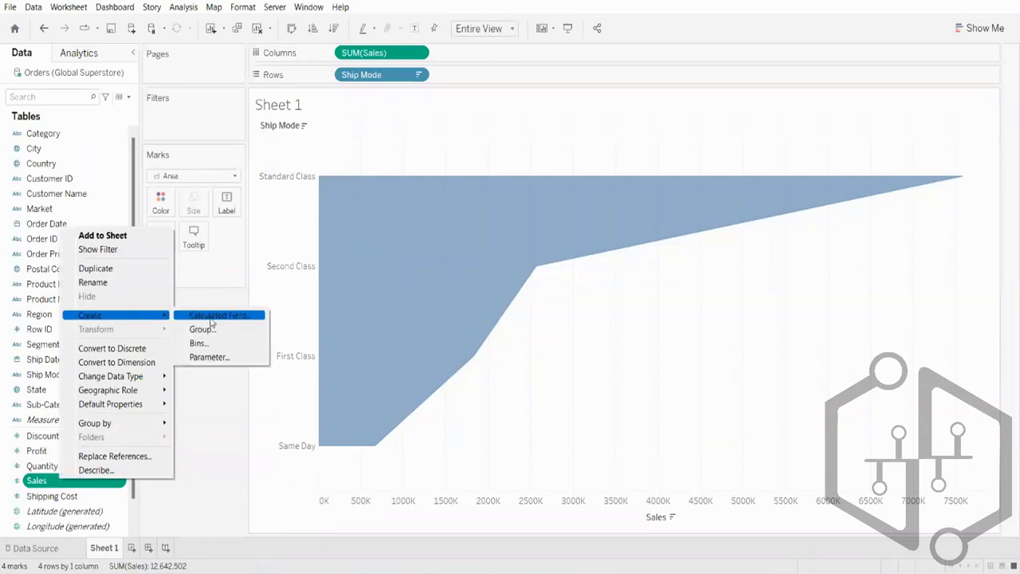
pyautogui.click(212, 317)
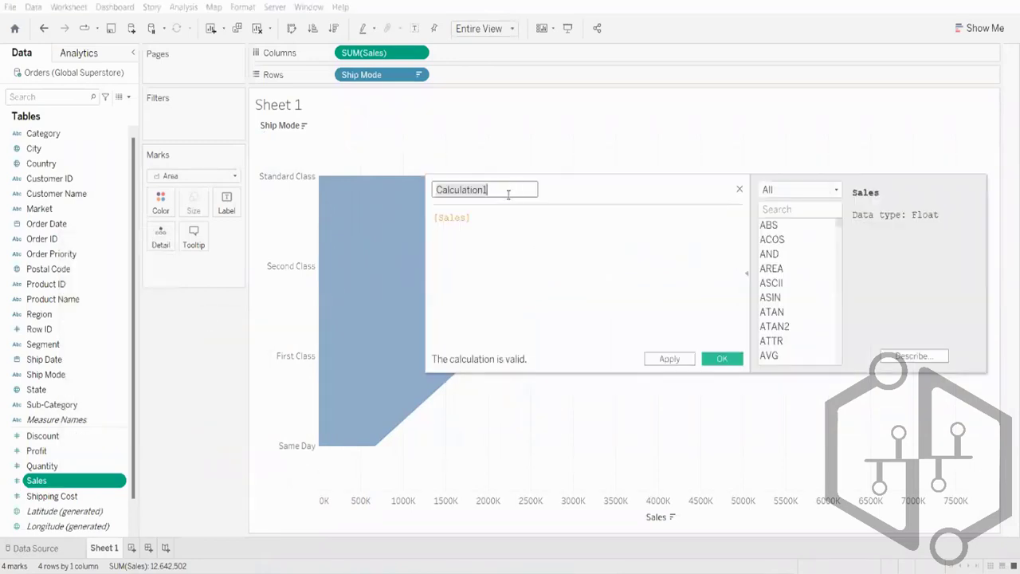
pyautogui.press('BackSpace')
pyautogui.write('Negati')
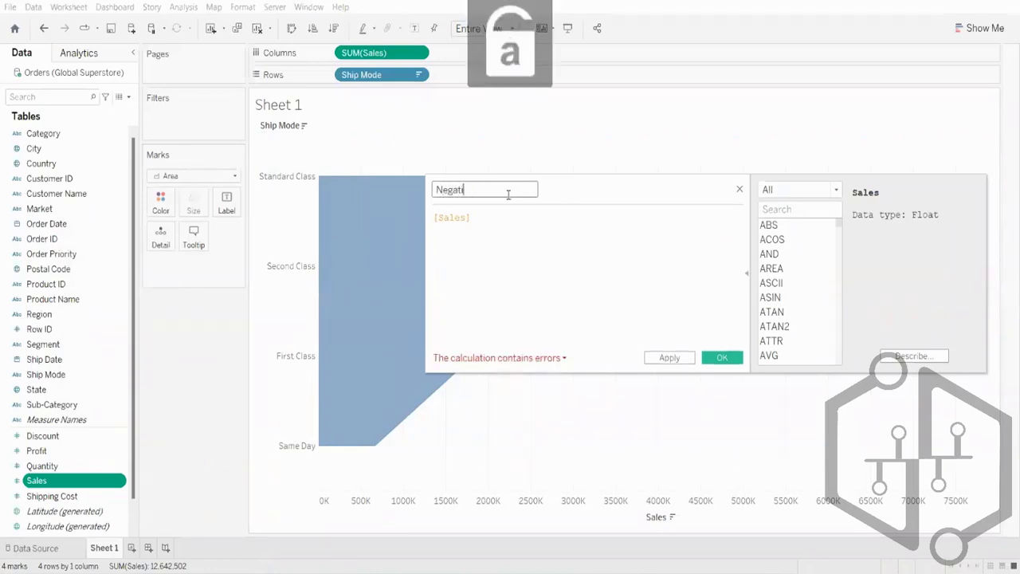
pyautogui.write('ve Sales')
pyautogui.click(435, 219)
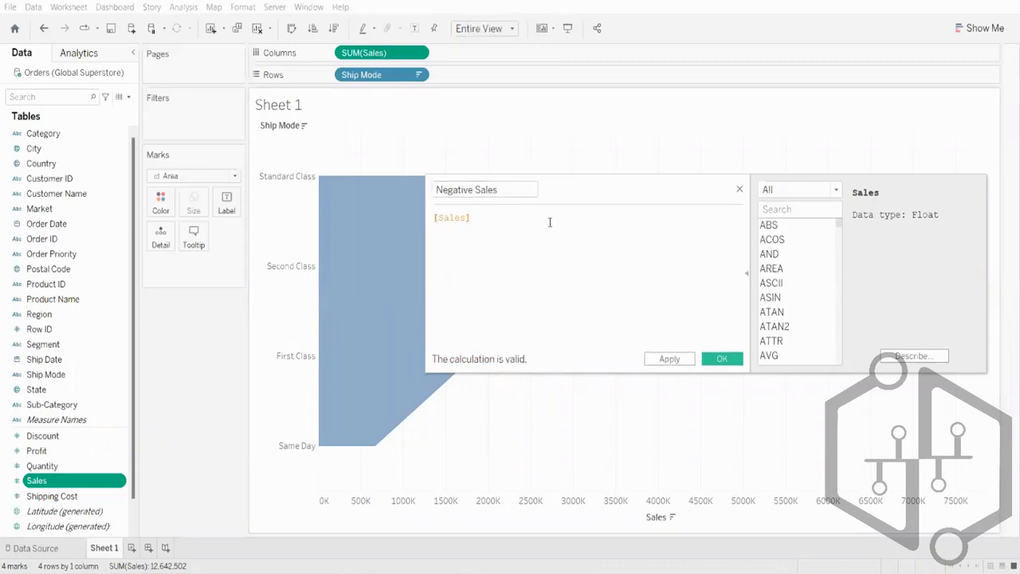
pyautogui.write('-')
pyautogui.click(670, 360)
pyautogui.click(722, 359)
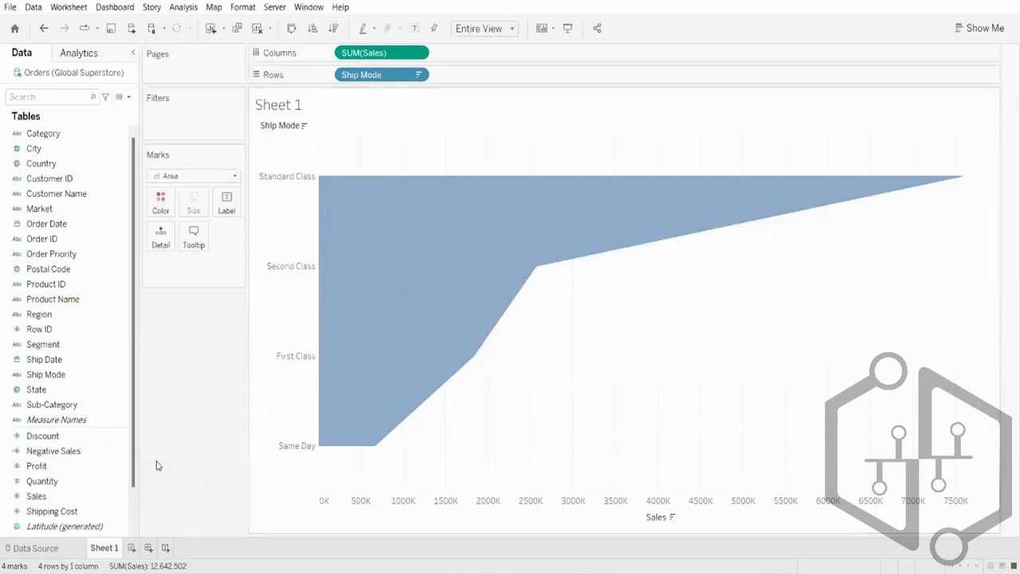
# Add the sum of Negative Sales to Columns, ahead of the sum of Sales, to mirror the area into a funnel
pyautogui.click(53, 453)
pyautogui.click(53, 455)
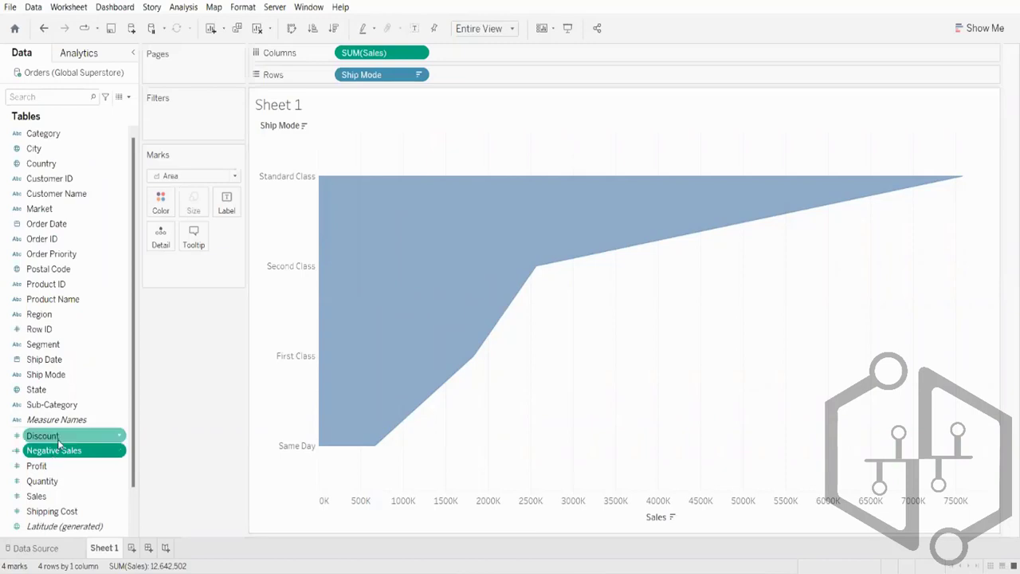
pyautogui.moveTo(48, 452)
pyautogui.mouseDown()
pyautogui.moveTo(114, 396)
pyautogui.moveTo(177, 247)
pyautogui.moveTo(291, 63)
pyautogui.moveTo(338, 53)
pyautogui.mouseUp()
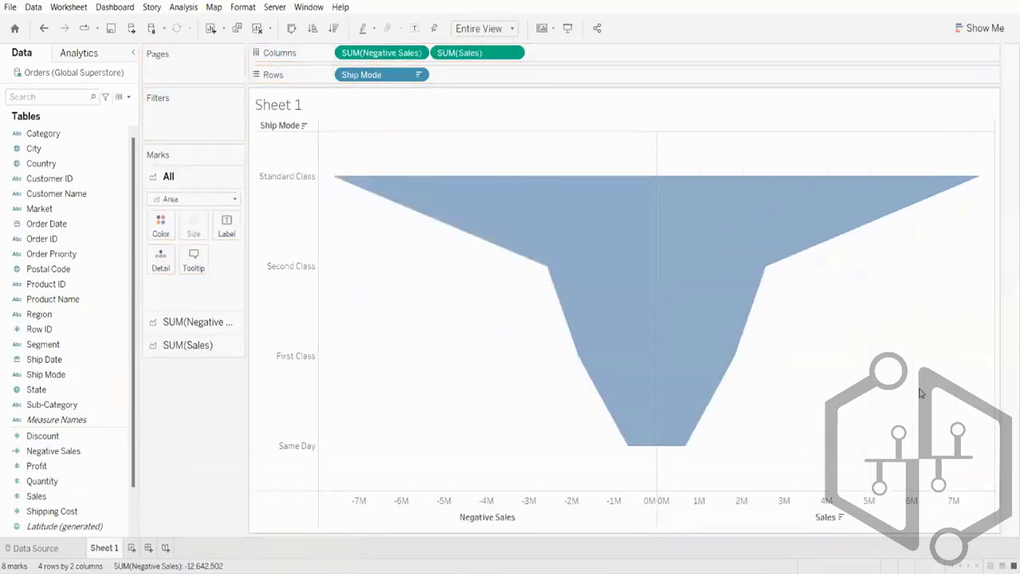
pyautogui.moveTo(522, 261)
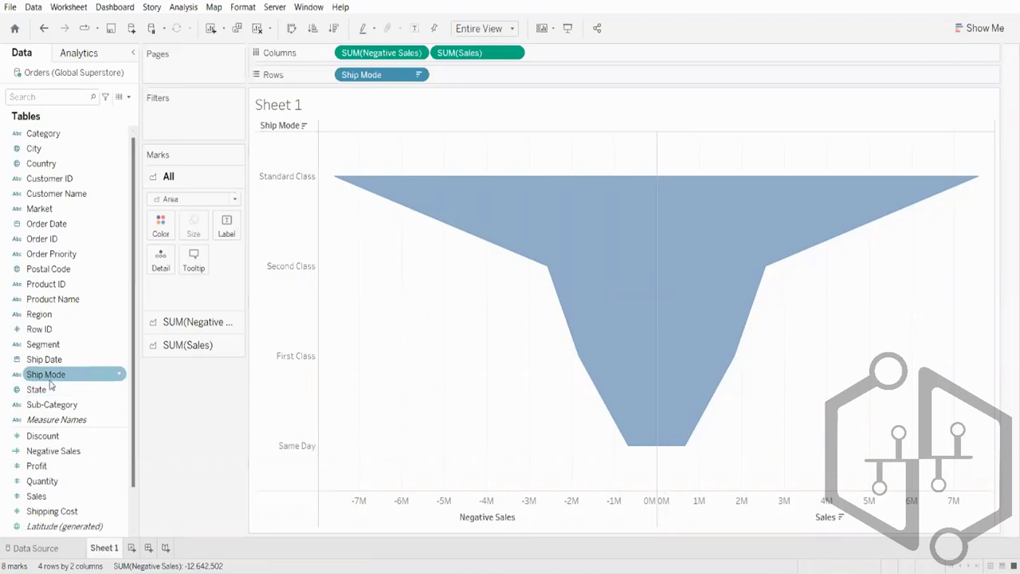
# Label the marks on both halves of the funnel with Ship Mode and the sum of Sales
pyautogui.moveTo(38, 380); pyautogui.dragTo(224, 230)
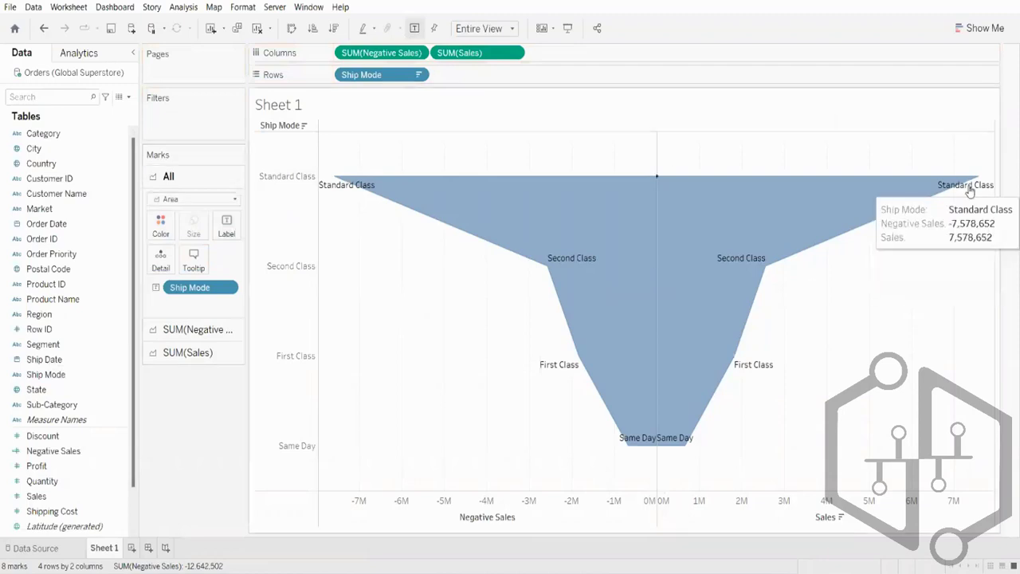
pyautogui.moveTo(743, 260)
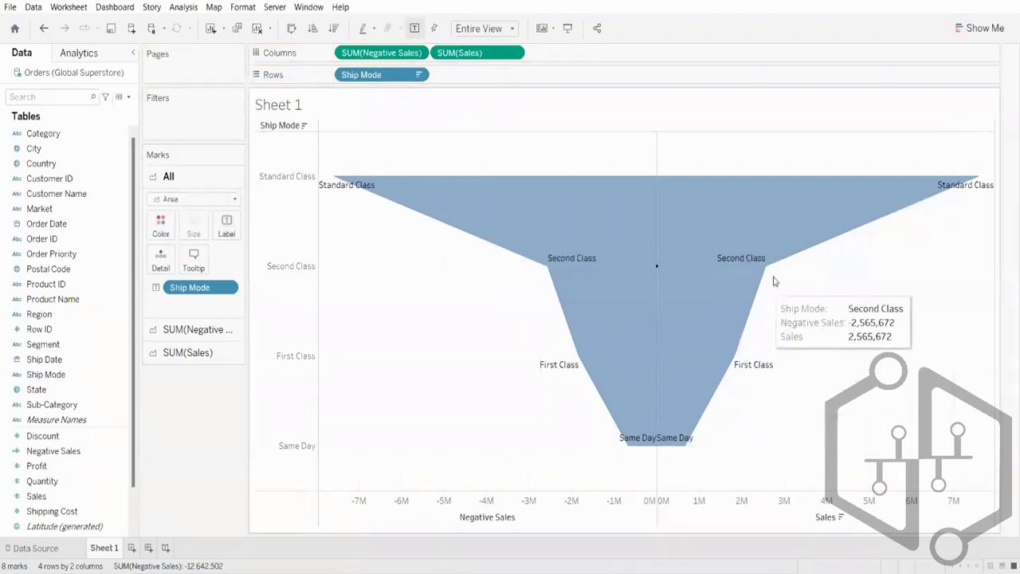
pyautogui.moveTo(707, 196)
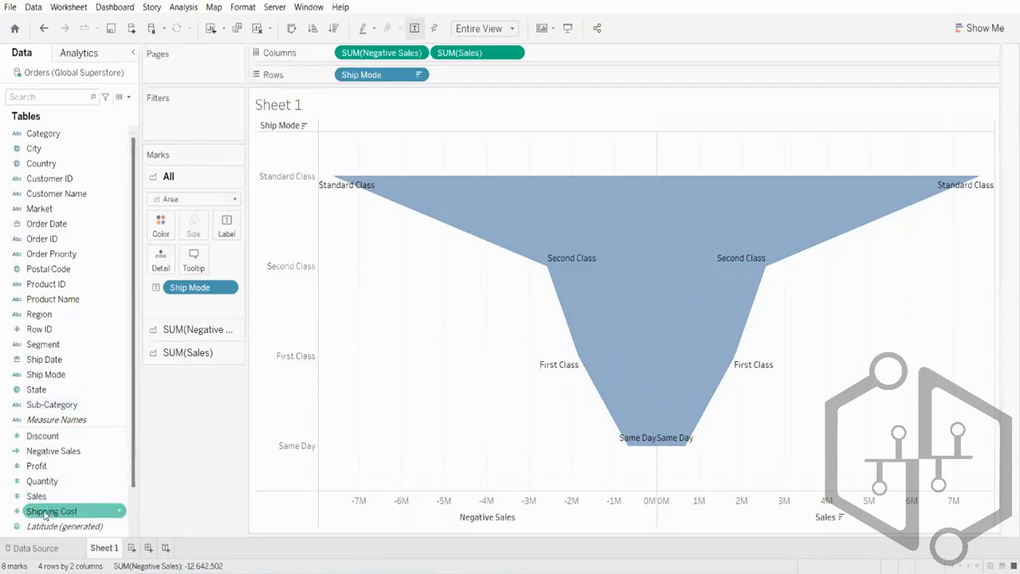
pyautogui.moveTo(35, 495); pyautogui.dragTo(222, 239)
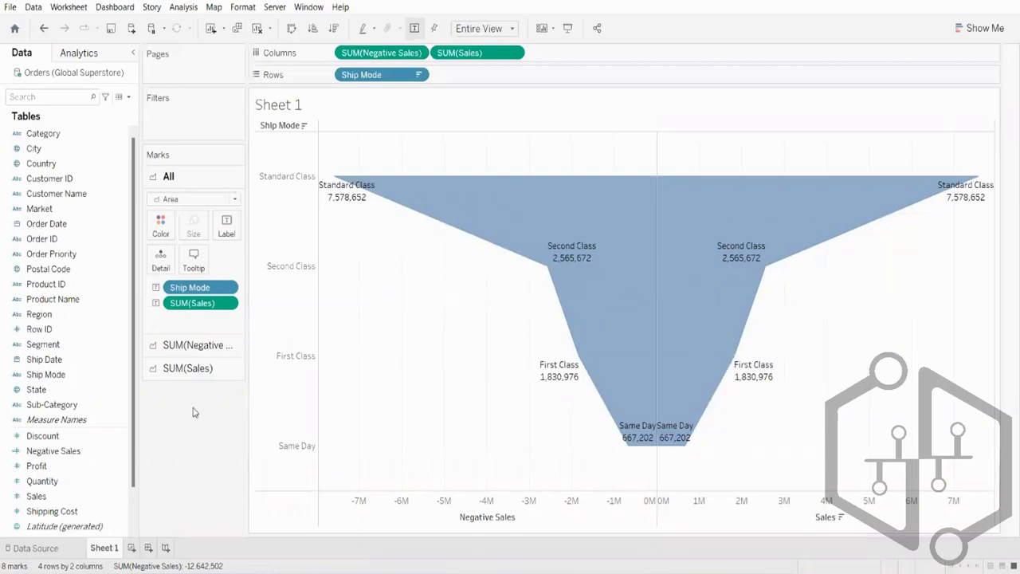
# Remove the Sales label from the Negative Sales marks and the Ship Mode label from the Sales marks
pyautogui.click(196, 347)
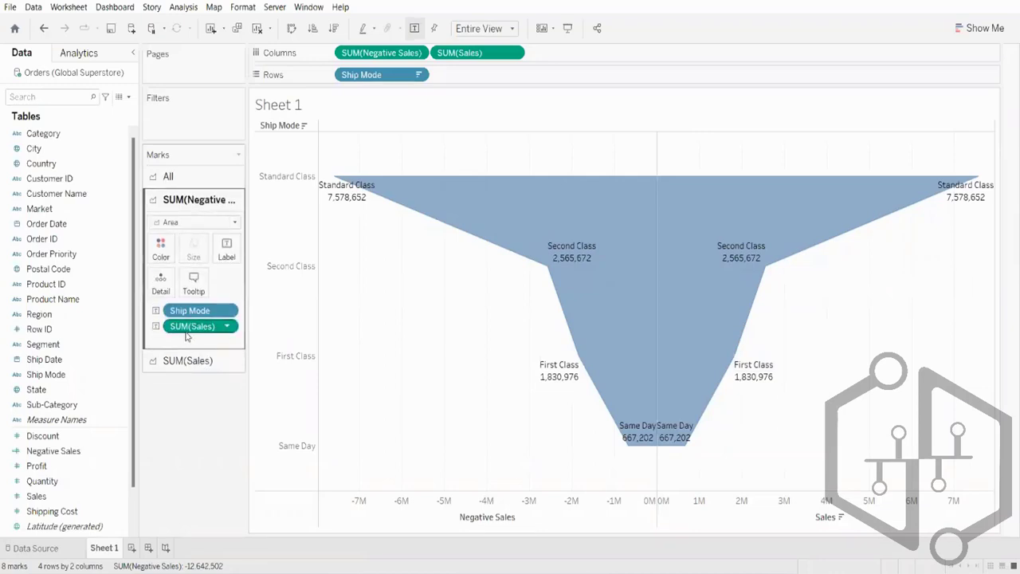
pyautogui.moveTo(189, 328); pyautogui.dragTo(37, 342)
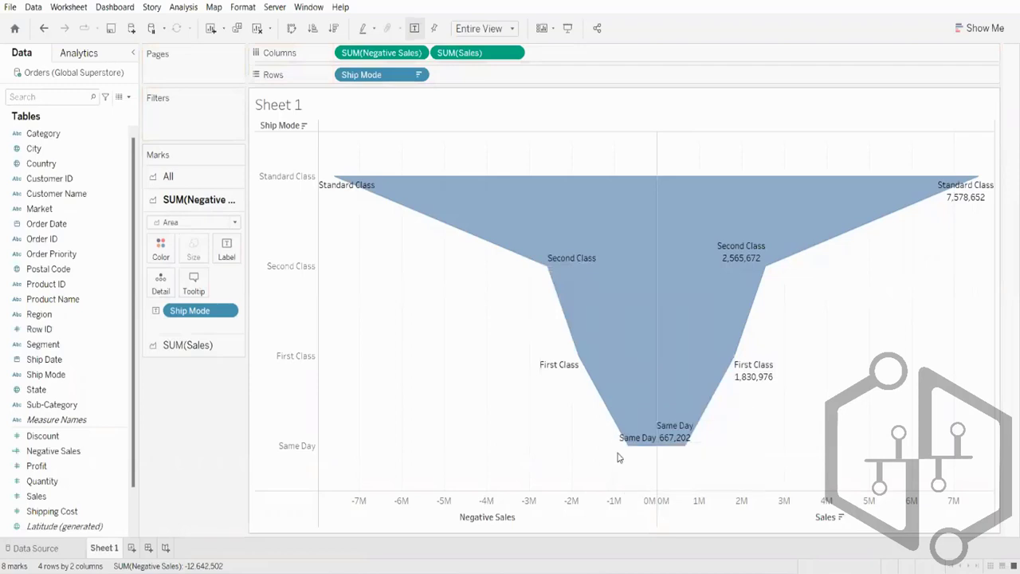
pyautogui.moveTo(424, 215)
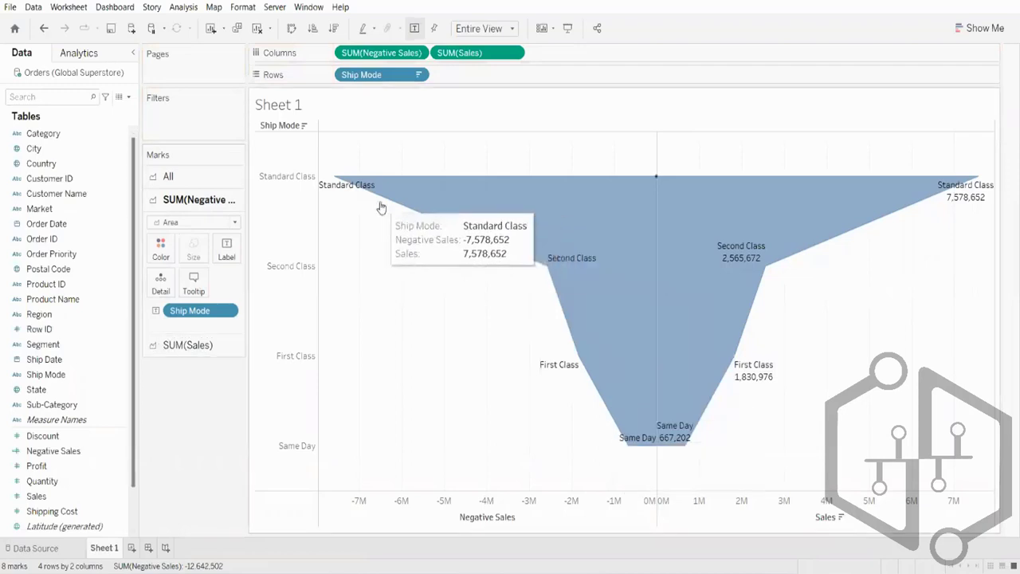
pyautogui.click(188, 345)
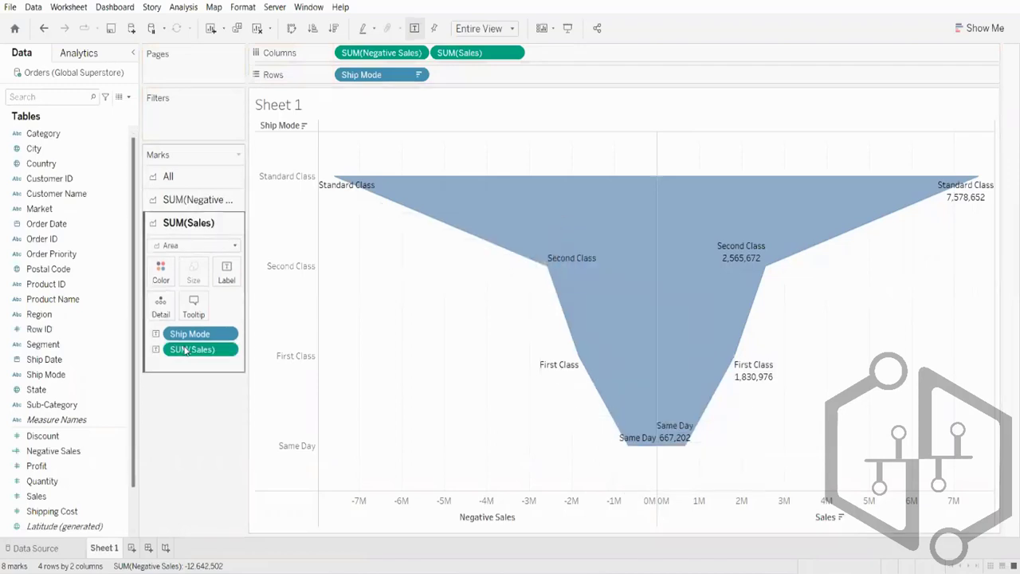
pyautogui.moveTo(192, 335); pyautogui.dragTo(48, 351)
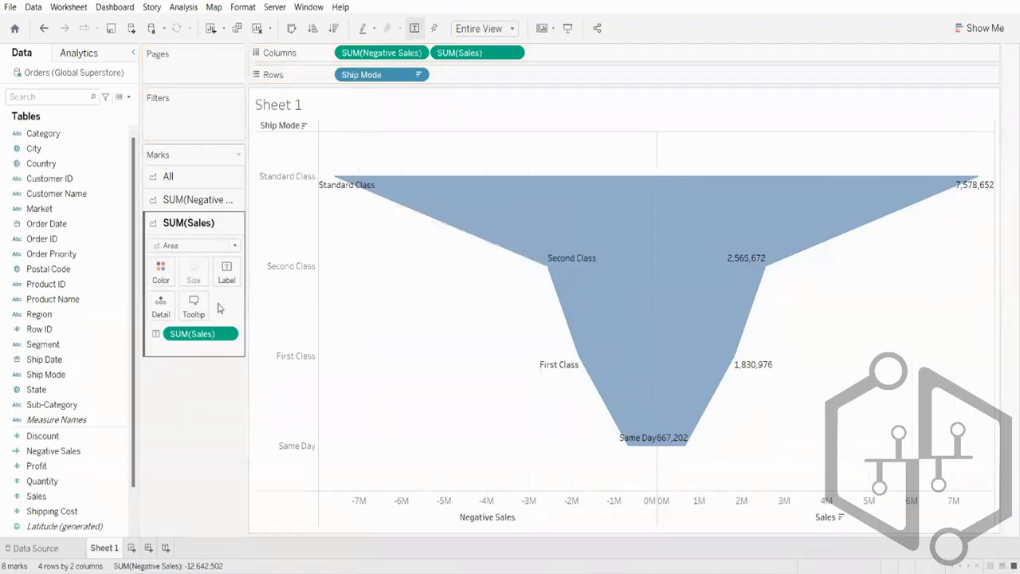
# Color the Negative Sales half of the funnel yellow
pyautogui.click(187, 200)
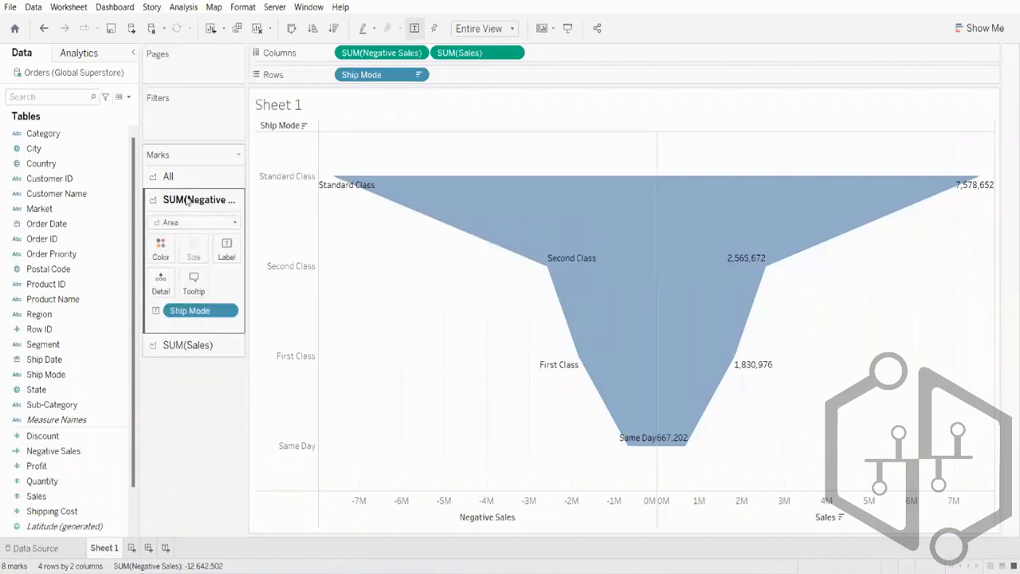
pyautogui.click(161, 249)
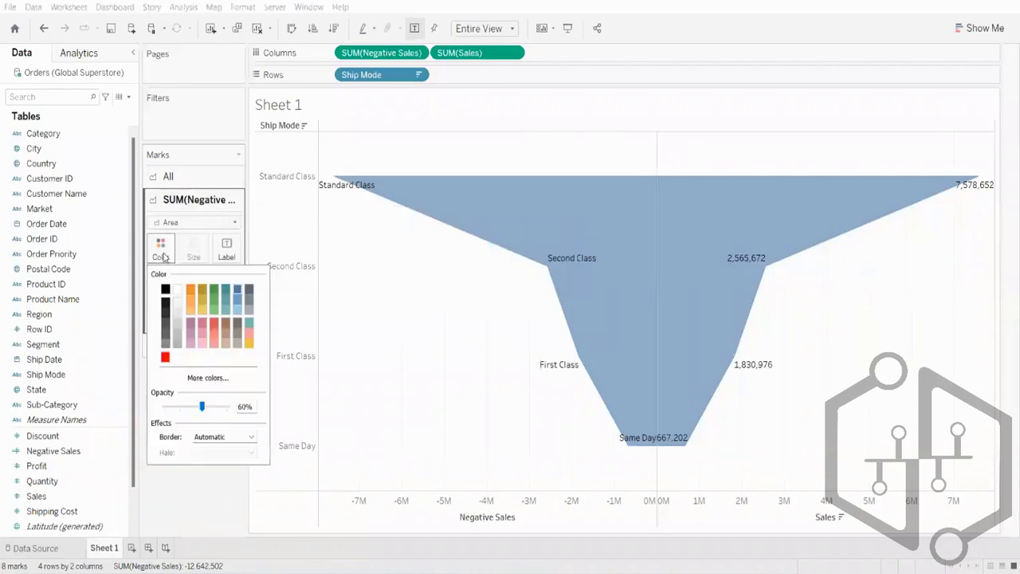
pyautogui.click(206, 319)
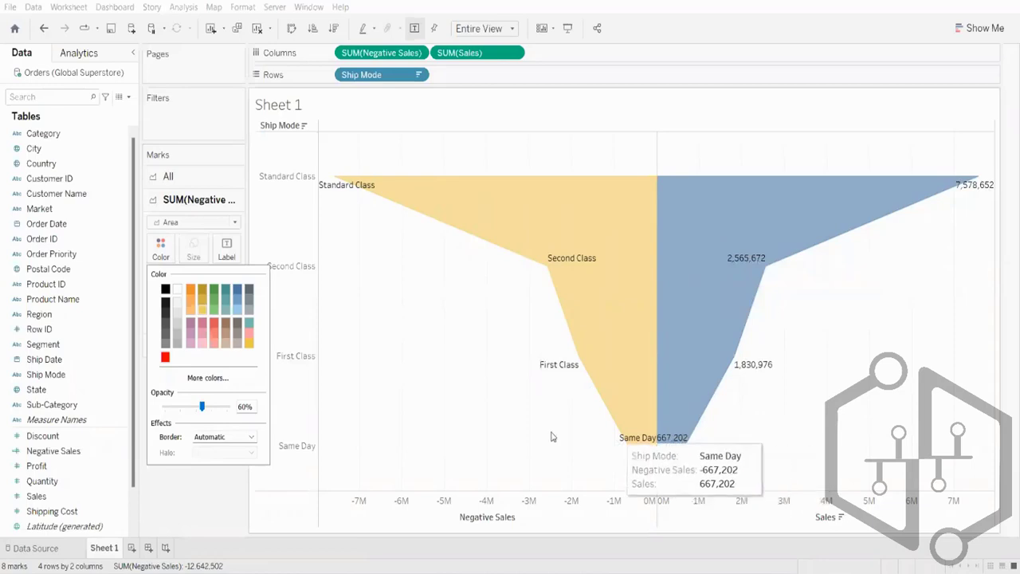
pyautogui.click(224, 496)
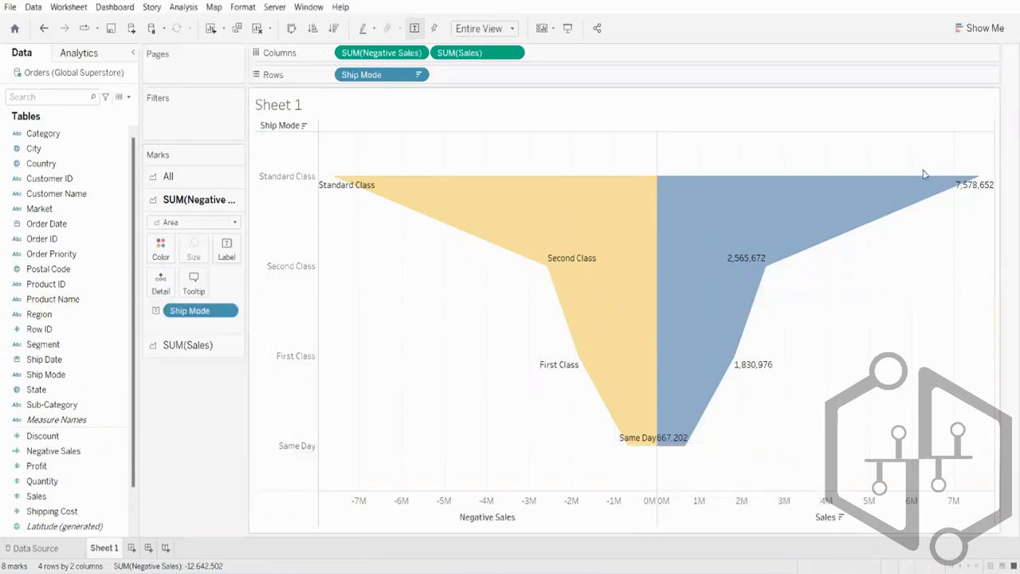
# Color the Sales half of the funnel light red
pyautogui.click(206, 343)
pyautogui.click(160, 271)
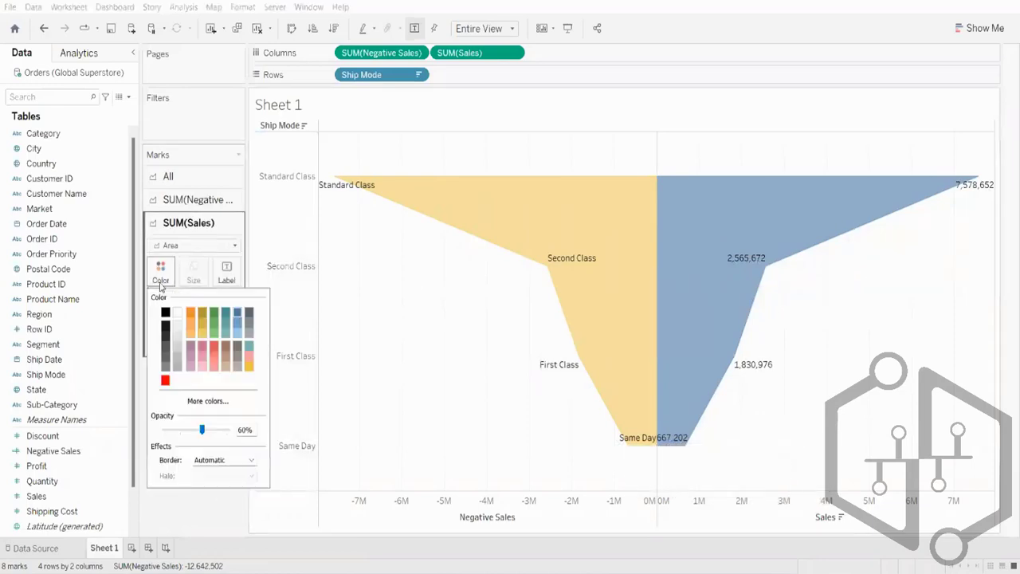
pyautogui.click(213, 361)
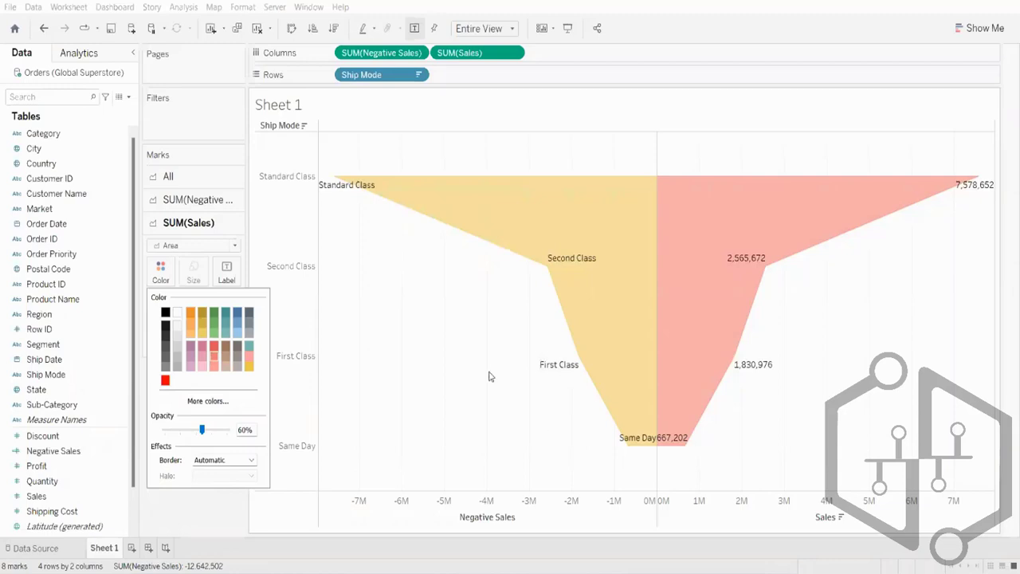
pyautogui.click(177, 502)
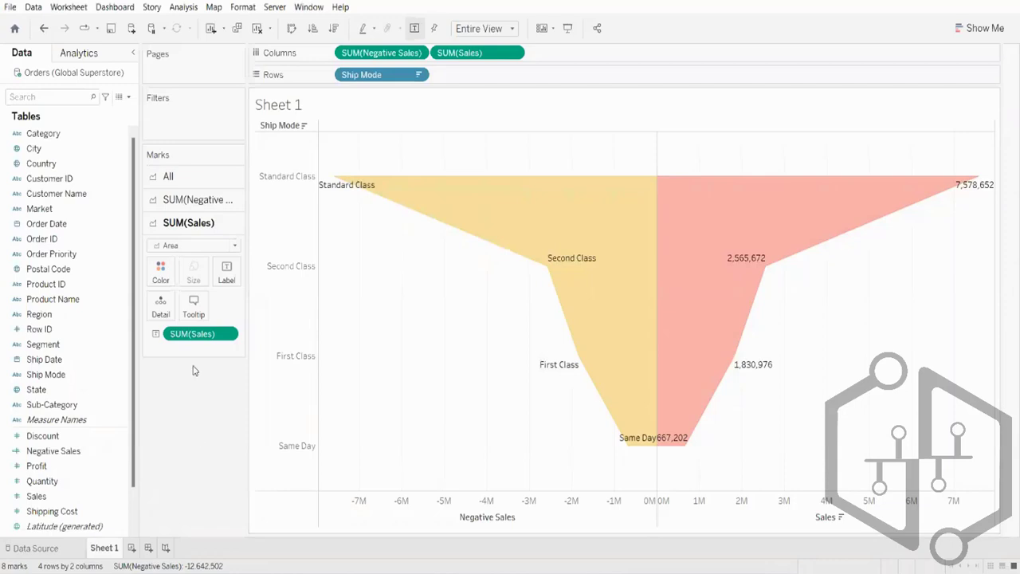
# Apply the Percent of Total quick table calculation to the Sales label
pyautogui.rightClick(196, 334)
pyautogui.moveTo(245, 533)
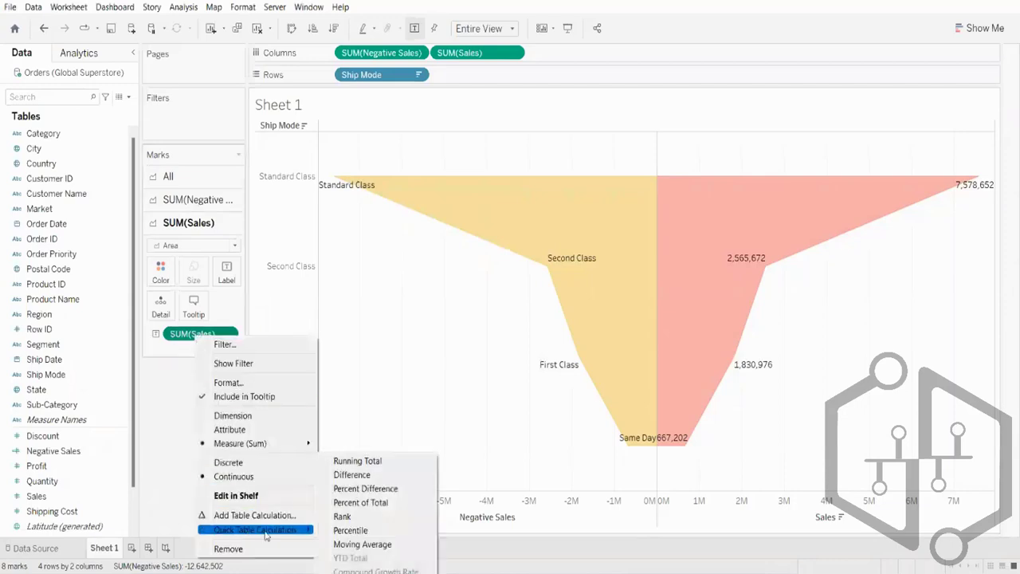
pyautogui.click(380, 502)
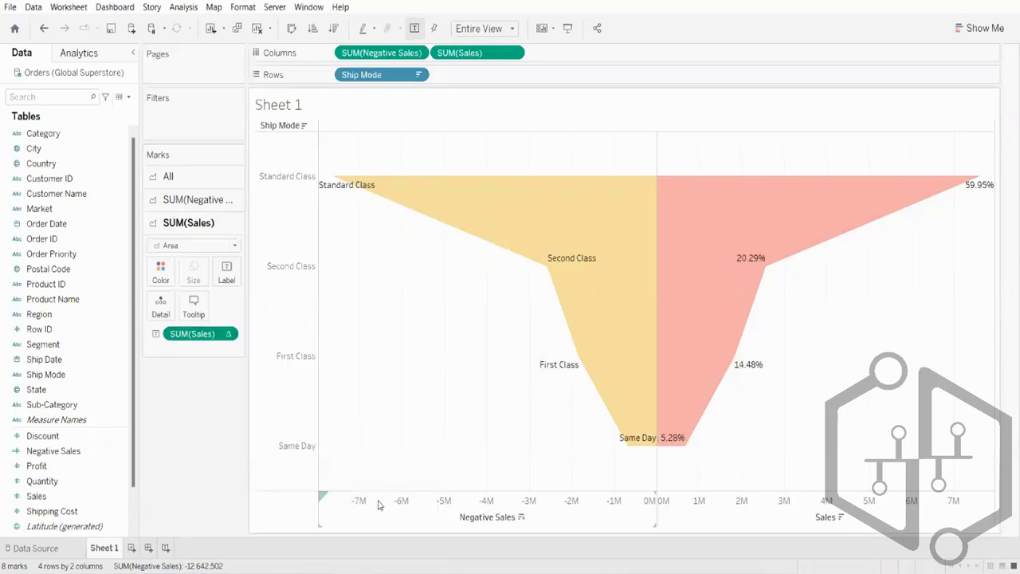
pyautogui.rightClick(192, 335)
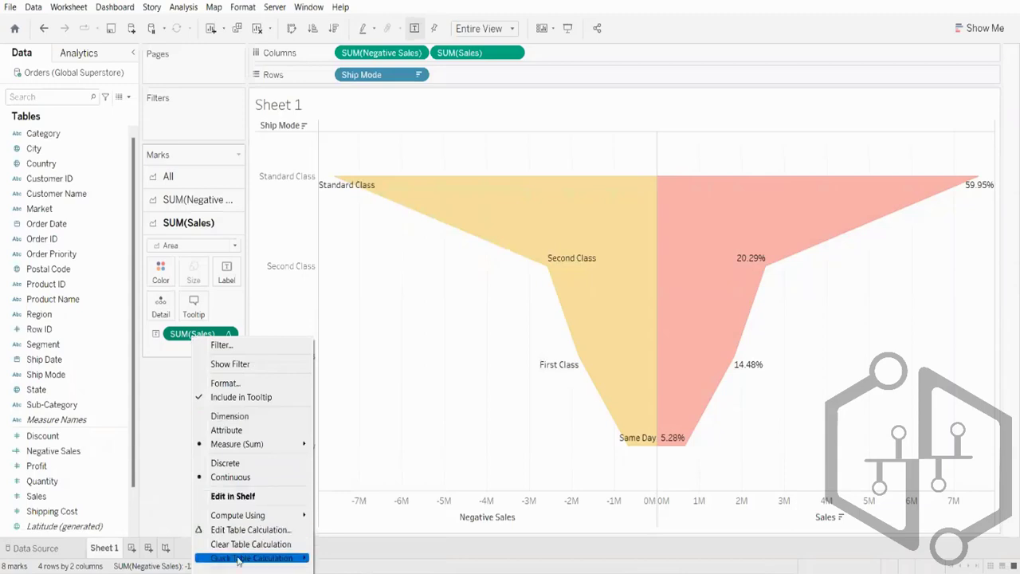
pyautogui.moveTo(239, 557)
pyautogui.click(206, 339)
pyautogui.rightClick(188, 335)
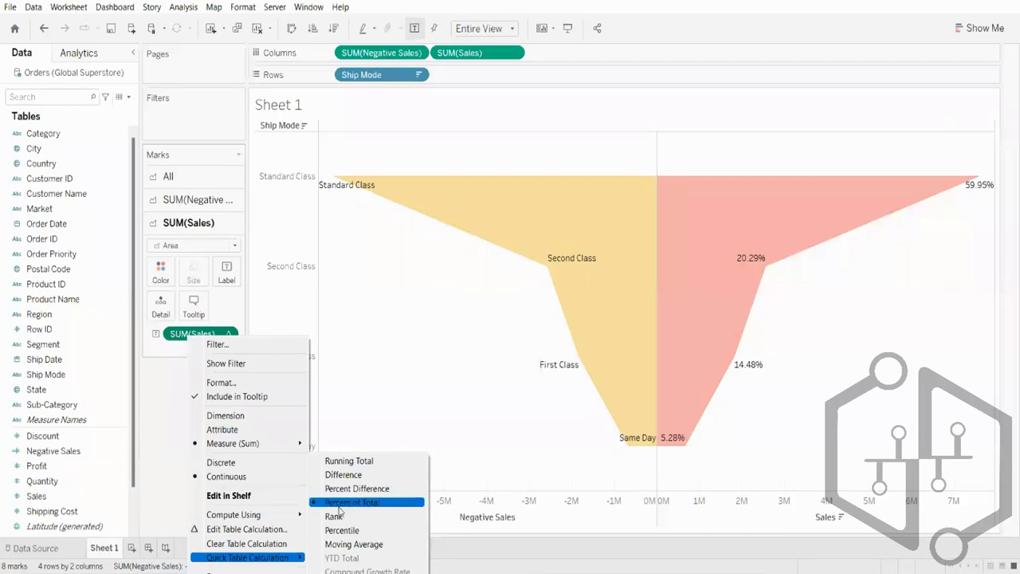
pyautogui.click(203, 112)
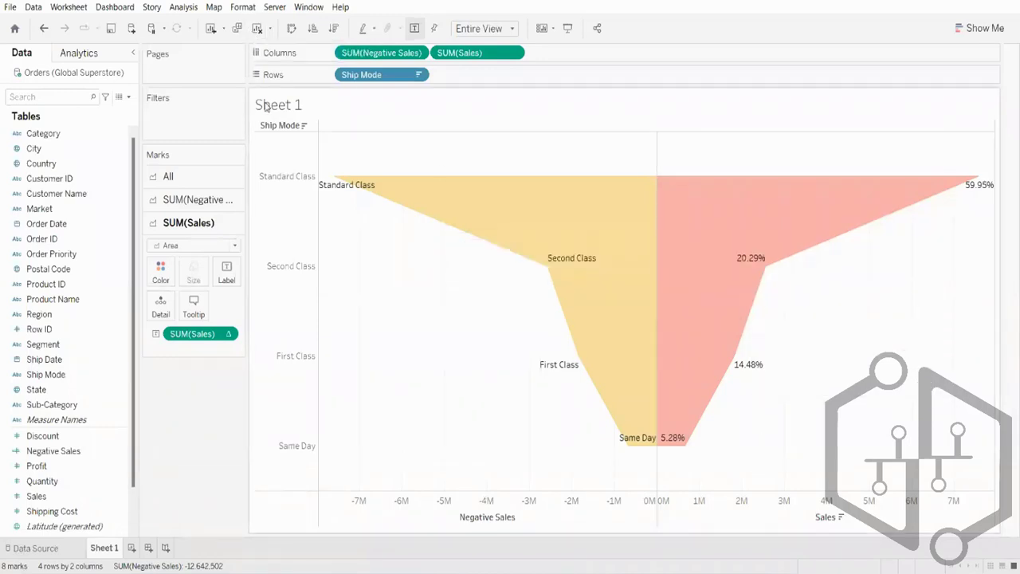
# Clear the worksheet and build a bar chart with Sub-Category on Columns and the sum of Sales on Rows
pyautogui.click(258, 29)
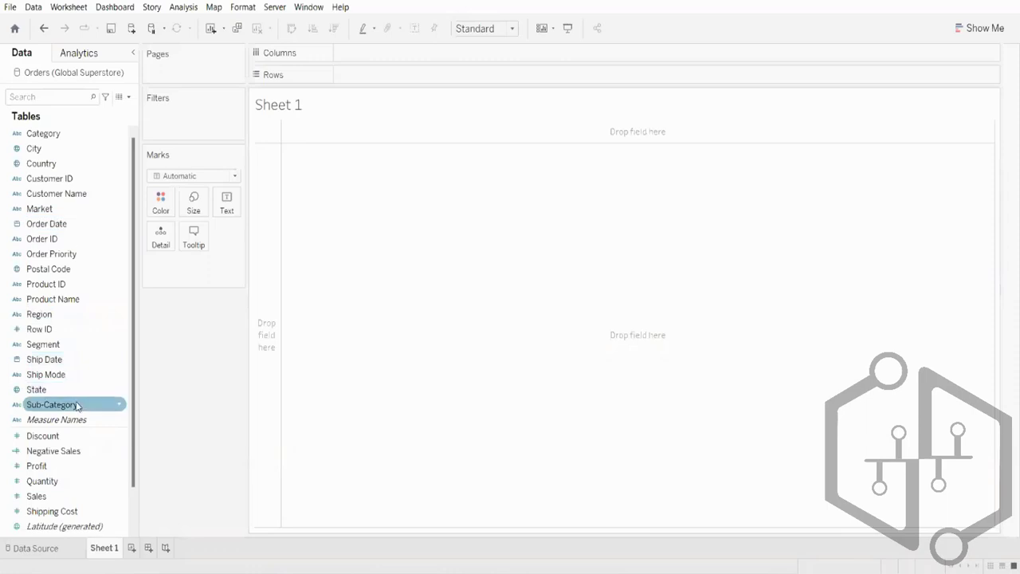
pyautogui.moveTo(78, 406); pyautogui.dragTo(409, 56)
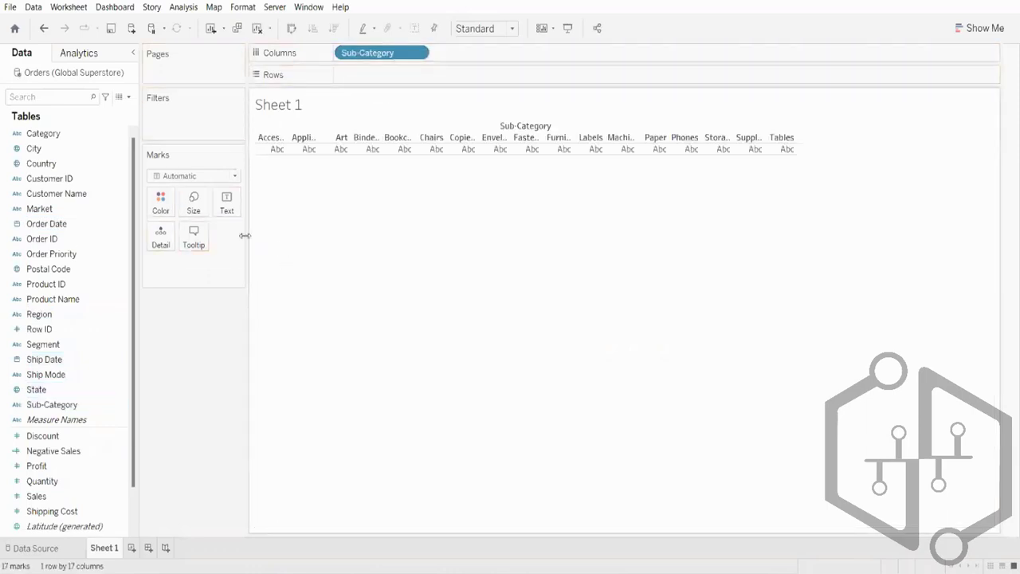
pyautogui.moveTo(38, 496); pyautogui.dragTo(469, 80)
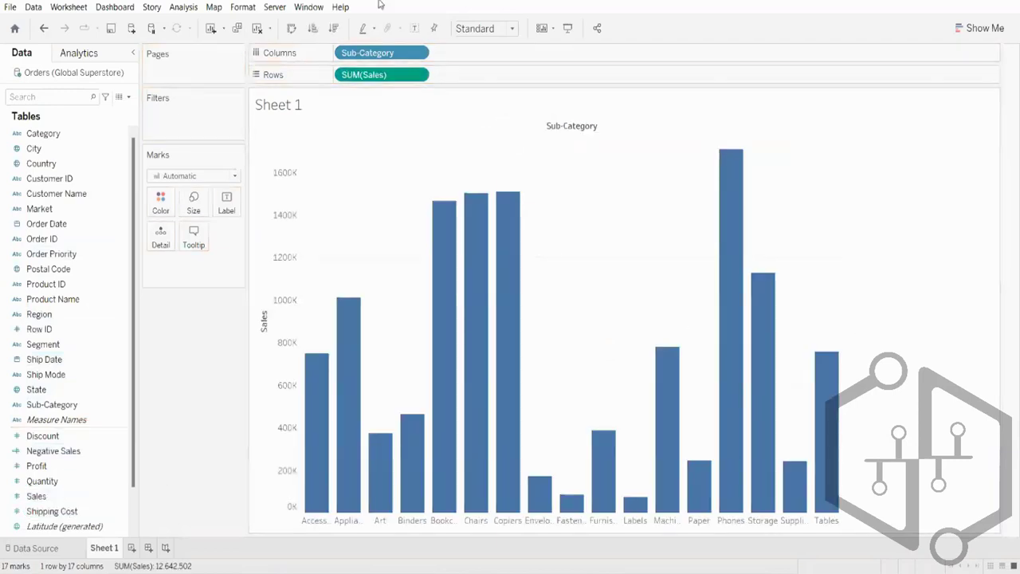
# Sort the sub-categories by Sales in descending order and change the mark type to Gantt Bar
pyautogui.click(336, 32)
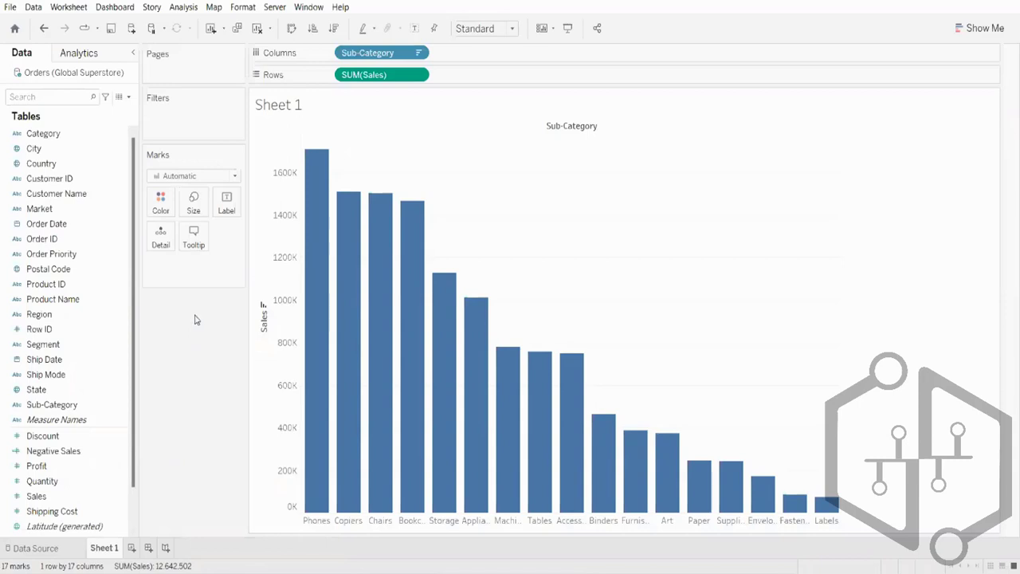
pyautogui.click(191, 175)
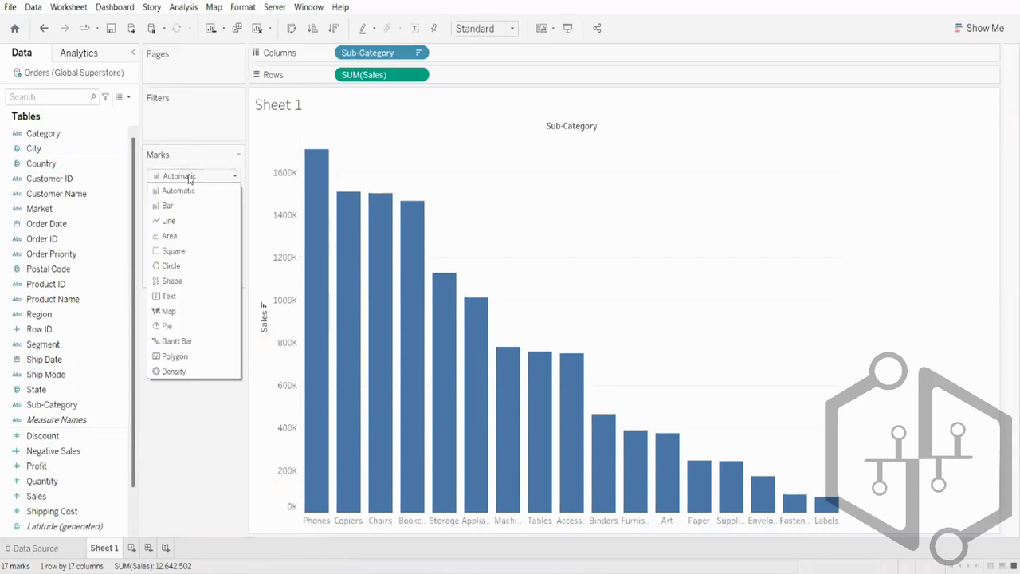
pyautogui.click(177, 341)
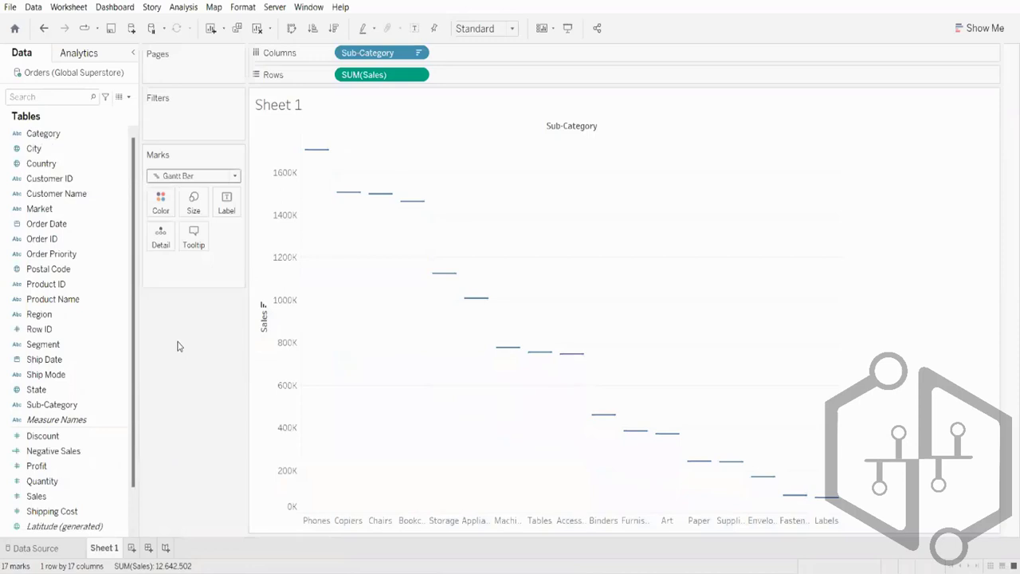
# Switch the mark type to Bar for comparison and return it to Gantt Bar
pyautogui.click(235, 176)
pyautogui.click(204, 206)
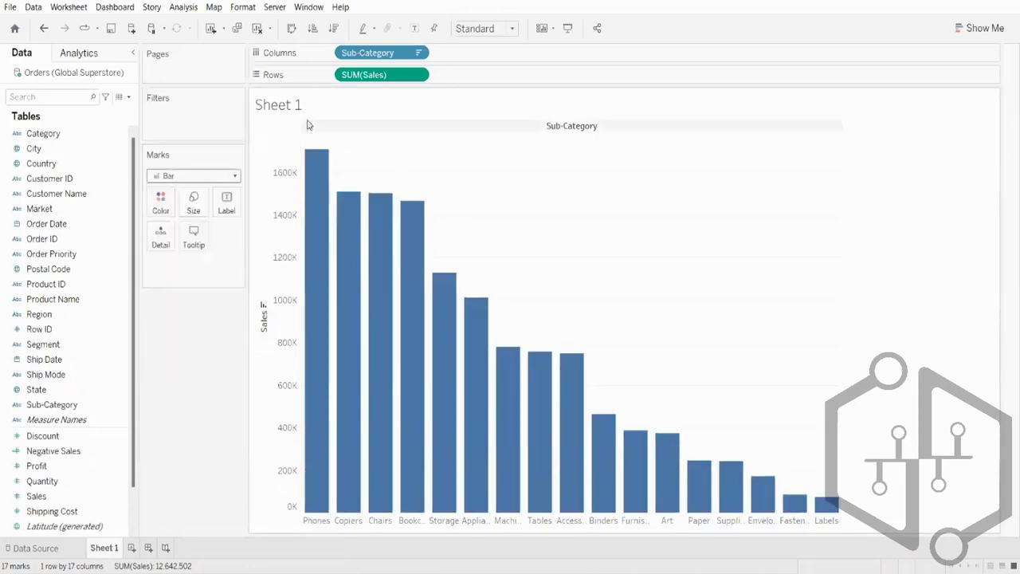
pyautogui.moveTo(313, 155)
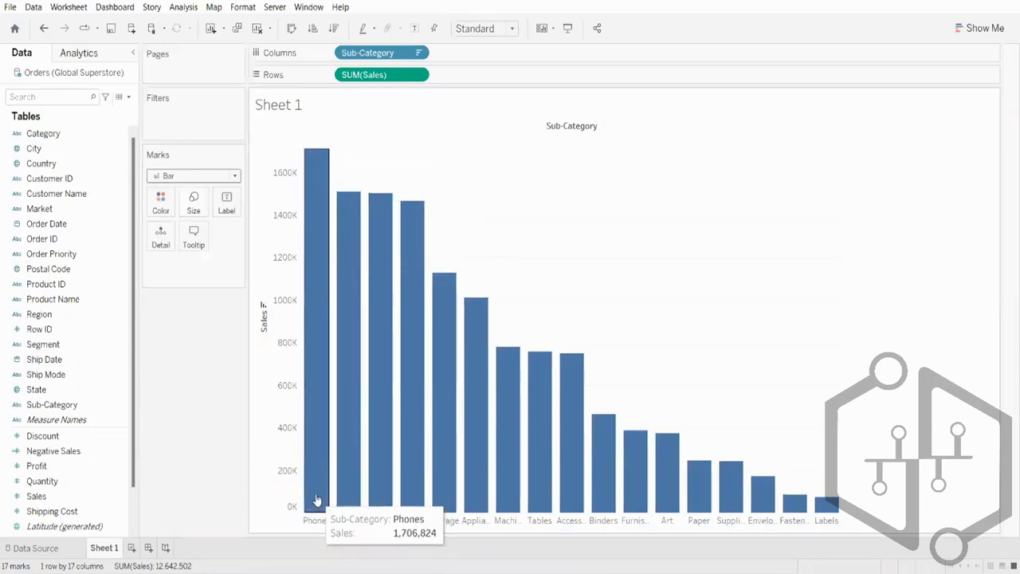
pyautogui.click(222, 178)
pyautogui.click(191, 341)
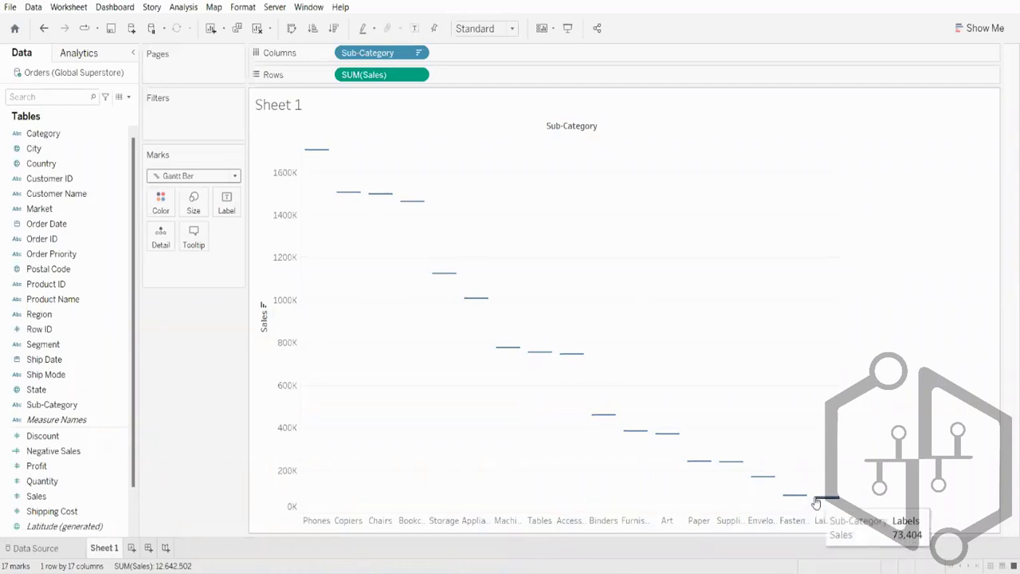
pyautogui.moveTo(471, 296)
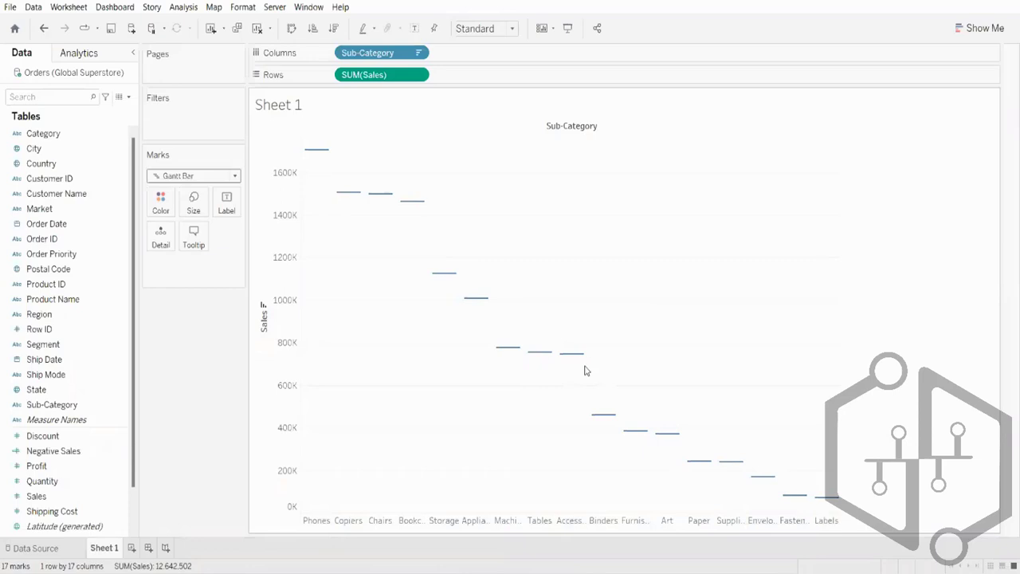
# Size and color the Gantt bars by the sum of Sales and show their mark labels
pyautogui.moveTo(58, 499); pyautogui.dragTo(192, 216)
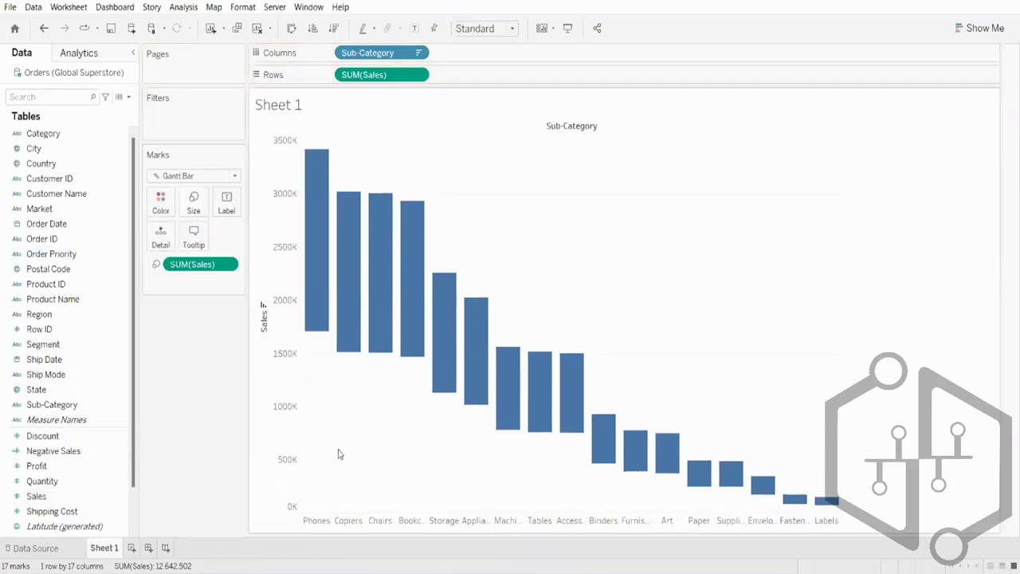
pyautogui.moveTo(323, 315)
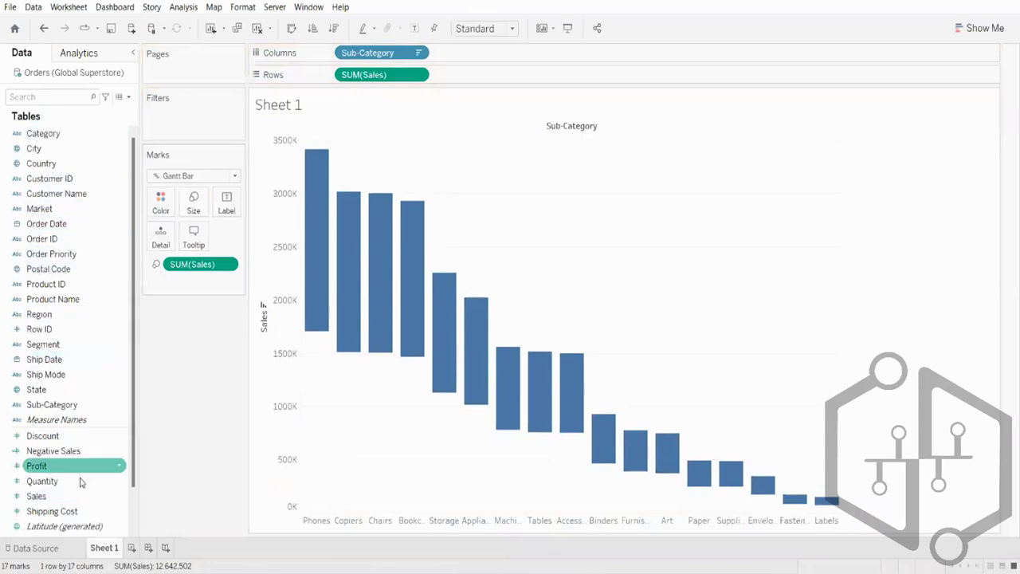
pyautogui.moveTo(36, 496)
pyautogui.mouseDown()
pyautogui.moveTo(189, 335)
pyautogui.moveTo(189, 194)
pyautogui.moveTo(175, 205)
pyautogui.mouseUp()
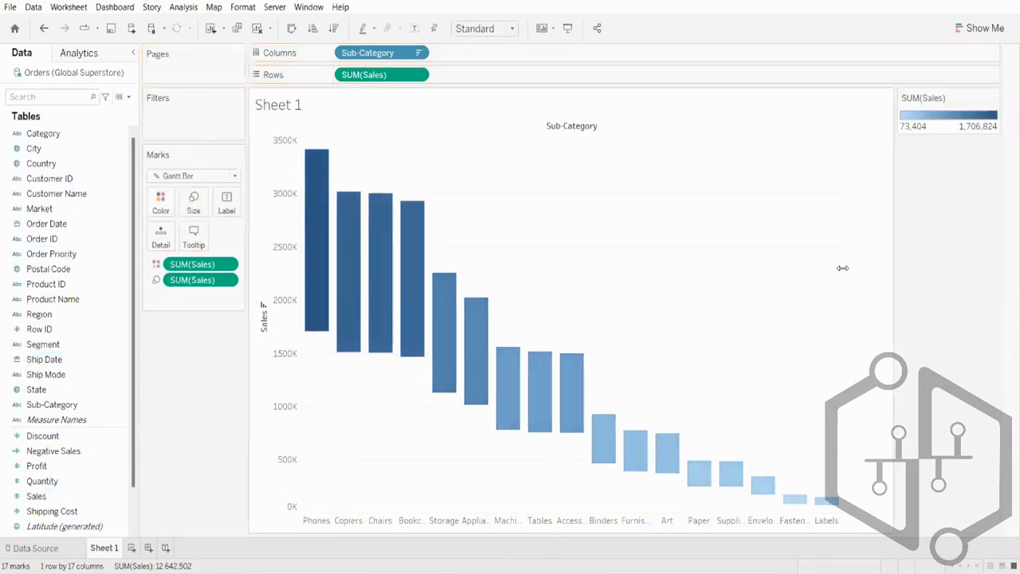
pyautogui.click(413, 29)
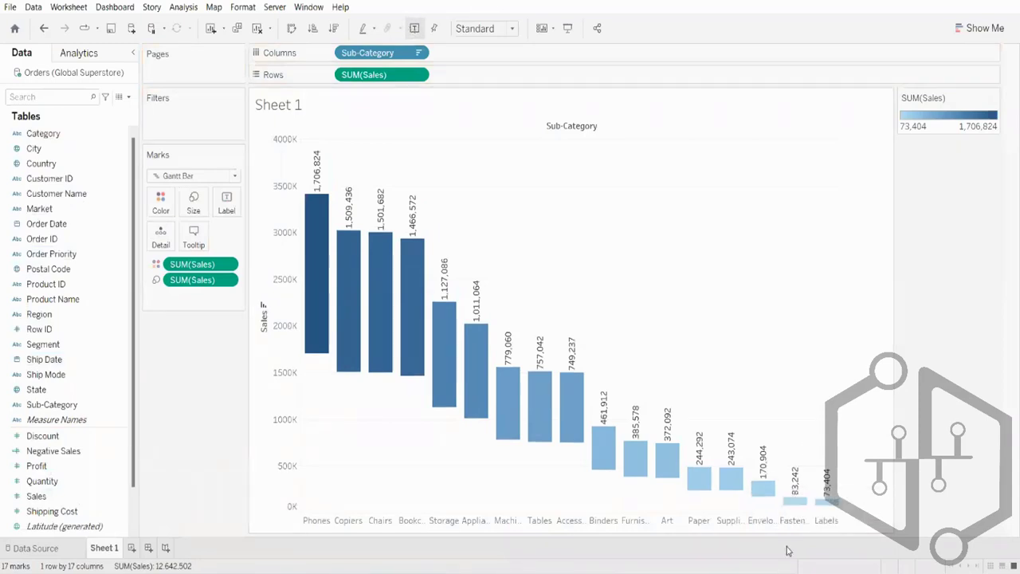
pyautogui.moveTo(709, 494)
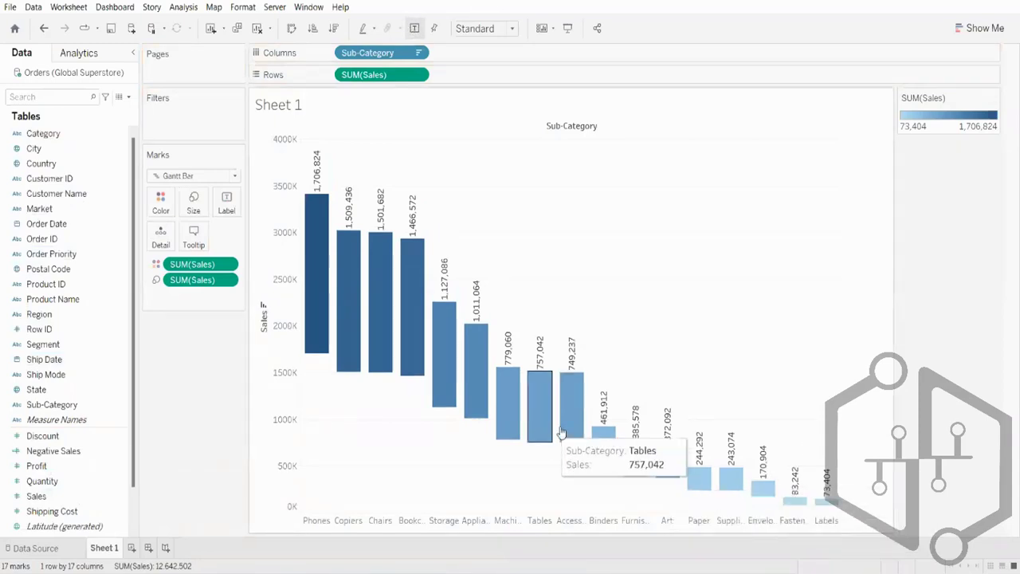
# Sort the sub-categories by Sales in ascending order and clear the worksheet
pyautogui.click(312, 27)
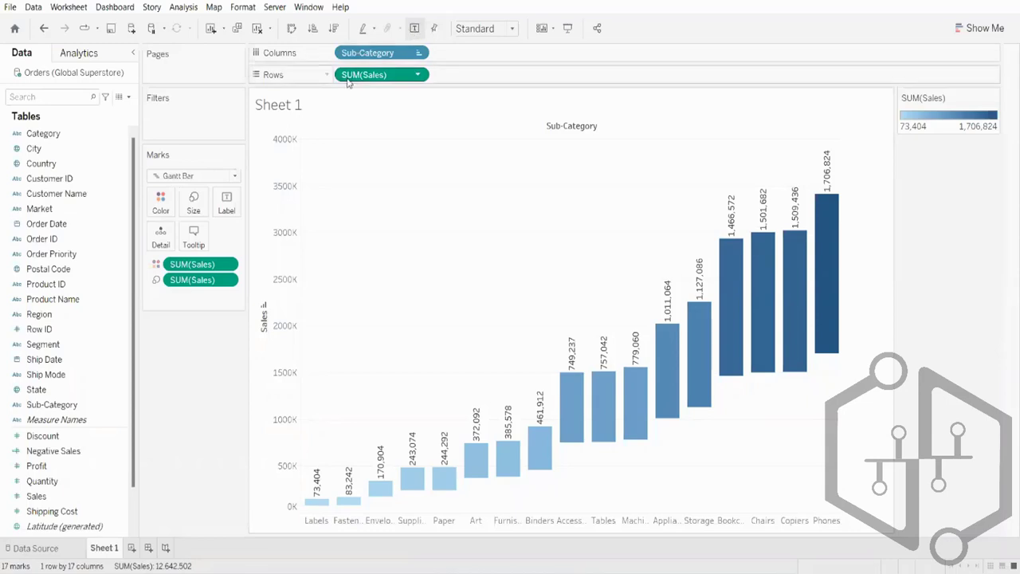
pyautogui.moveTo(348, 76); pyautogui.dragTo(80, 84)
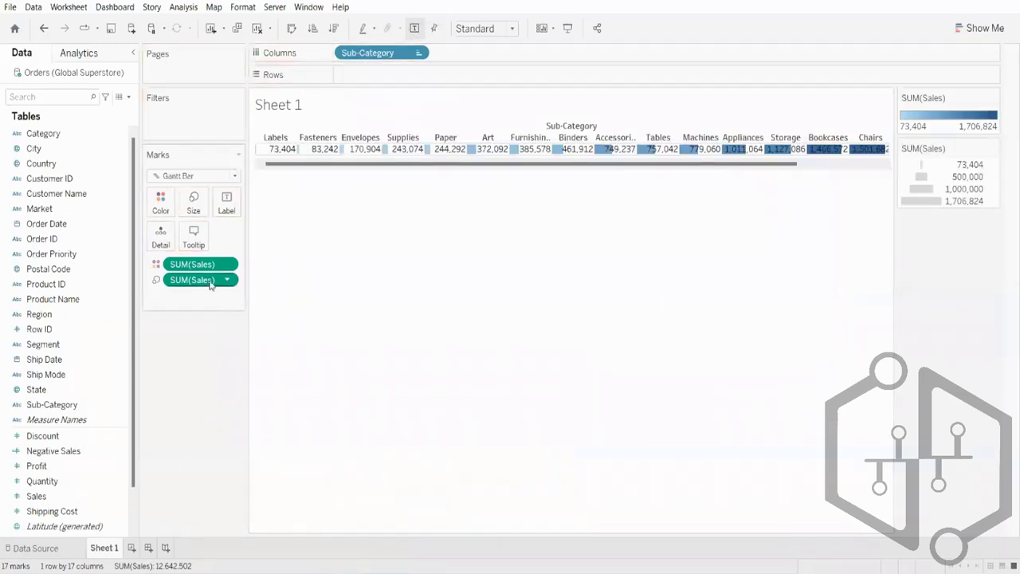
pyautogui.click(257, 28)
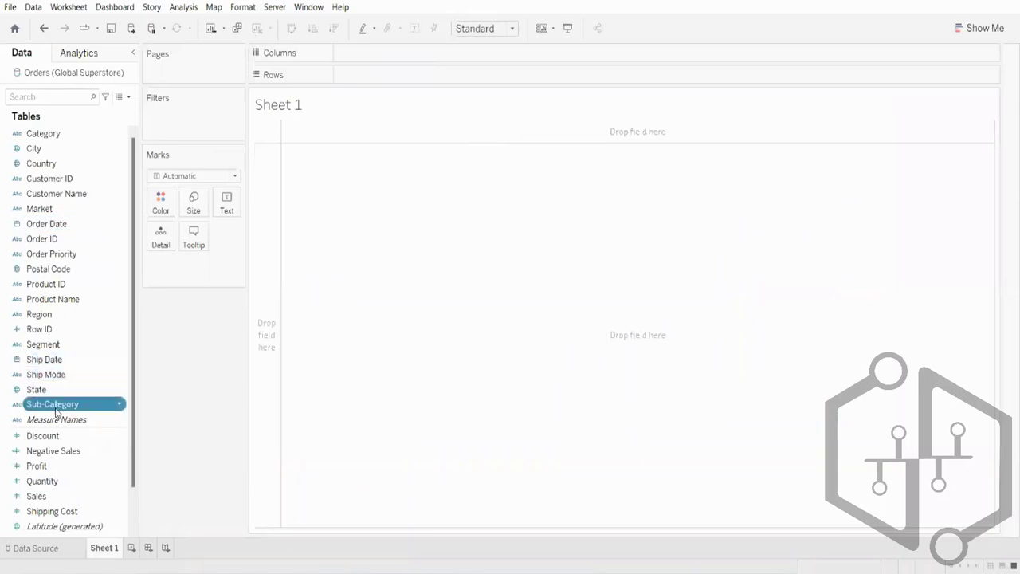
# Build a horizontal bar chart of the sum of Profit by Sub-Category
pyautogui.doubleClick(56, 405)
pyautogui.doubleClick(38, 466)
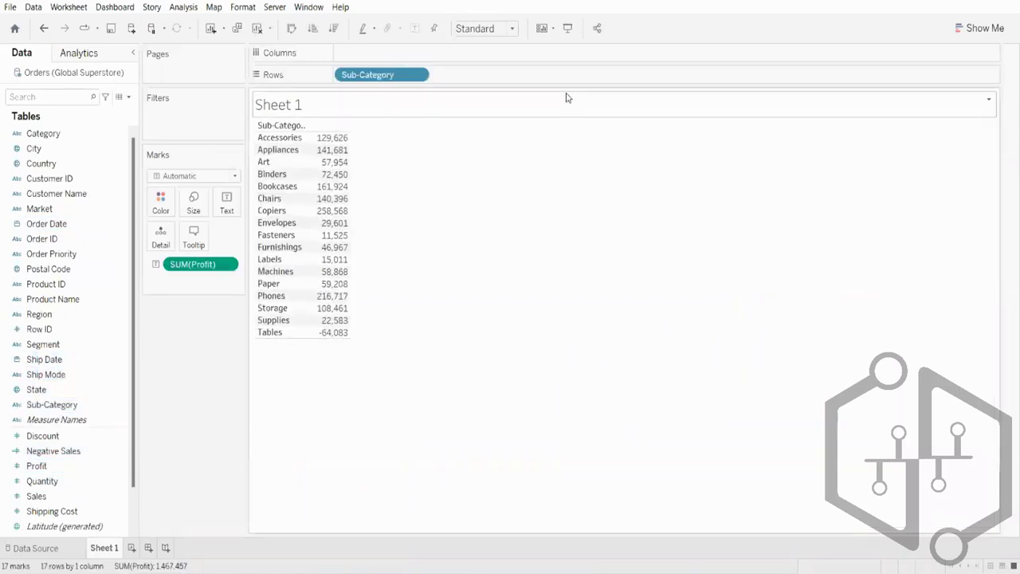
pyautogui.click(1011, 30)
pyautogui.click(910, 136)
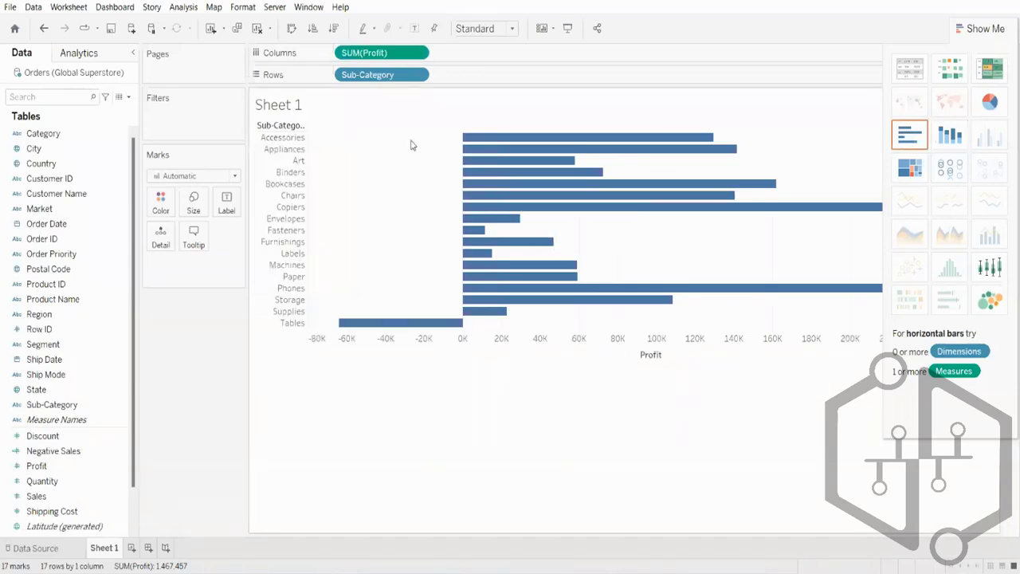
pyautogui.click(974, 30)
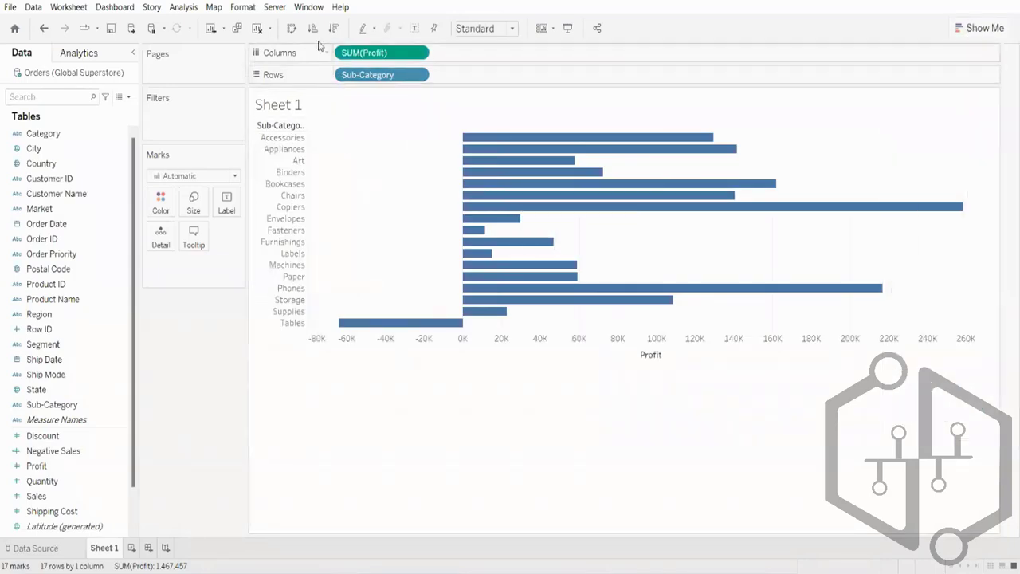
# Swap the chart's rows and columns and sort the sub-categories by Profit in ascending order
pyautogui.click(293, 31)
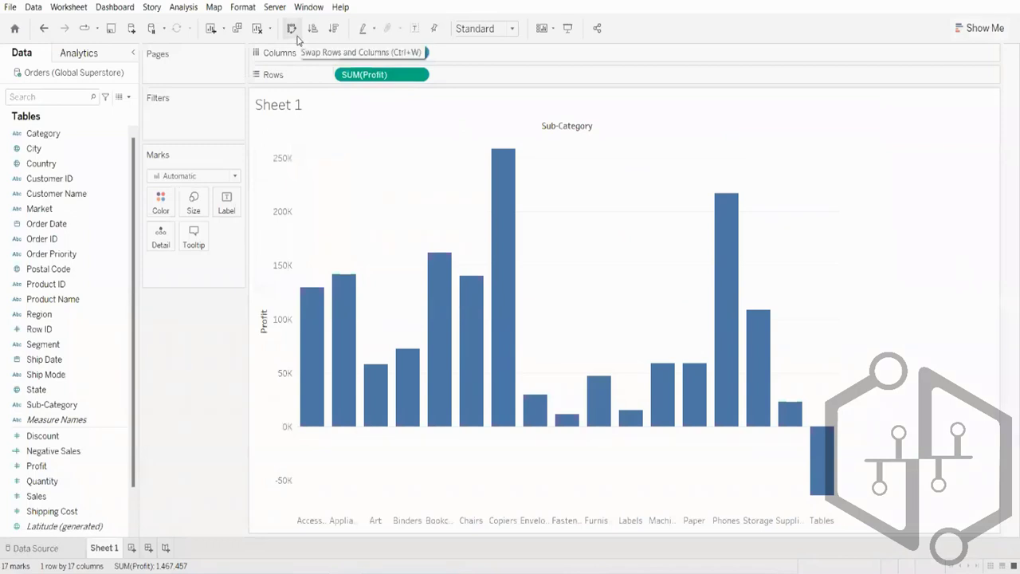
pyautogui.click(333, 29)
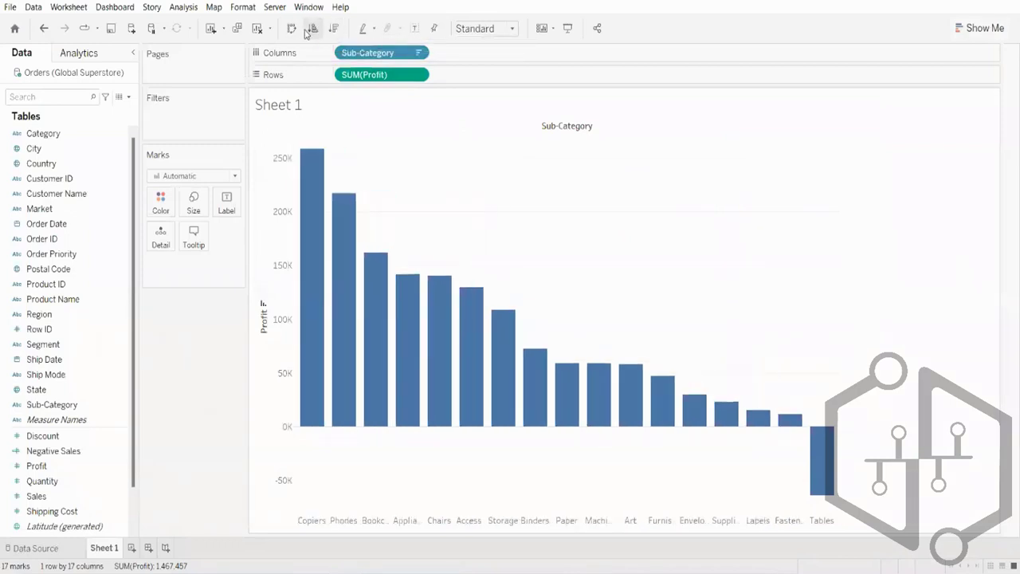
pyautogui.click(311, 30)
pyautogui.moveTo(706, 355)
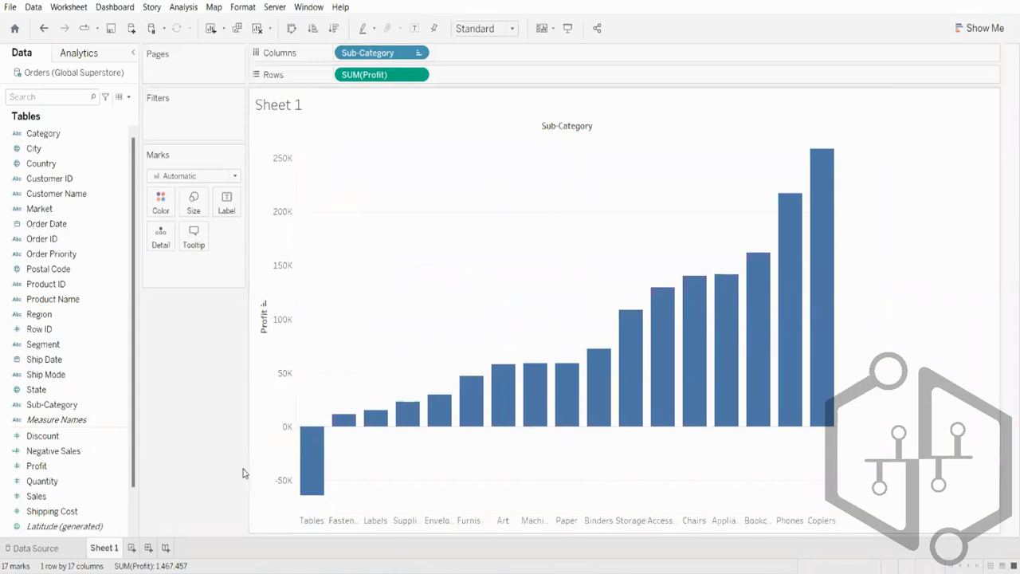
# Change the Profit chart's mark type to Gantt Bar and fit the view to Entire View
pyautogui.click(172, 180)
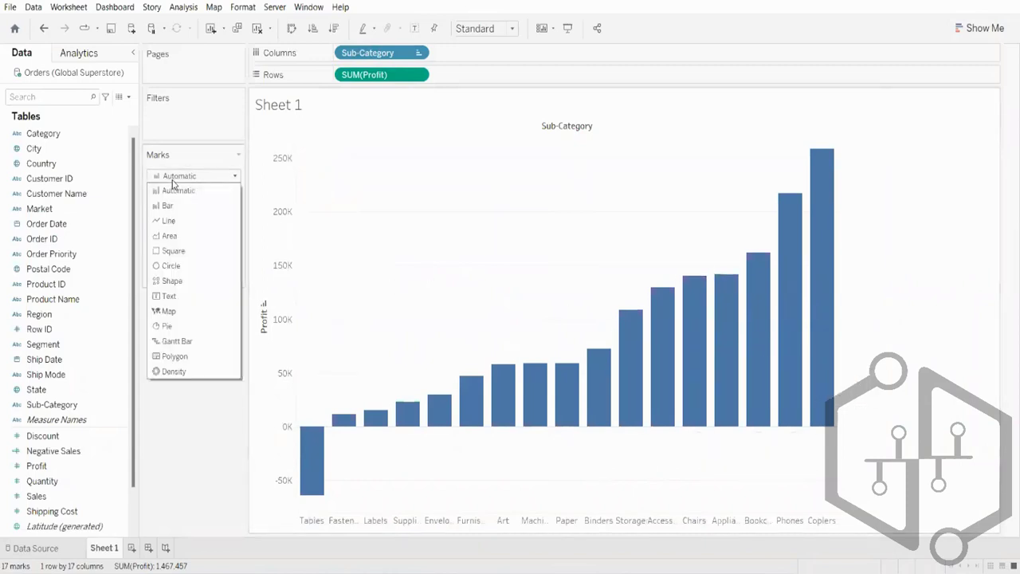
pyautogui.click(176, 342)
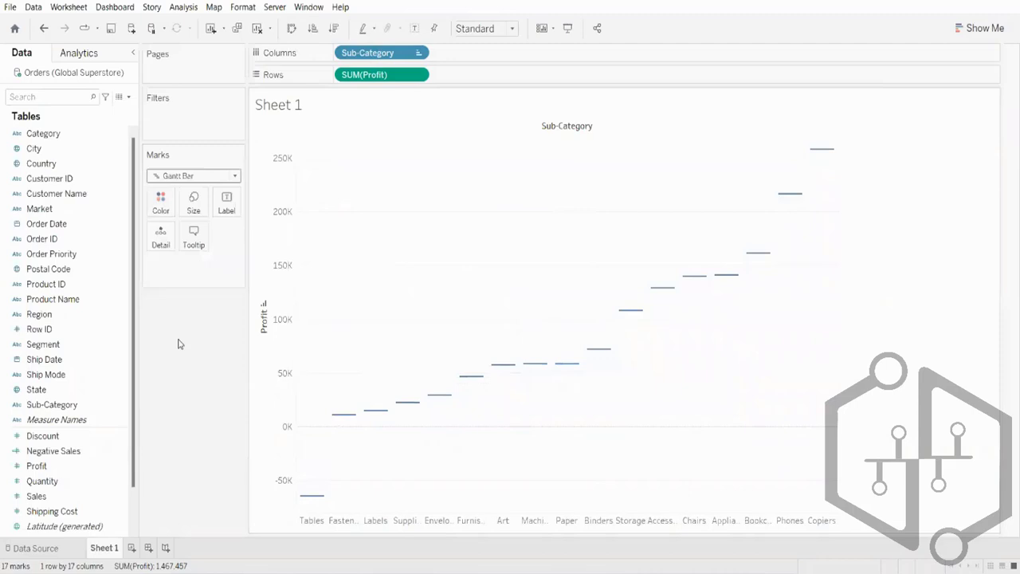
pyautogui.click(485, 28)
pyautogui.click(474, 82)
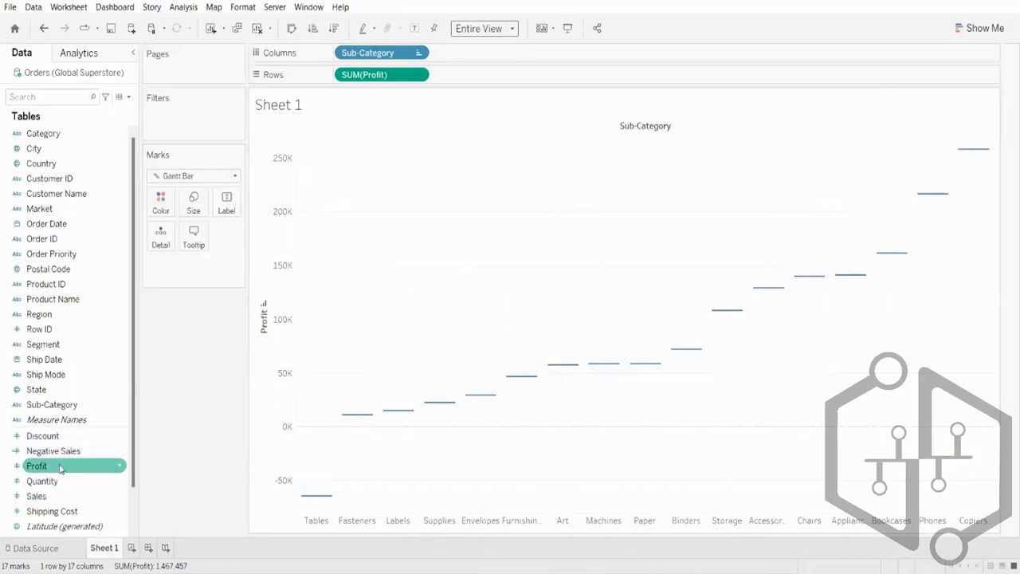
# Size and color the Gantt bars by the sum of Profit and show their mark labels
pyautogui.moveTo(64, 466); pyautogui.dragTo(192, 209)
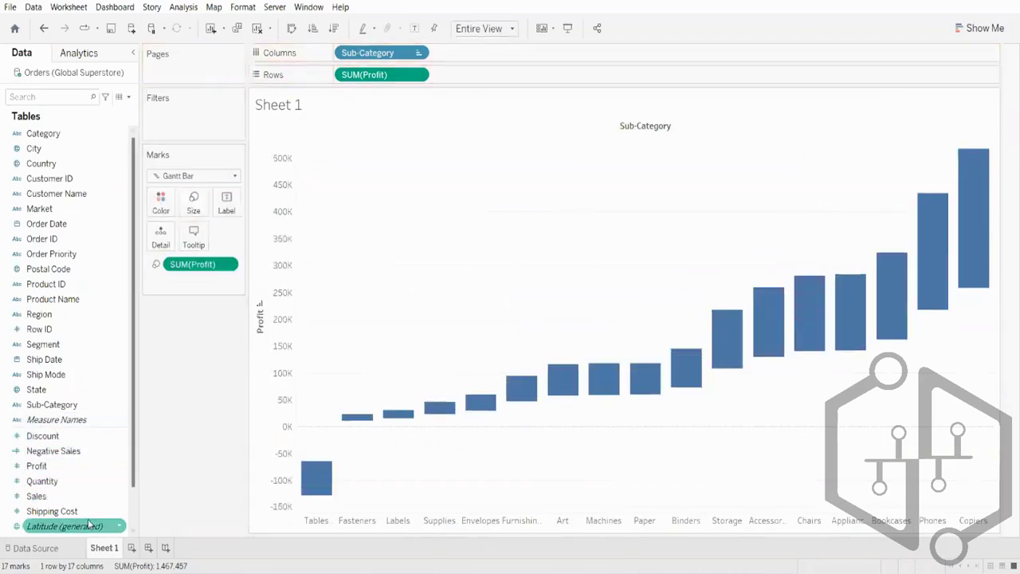
pyautogui.moveTo(48, 465); pyautogui.dragTo(165, 214)
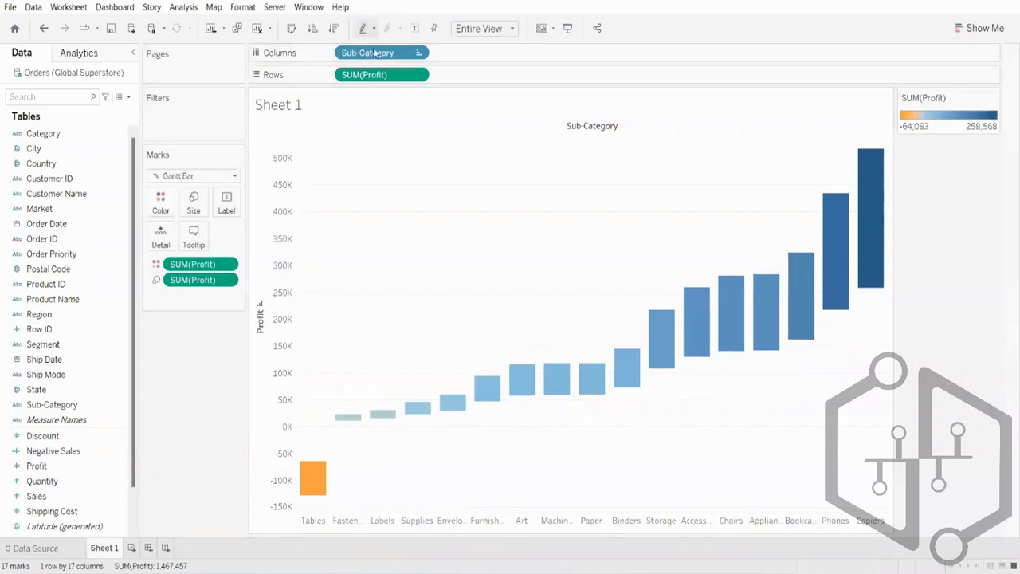
pyautogui.click(415, 30)
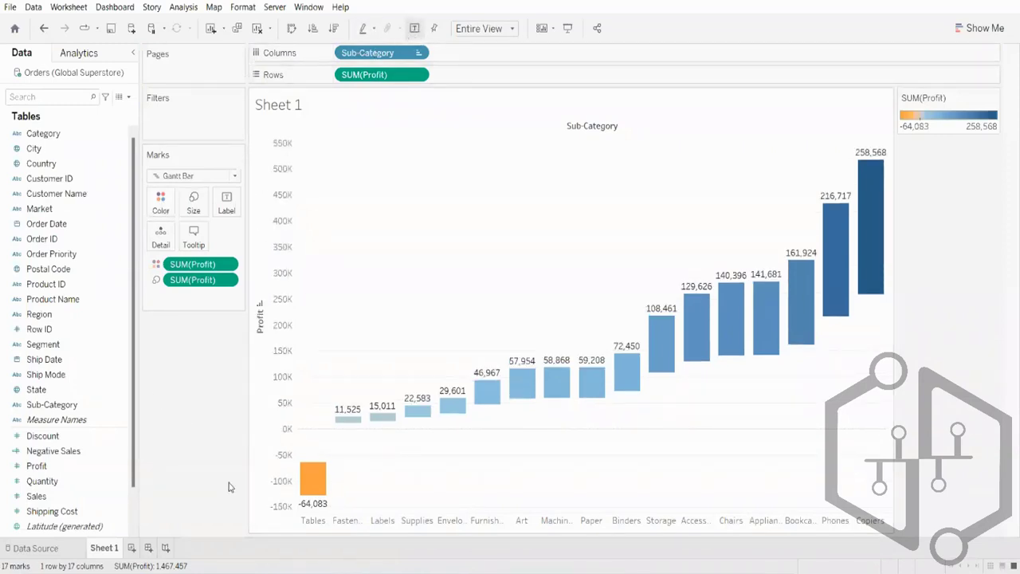
pyautogui.moveTo(310, 483)
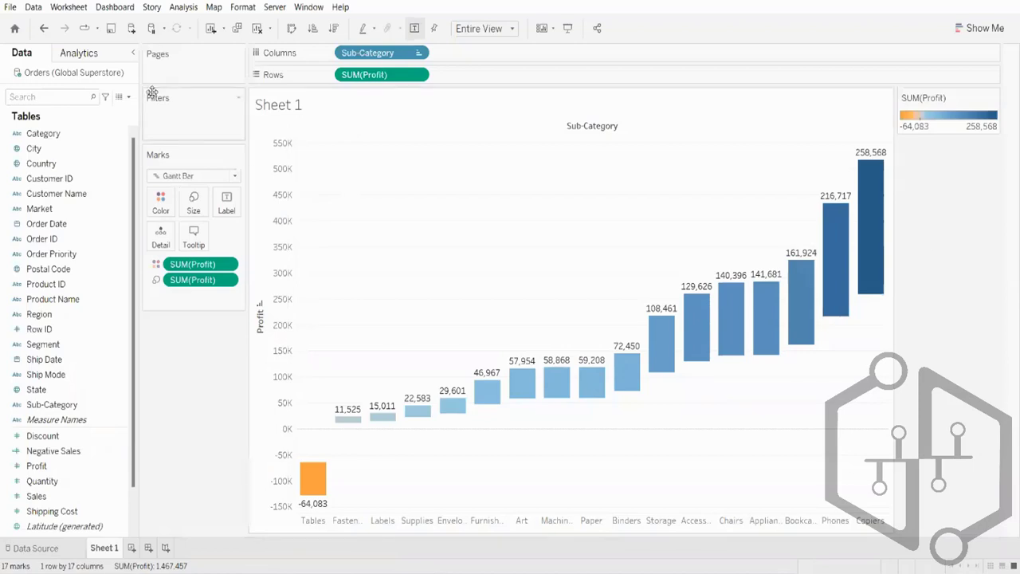
# Clear the worksheet and build a pie chart of the sum of Sales by Market
pyautogui.click(255, 29)
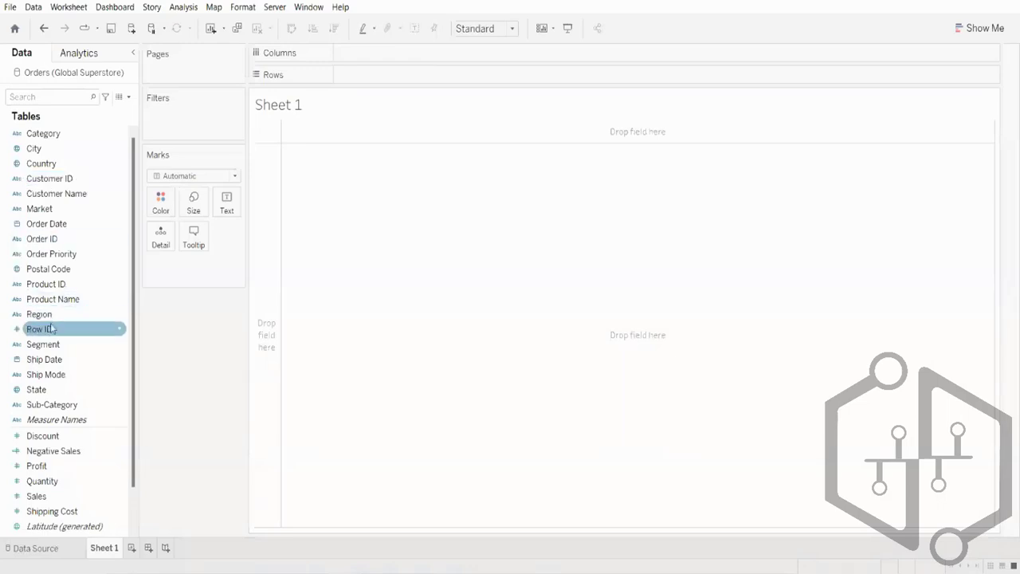
pyautogui.click(56, 211)
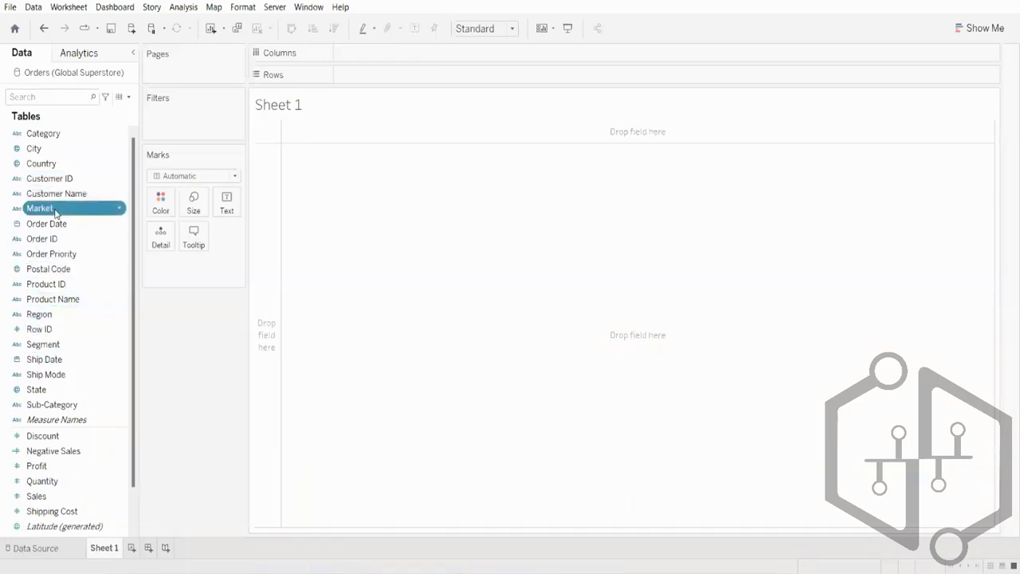
pyautogui.keyDown('ctrl'); pyautogui.click(46, 498); pyautogui.keyUp('ctrl')
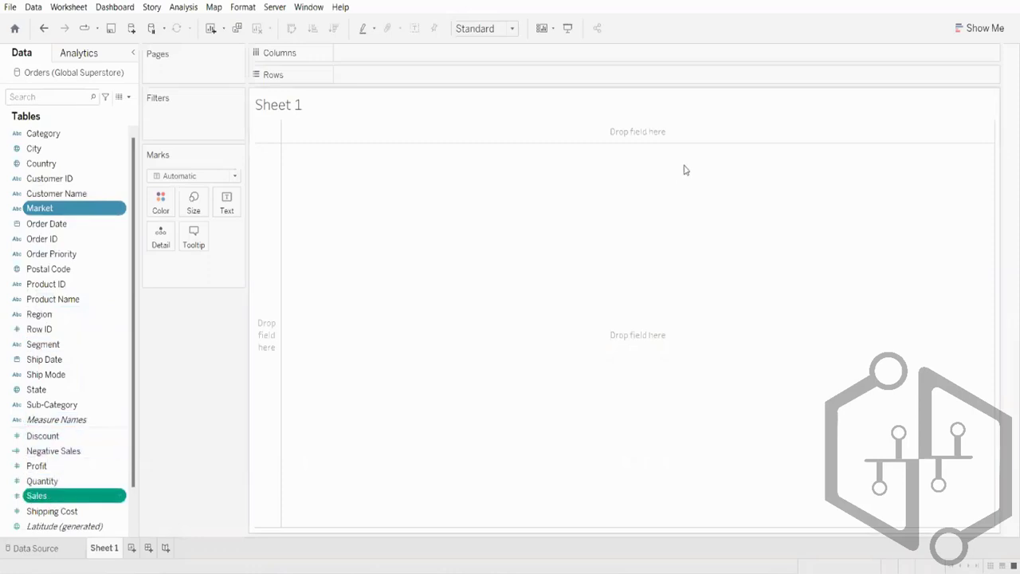
pyautogui.click(977, 28)
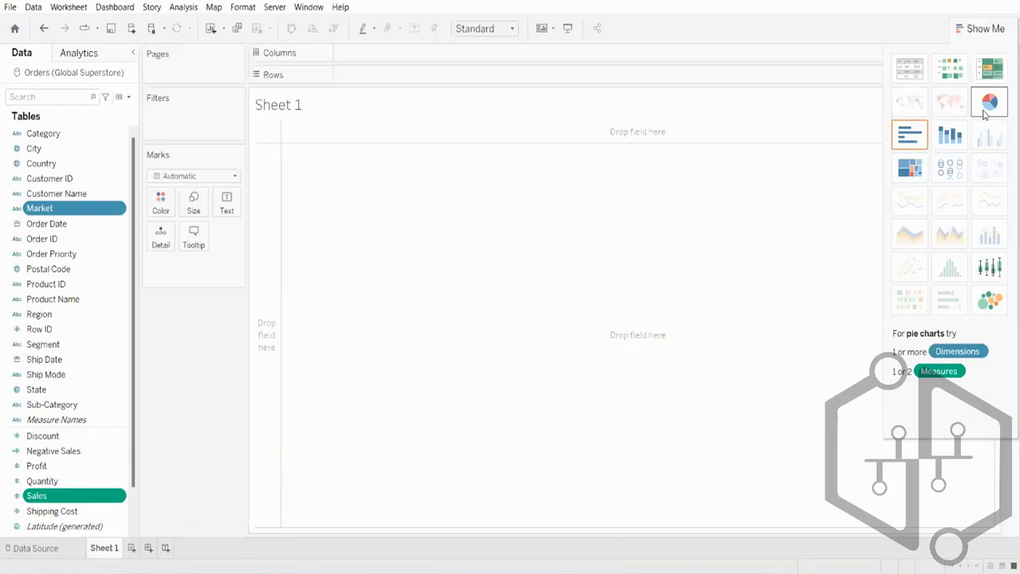
pyautogui.click(985, 113)
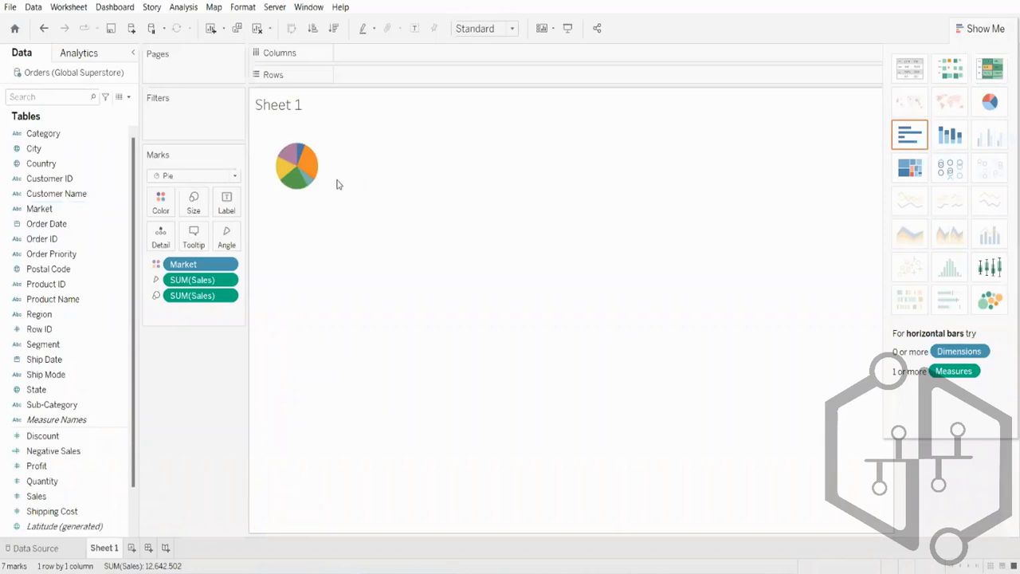
pyautogui.click(989, 29)
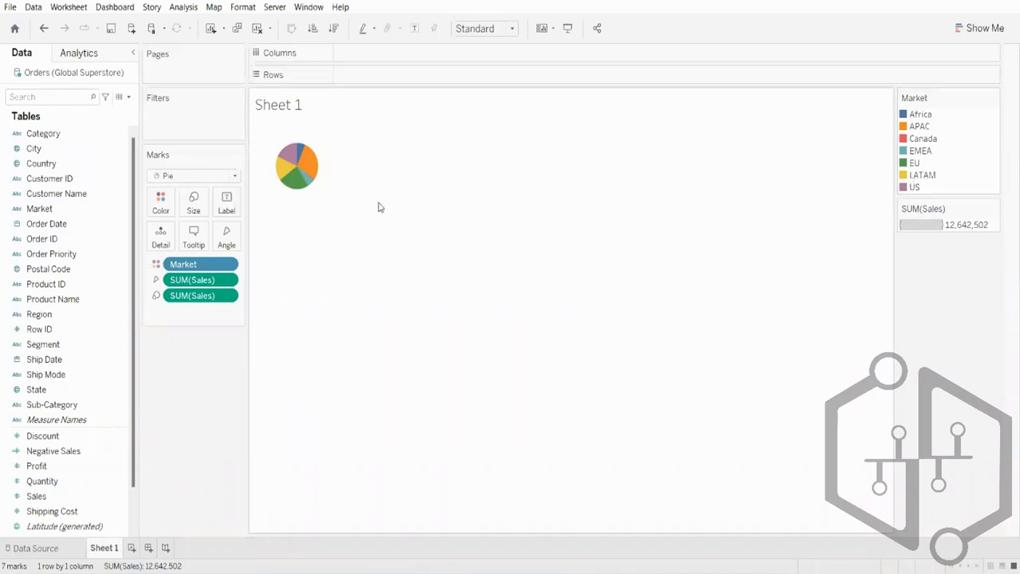
pyautogui.moveTo(311, 159)
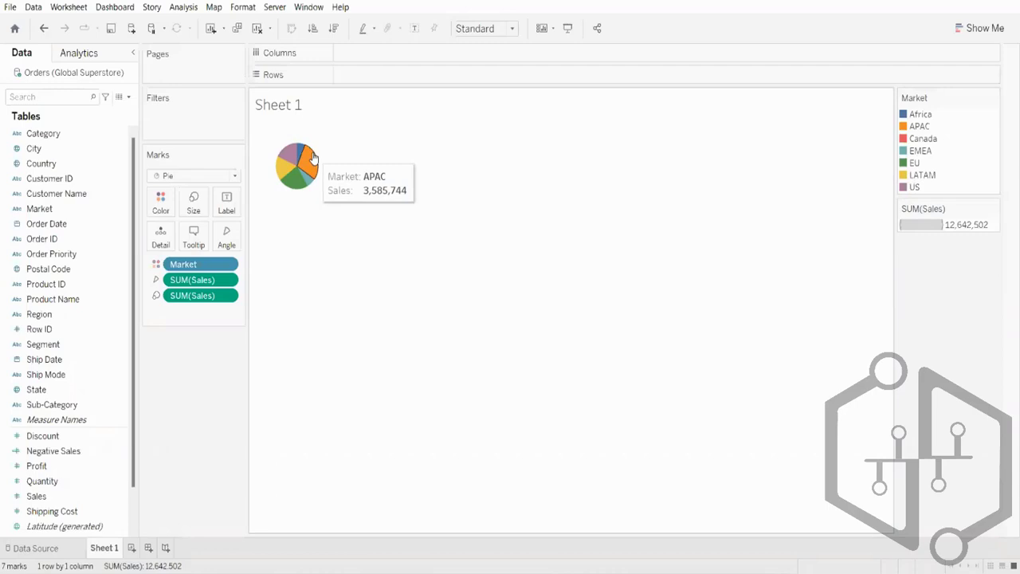
# Fit the pie chart to Entire View and label its slices with Market and the sum of Sales
pyautogui.click(493, 29)
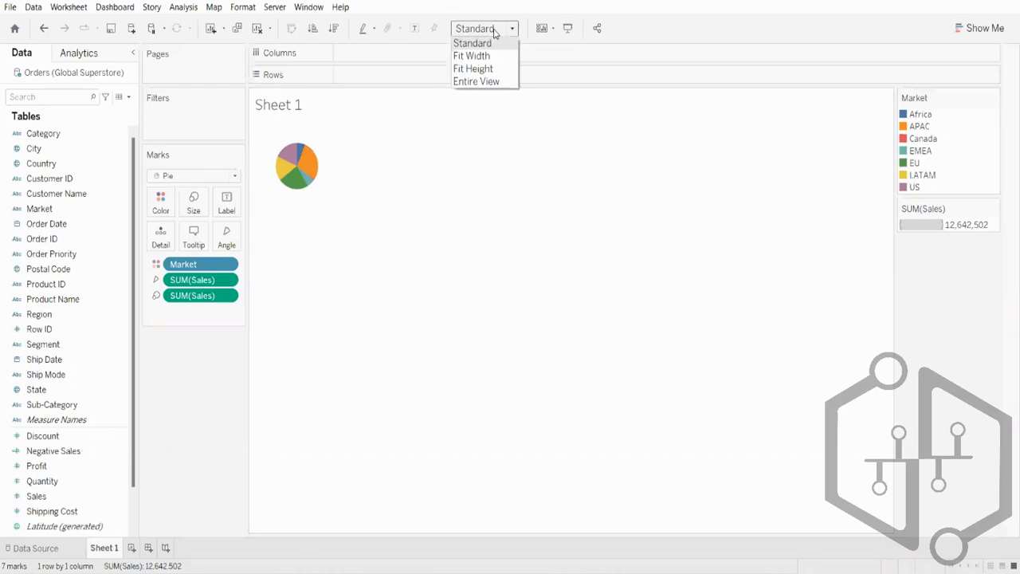
pyautogui.click(479, 81)
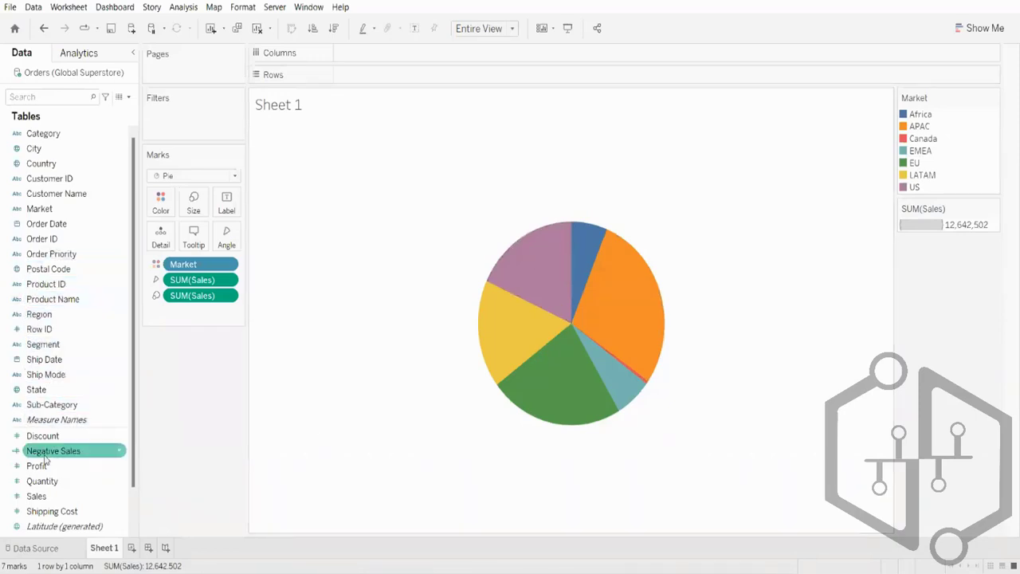
pyautogui.moveTo(41, 209); pyautogui.dragTo(227, 211)
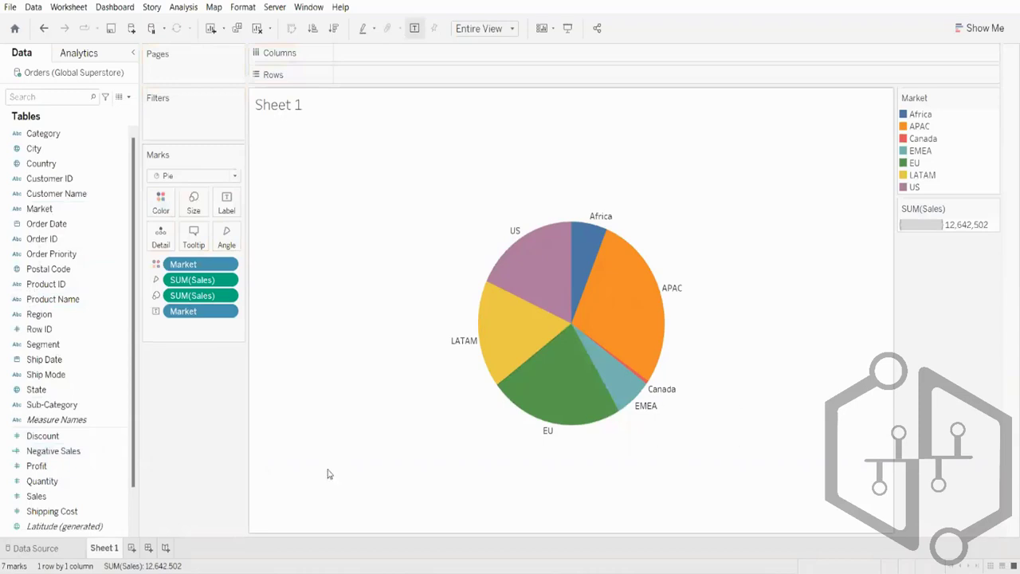
pyautogui.moveTo(73, 501); pyautogui.dragTo(235, 220)
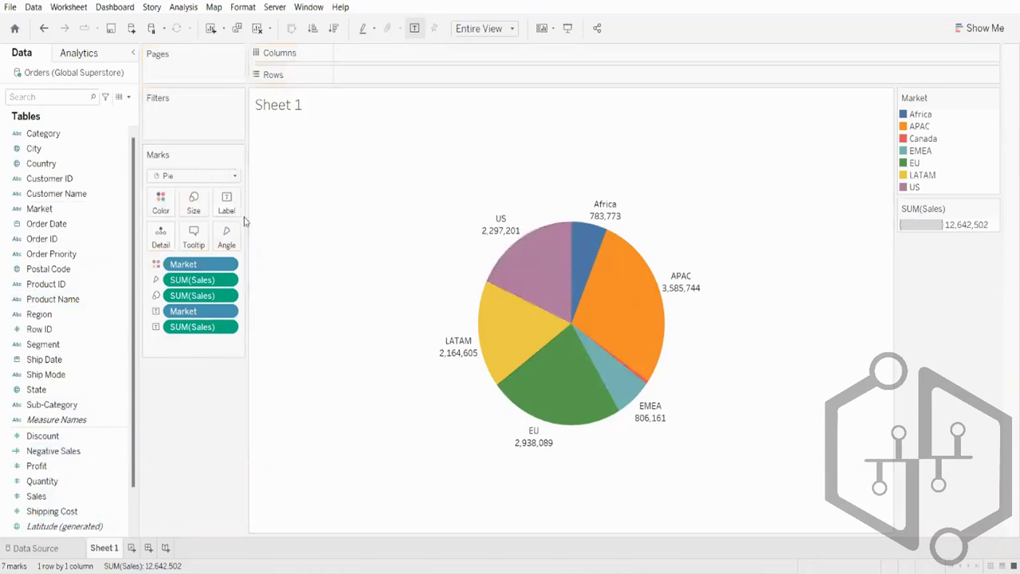
# Apply the Percent of Total quick table calculation to the Sales label of the pie chart
pyautogui.rightClick(201, 327)
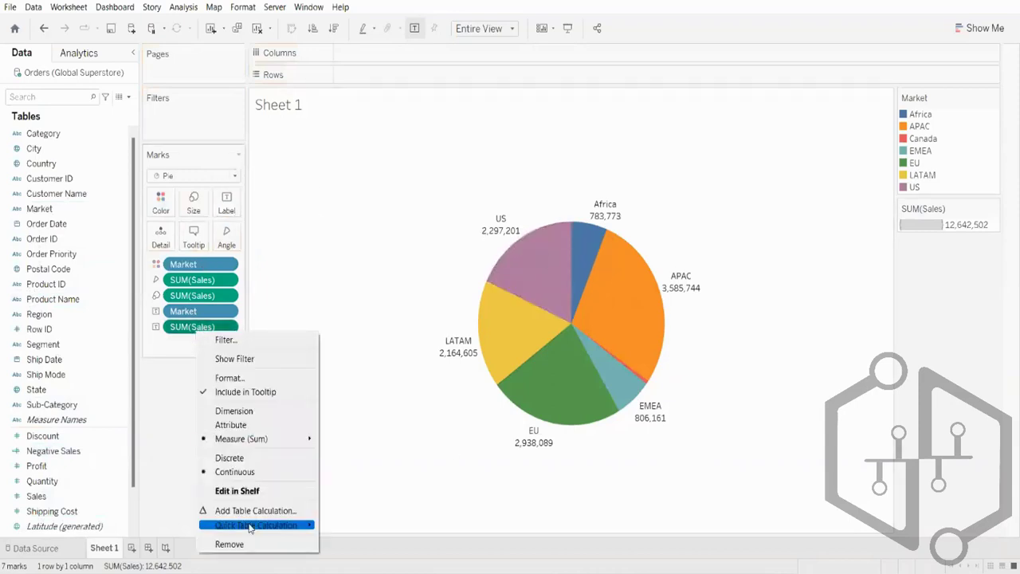
pyautogui.moveTo(263, 525)
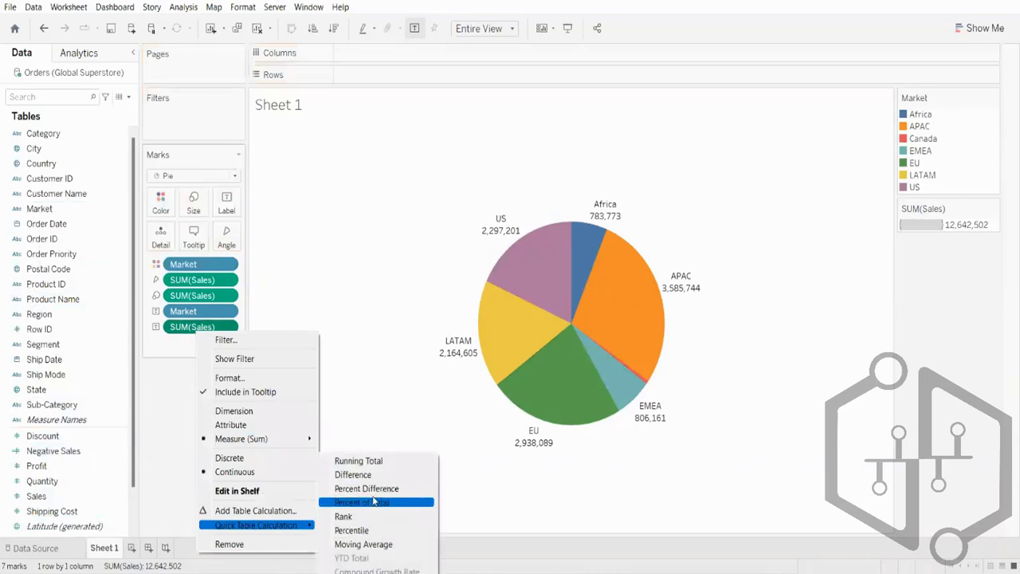
pyautogui.click(372, 503)
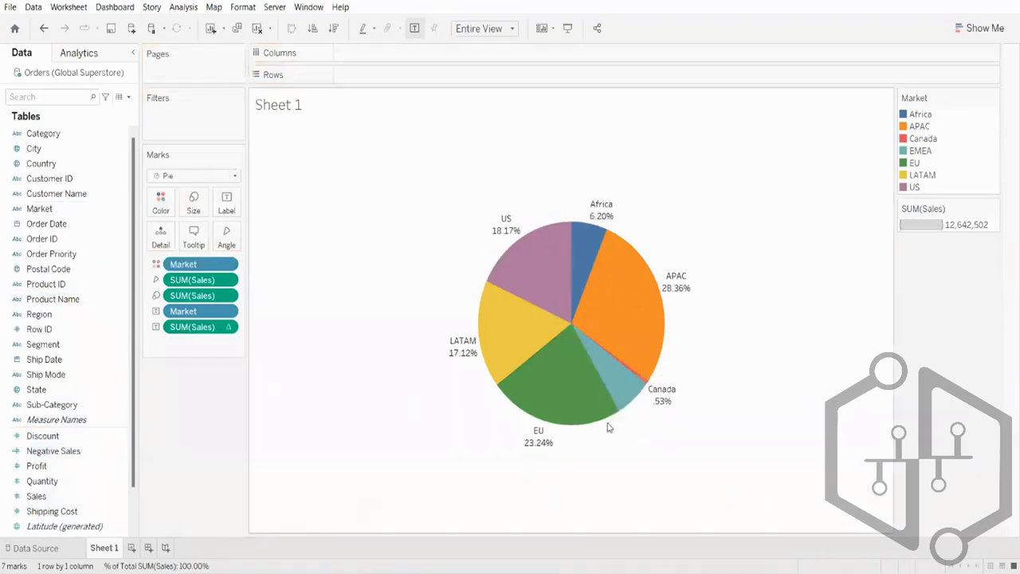
pyautogui.moveTo(605, 375)
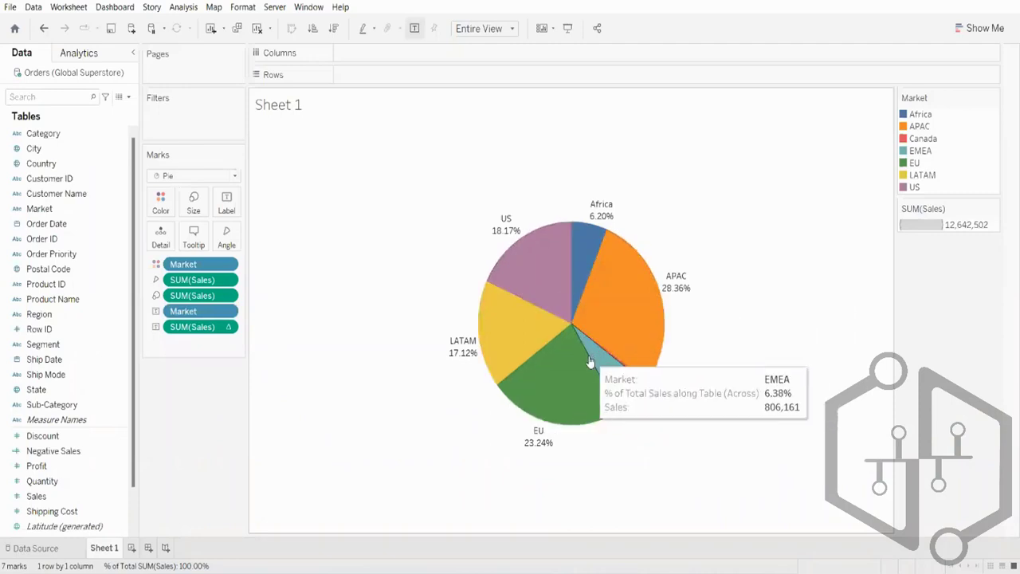
pyautogui.moveTo(505, 222)
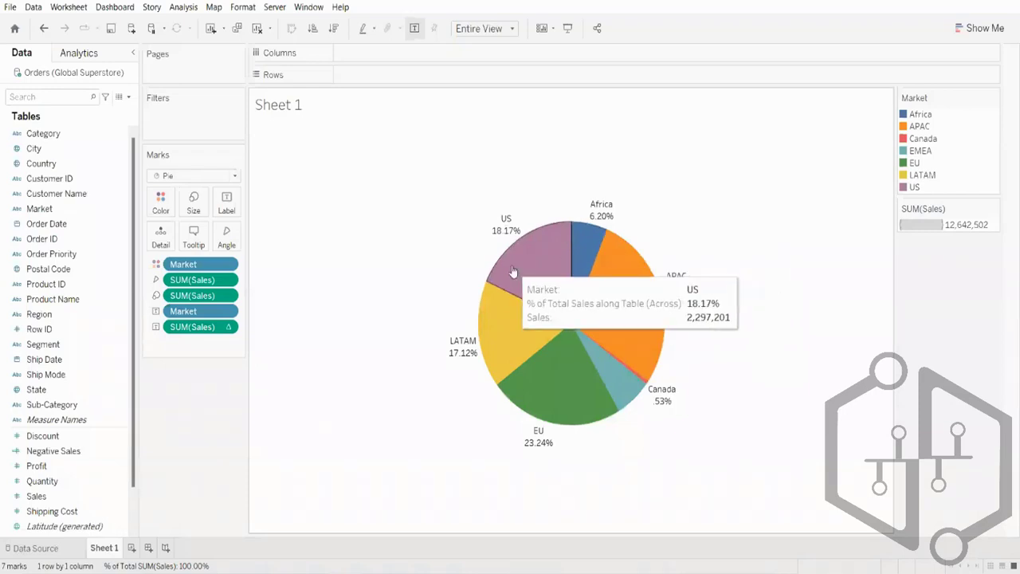
pyautogui.moveTo(502, 300)
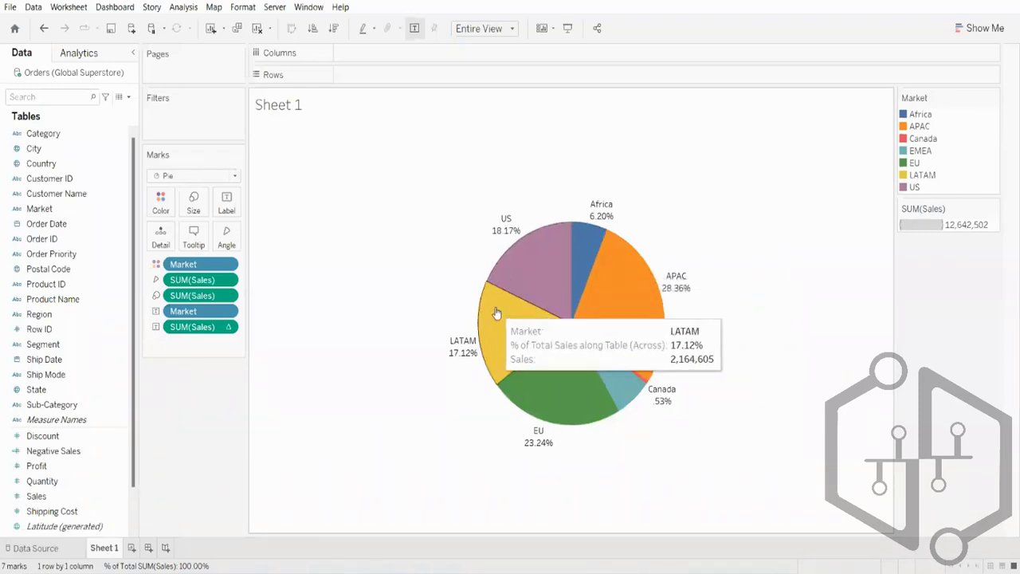
pyautogui.moveTo(598, 423)
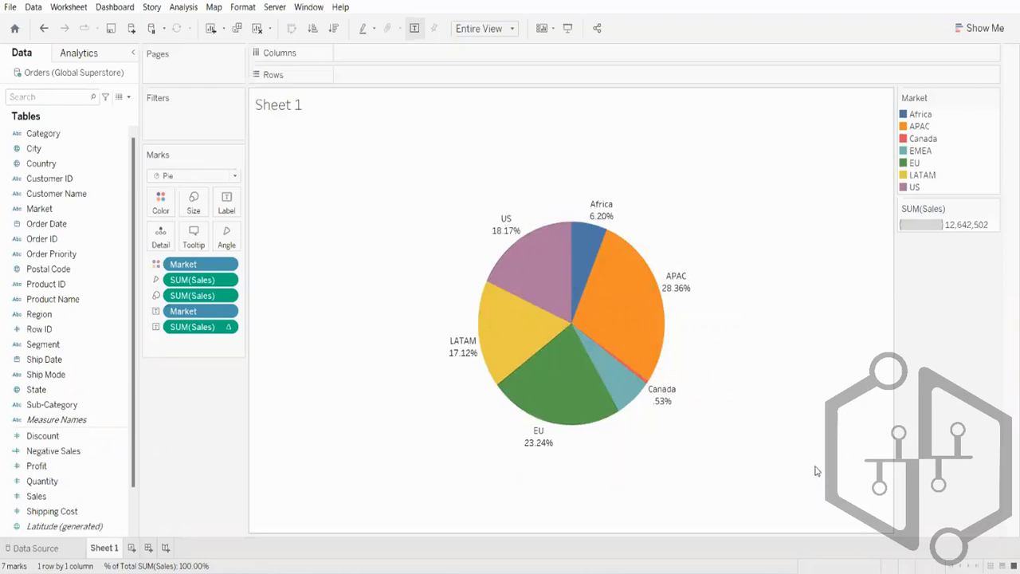
pyautogui.click(199, 209)
pyautogui.click(277, 199)
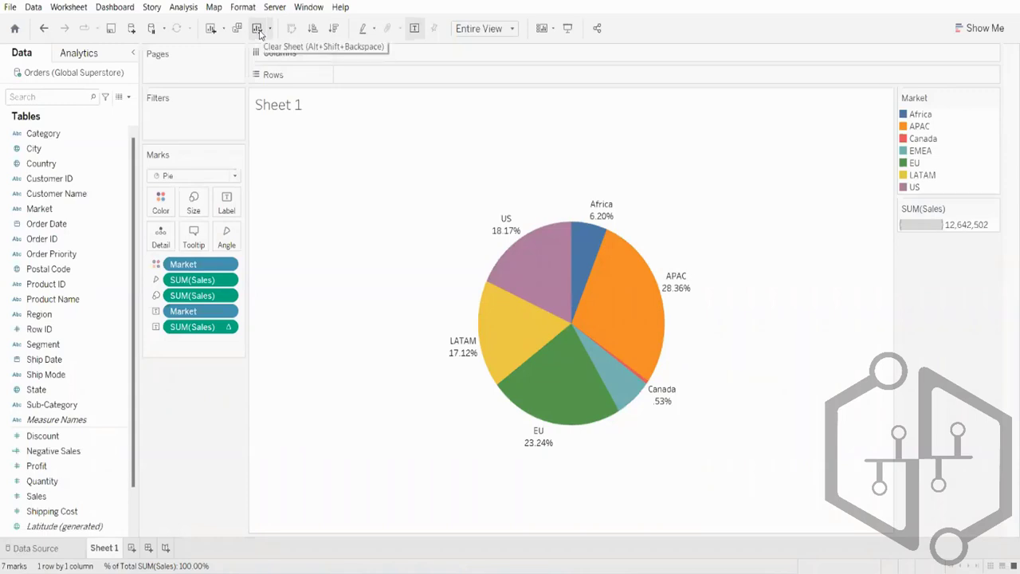
# Clear the worksheet and build a filled map of Profit by State from the suggested chart types
pyautogui.click(259, 32)
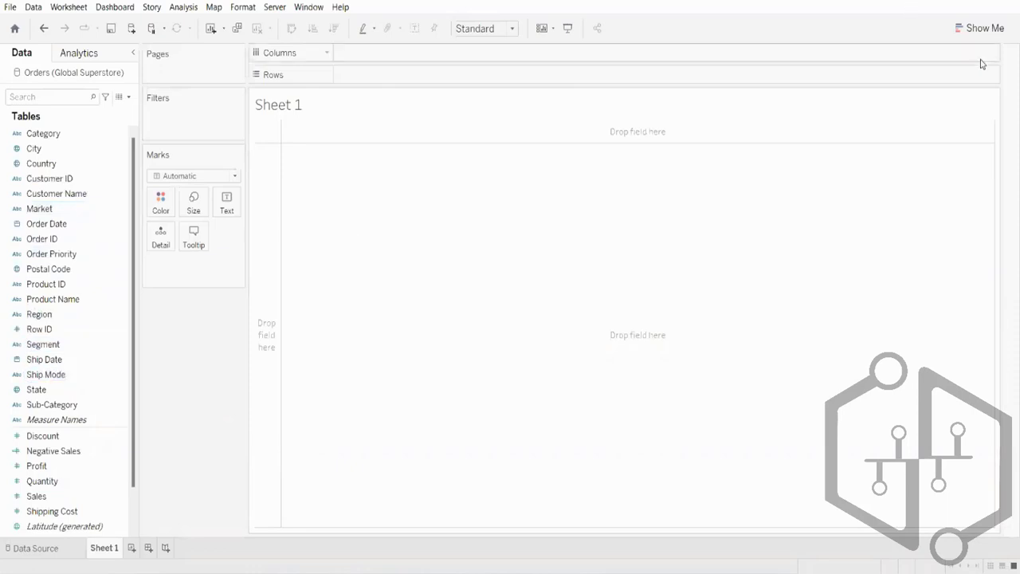
pyautogui.click(981, 29)
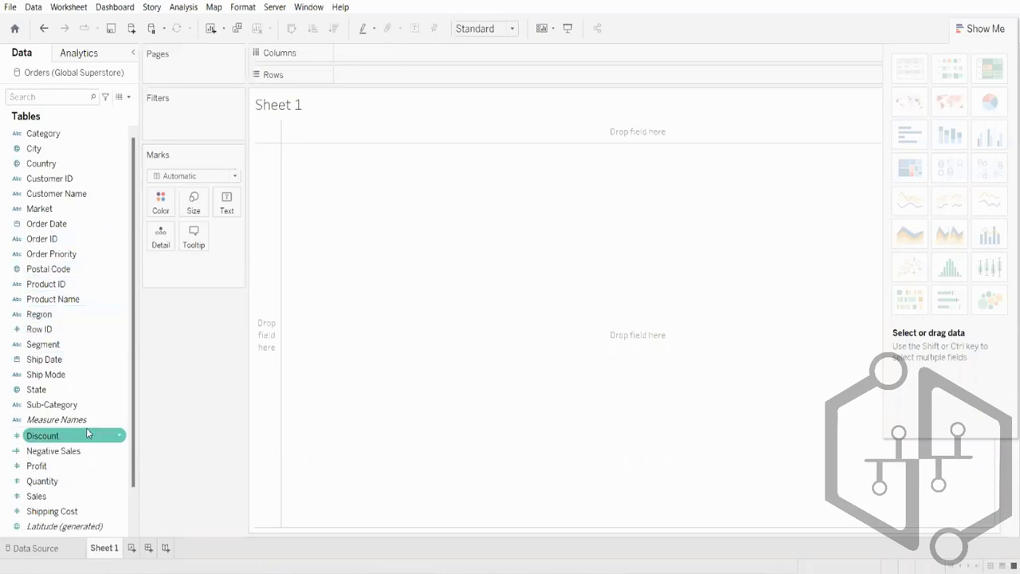
pyautogui.click(65, 468)
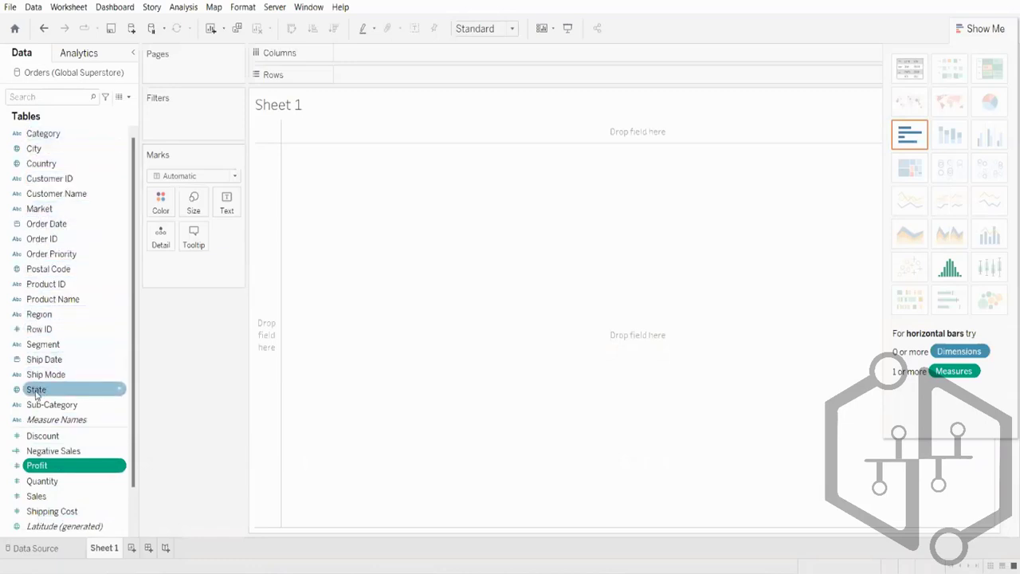
pyautogui.keyDown('ctrl'); pyautogui.click(36, 390); pyautogui.keyUp('ctrl')
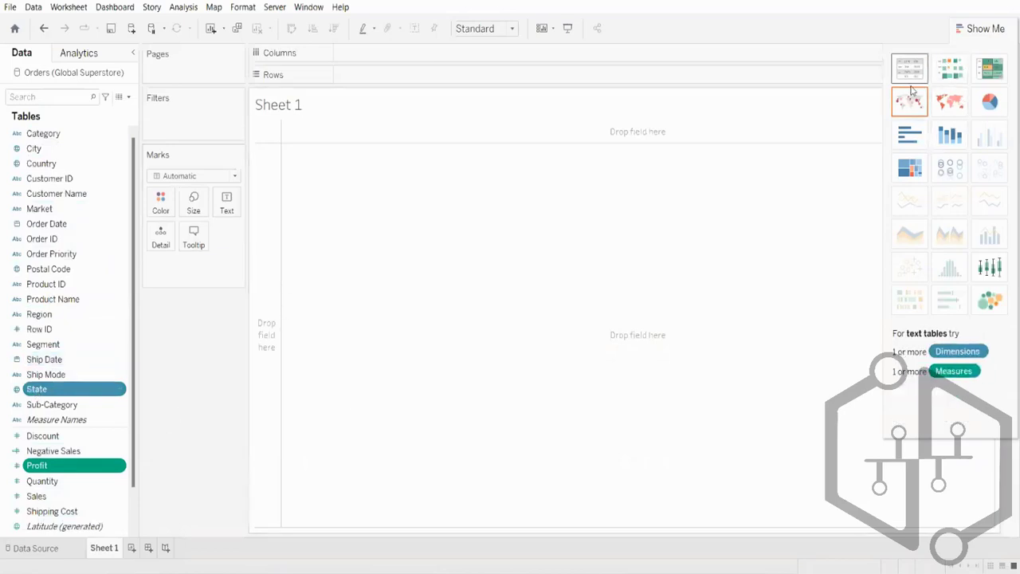
pyautogui.click(948, 105)
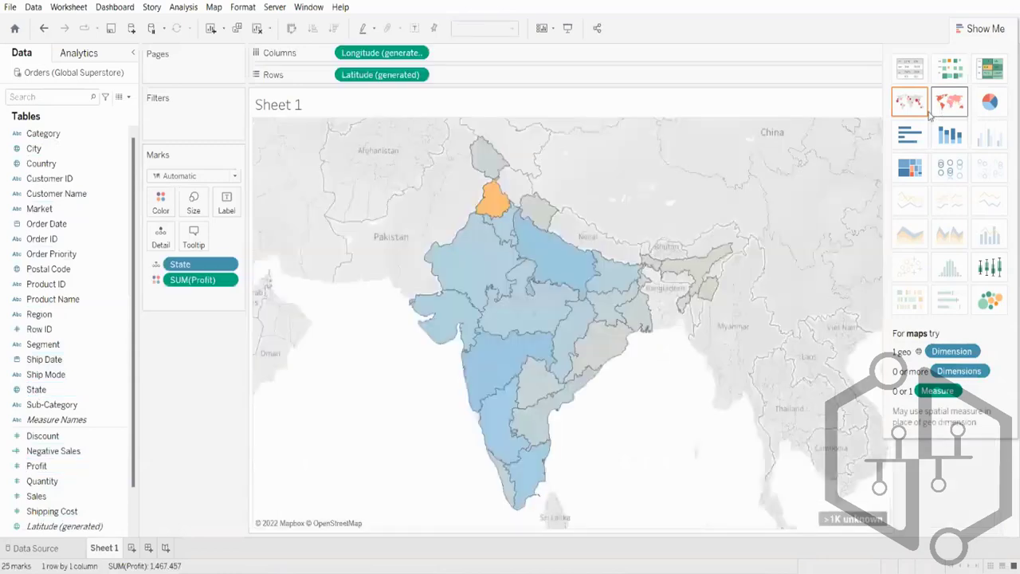
# Try the symbol map and pie chart types for Profit by State and return to the filled map
pyautogui.click(908, 110)
pyautogui.click(941, 105)
pyautogui.click(990, 102)
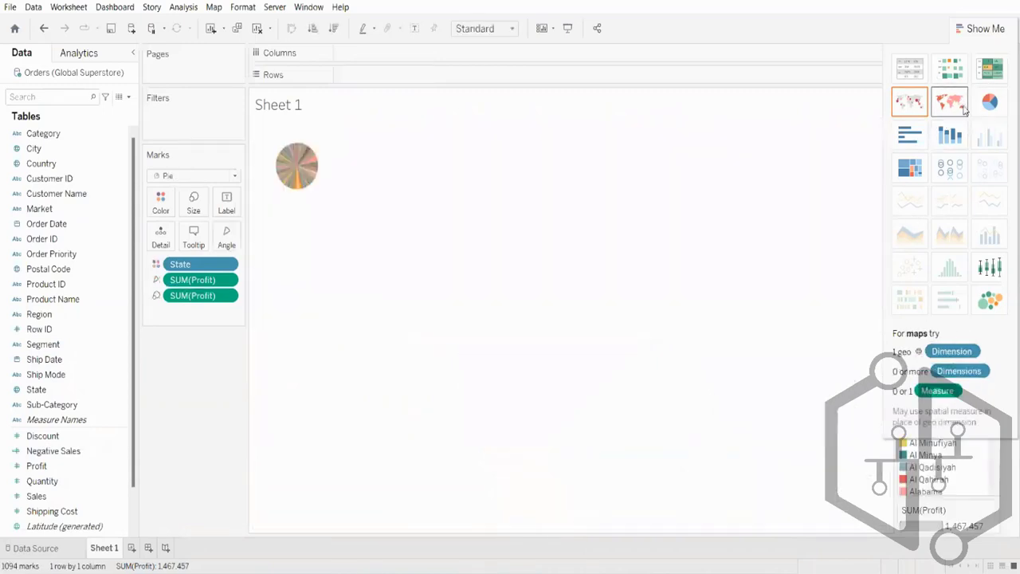
pyautogui.click(961, 109)
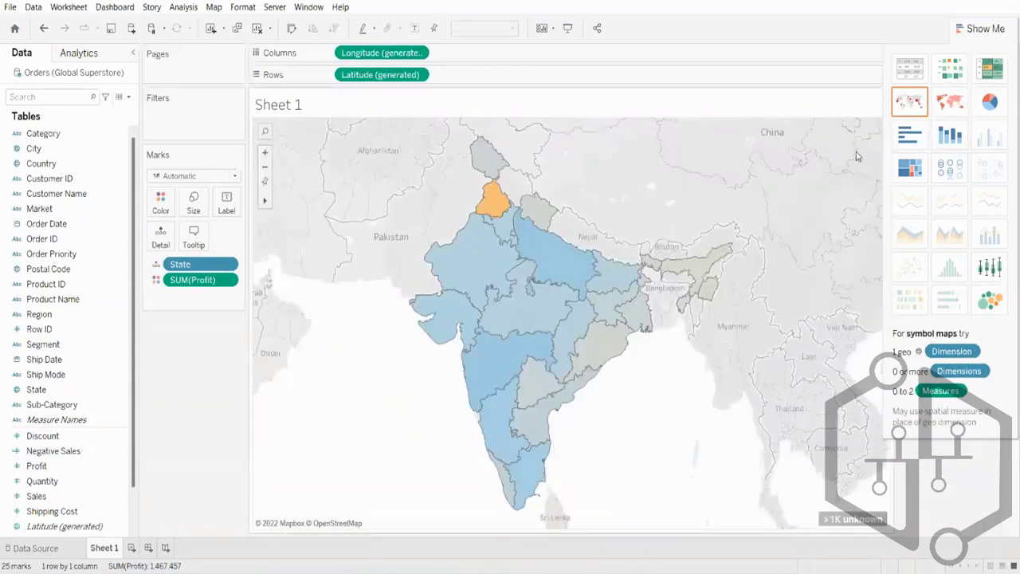
pyautogui.rightClick(858, 155)
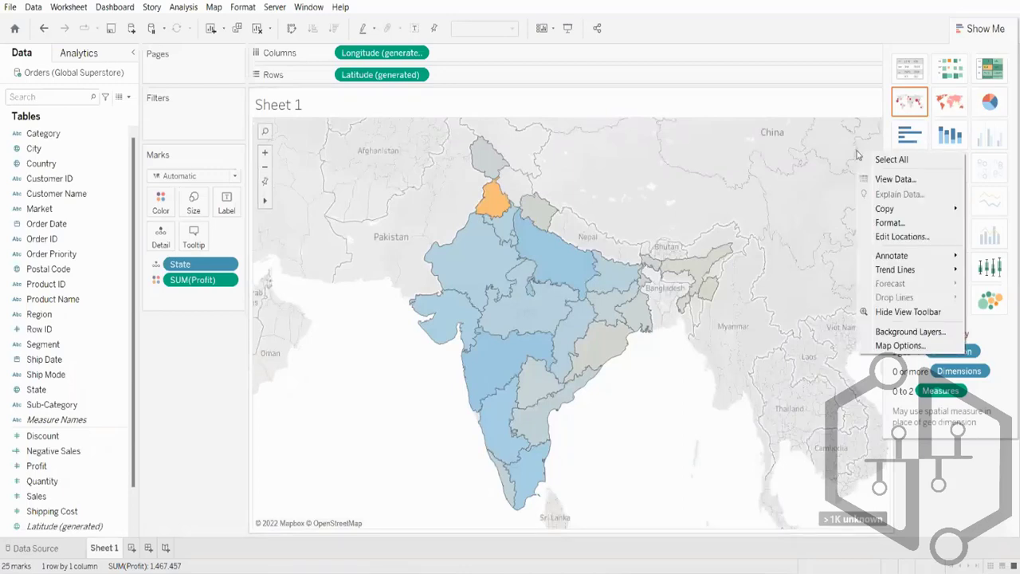
pyautogui.click(778, 18)
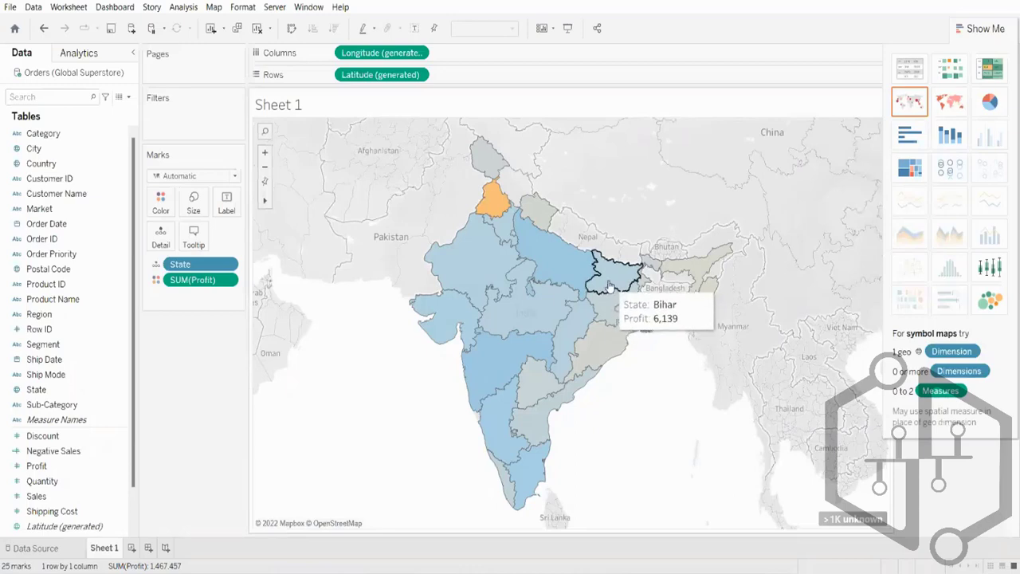
# Edit the map's unknown locations and set the fixed country to United States
pyautogui.click(839, 519)
pyautogui.click(551, 250)
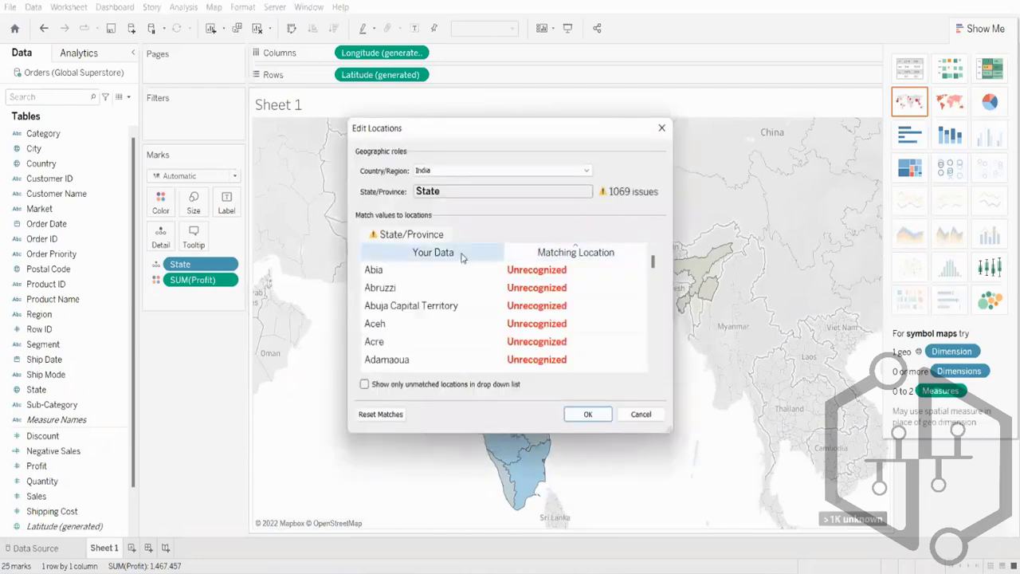
pyautogui.click(444, 171)
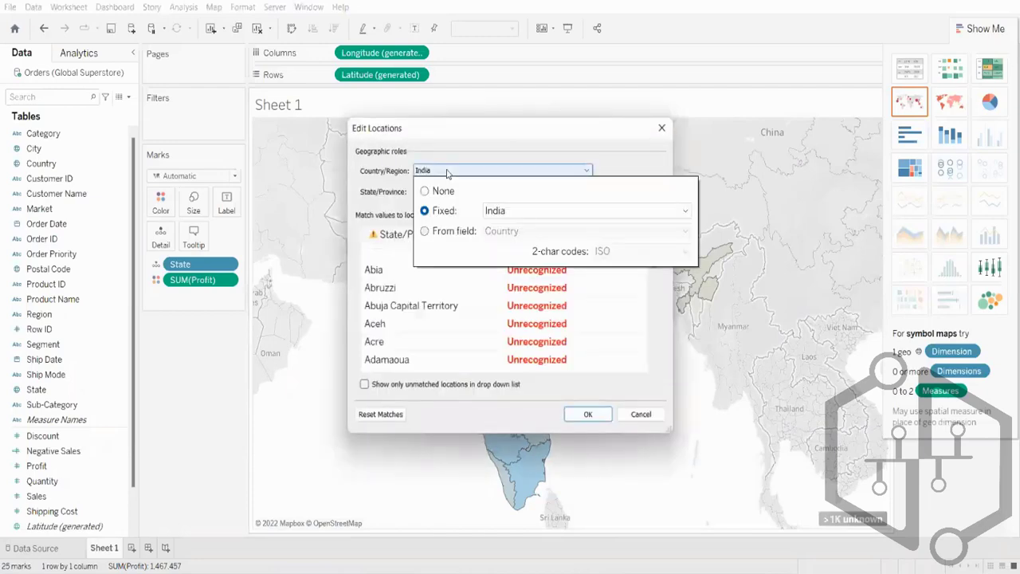
pyautogui.click(531, 212)
pyautogui.write('u')
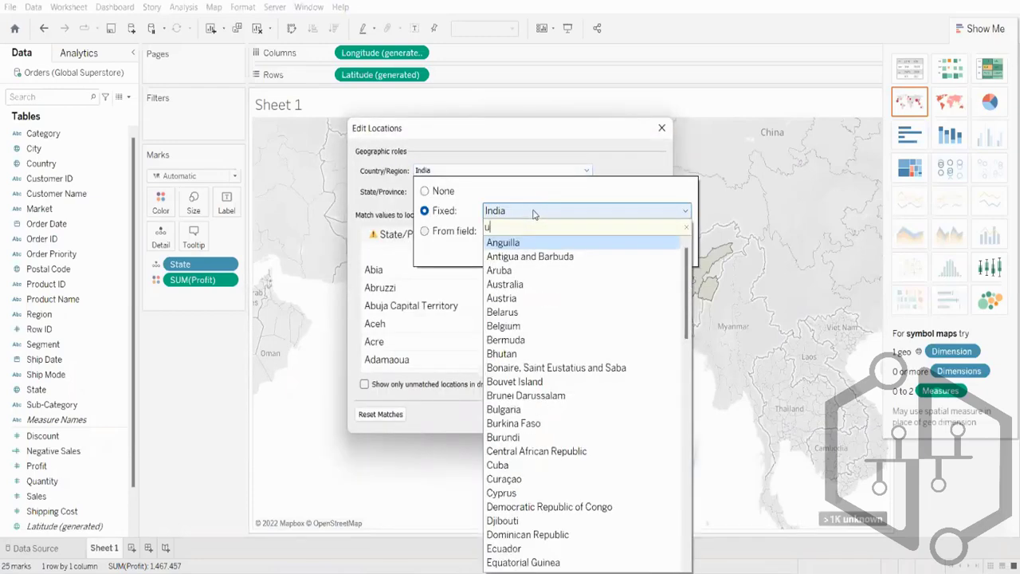
pyautogui.scroll(-3, 558, 319)
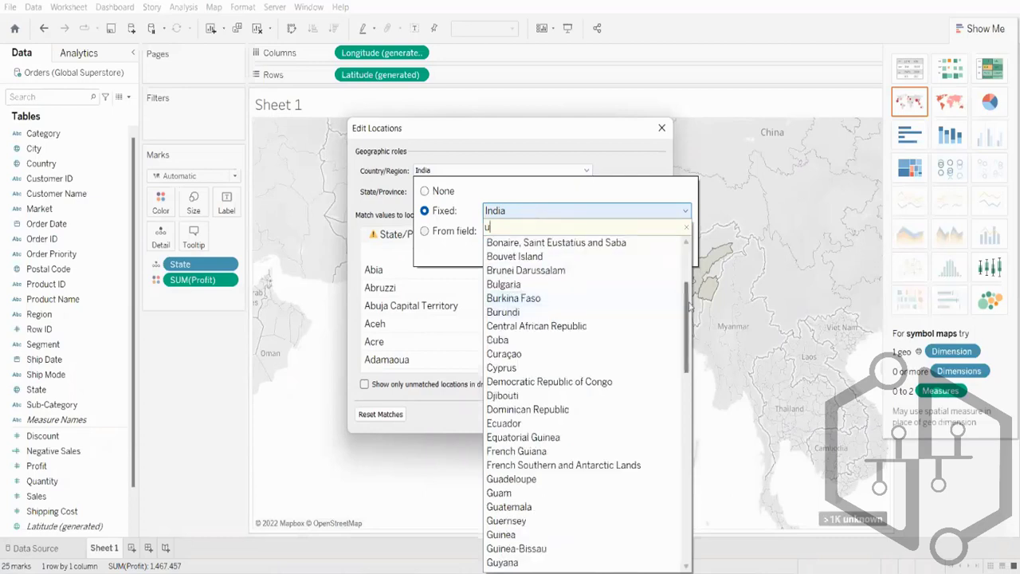
pyautogui.moveTo(688, 327); pyautogui.dragTo(707, 548)
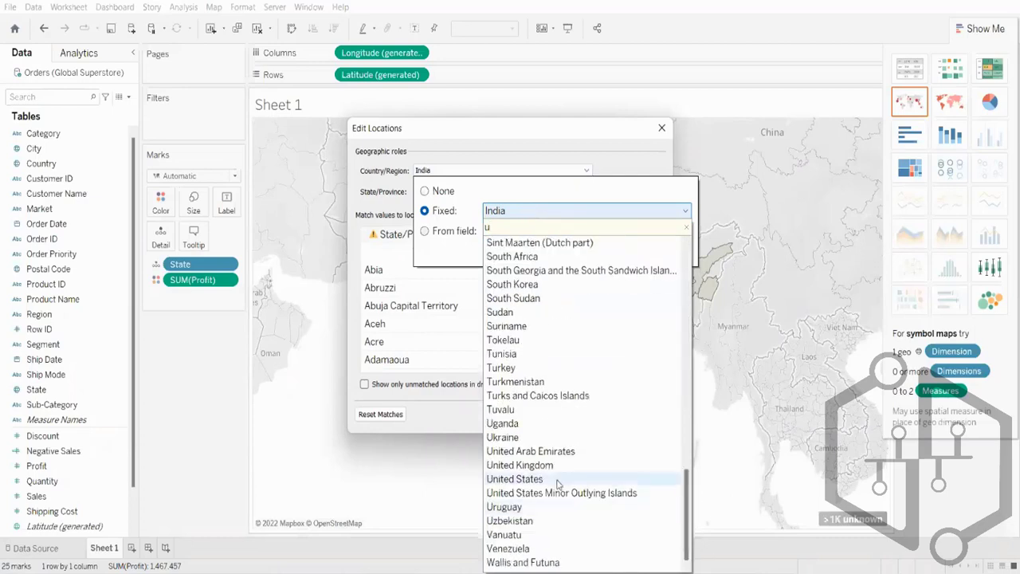
pyautogui.click(516, 479)
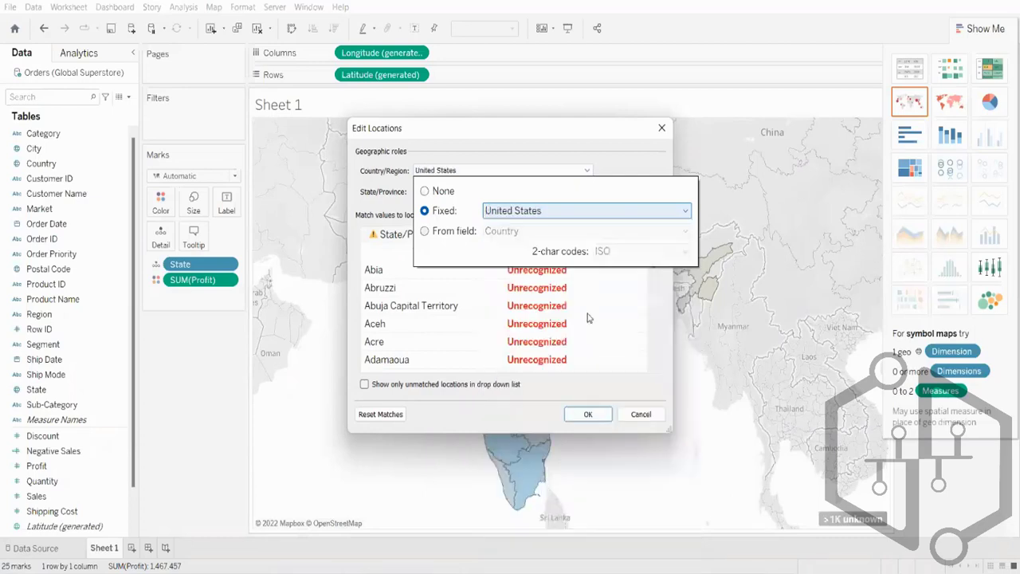
pyautogui.click(487, 311)
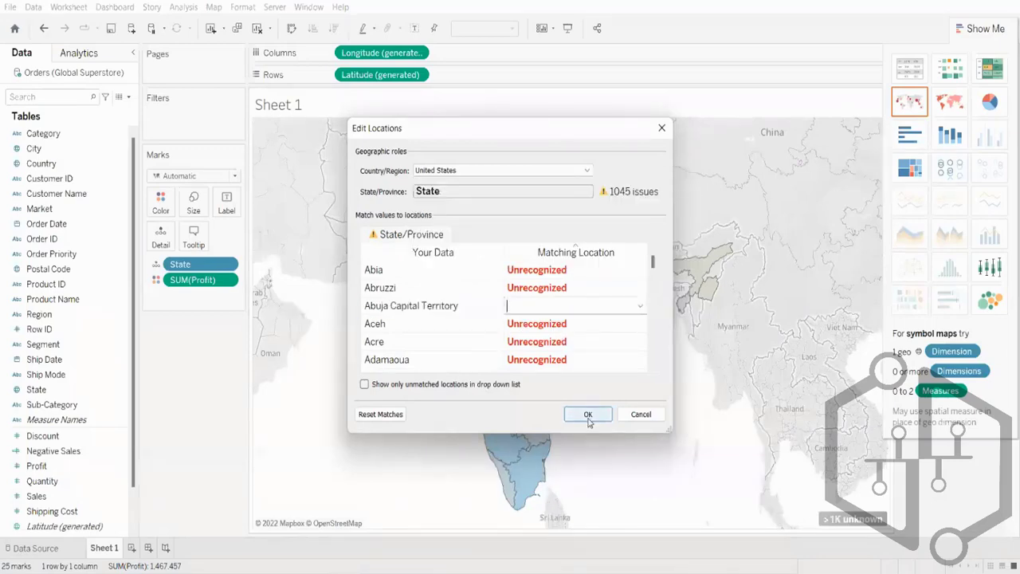
pyautogui.click(587, 413)
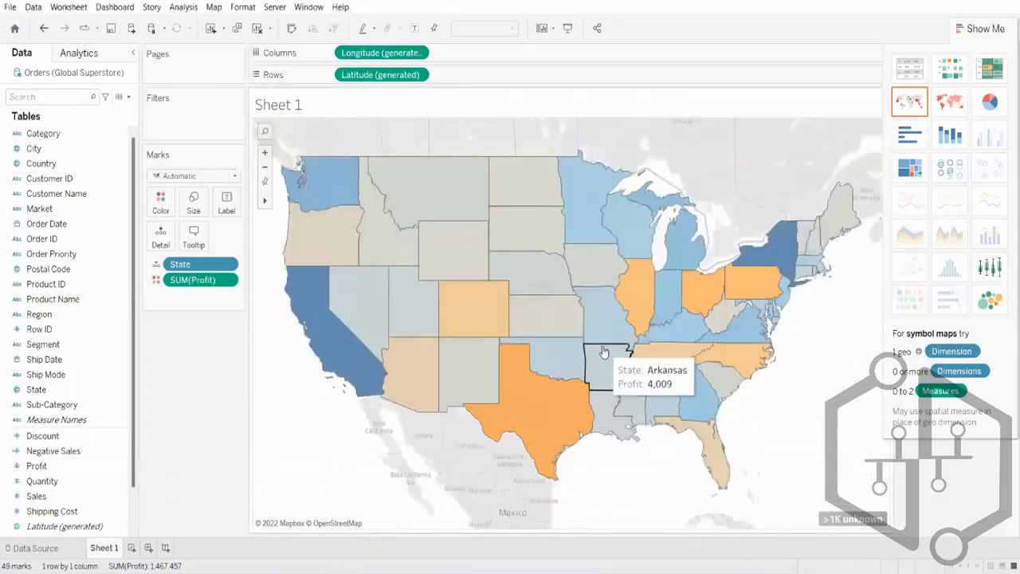
# Remove the sum of Profit from the map's marks and view the plain state points
pyautogui.moveTo(192, 280); pyautogui.dragTo(106, 358)
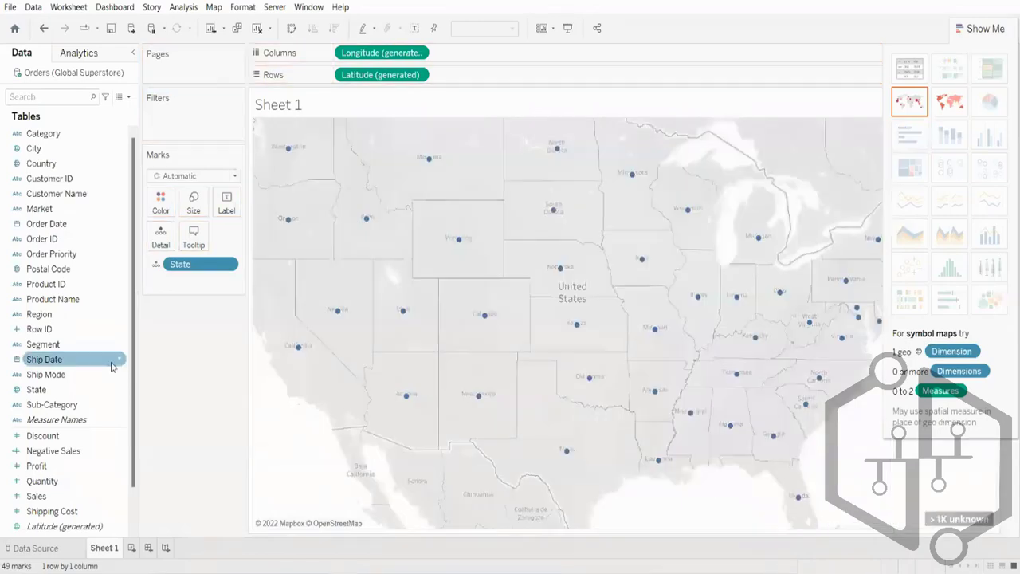
pyautogui.scroll(3, 466, 374)
pyautogui.scroll(-4, 466, 374)
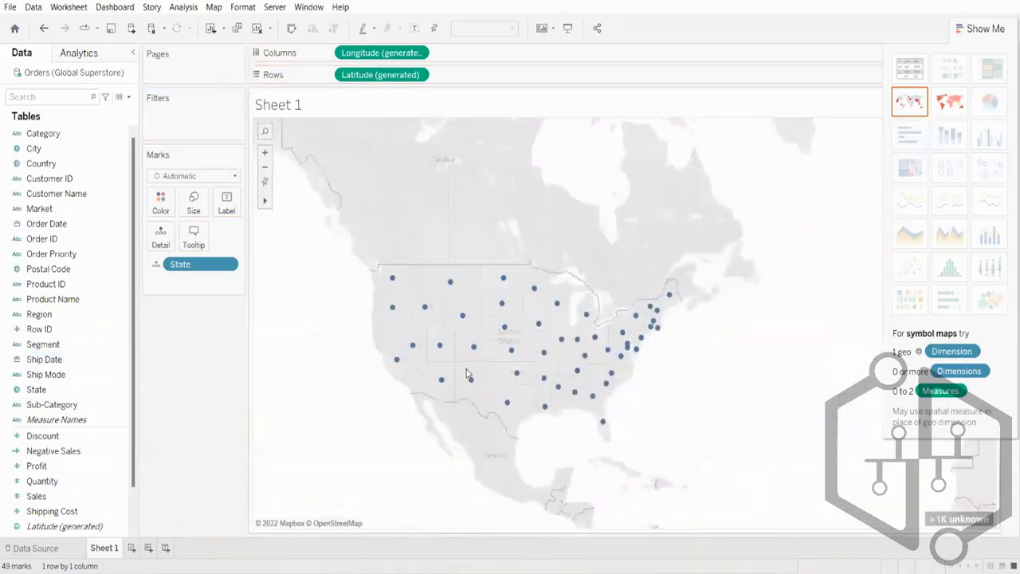
pyautogui.scroll(3, 466, 369)
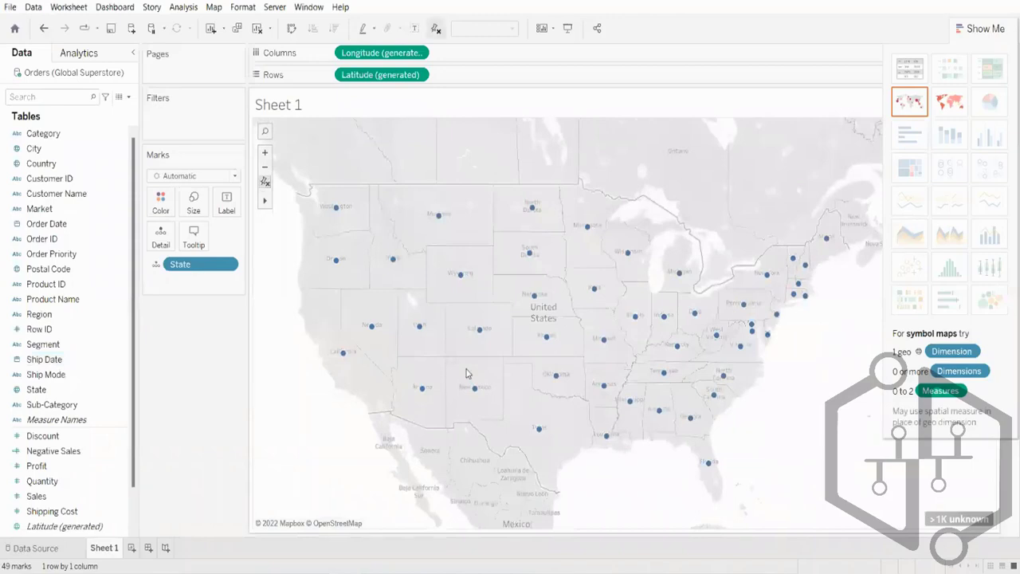
pyautogui.scroll(1, 466, 369)
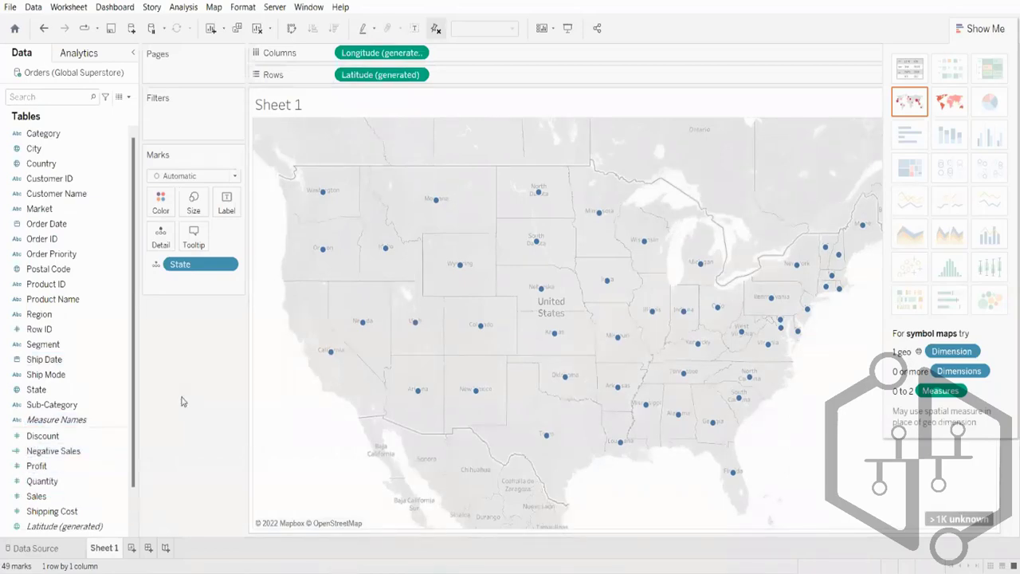
# Undo the removal of Profit and the zoom changes on the map
pyautogui.hotkey('ctrl', 'z')
pyautogui.hotkey('ctrl', 'z')
pyautogui.hotkey('ctrl', 'z')
pyautogui.hotkey('ctrl', 'z')
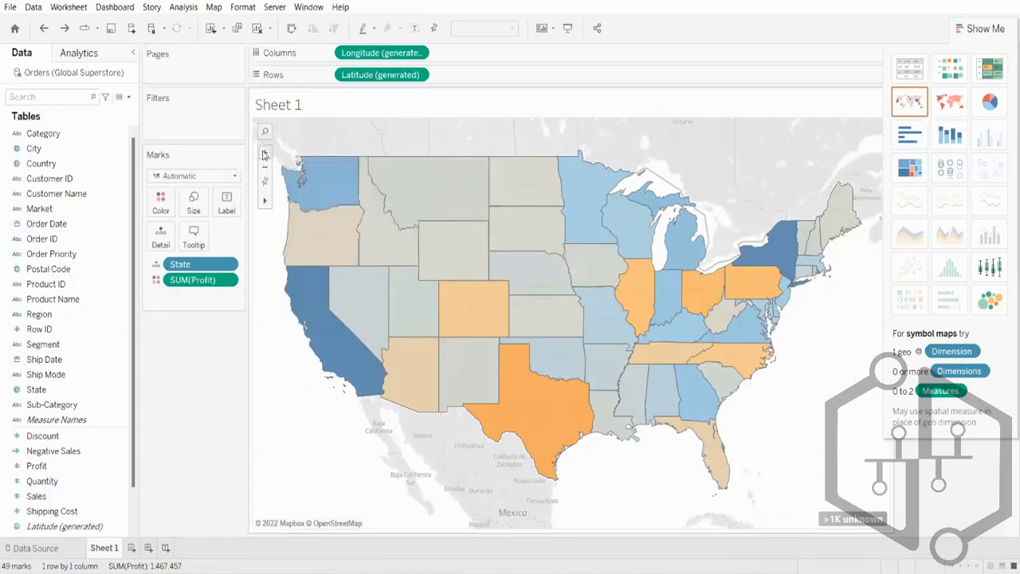
# Reset the map view, hide the chart suggestions and inspect the Profit values of individual states
pyautogui.click(265, 153)
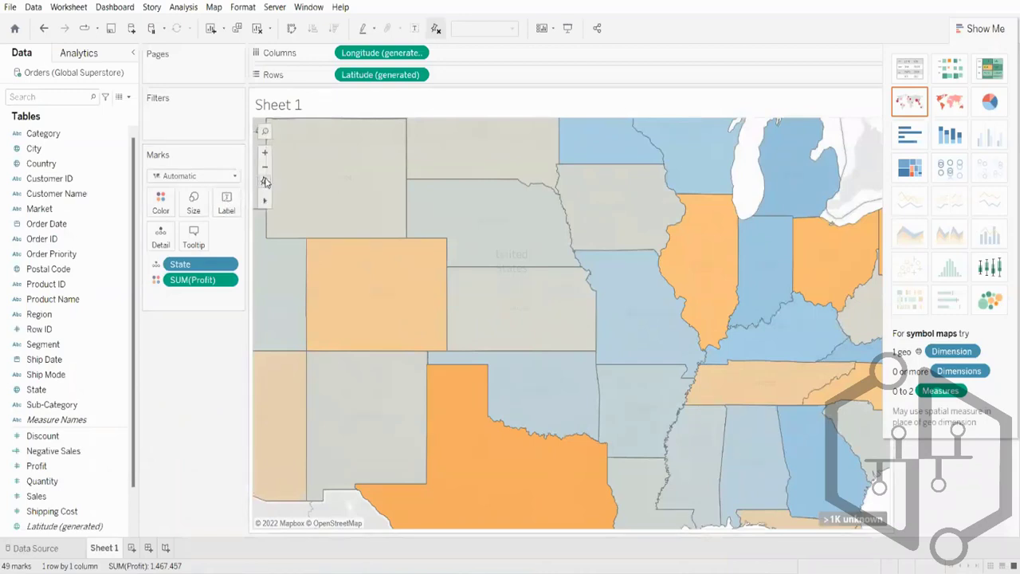
pyautogui.click(266, 181)
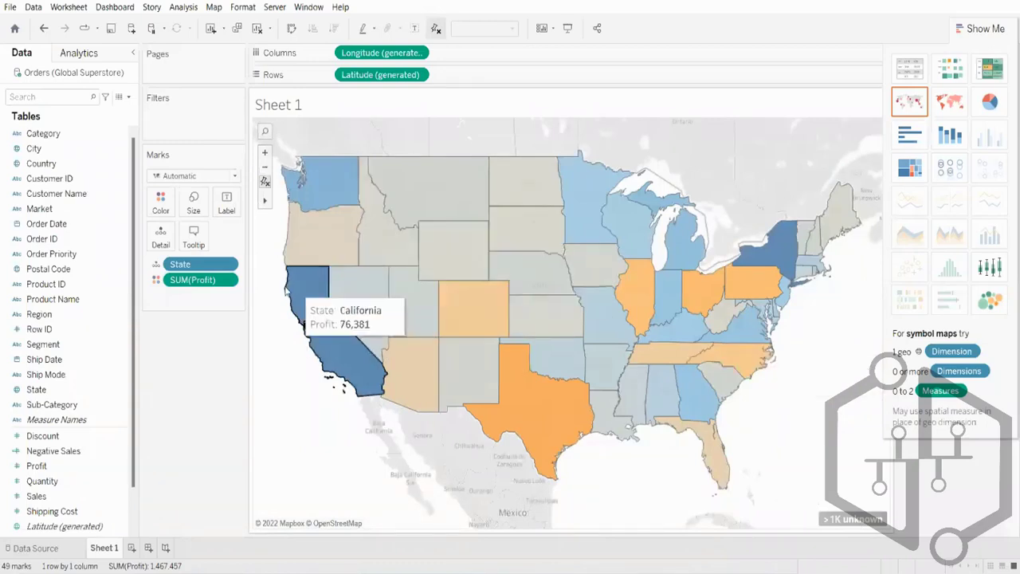
pyautogui.moveTo(426, 294)
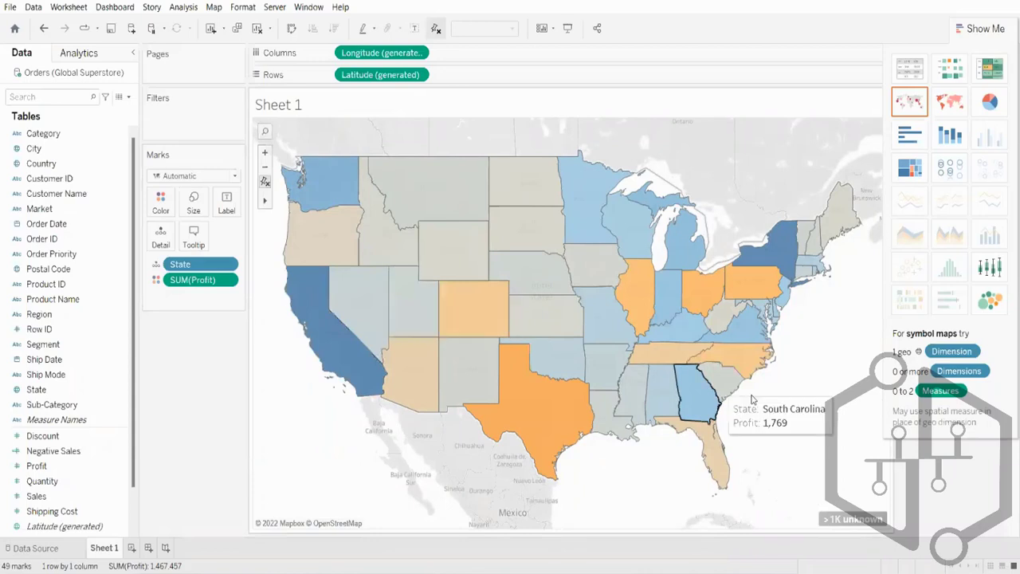
pyautogui.click(993, 24)
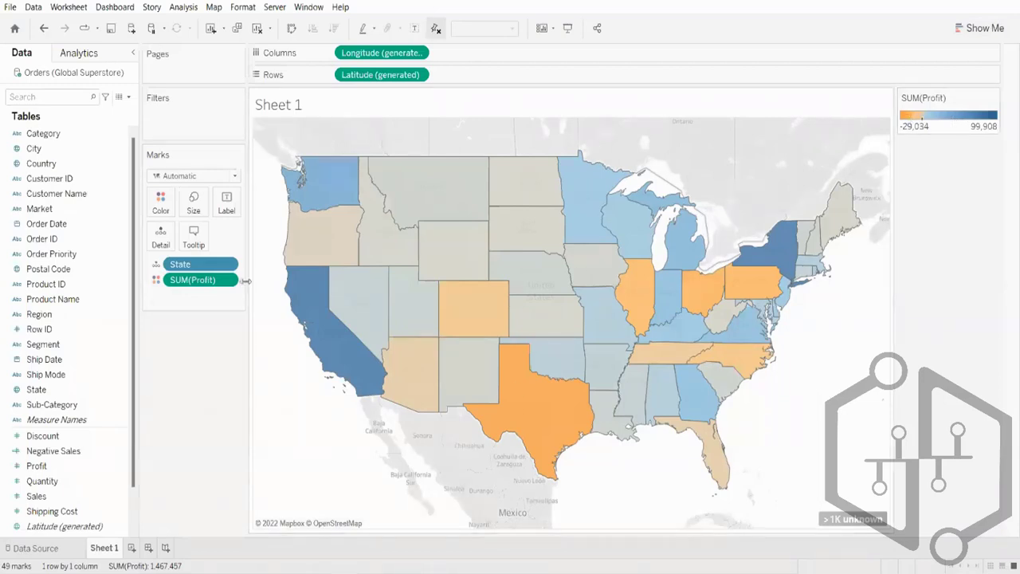
pyautogui.moveTo(474, 205)
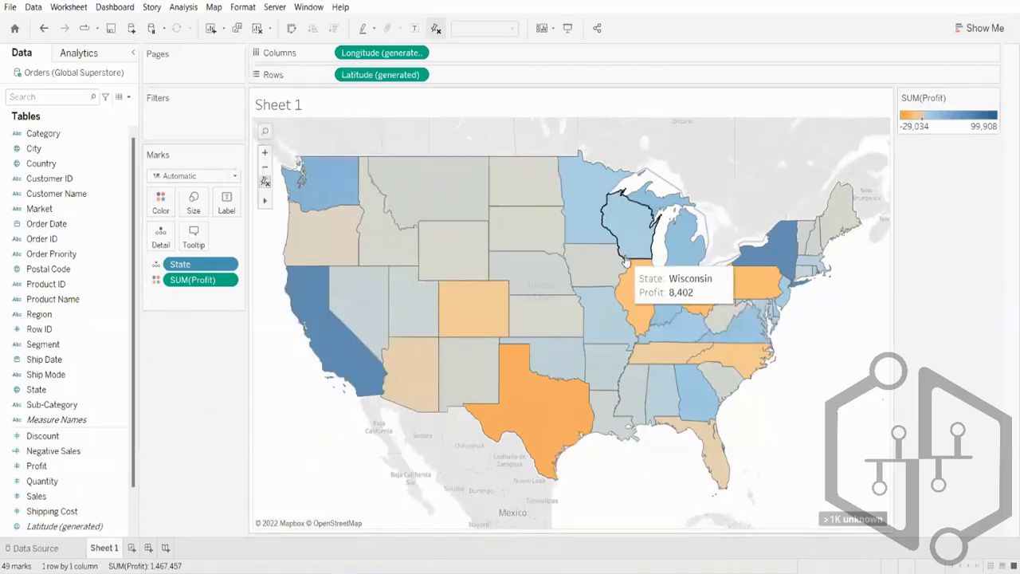
pyautogui.moveTo(606, 206)
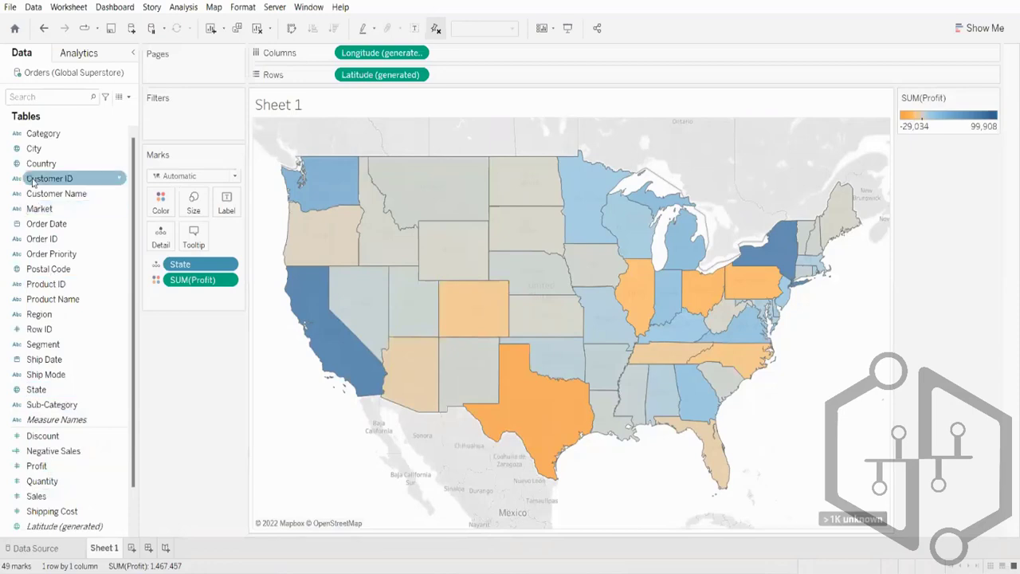
# Label the states on the map with State and the sum of Profit
pyautogui.moveTo(56, 391); pyautogui.dragTo(226, 209)
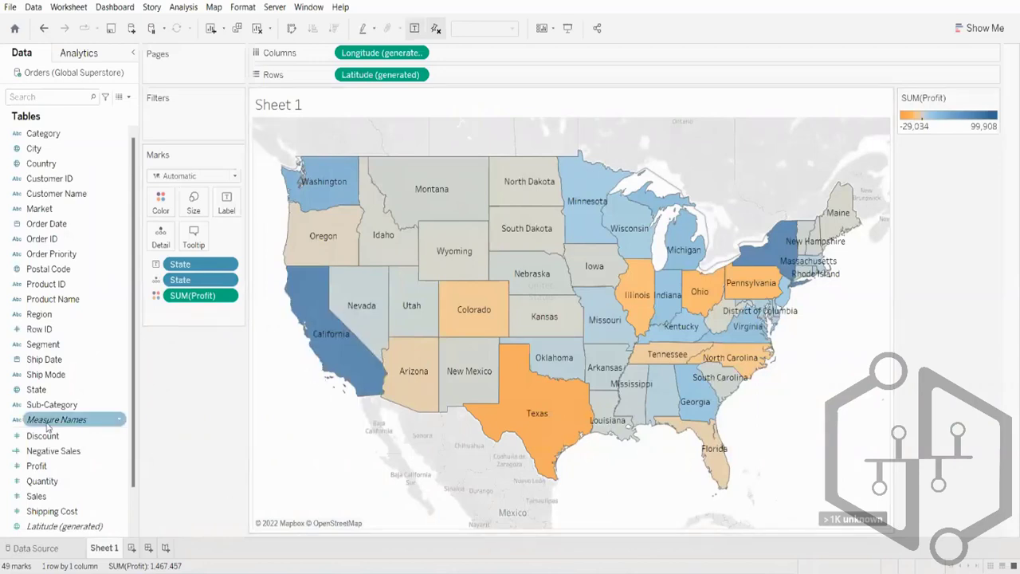
pyautogui.click(47, 469)
pyautogui.moveTo(48, 475); pyautogui.dragTo(227, 212)
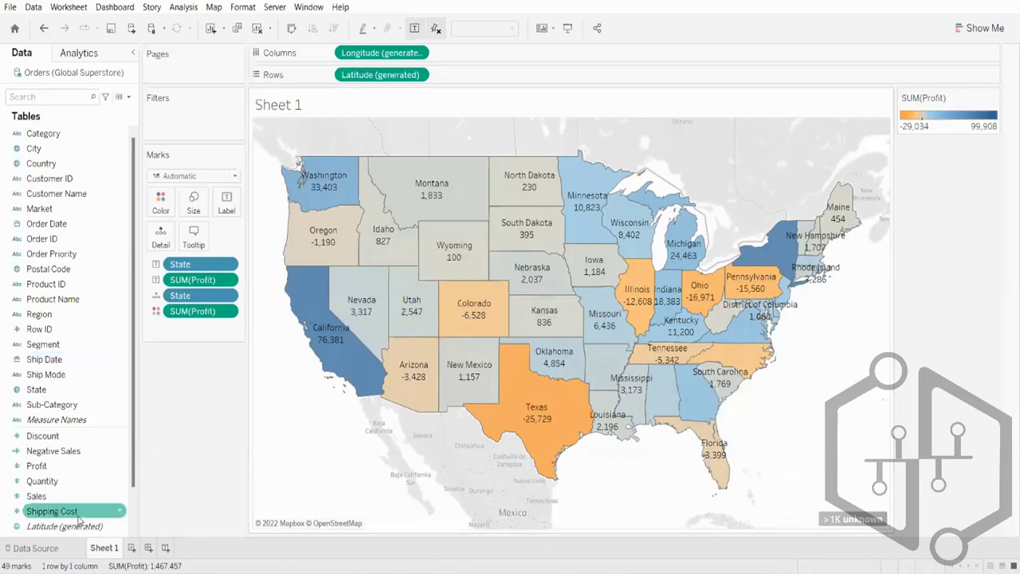
# Add a new worksheet and plot Sales as a bar colored by State, adding all members
pyautogui.click(132, 547)
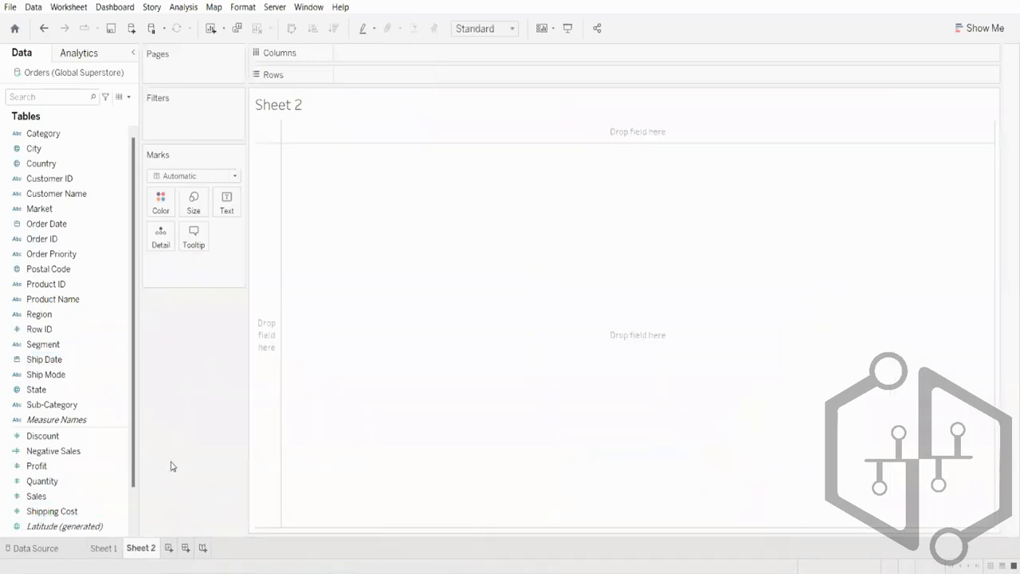
pyautogui.click(28, 421)
pyautogui.click(37, 495)
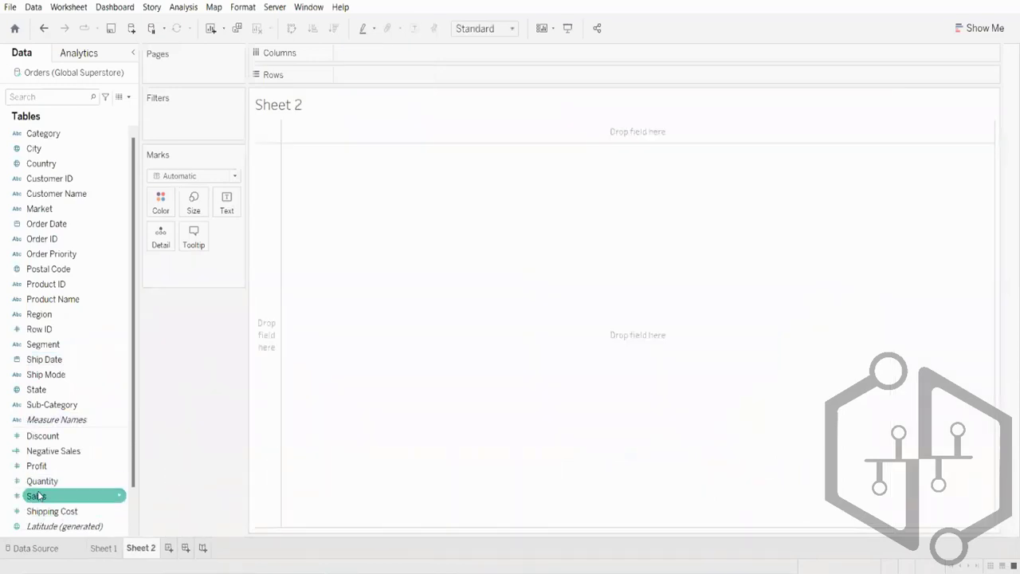
pyautogui.doubleClick(36, 495)
pyautogui.click(38, 481)
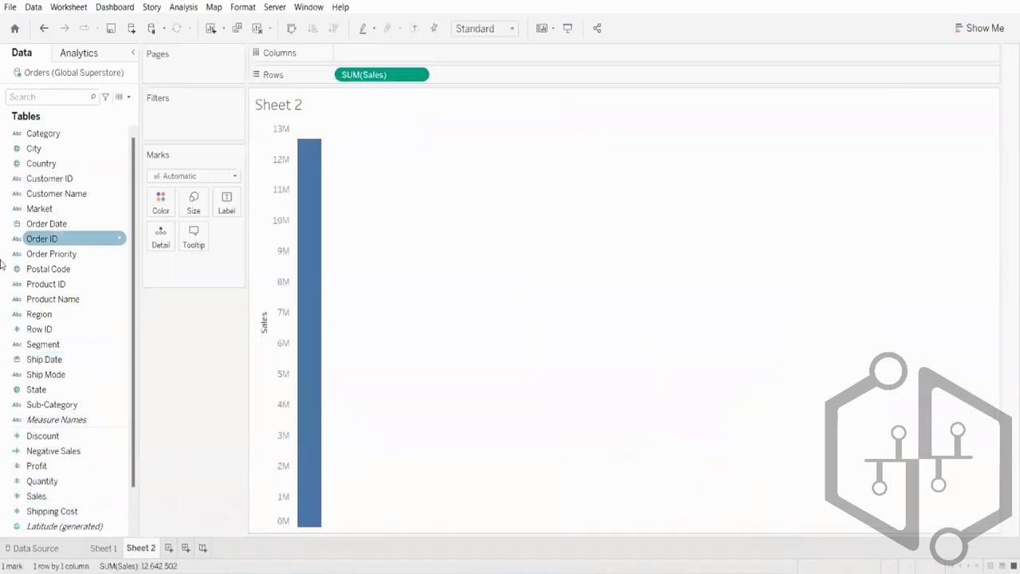
pyautogui.moveTo(37, 390); pyautogui.dragTo(164, 205)
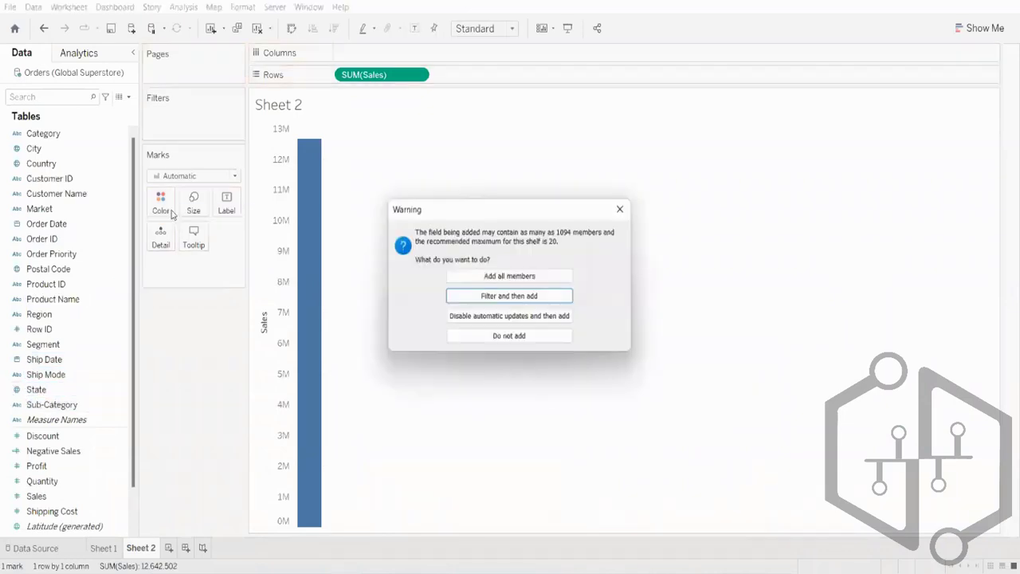
pyautogui.click(532, 278)
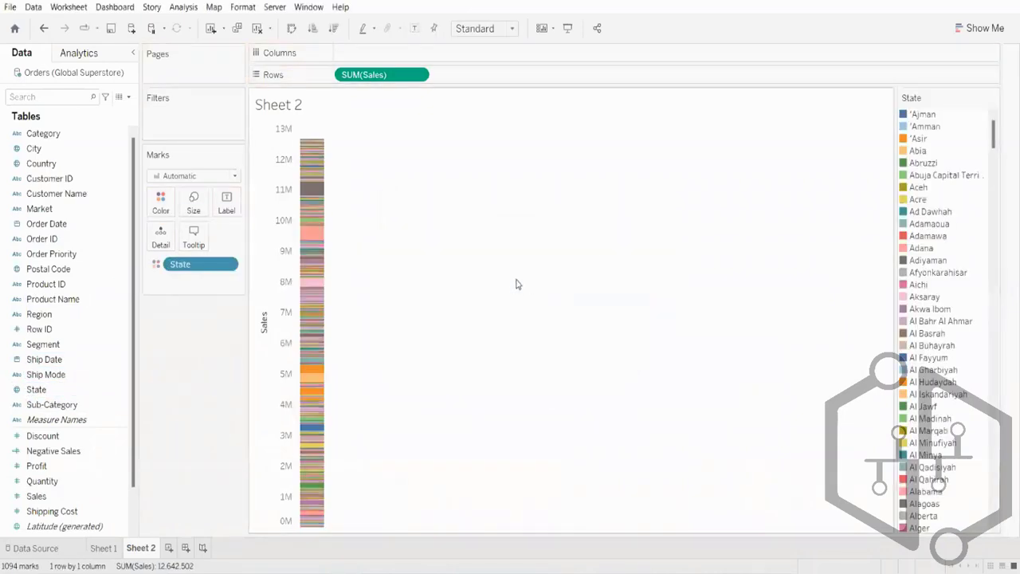
# Convert the Sales by State bar to a filled map, hide the chart suggestions and inspect the map
pyautogui.click(986, 28)
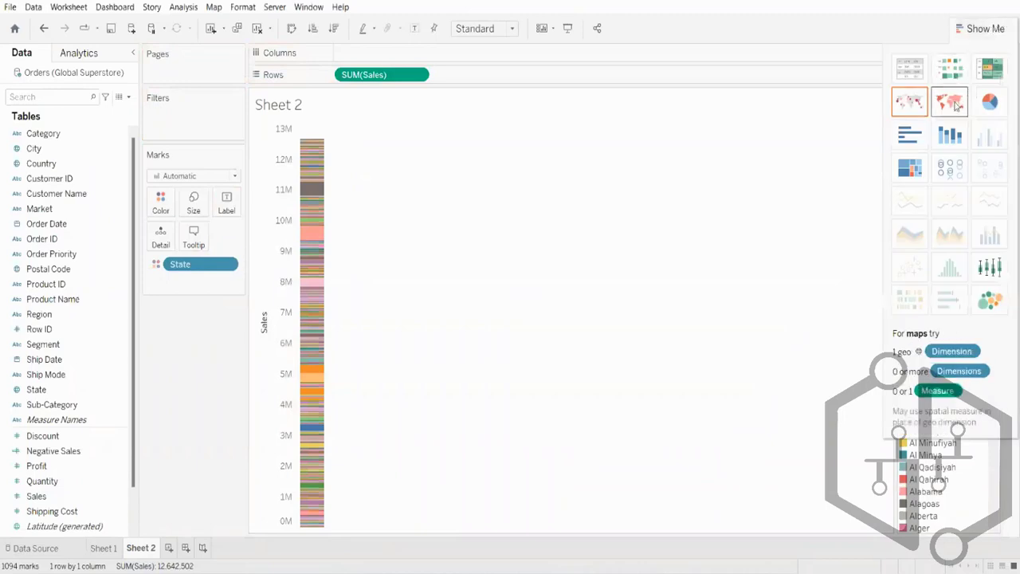
pyautogui.click(950, 101)
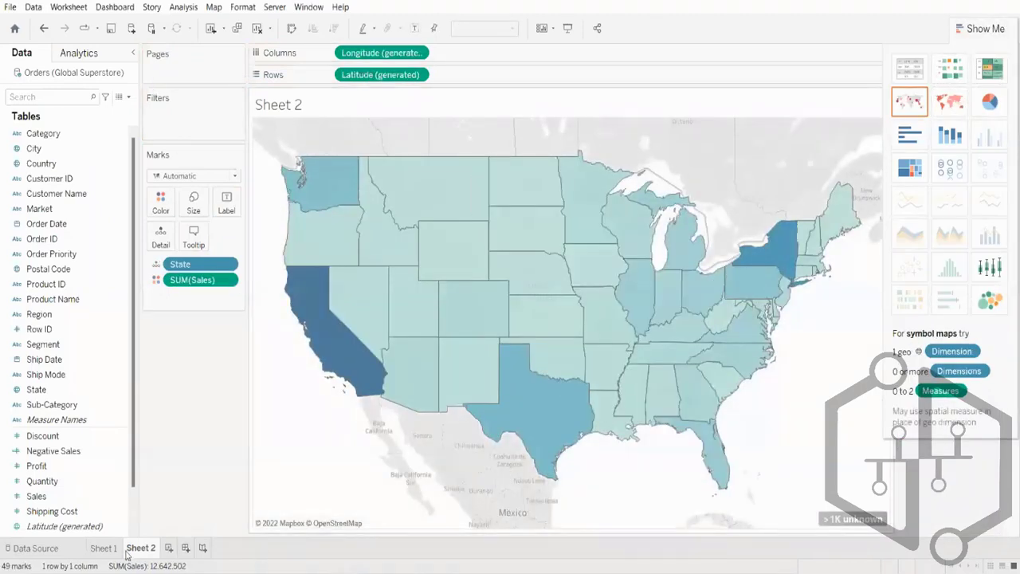
pyautogui.moveTo(106, 554)
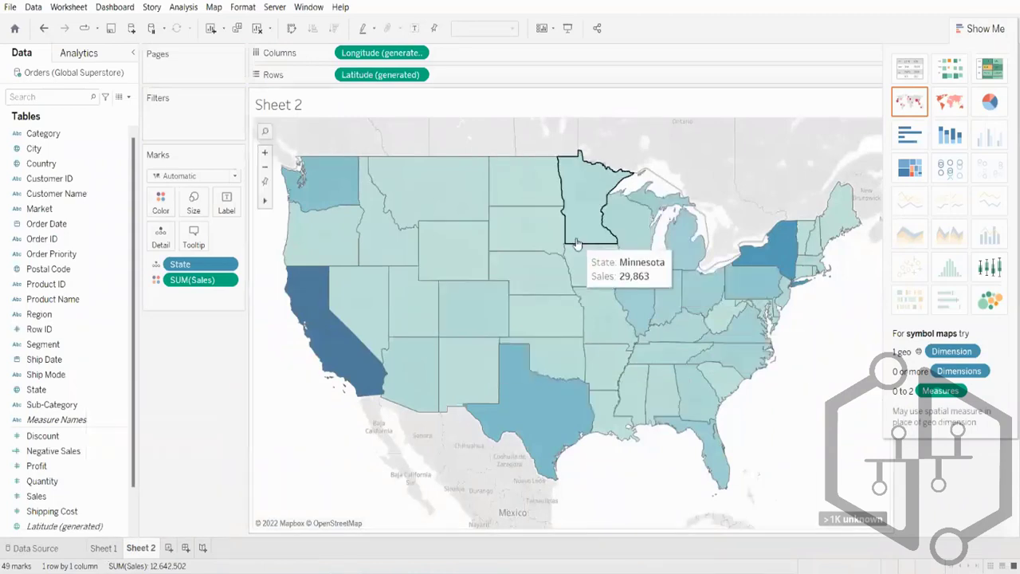
pyautogui.click(981, 28)
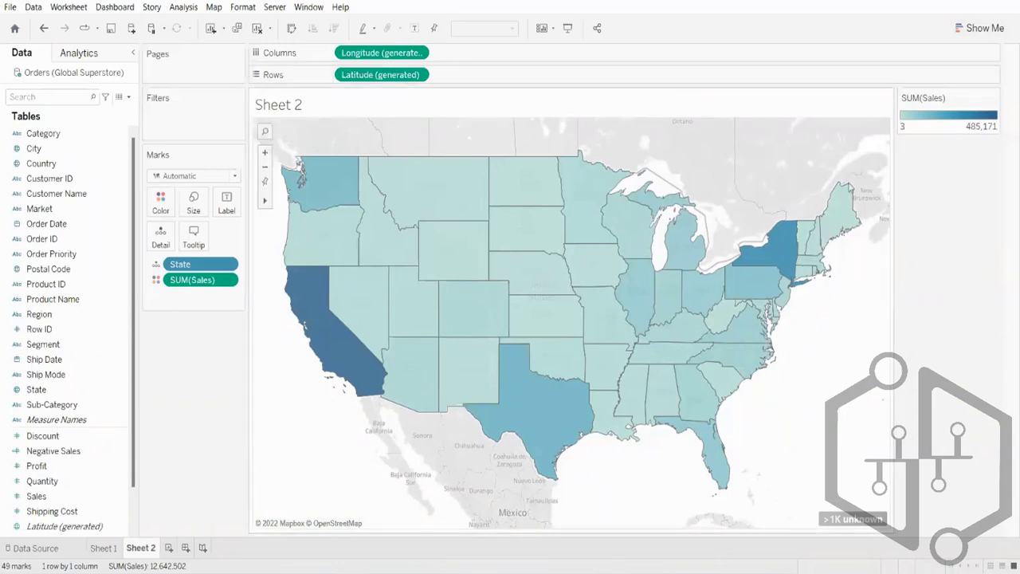
pyautogui.moveTo(847, 191)
pyautogui.moveTo(550, 273)
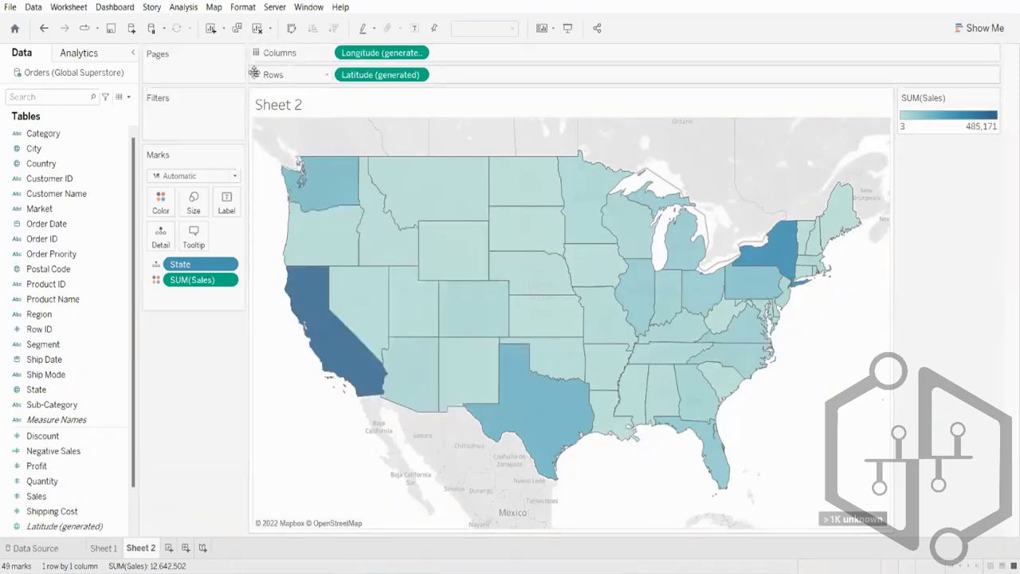
# Clear Sheet 2 and plot State alone as points on a map
pyautogui.click(258, 28)
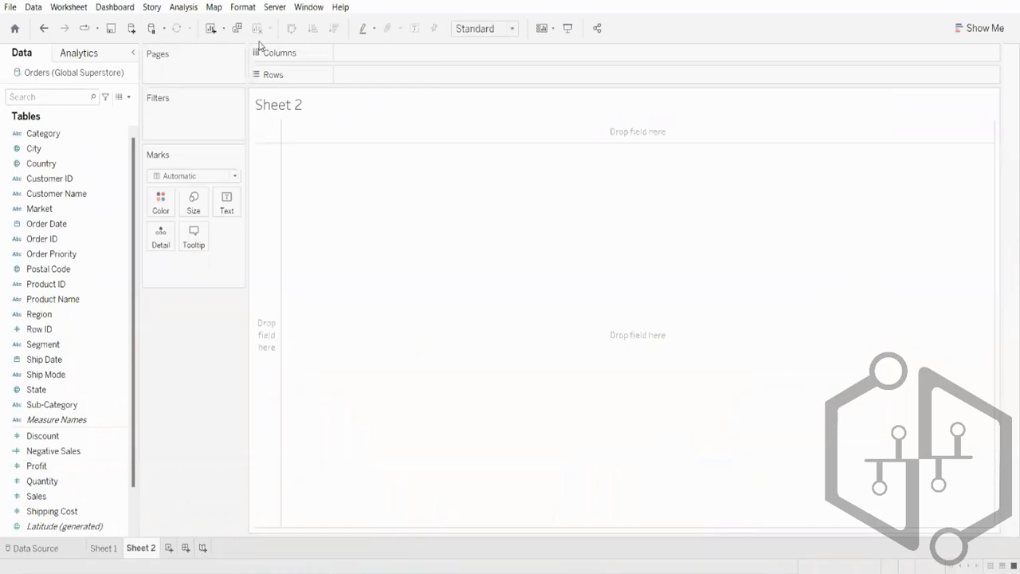
pyautogui.doubleClick(80, 390)
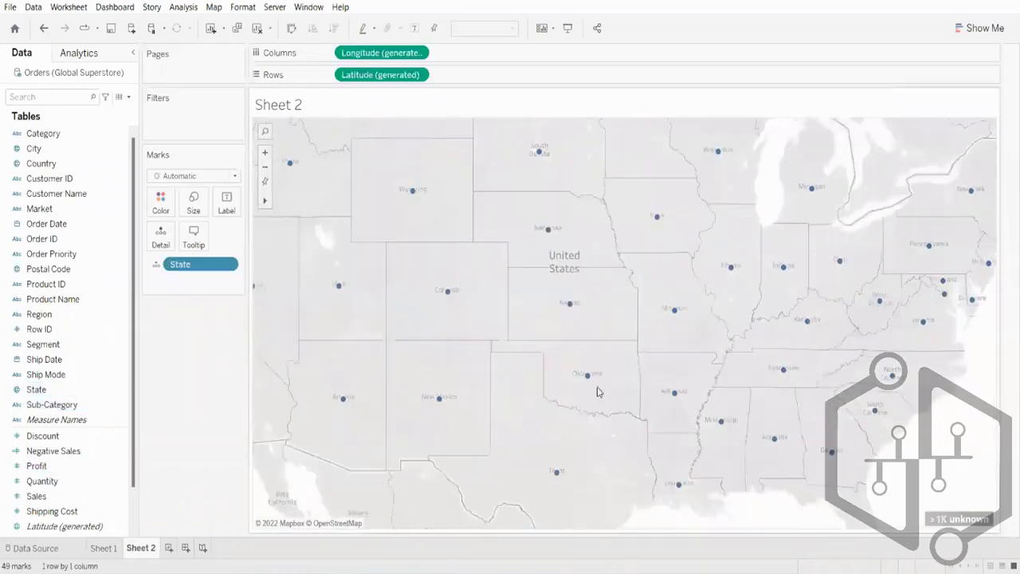
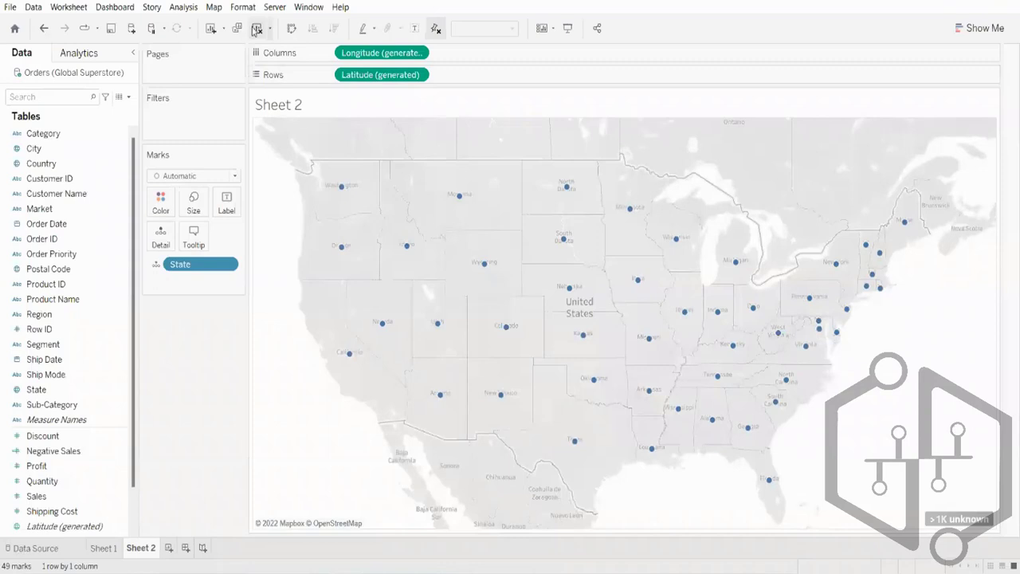
# Clear the State point map from Sheet 2 and the labeled Profit map from Sheet 1
pyautogui.click(256, 29)
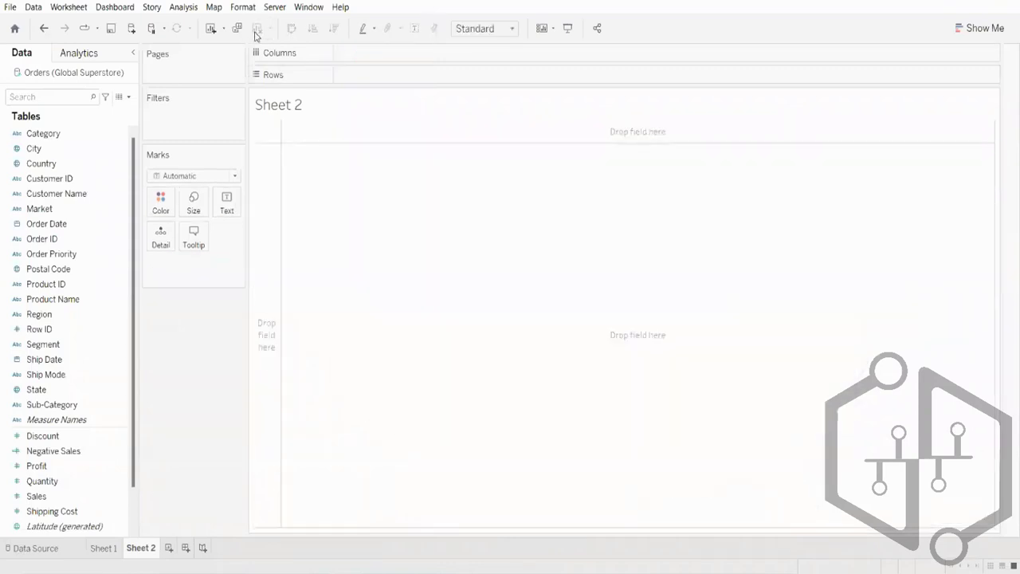
pyautogui.click(104, 549)
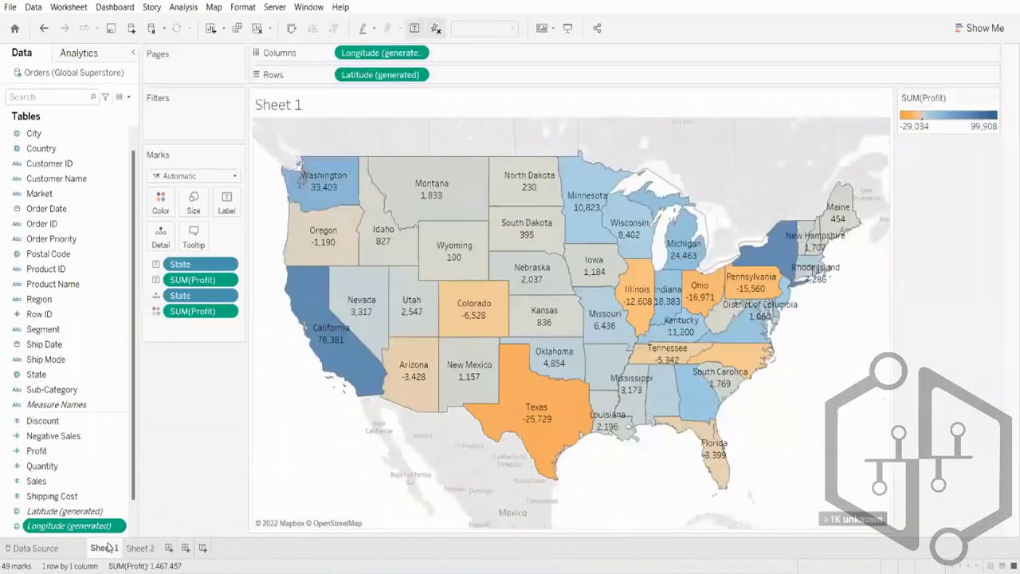
pyautogui.click(258, 29)
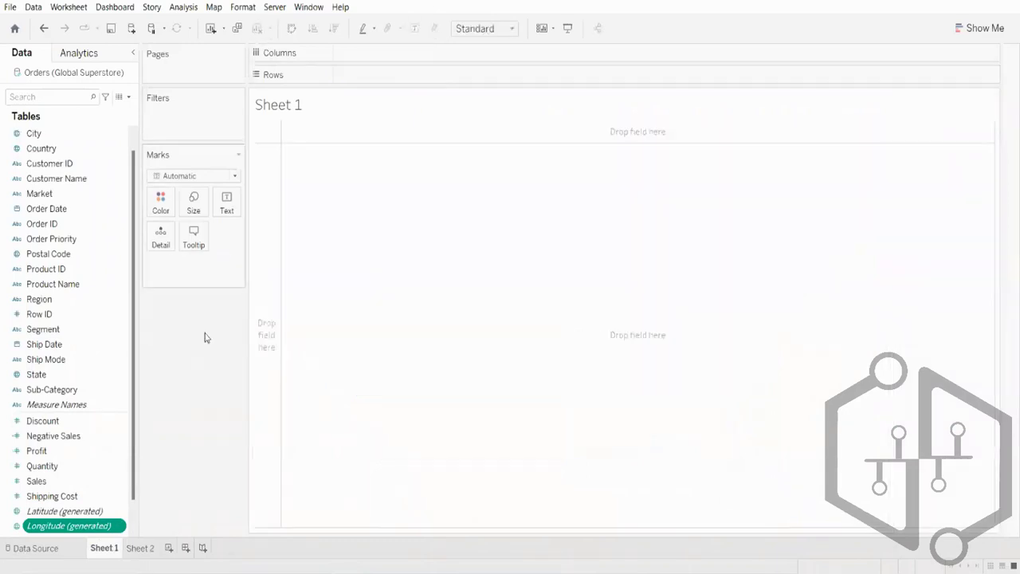
pyautogui.click(142, 549)
pyautogui.click(105, 549)
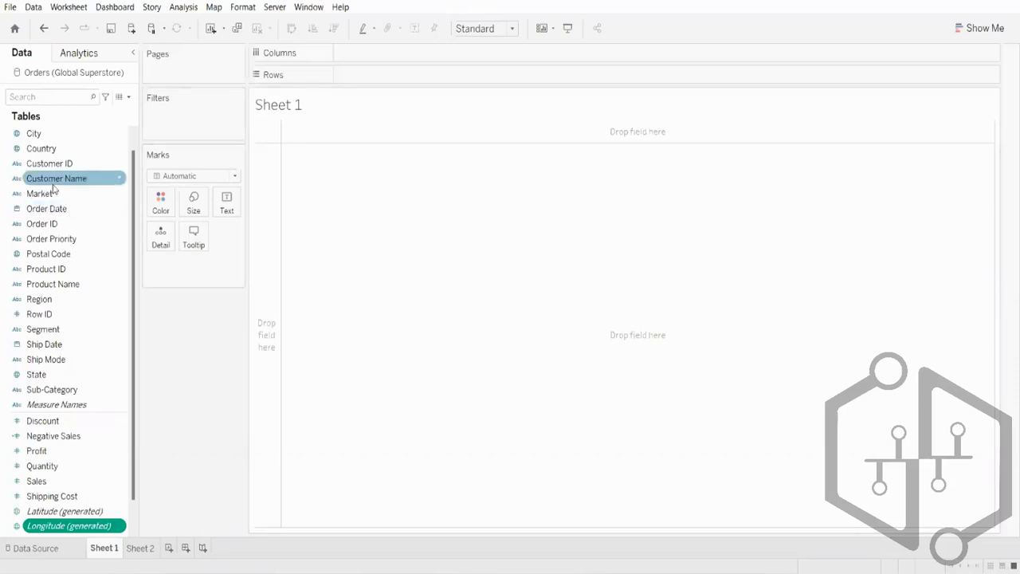
pyautogui.click(130, 552)
pyautogui.click(115, 552)
pyautogui.click(137, 552)
pyautogui.click(111, 552)
pyautogui.click(132, 551)
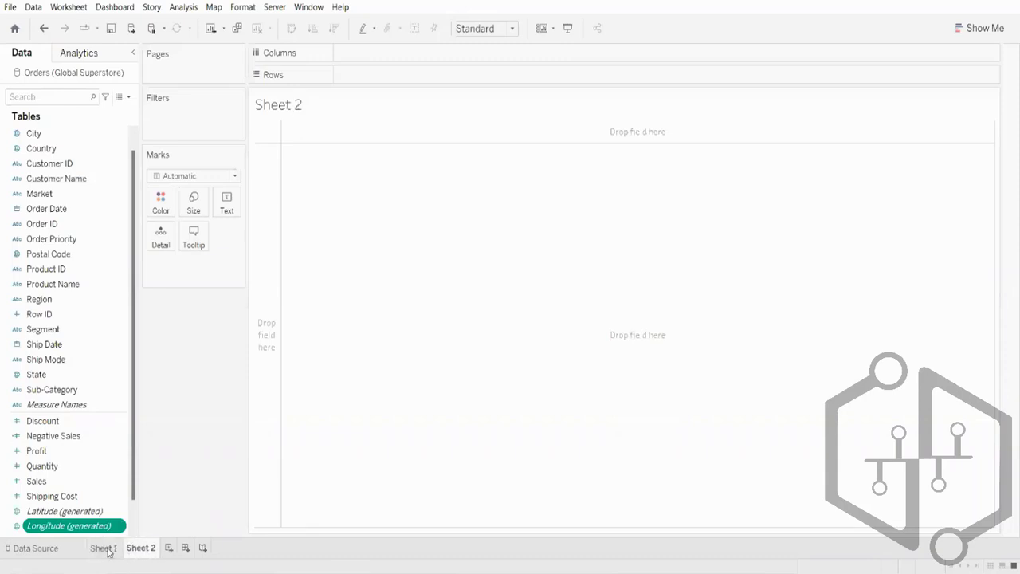
pyautogui.click(108, 552)
pyautogui.click(136, 552)
pyautogui.click(108, 551)
pyautogui.click(136, 552)
pyautogui.click(107, 552)
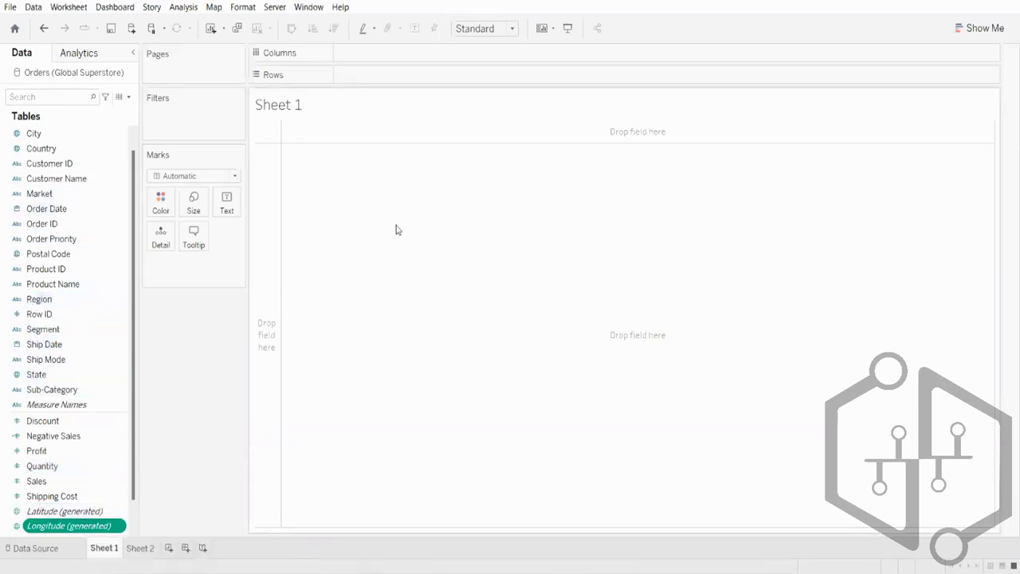
# Add a third worksheet, delete it again and delete Sheet 2 as well
pyautogui.click(169, 549)
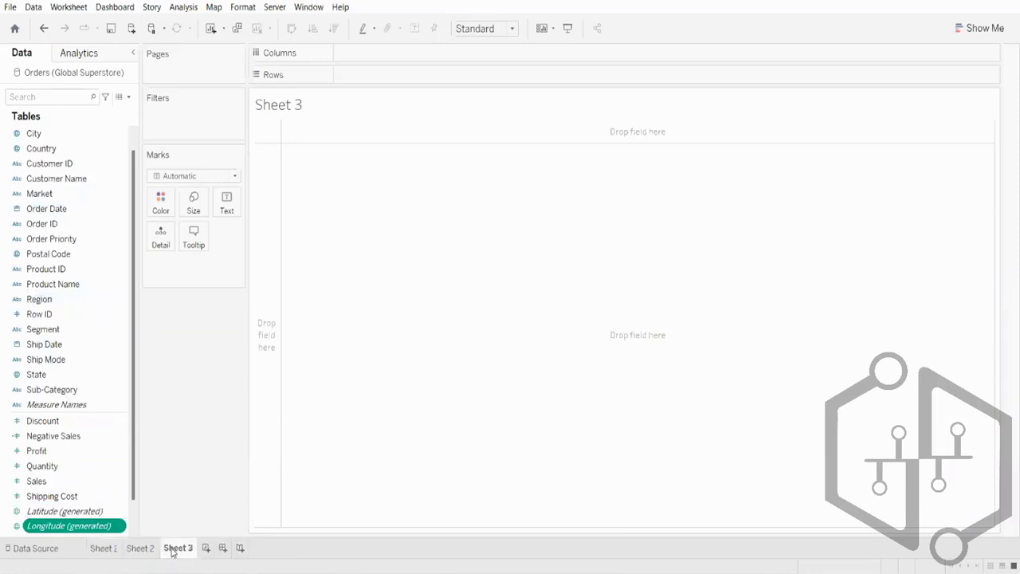
pyautogui.rightClick(174, 551)
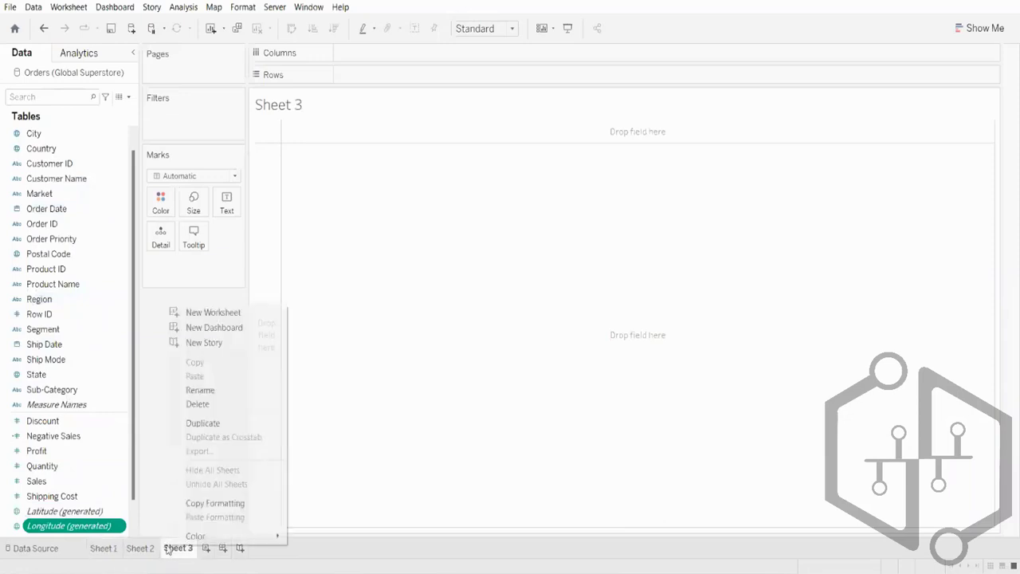
pyautogui.click(207, 404)
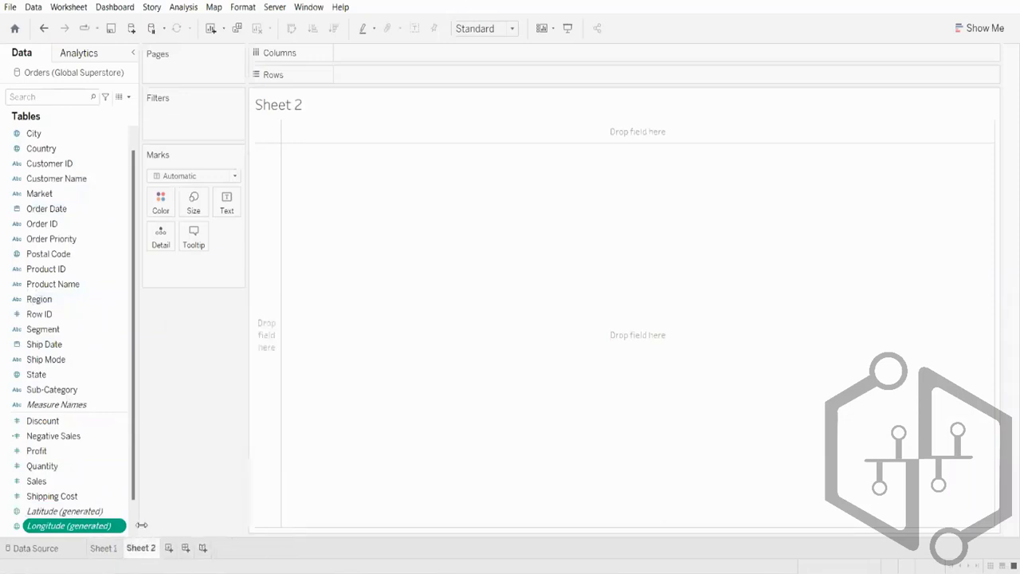
pyautogui.rightClick(138, 549)
pyautogui.click(169, 404)
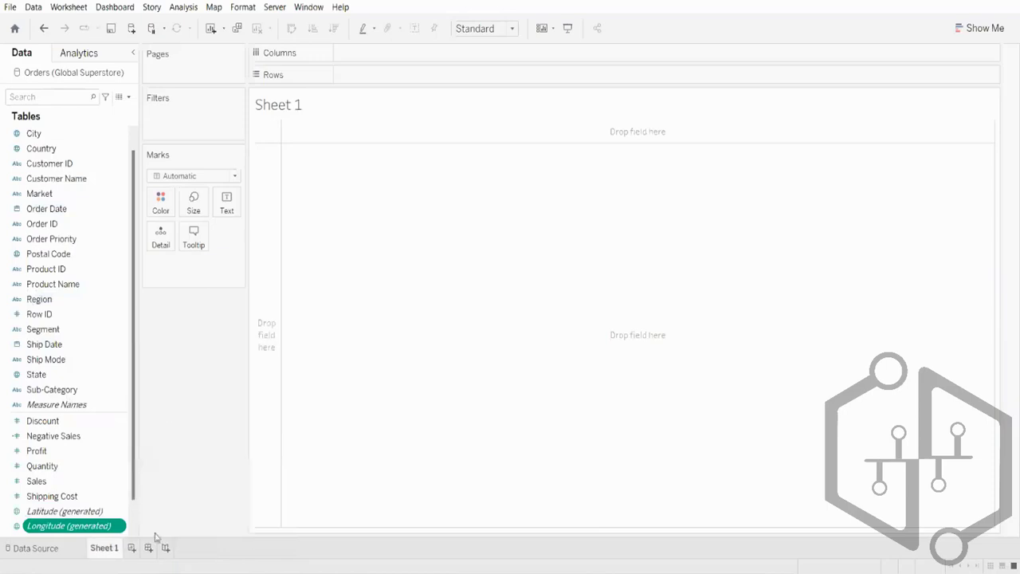
# Create a new dashboard and delete the empty Sheet 1
pyautogui.click(148, 547)
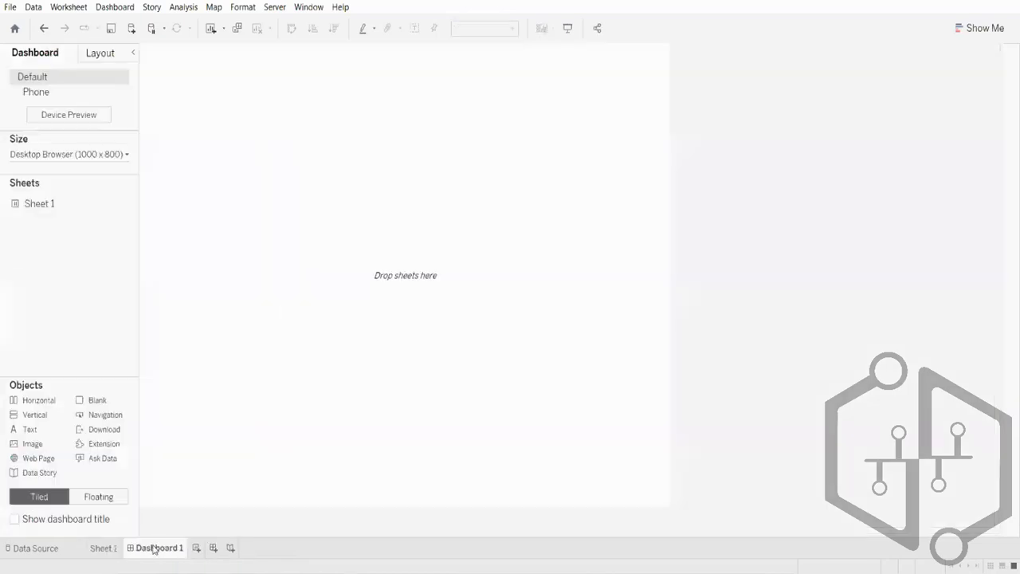
pyautogui.moveTo(28, 203)
pyautogui.click(104, 549)
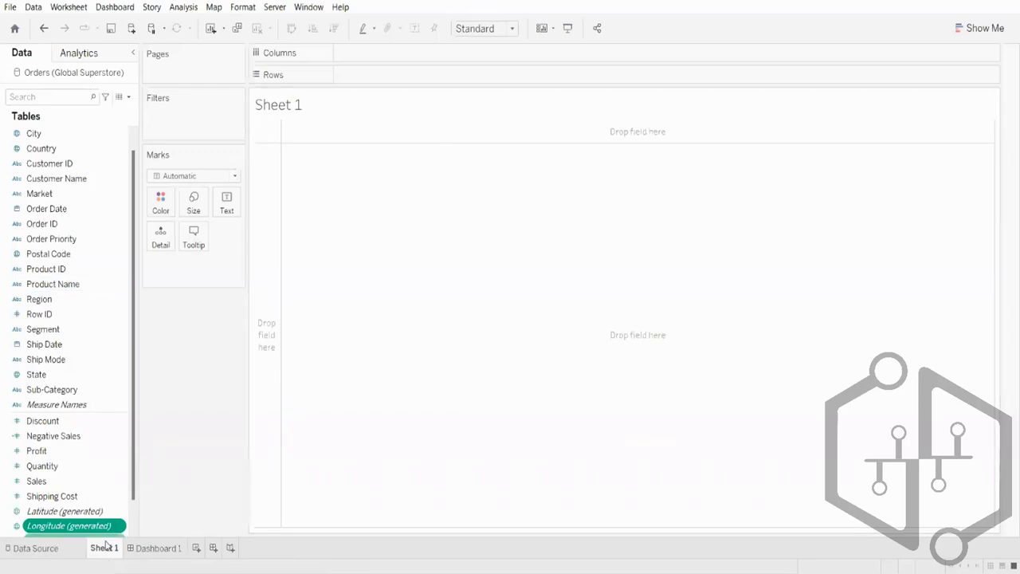
pyautogui.rightClick(103, 549)
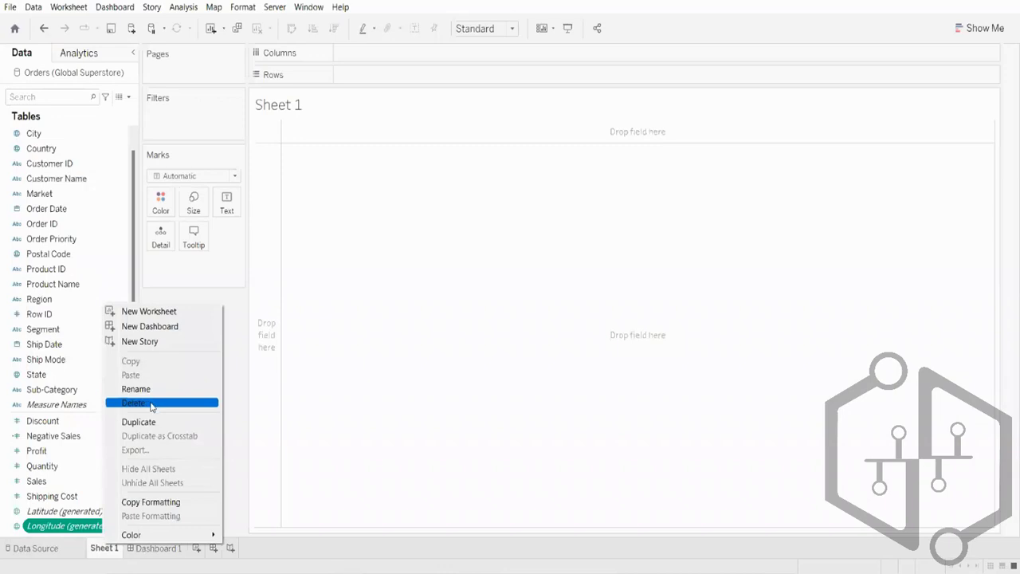
pyautogui.click(152, 404)
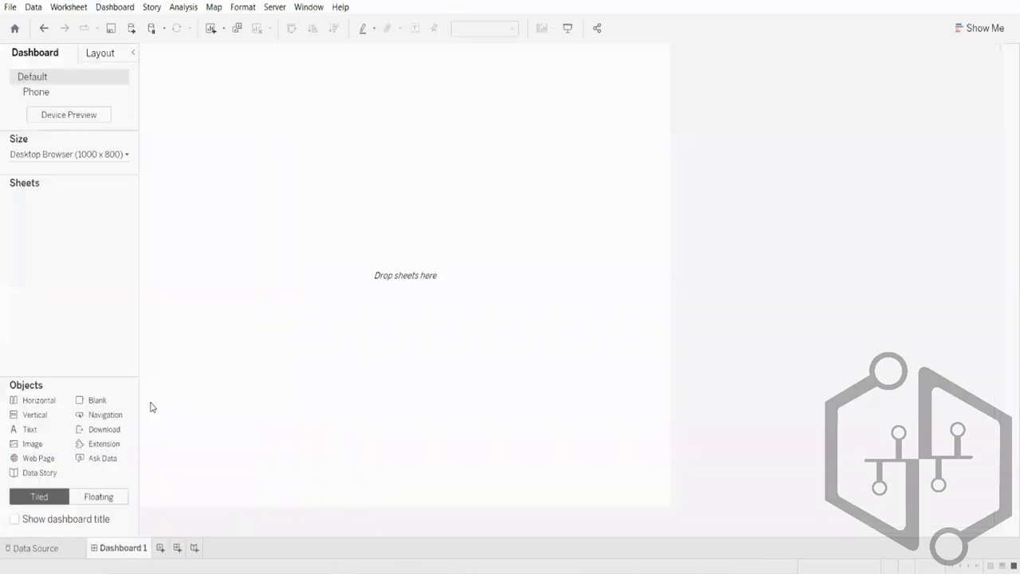
# Add a new worksheet and move it ahead of Dashboard 1
pyautogui.click(74, 549)
pyautogui.click(107, 547)
pyautogui.moveTo(114, 554)
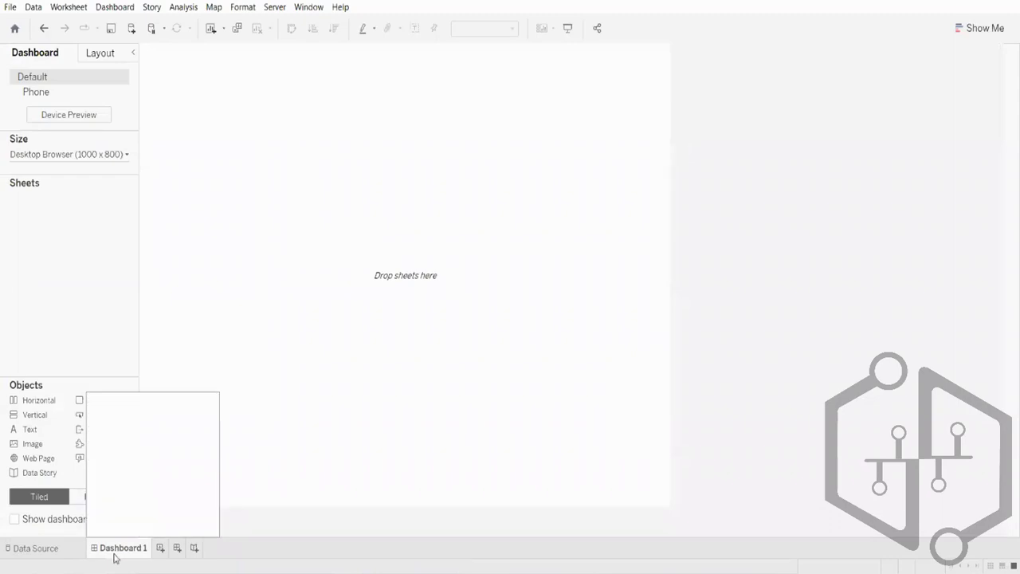
pyautogui.click(160, 548)
pyautogui.moveTo(170, 548); pyautogui.dragTo(101, 550)
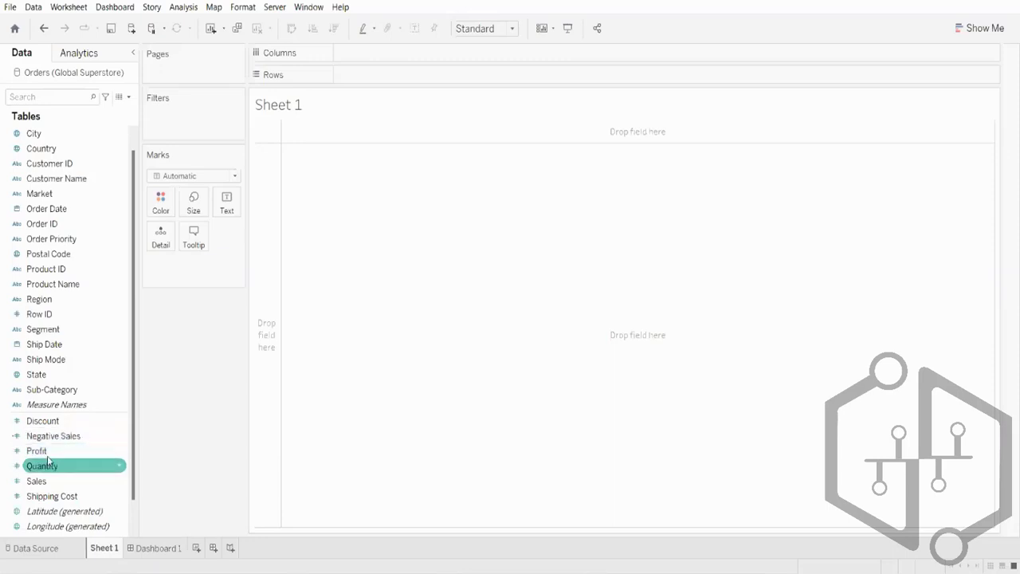
# Chart Sales in rows against Segment and Order ID in columns, and sort the bars by Sales in descending order
pyautogui.doubleClick(39, 329)
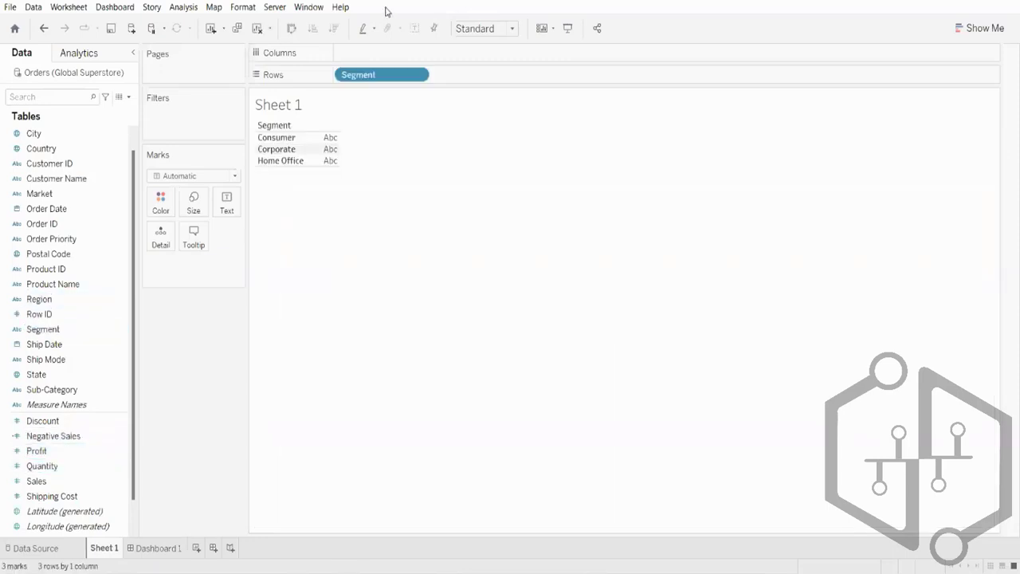
pyautogui.moveTo(358, 73); pyautogui.dragTo(361, 55)
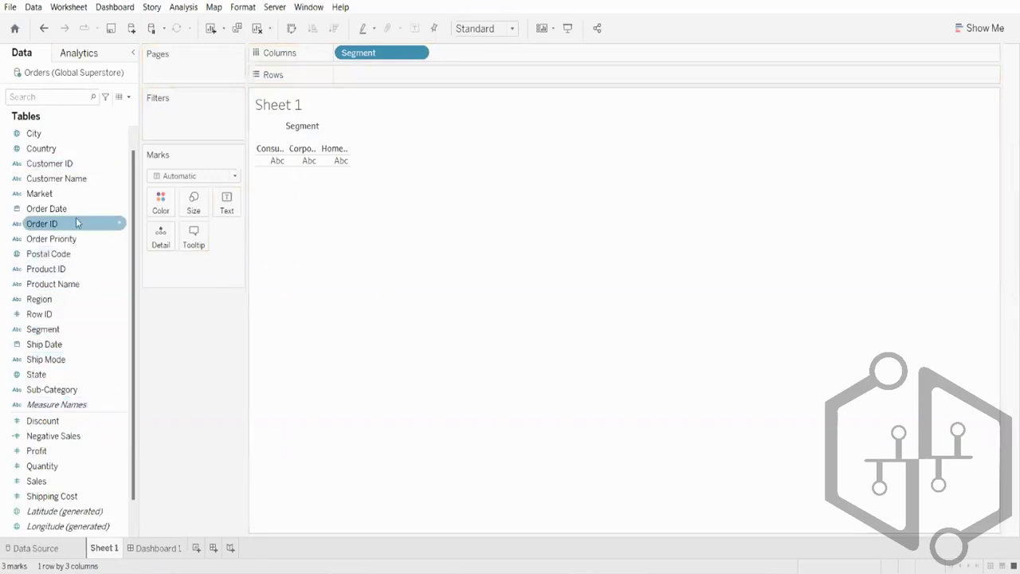
pyautogui.moveTo(77, 223); pyautogui.dragTo(615, 50)
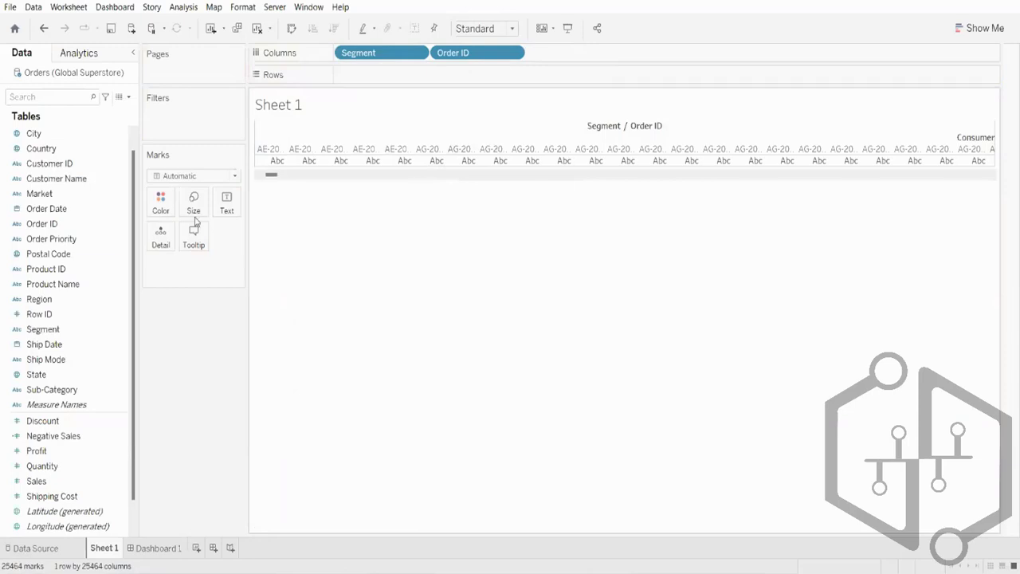
pyautogui.moveTo(46, 470); pyautogui.dragTo(374, 78)
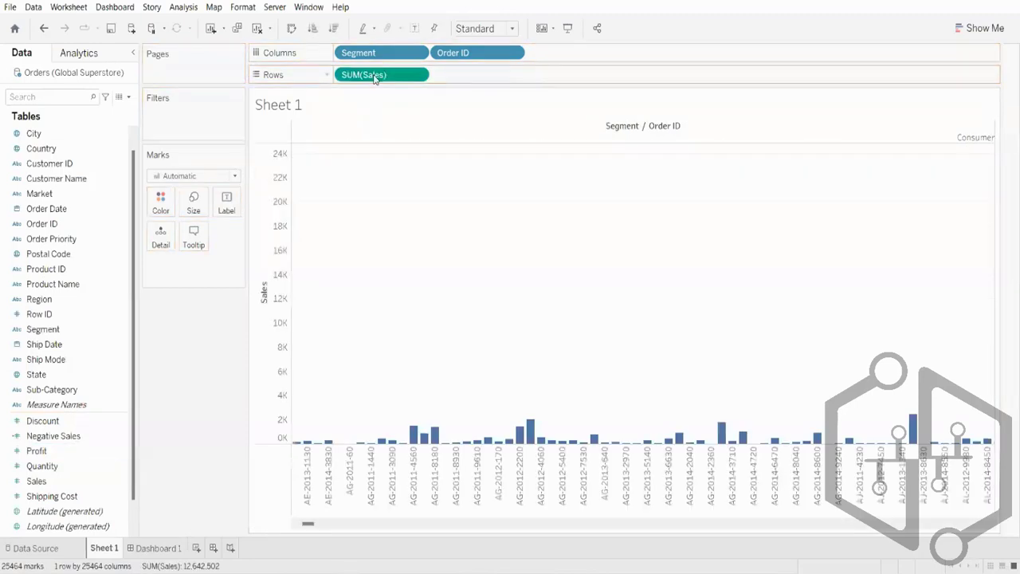
pyautogui.click(264, 278)
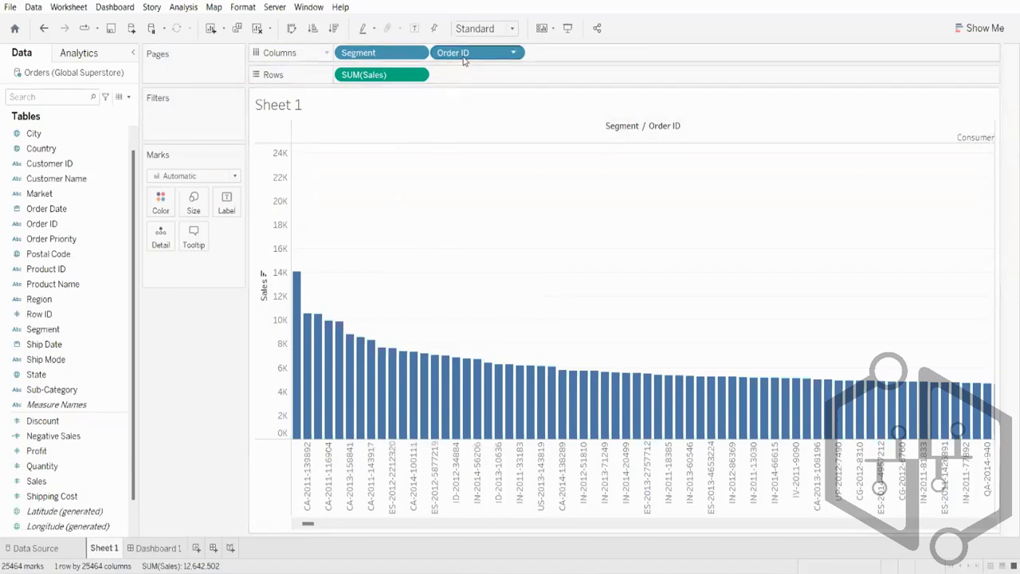
# Replace Order ID in the columns with the year of Order Date and color the lines by Category
pyautogui.moveTo(464, 61); pyautogui.dragTo(48, 404)
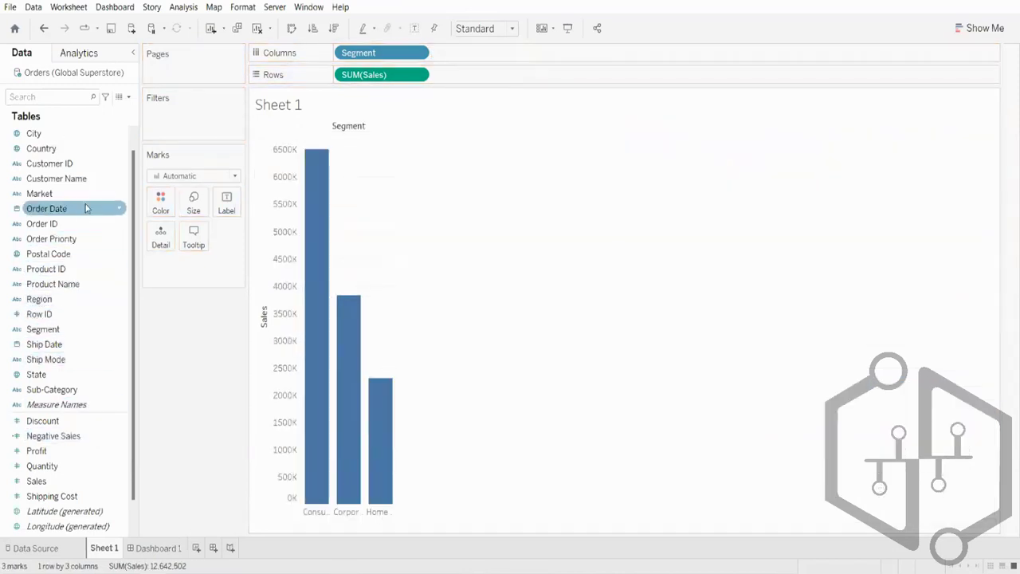
pyautogui.moveTo(85, 211); pyautogui.dragTo(531, 62)
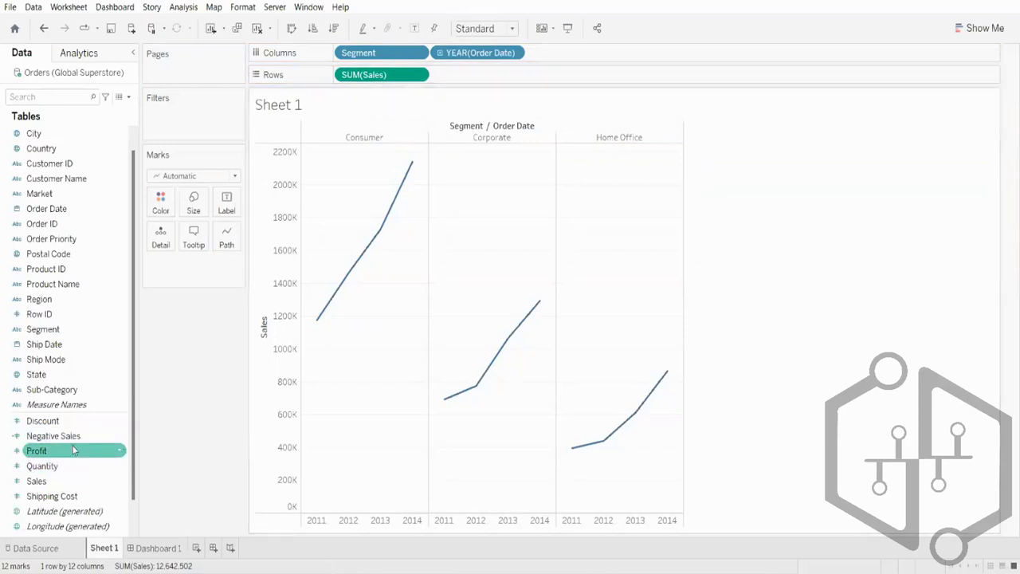
pyautogui.scroll(1, 80, 180)
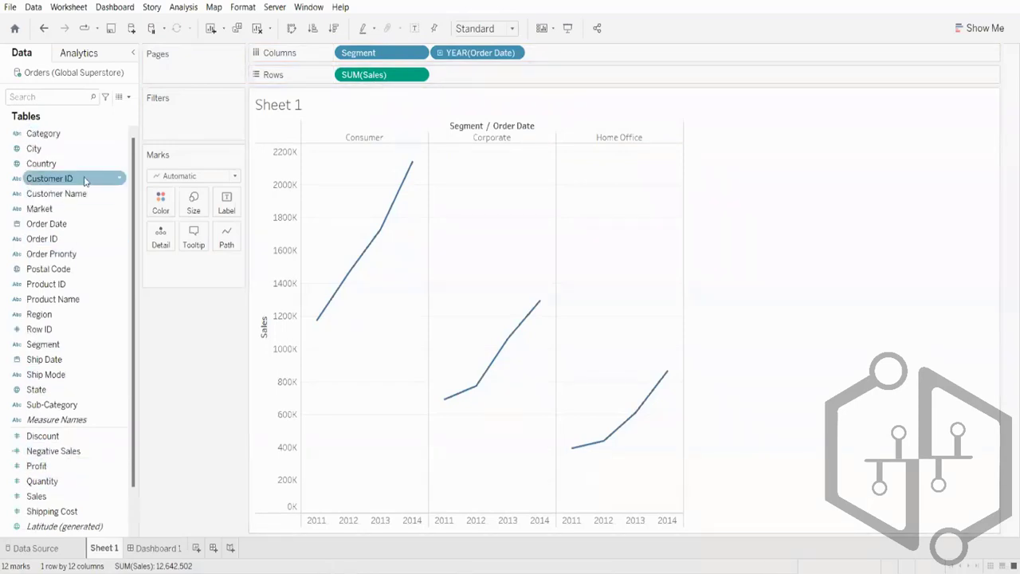
pyautogui.moveTo(96, 133); pyautogui.dragTo(171, 203)
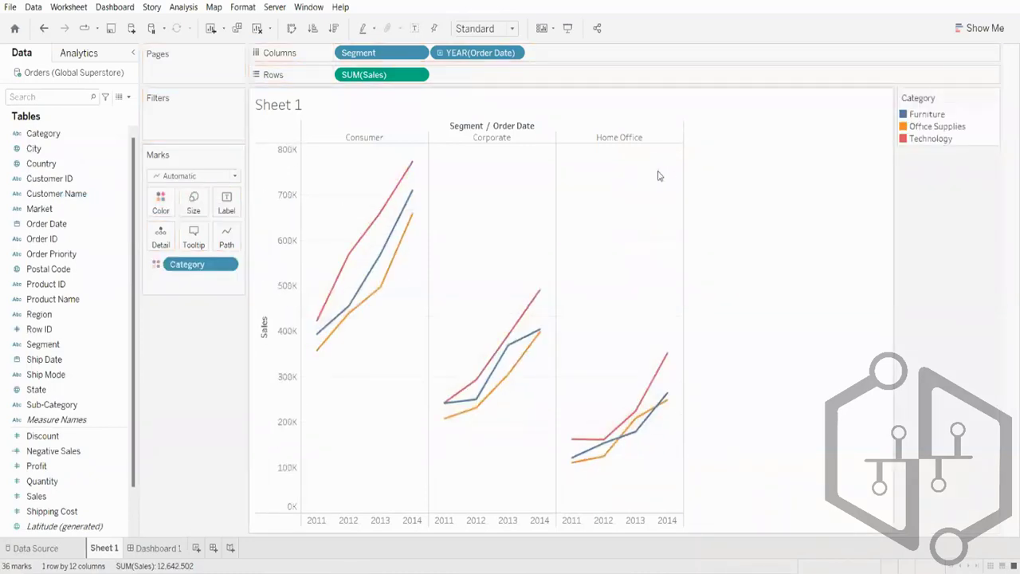
# Change the mark type to Area and fit the chart to Entire View
pyautogui.click(234, 175)
pyautogui.click(190, 235)
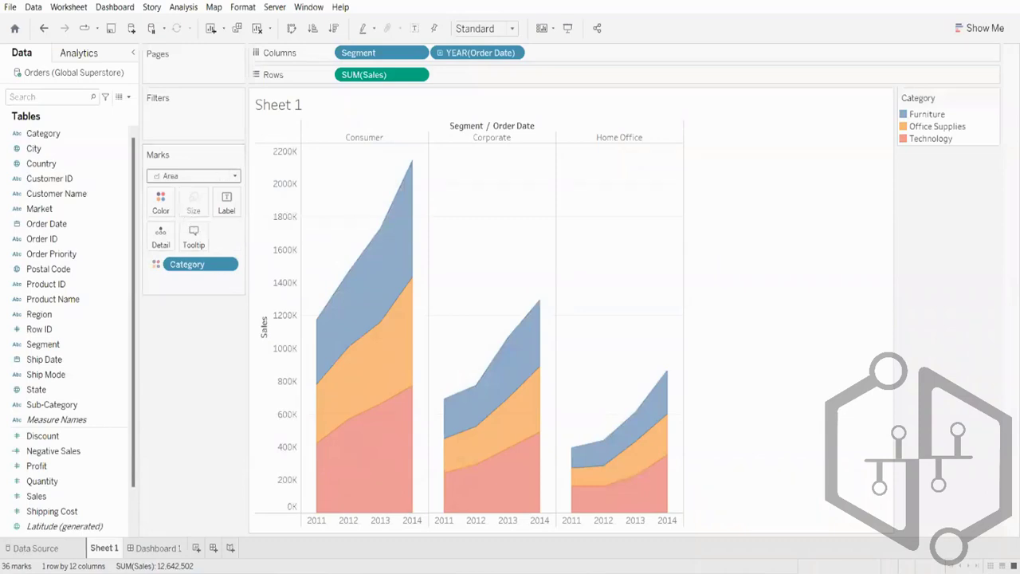
pyautogui.click(485, 28)
pyautogui.click(473, 81)
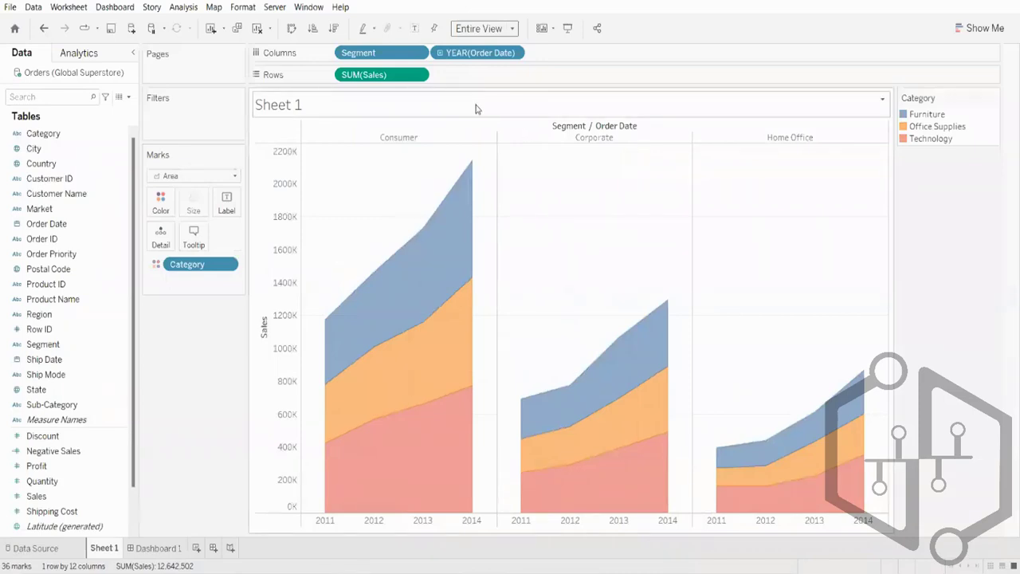
# Apply a Running Total quick table calculation to the Sales measure in the rows
pyautogui.rightClick(386, 75)
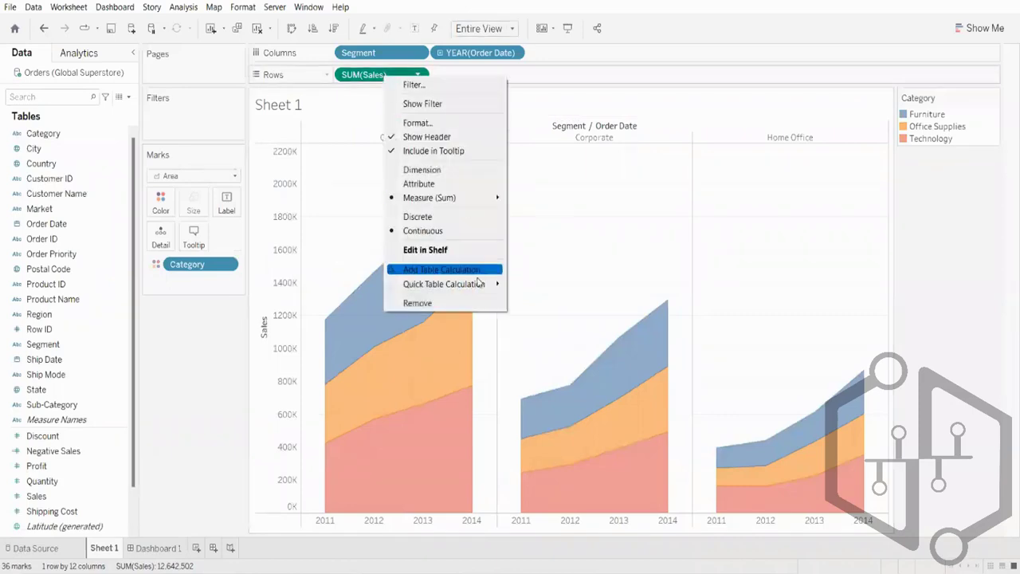
pyautogui.moveTo(479, 285)
pyautogui.click(534, 286)
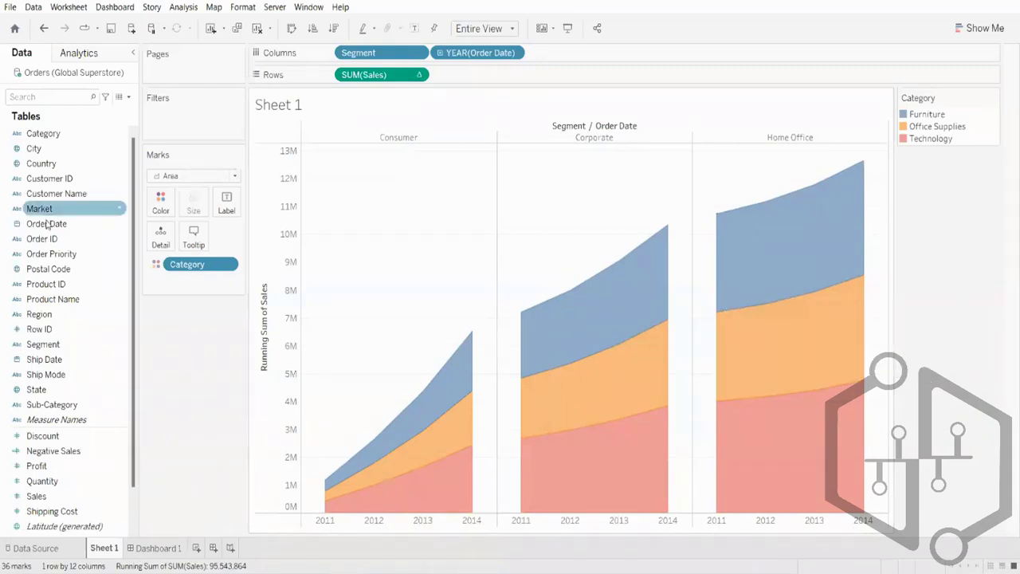
# Label the areas with the sum of Sales and remove those labels again
pyautogui.moveTo(44, 505); pyautogui.dragTo(216, 209)
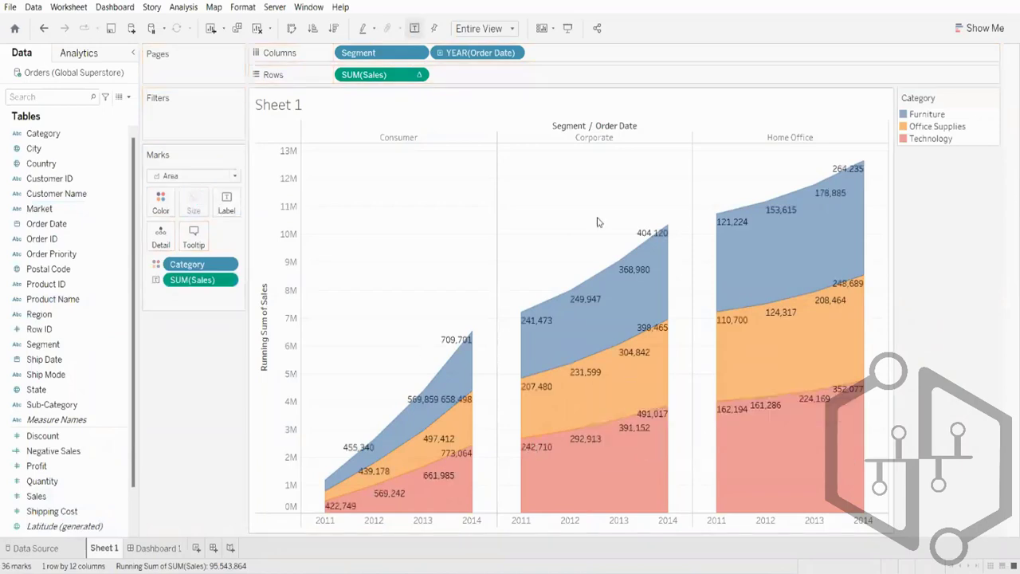
pyautogui.moveTo(576, 317)
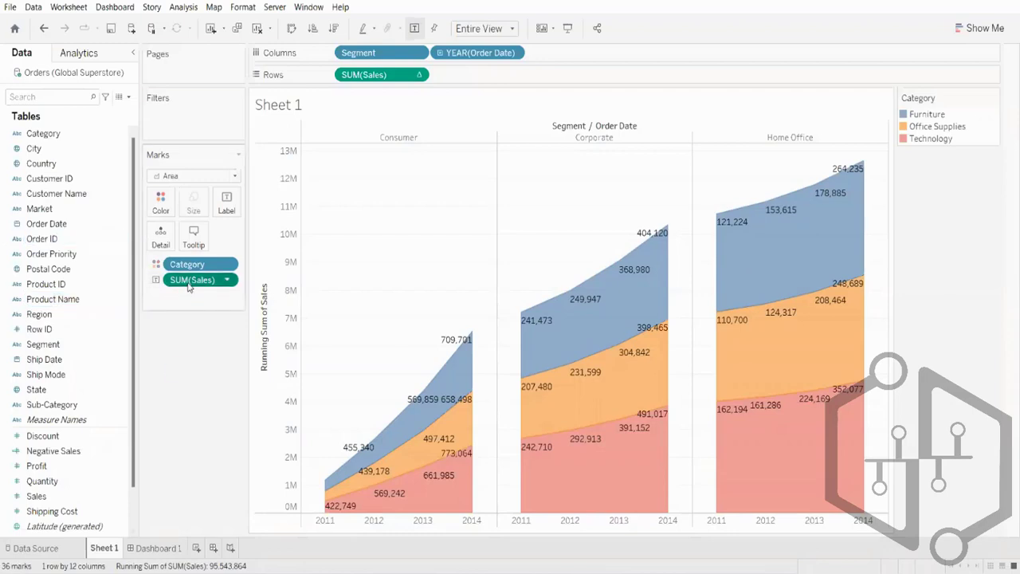
pyautogui.moveTo(169, 279); pyautogui.dragTo(194, 401)
pyautogui.moveTo(866, 221)
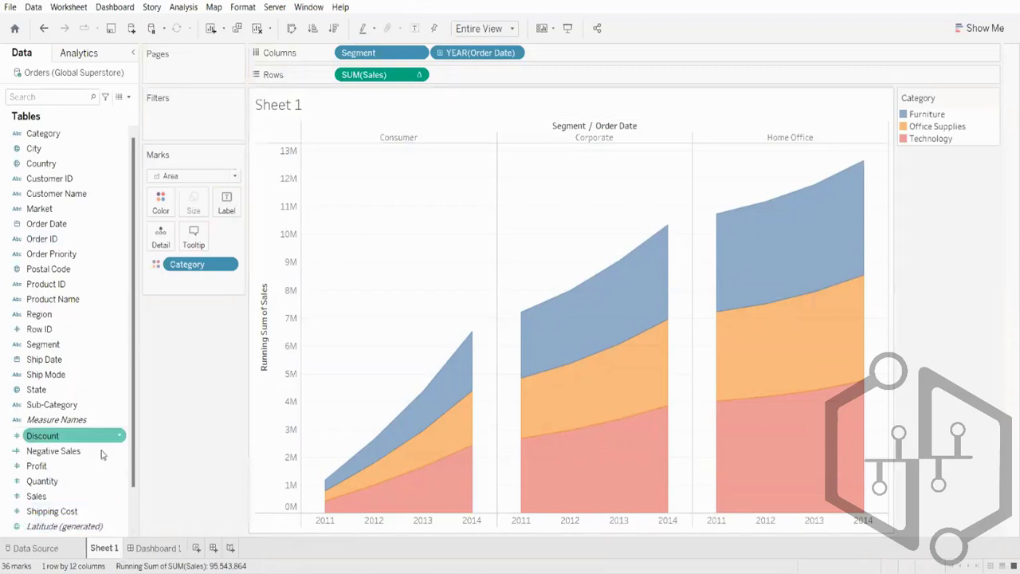
# Rename Sheet 1 as "Running TOTAL BY Segment"
pyautogui.doubleClick(109, 549)
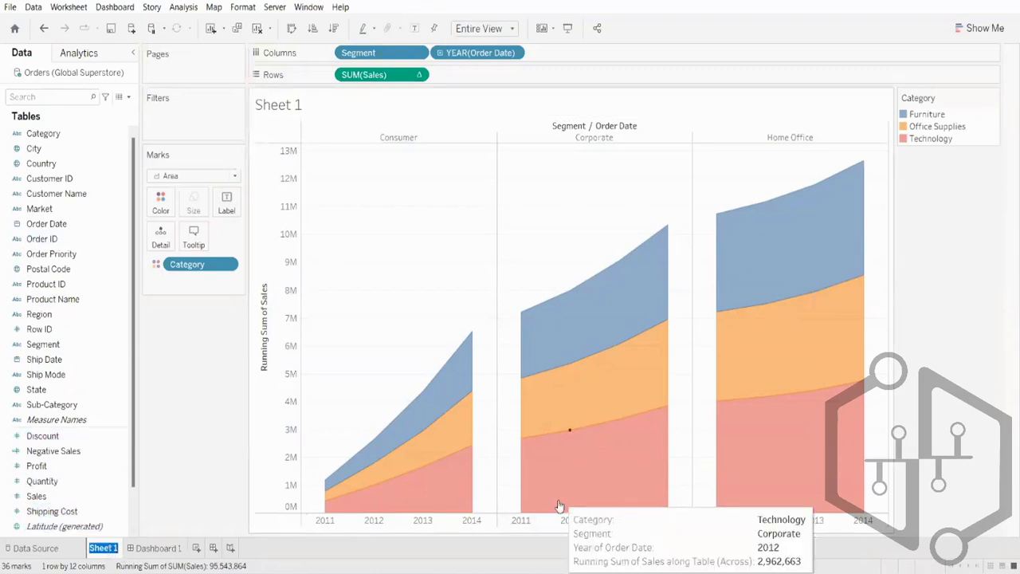
pyautogui.press('capslock')
pyautogui.write('R')
pyautogui.press('capslock')
pyautogui.write('un')
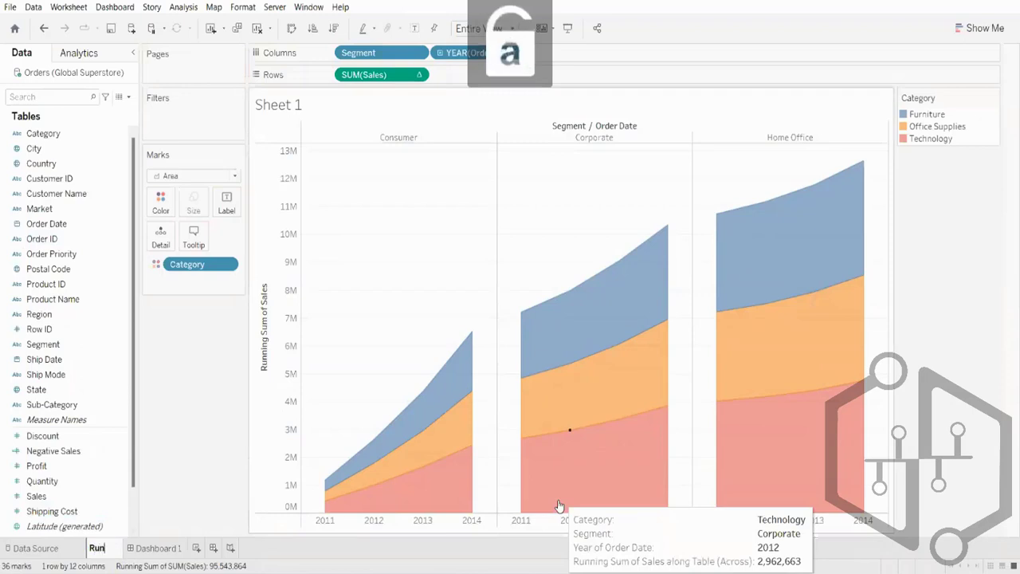
pyautogui.write('ning')
pyautogui.press('capslock')
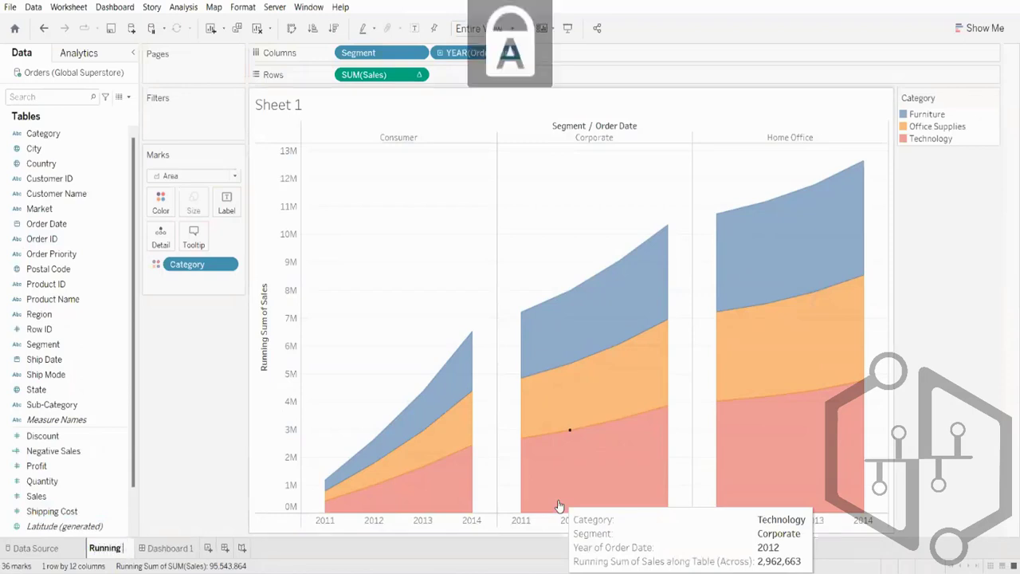
pyautogui.write('T')
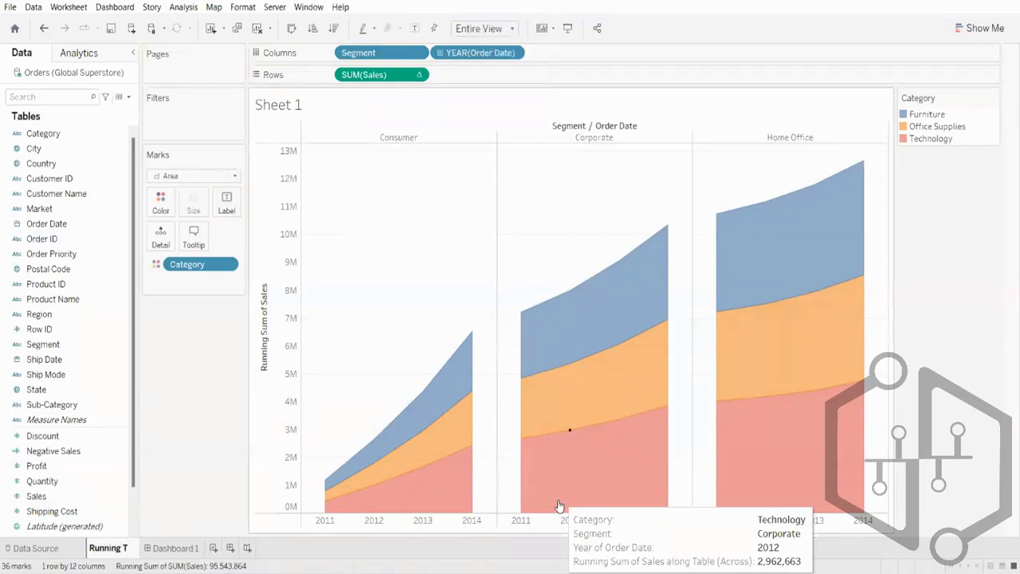
pyautogui.write('OTAL BY')
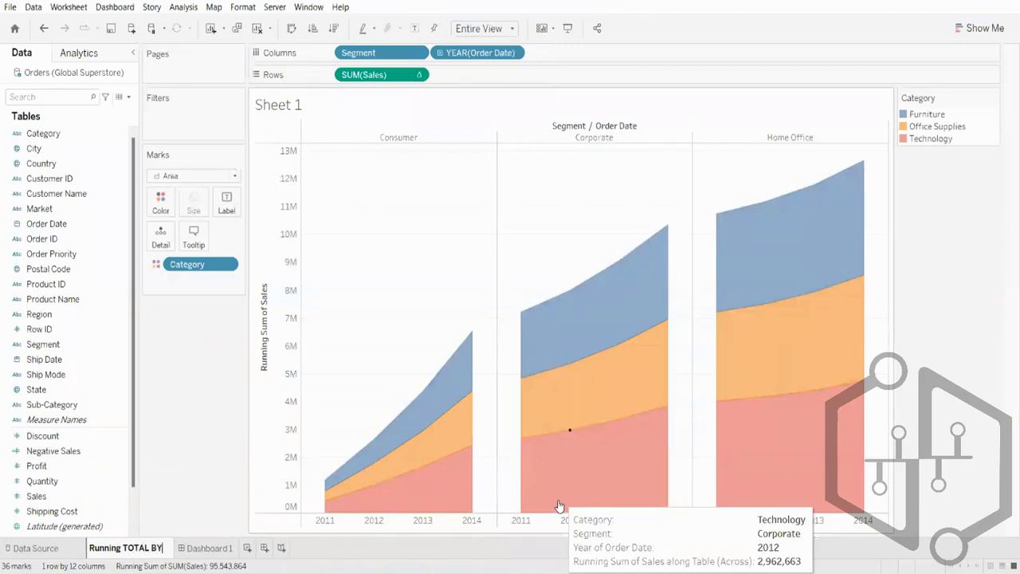
pyautogui.press('capslock')
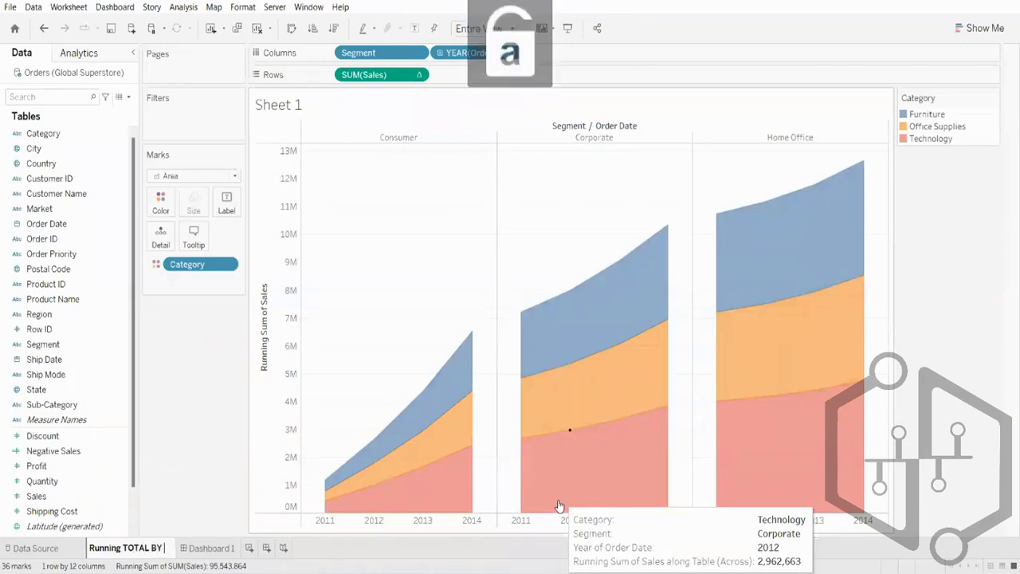
pyautogui.write('sEG')
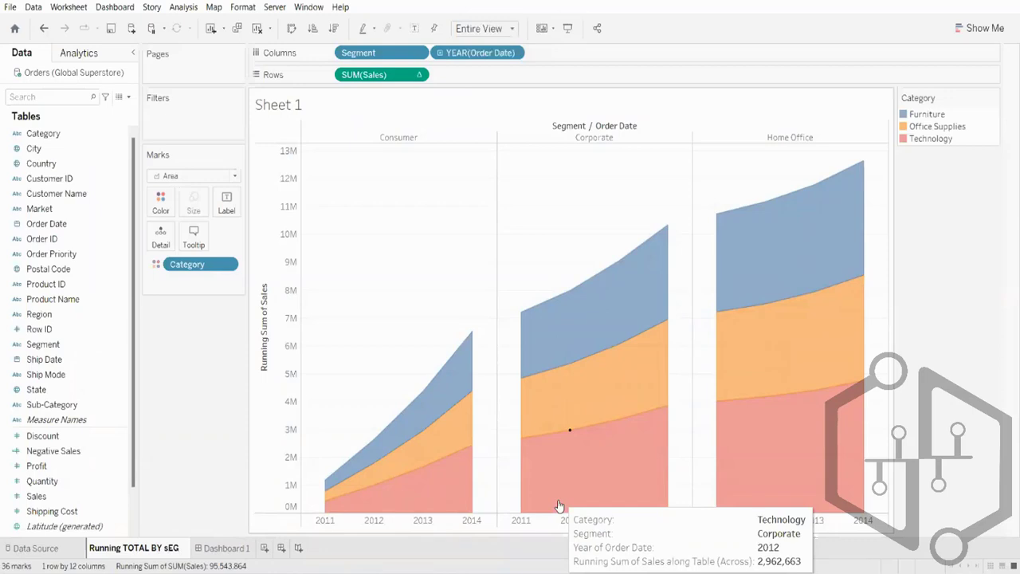
pyautogui.write('MENT')
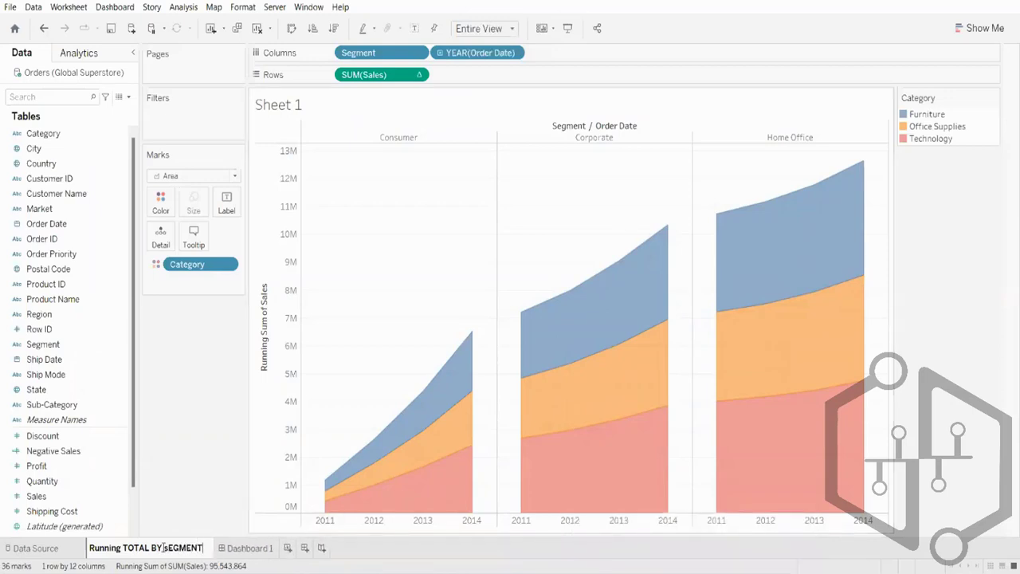
pyautogui.moveTo(208, 549); pyautogui.dragTo(165, 550)
pyautogui.doubleClick(165, 548)
pyautogui.press('capslock')
pyautogui.write('S')
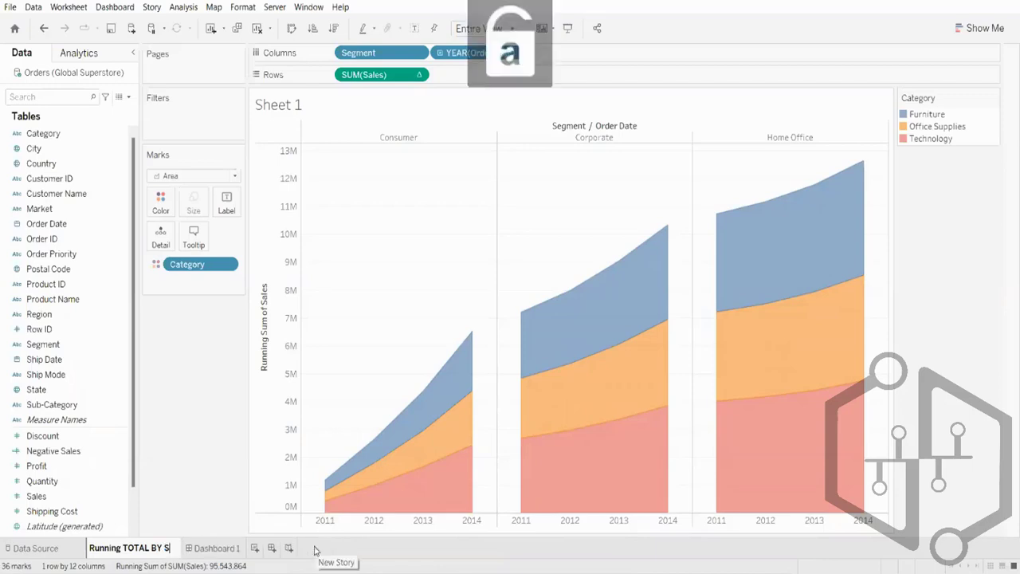
pyautogui.write('egment')
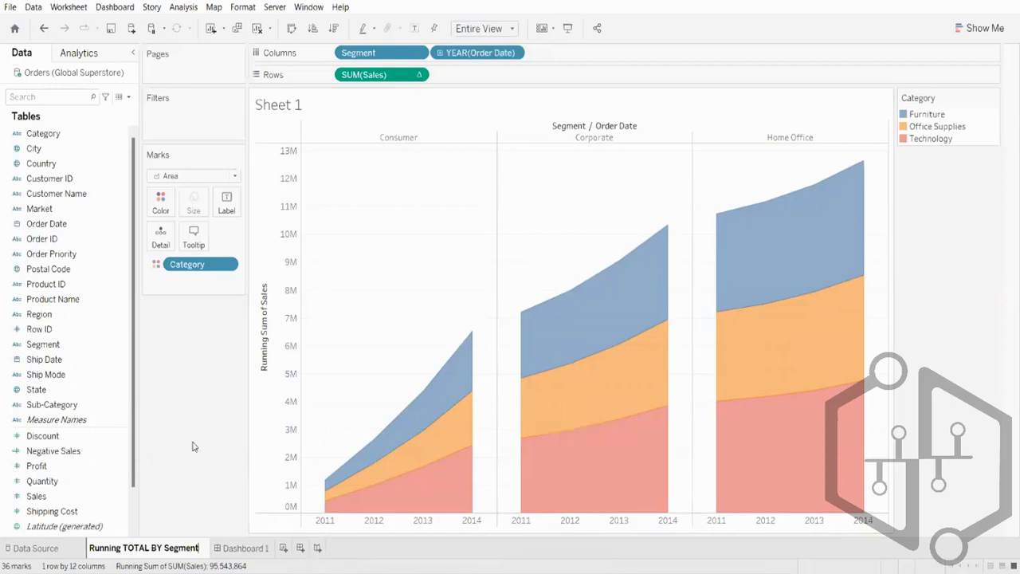
pyautogui.press('Return')
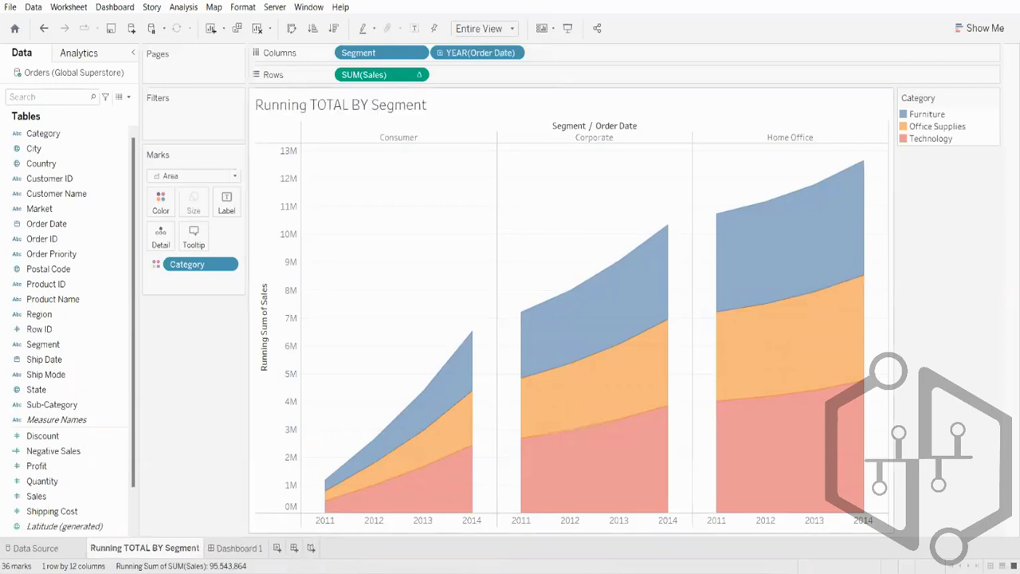
# Delete the empty Dashboard 1 from the workbook
pyautogui.moveTo(314, 572)
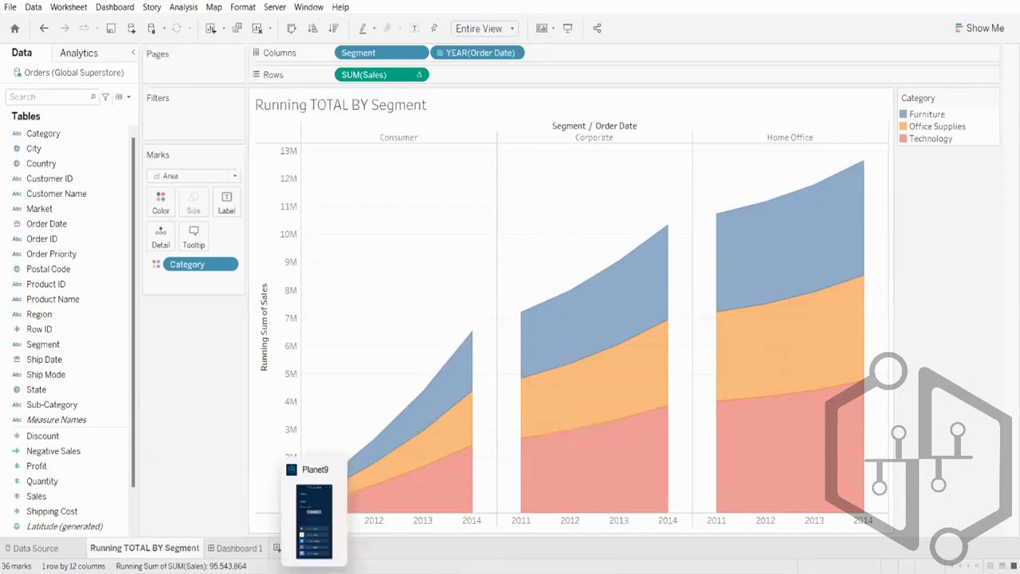
pyautogui.rightClick(239, 548)
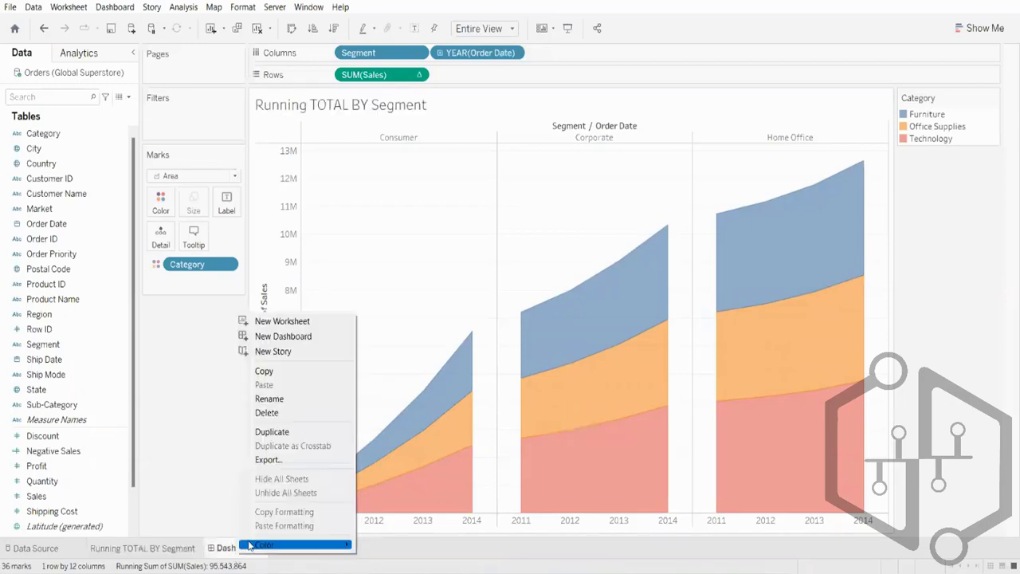
pyautogui.click(314, 413)
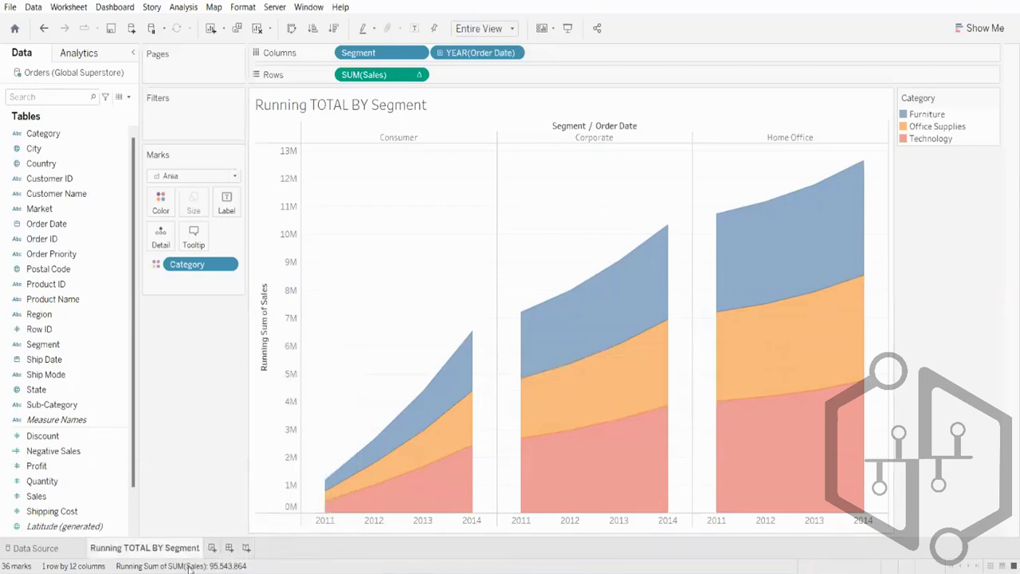
# On a new worksheet, build a horizontal bar chart of Sales by Sub-Category, coloured by Category
pyautogui.click(212, 548)
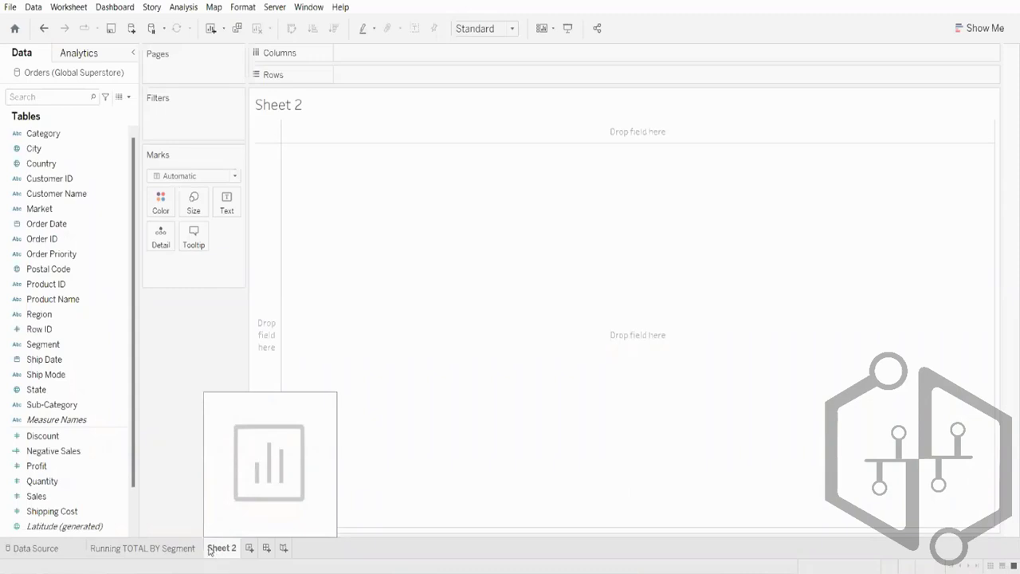
pyautogui.doubleClick(50, 496)
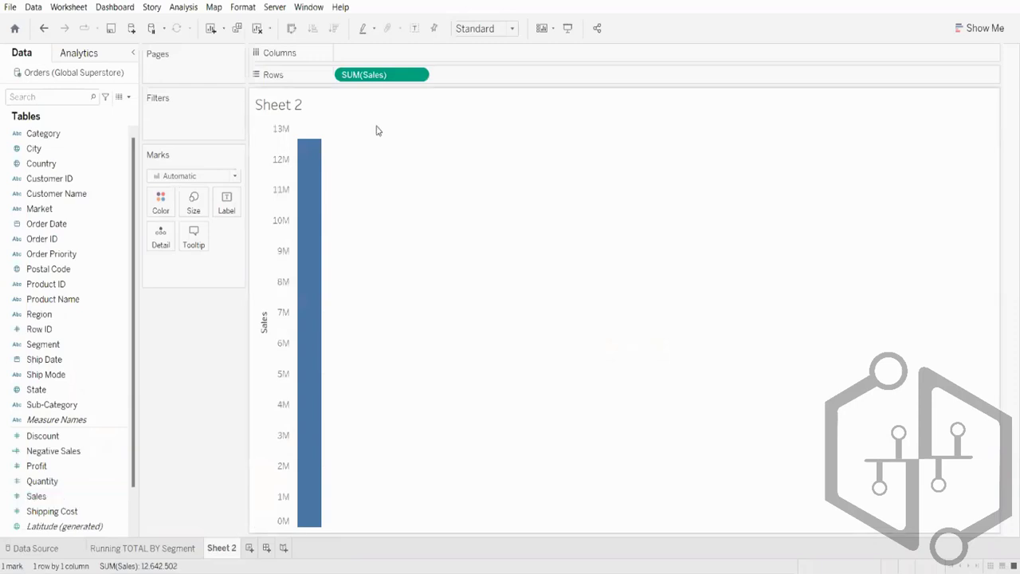
pyautogui.moveTo(377, 77); pyautogui.dragTo(385, 62)
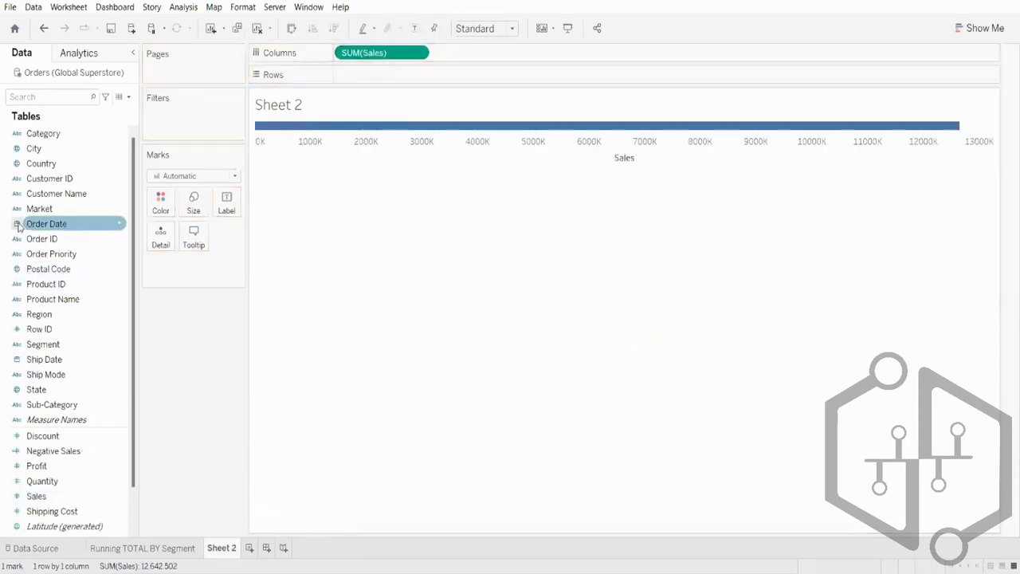
pyautogui.moveTo(76, 407); pyautogui.dragTo(427, 77)
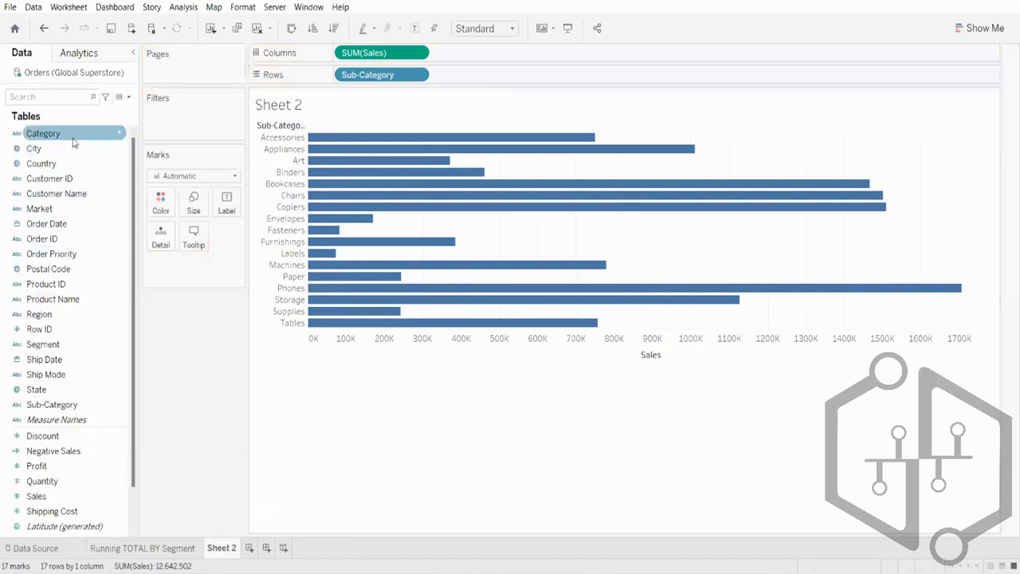
pyautogui.moveTo(41, 133); pyautogui.dragTo(163, 211)
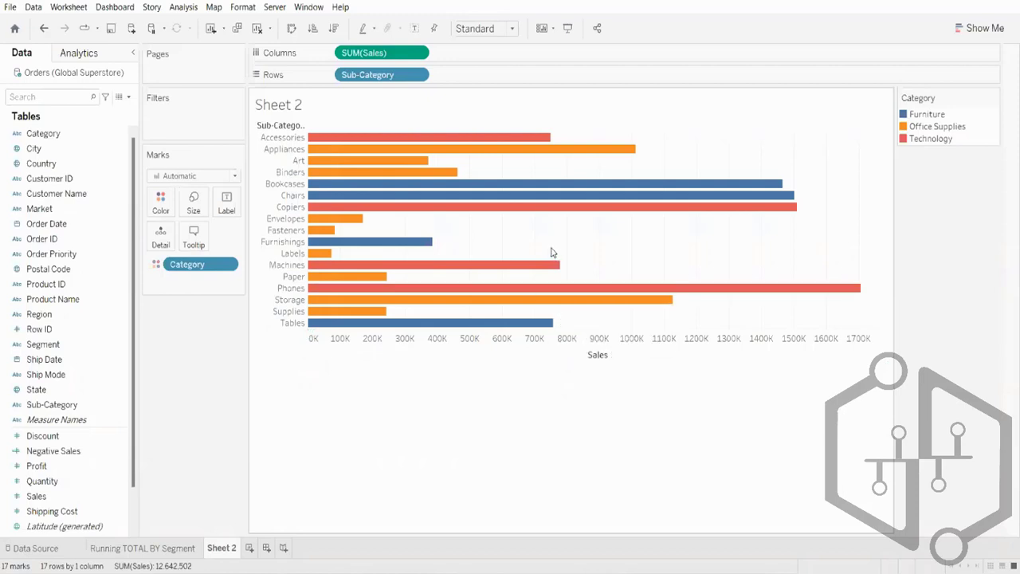
# Rename the bar chart worksheet as Sales by Category
pyautogui.doubleClick(222, 549)
pyautogui.press('capslock')
pyautogui.write('S')
pyautogui.press('capslock')
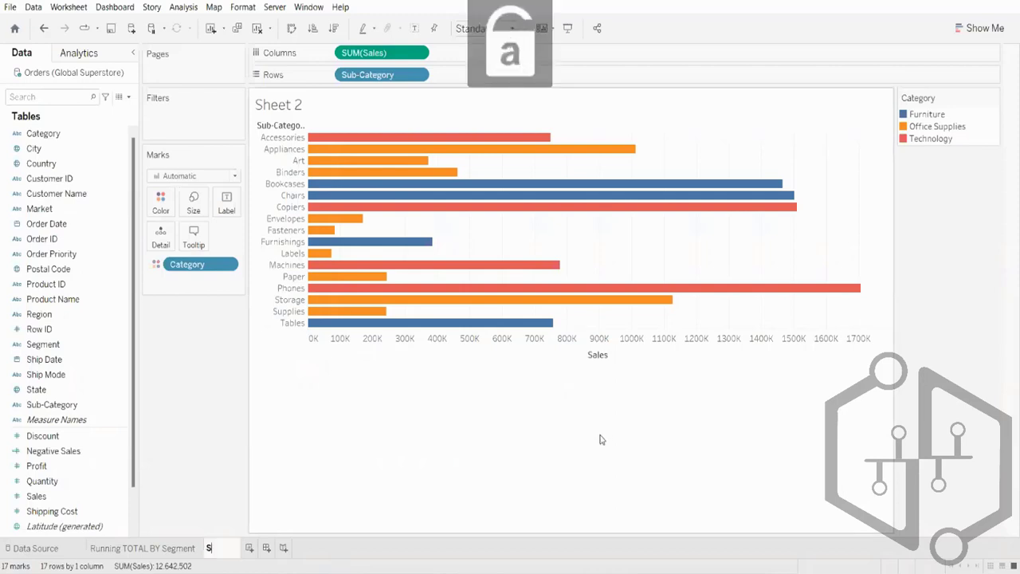
pyautogui.write('a')
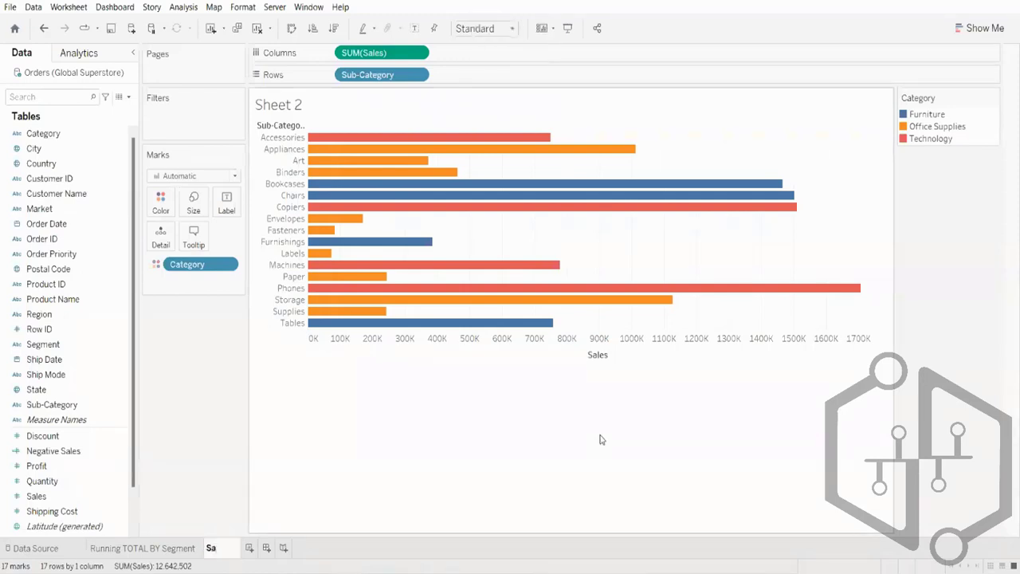
pyautogui.write('les by')
pyautogui.press('capslock')
pyautogui.write('C')
pyautogui.press('capslock')
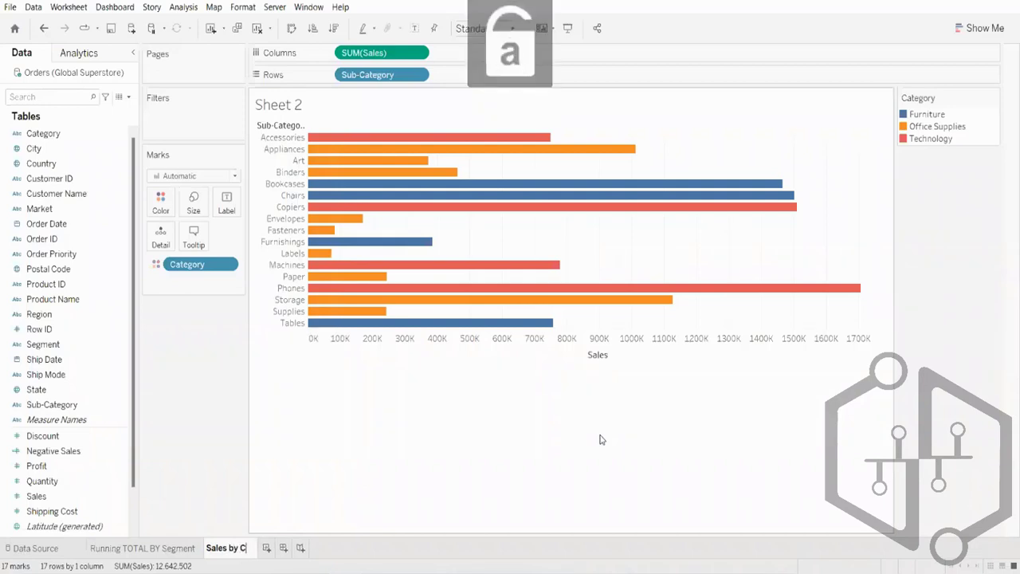
pyautogui.write('ategory')
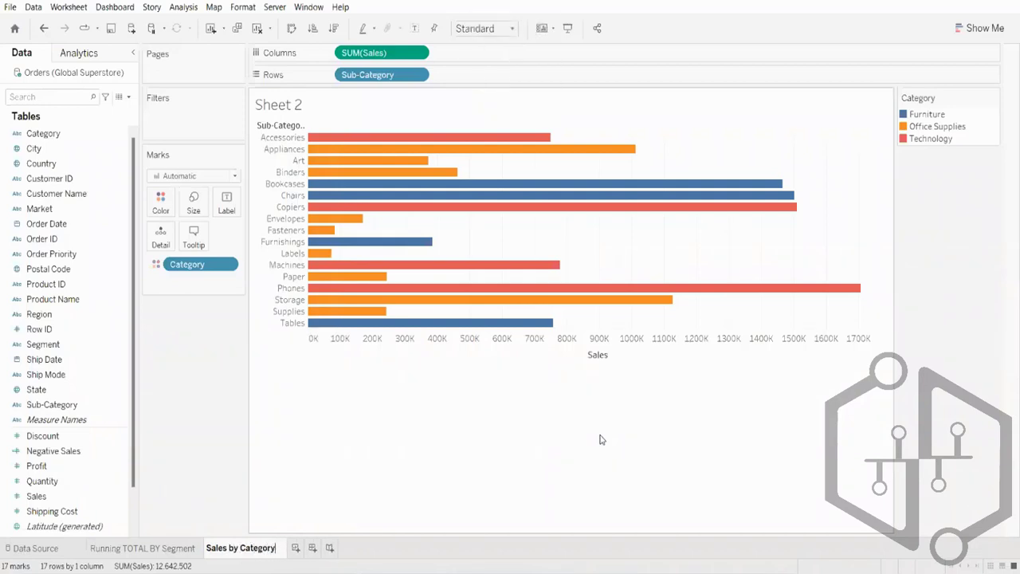
pyautogui.click(315, 497)
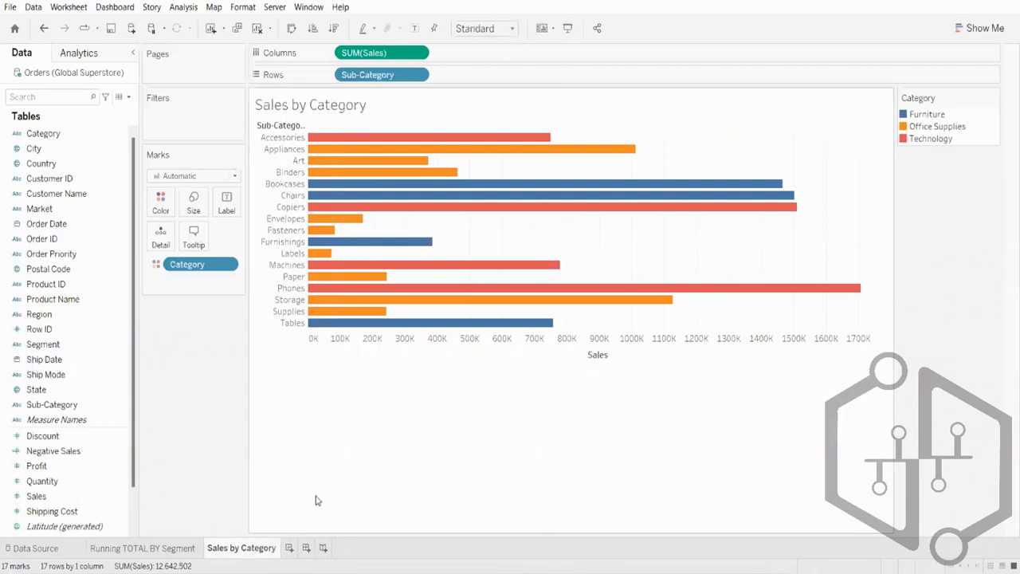
# On a new worksheet, build a filled map of Sales by State
pyautogui.click(290, 548)
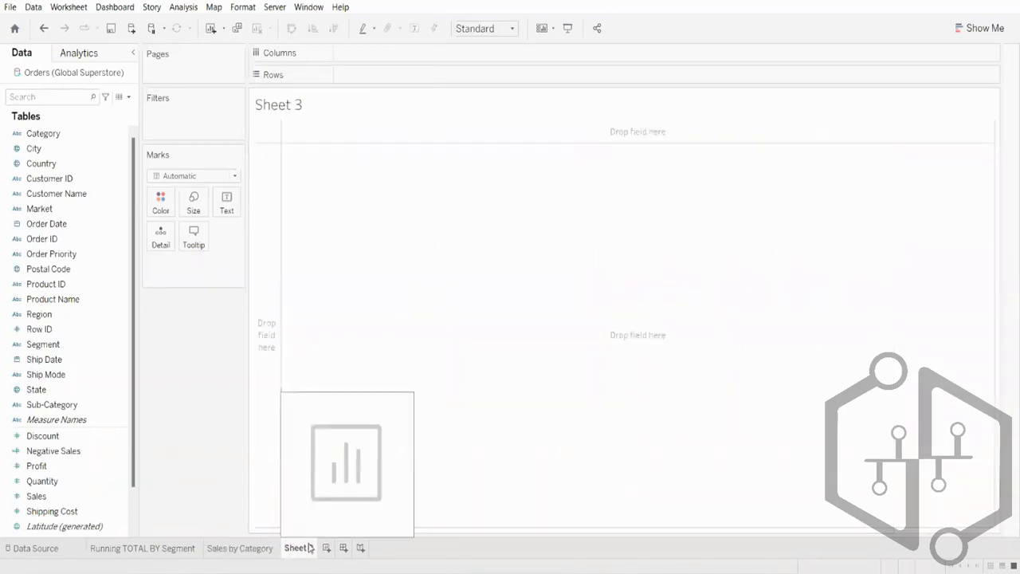
pyautogui.click(51, 391)
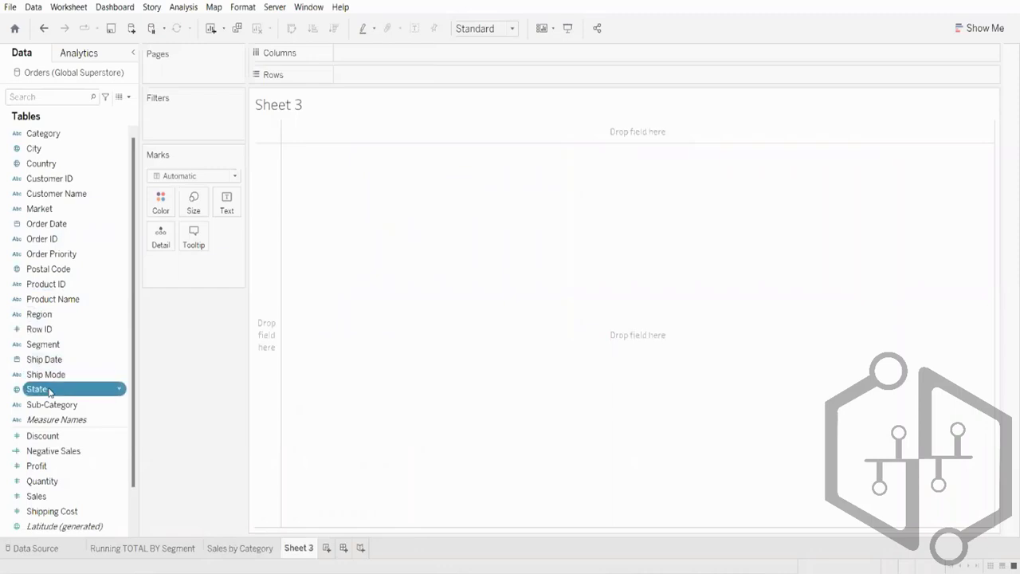
pyautogui.keyDown('ctrl'); pyautogui.click(82, 500); pyautogui.keyUp('ctrl')
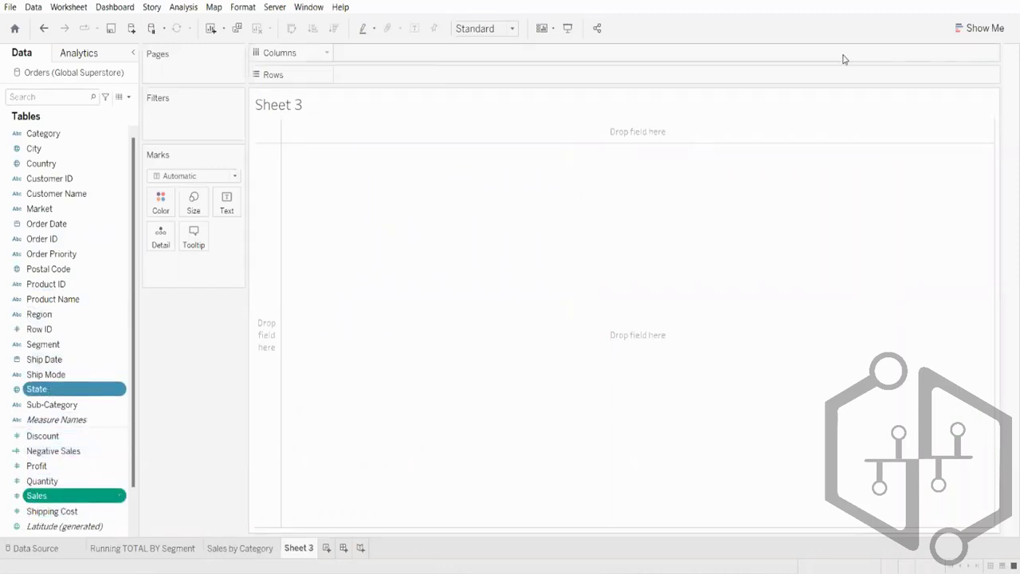
pyautogui.click(980, 28)
pyautogui.click(950, 101)
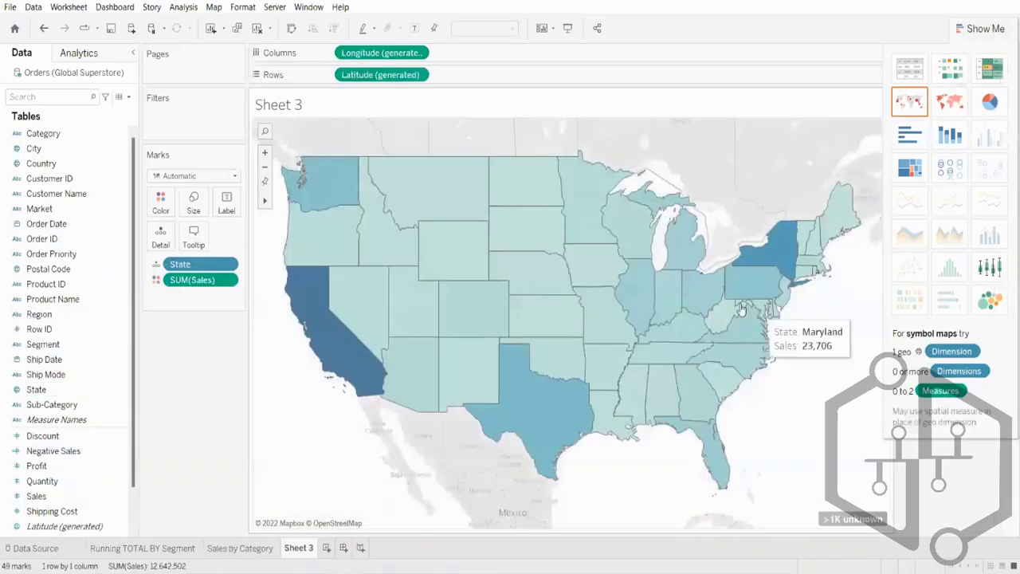
pyautogui.click(966, 28)
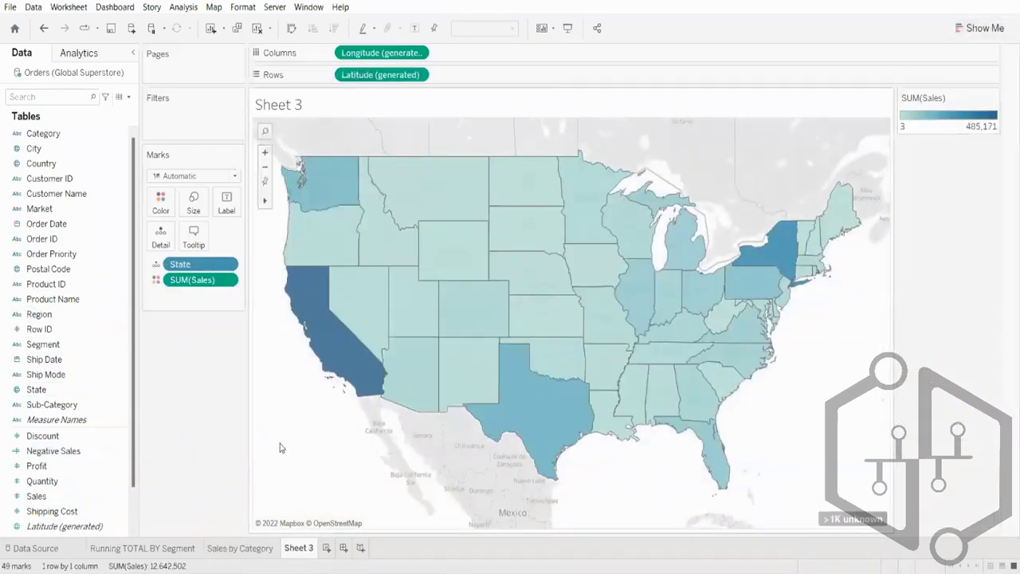
# Rename the map worksheet as State Slales
pyautogui.doubleClick(301, 547)
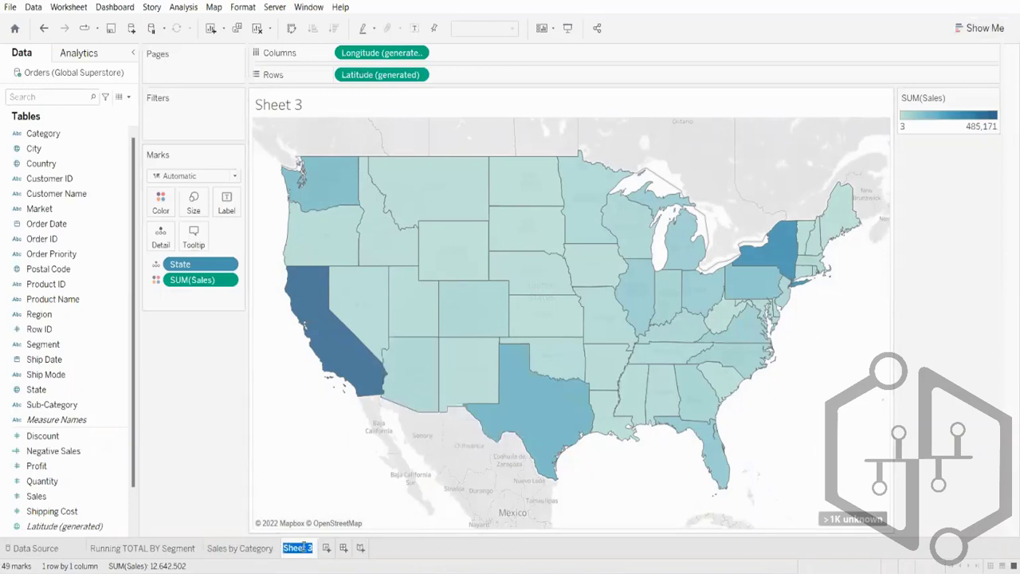
pyautogui.write('Stae')
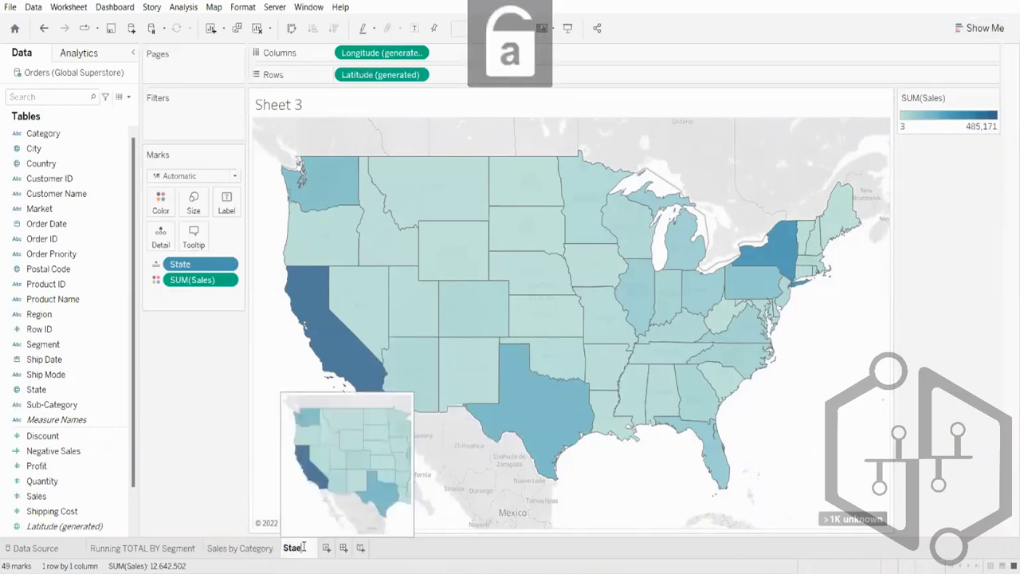
pyautogui.write(' Sales')
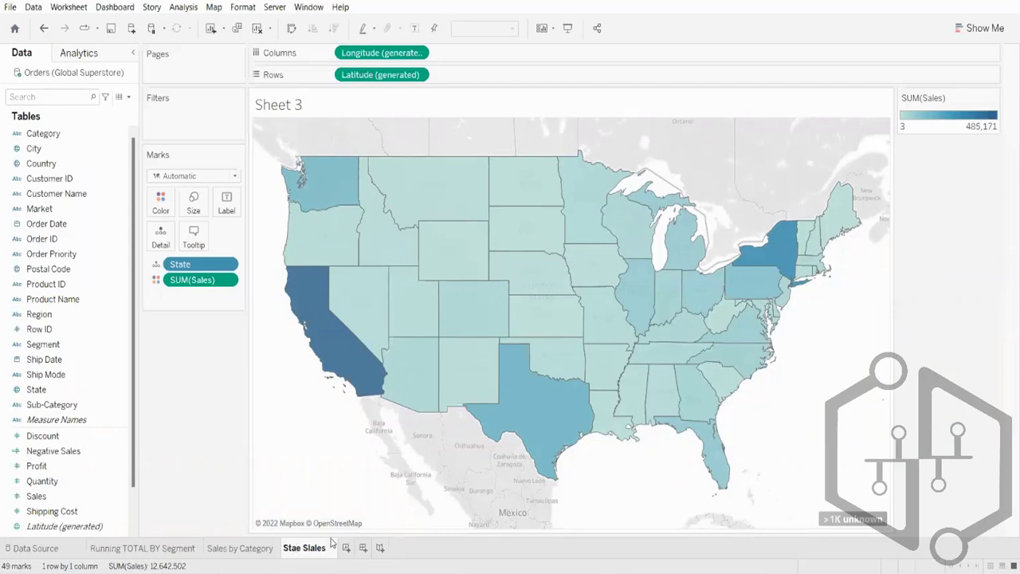
pyautogui.write('t')
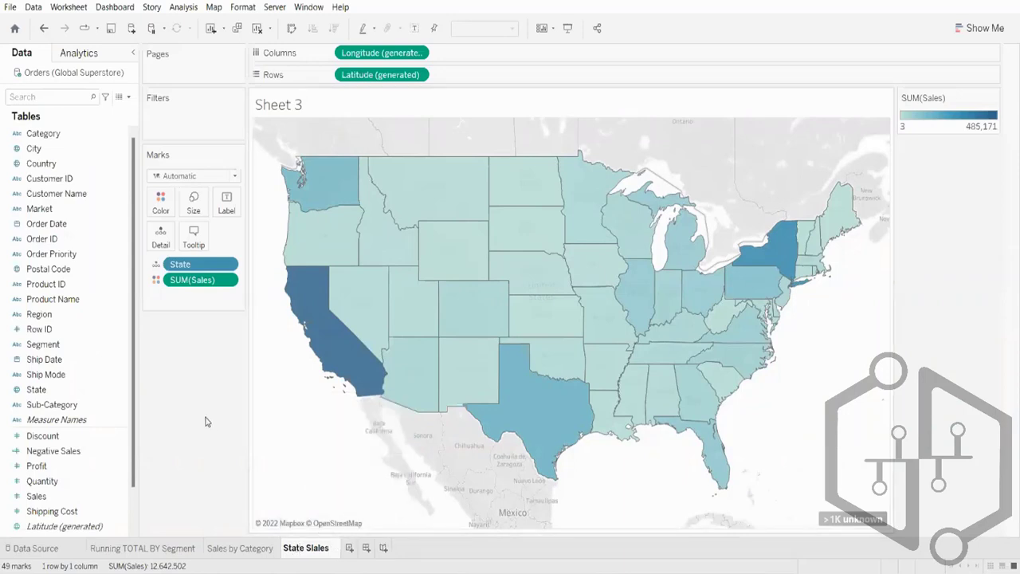
pyautogui.press('Return')
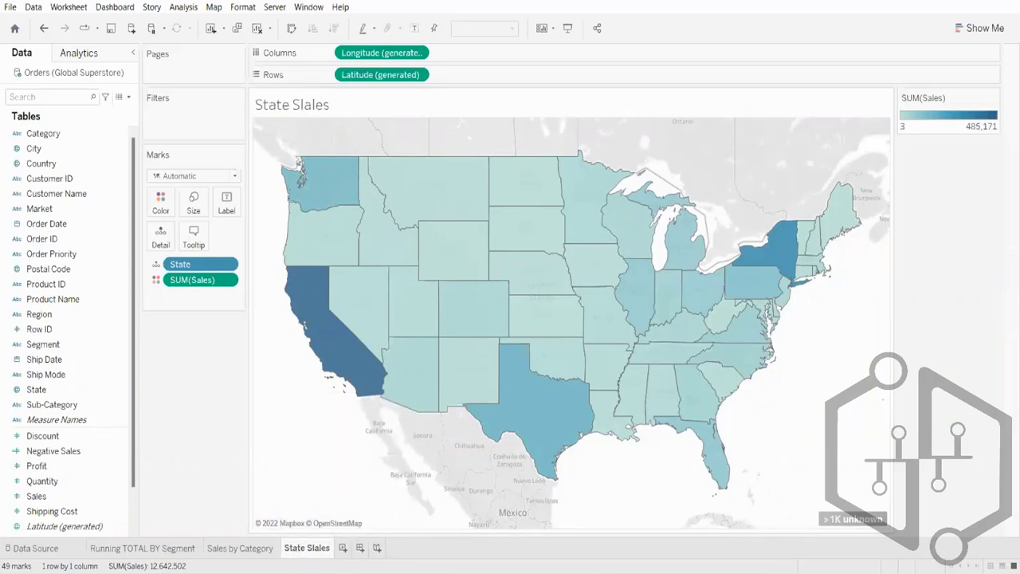
# Review the three finished worksheets and create a new dashboard
pyautogui.click(128, 548)
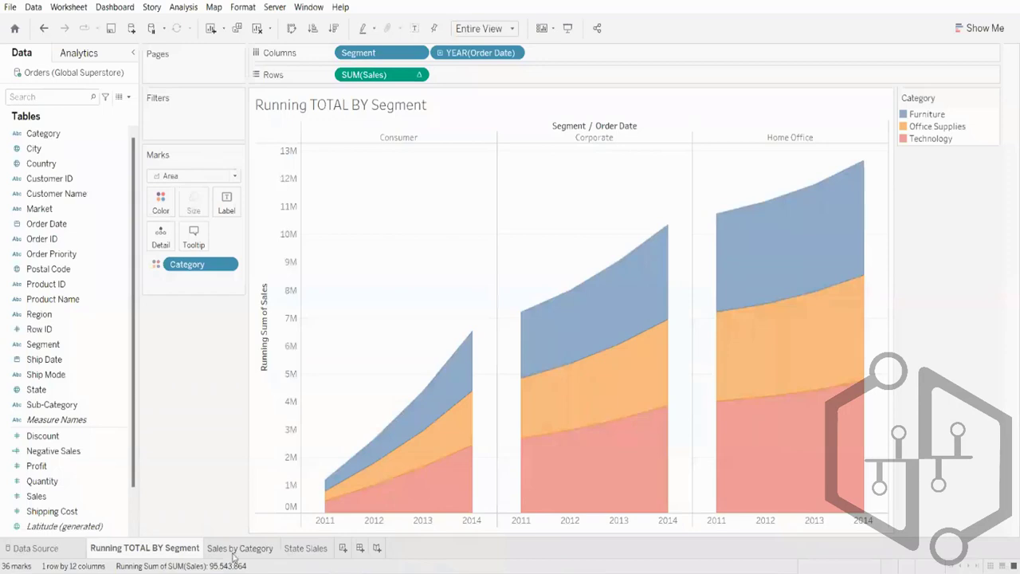
pyautogui.click(233, 552)
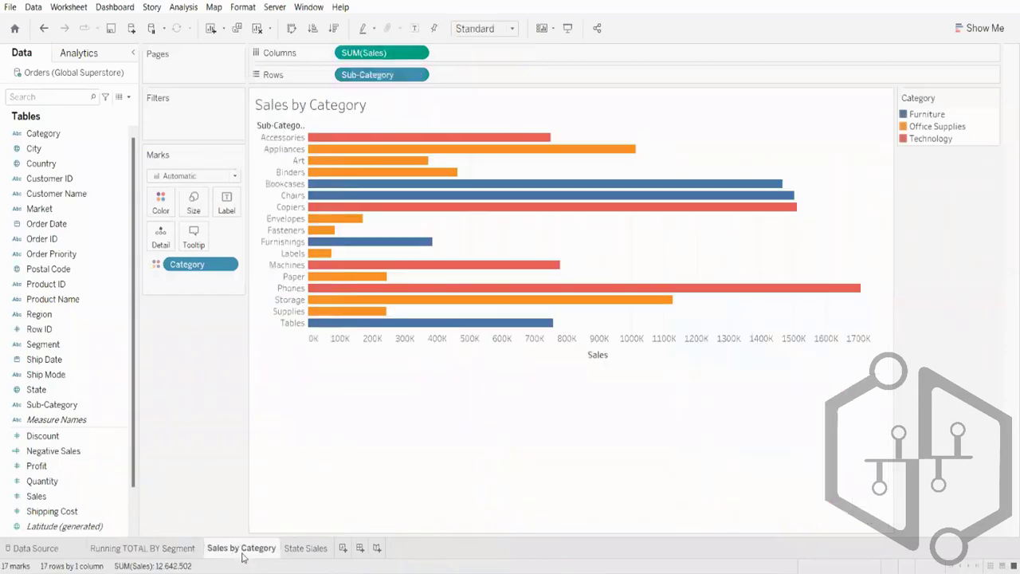
pyautogui.click(307, 550)
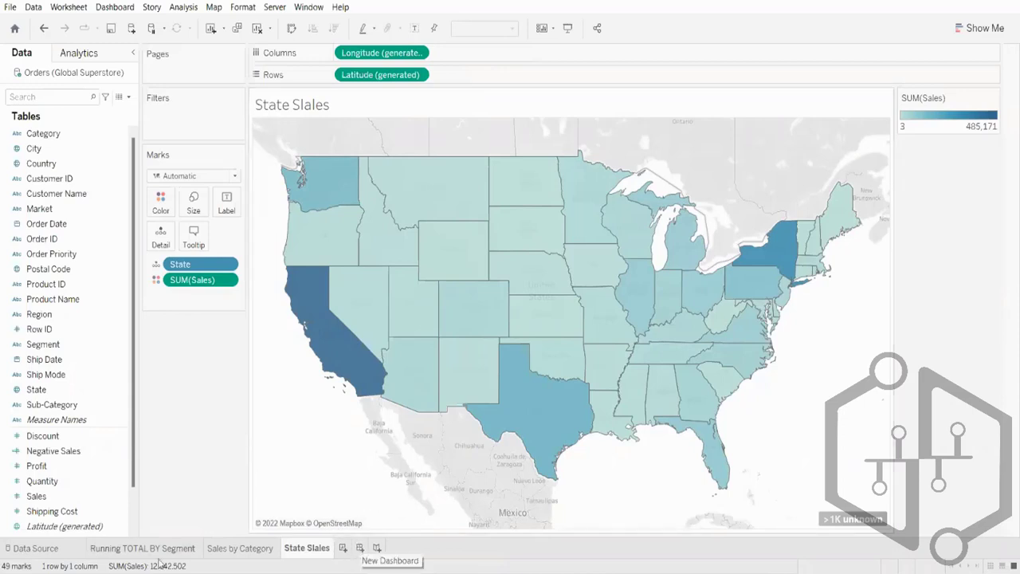
pyautogui.click(360, 549)
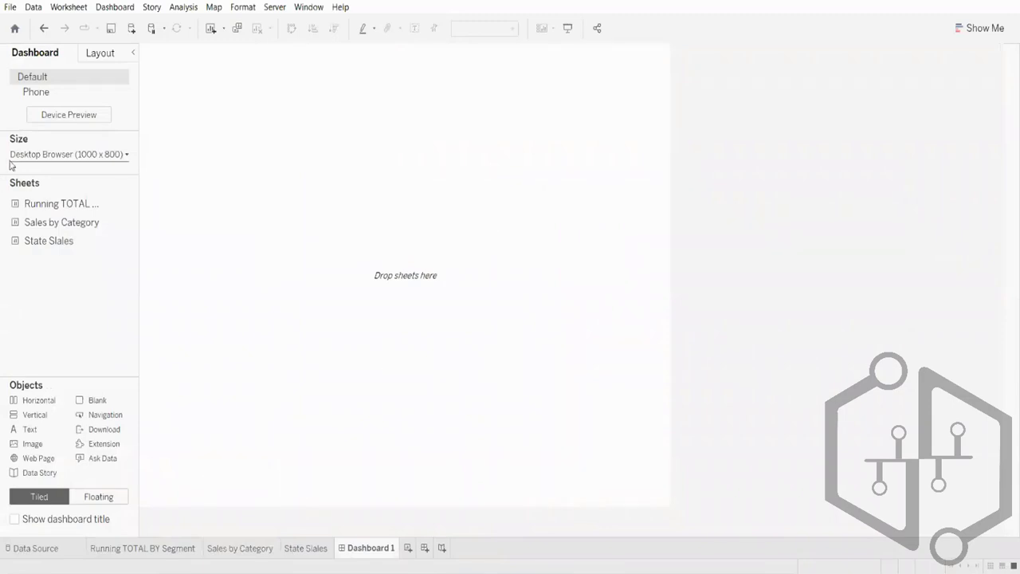
# Examine the empty dashboard's layout settings and compare the Tiled and Floating placement modes, ending on Tiled
pyautogui.click(92, 59)
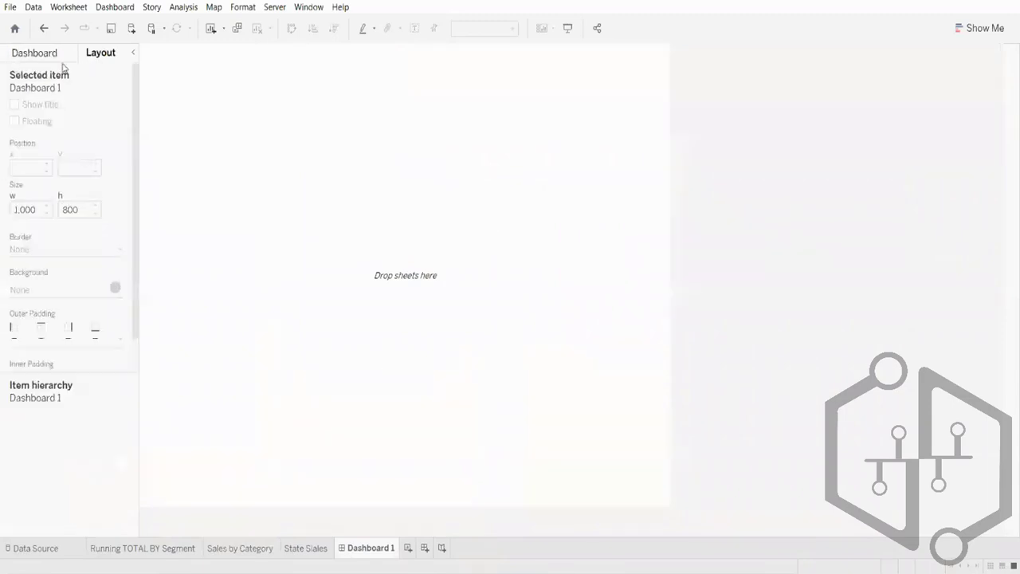
pyautogui.click(32, 61)
pyautogui.click(85, 54)
pyautogui.click(34, 56)
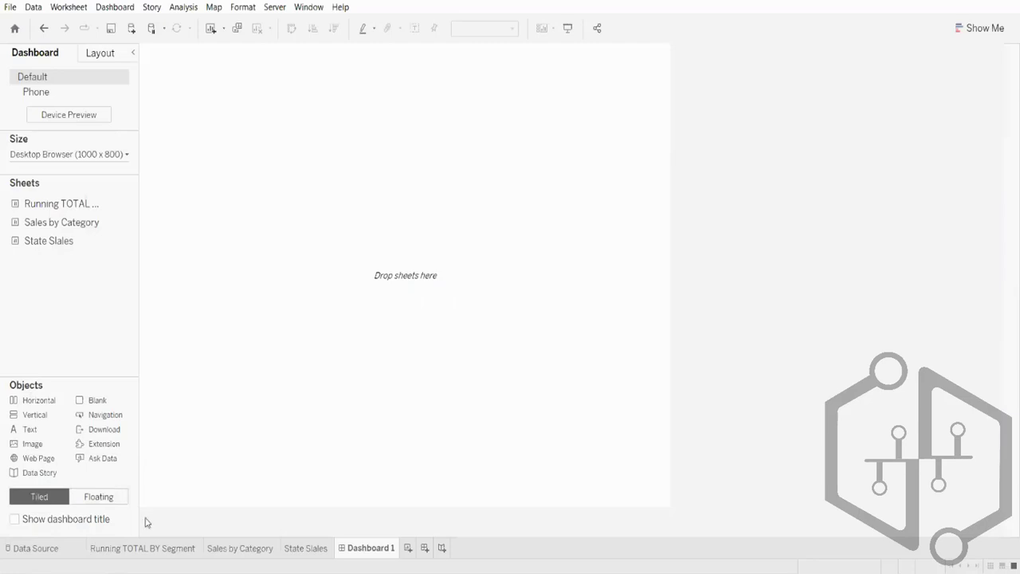
pyautogui.click(85, 500)
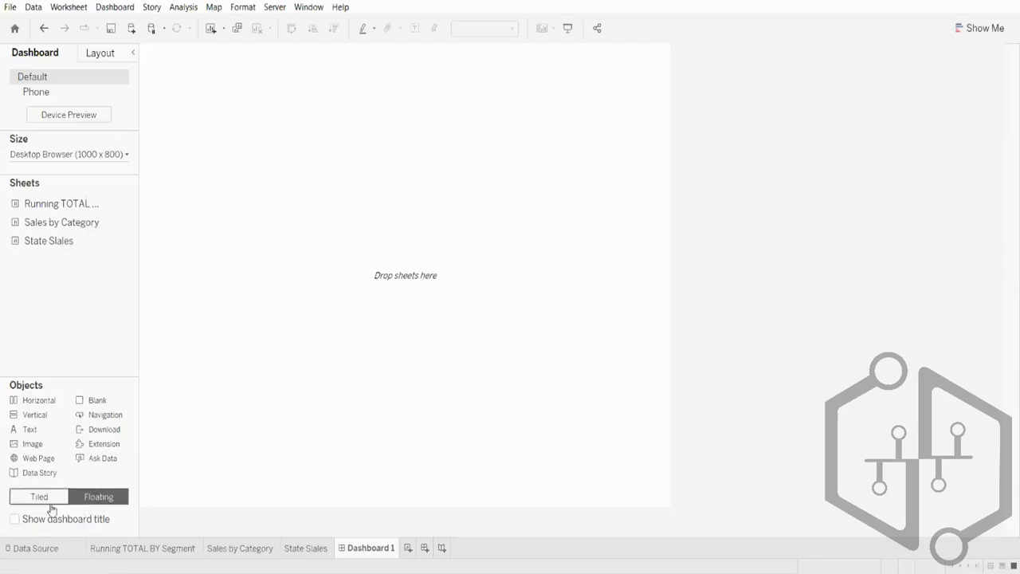
pyautogui.click(51, 503)
pyautogui.click(74, 503)
pyautogui.click(51, 503)
pyautogui.click(77, 503)
pyautogui.click(57, 502)
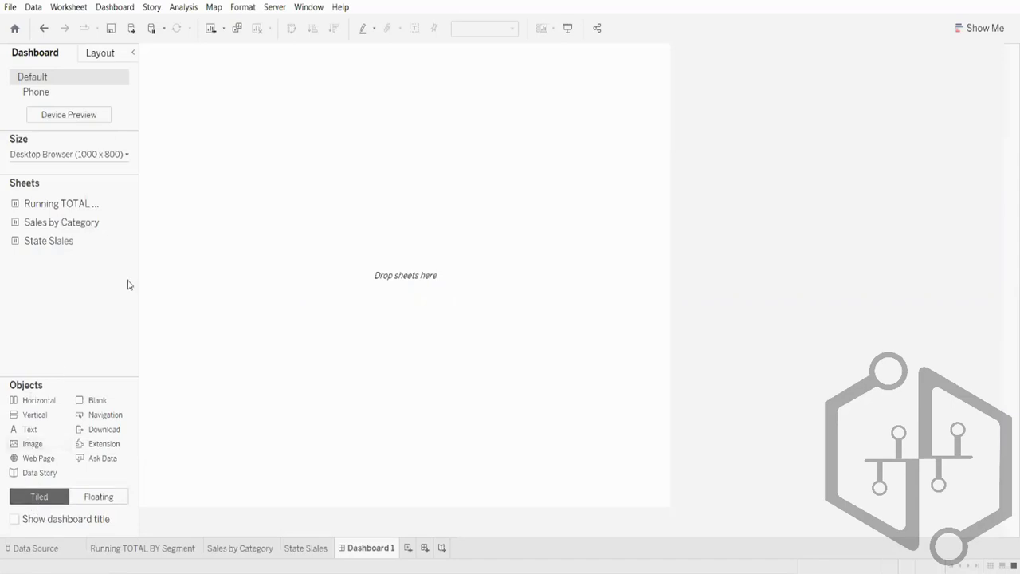
# Widen the dashboard's sheet list to show full names and place the Running TOTAL BY Segment sheet on the empty dashboard
pyautogui.moveTo(141, 275); pyautogui.dragTo(242, 271)
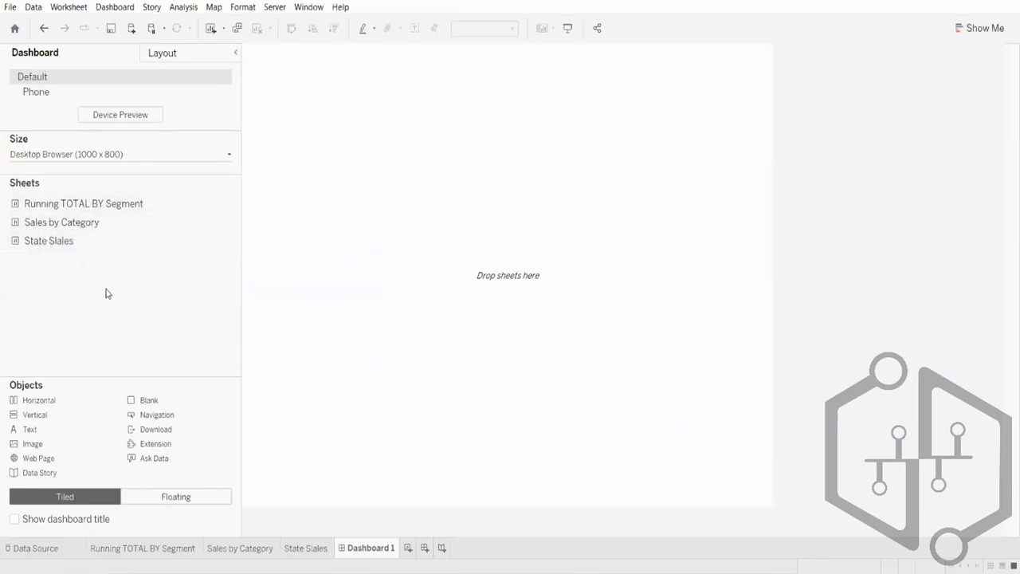
pyautogui.moveTo(183, 215); pyautogui.dragTo(335, 207)
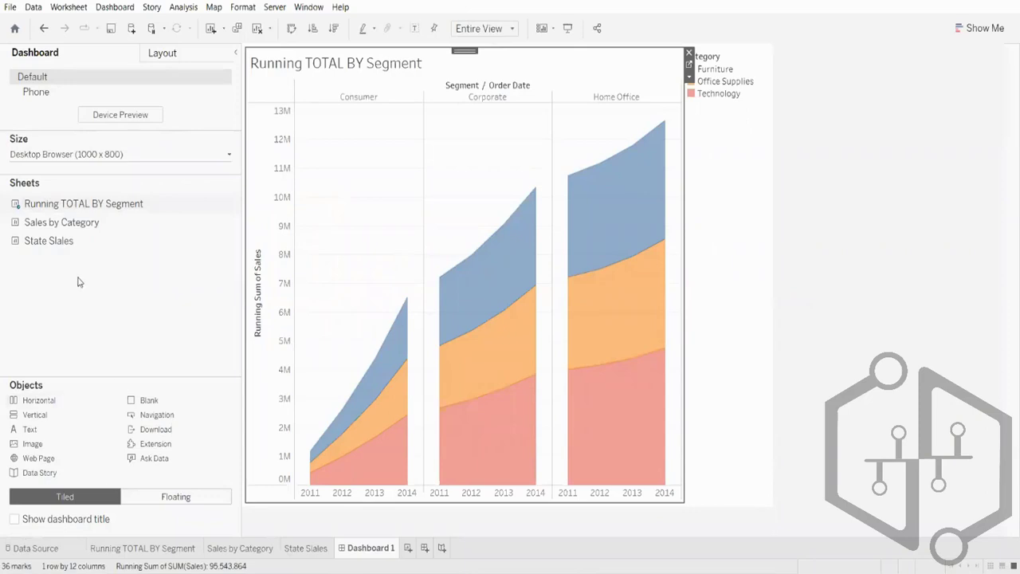
# Try Sales by Category in different tiled positions, drop it to the left of the Running TOTAL BY Segment chart, and remove it
pyautogui.moveTo(117, 235)
pyautogui.moveTo(471, 317)
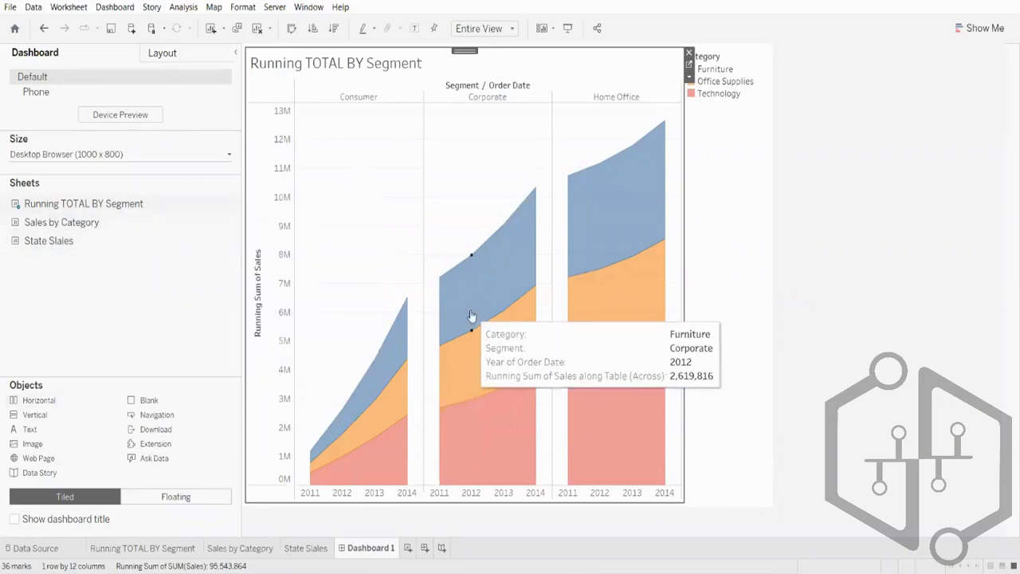
pyautogui.moveTo(55, 227)
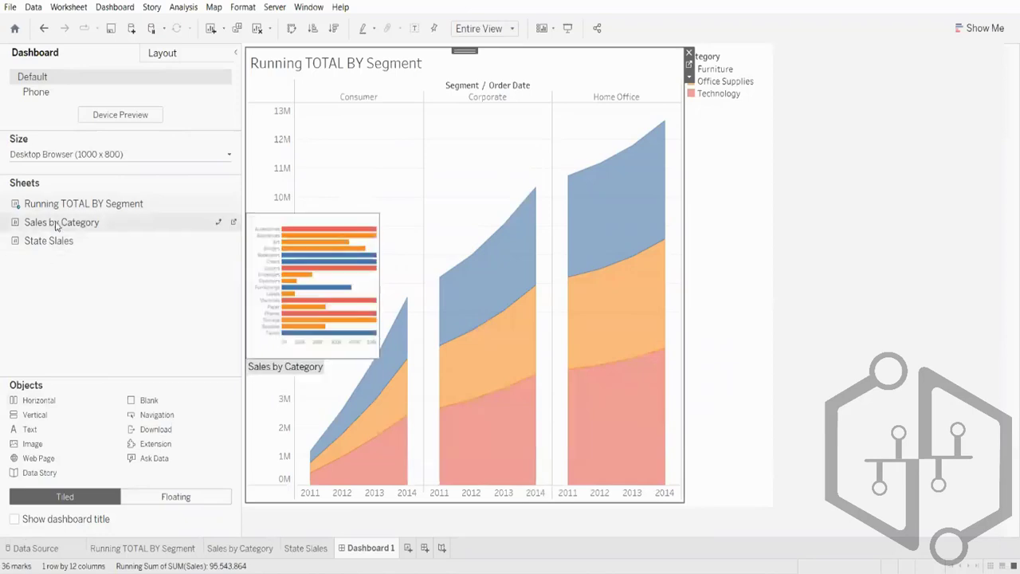
pyautogui.moveTo(56, 227)
pyautogui.mouseDown()
pyautogui.moveTo(164, 250)
pyautogui.moveTo(453, 373)
pyautogui.moveTo(334, 333)
pyautogui.moveTo(444, 372)
pyautogui.moveTo(325, 344)
pyautogui.moveTo(422, 374)
pyautogui.moveTo(351, 361)
pyautogui.mouseUp()
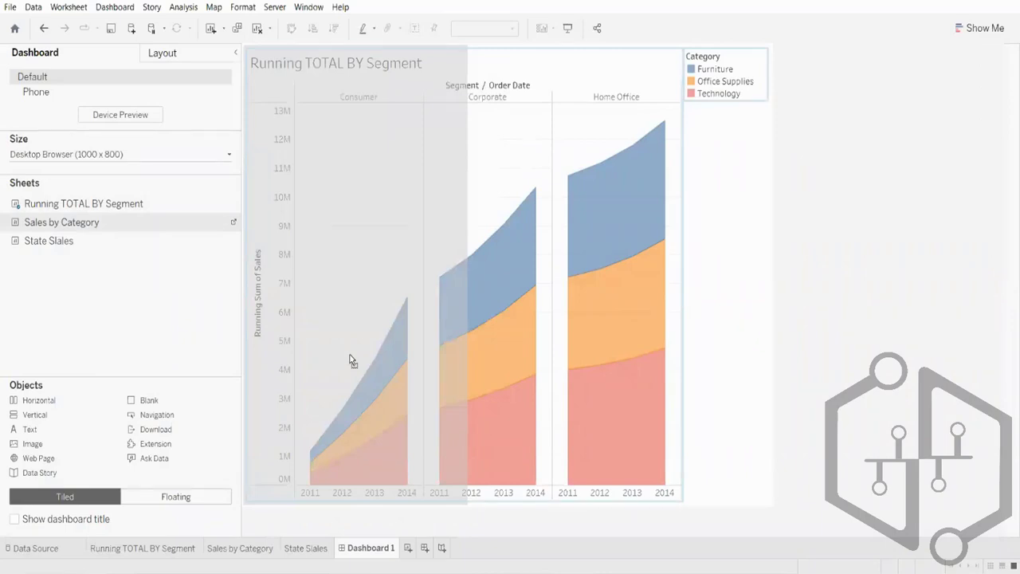
pyautogui.moveTo(351, 361)
pyautogui.mouseDown()
pyautogui.moveTo(420, 393)
pyautogui.moveTo(326, 323)
pyautogui.moveTo(434, 359)
pyautogui.mouseUp()
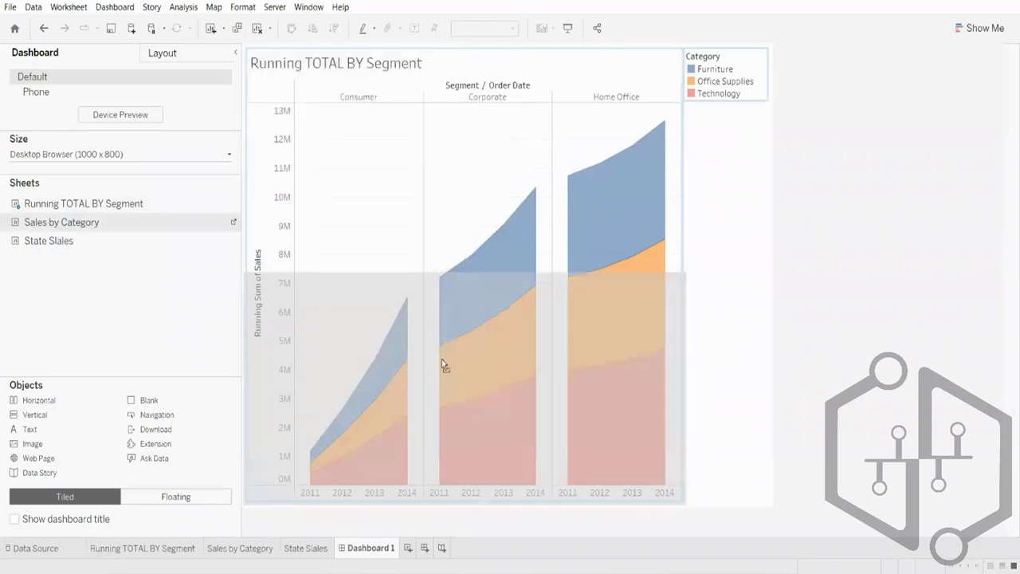
pyautogui.moveTo(443, 367)
pyautogui.mouseDown()
pyautogui.moveTo(353, 330)
pyautogui.moveTo(451, 367)
pyautogui.mouseUp()
pyautogui.moveTo(450, 460); pyautogui.dragTo(397, 241)
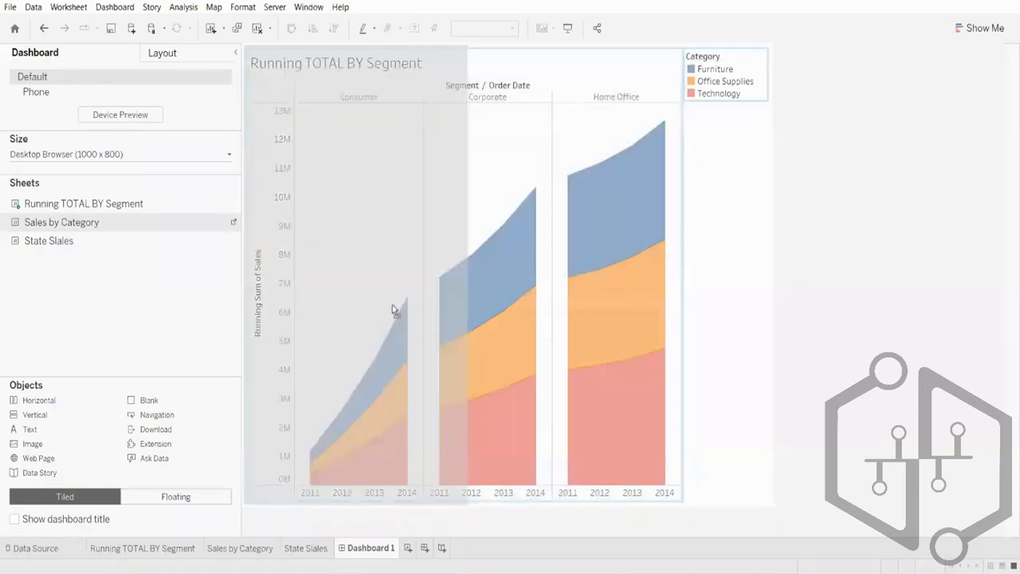
pyautogui.moveTo(395, 311); pyautogui.dragTo(601, 323)
pyautogui.moveTo(627, 280); pyautogui.dragTo(371, 247)
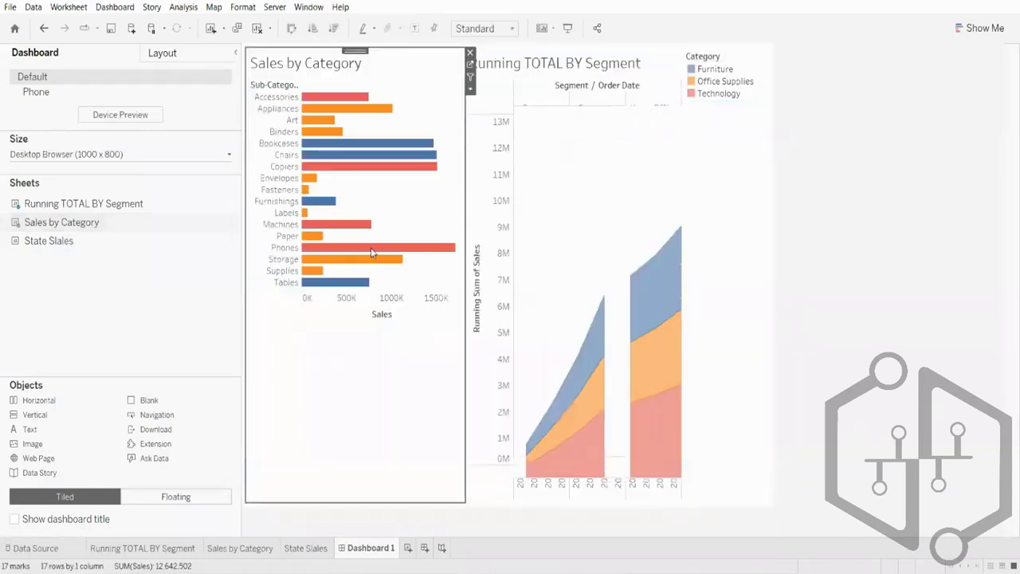
pyautogui.click(470, 53)
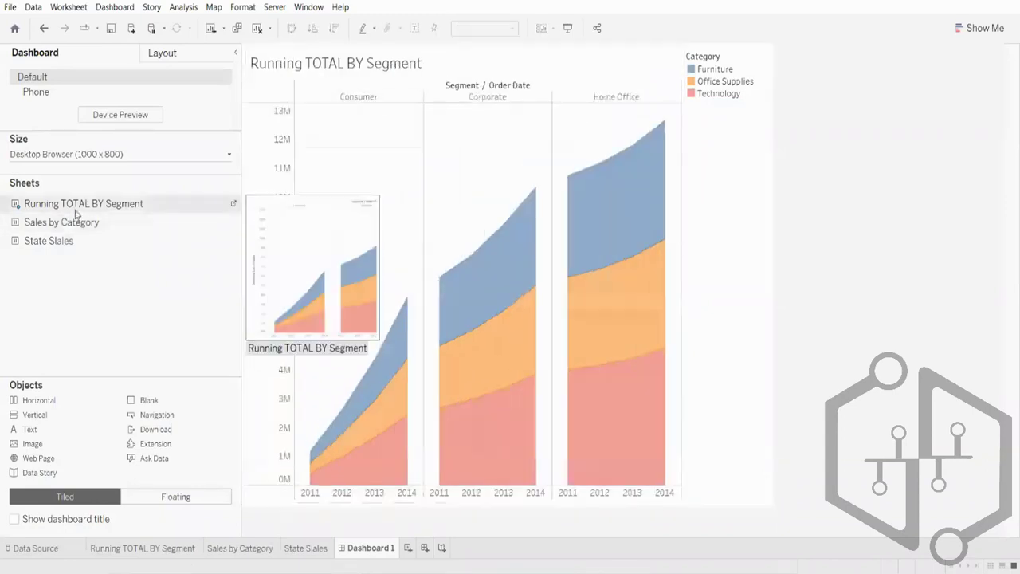
# Place Sales by Category below the Running TOTAL BY Segment chart, try it above that chart, and return it underneath
pyautogui.moveTo(76, 222); pyautogui.dragTo(420, 410)
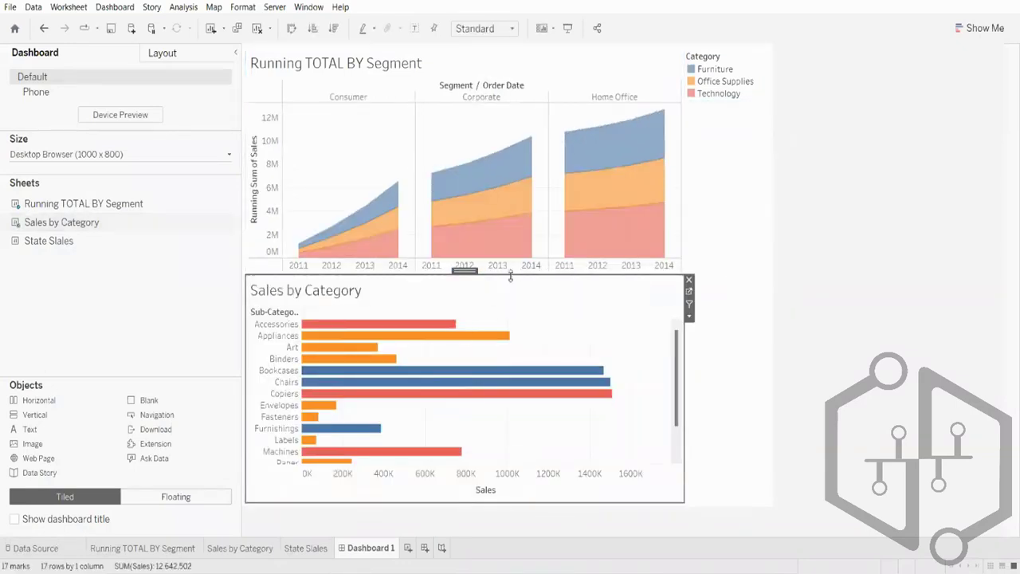
pyautogui.moveTo(465, 271); pyautogui.dragTo(478, 46)
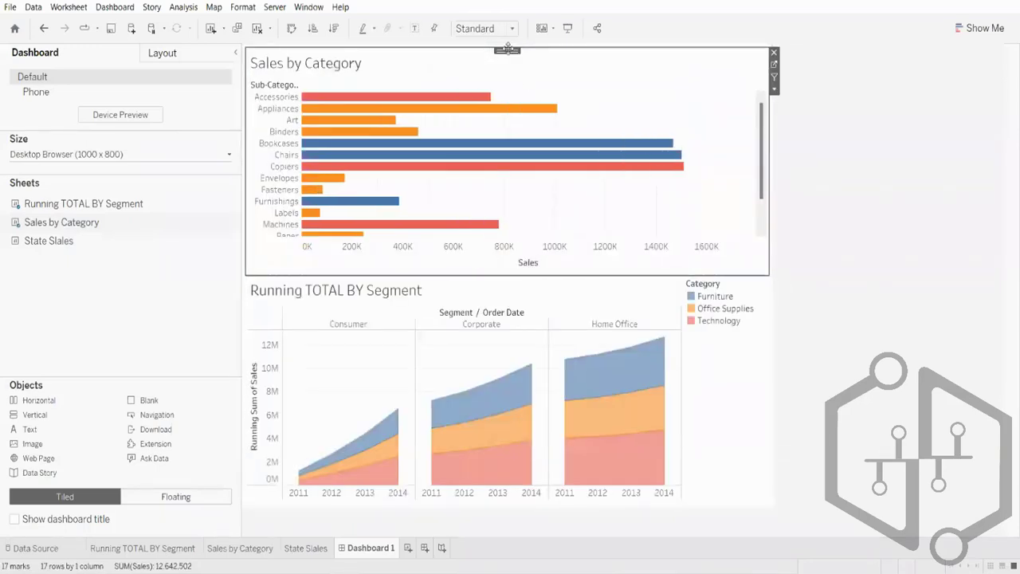
pyautogui.moveTo(507, 49); pyautogui.dragTo(485, 497)
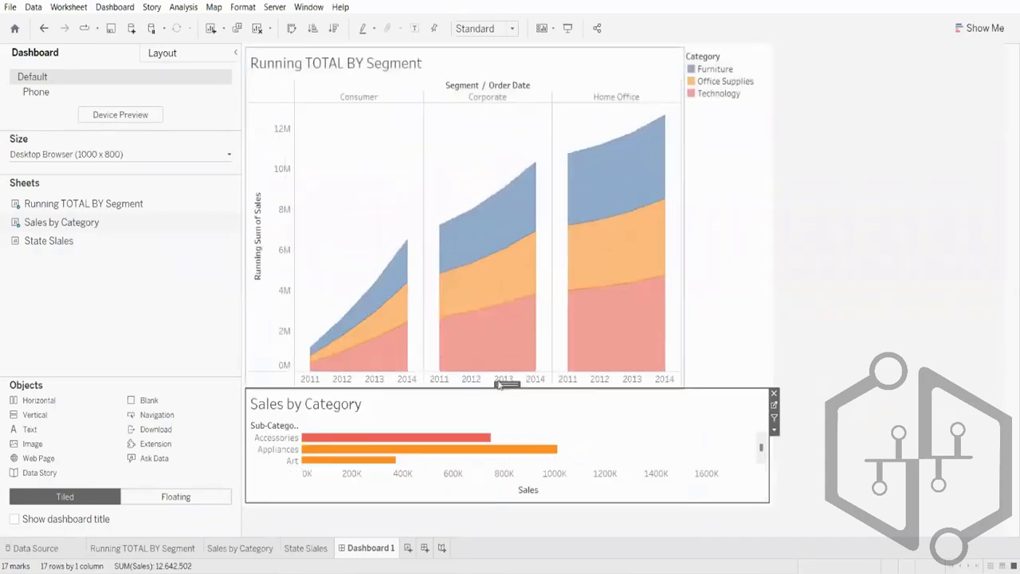
pyautogui.moveTo(507, 384); pyautogui.dragTo(494, 346)
pyautogui.click(738, 455)
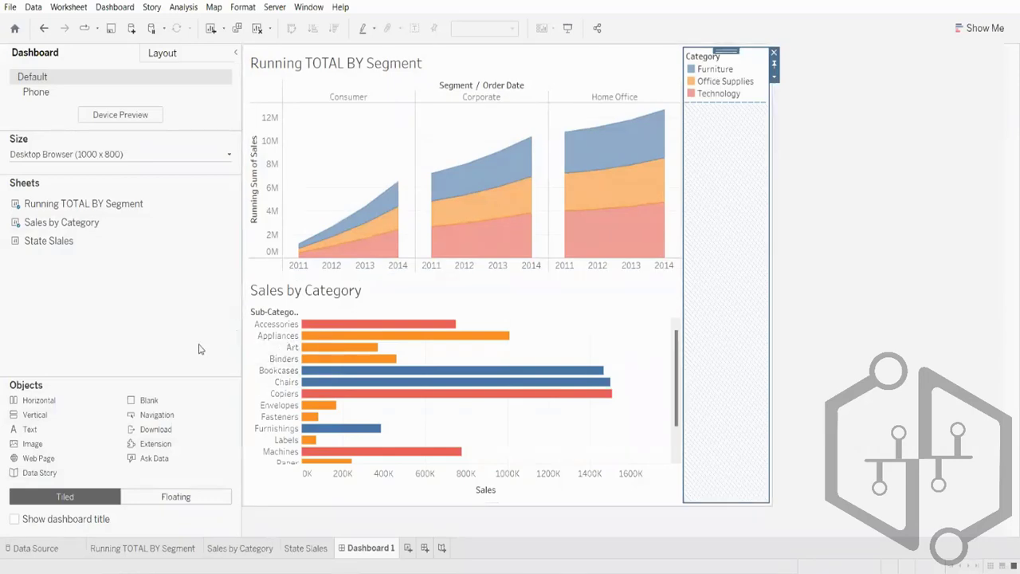
# Switch placement to Floating and lay the State Slales map over the upper-right corner of the area chart
pyautogui.click(141, 507)
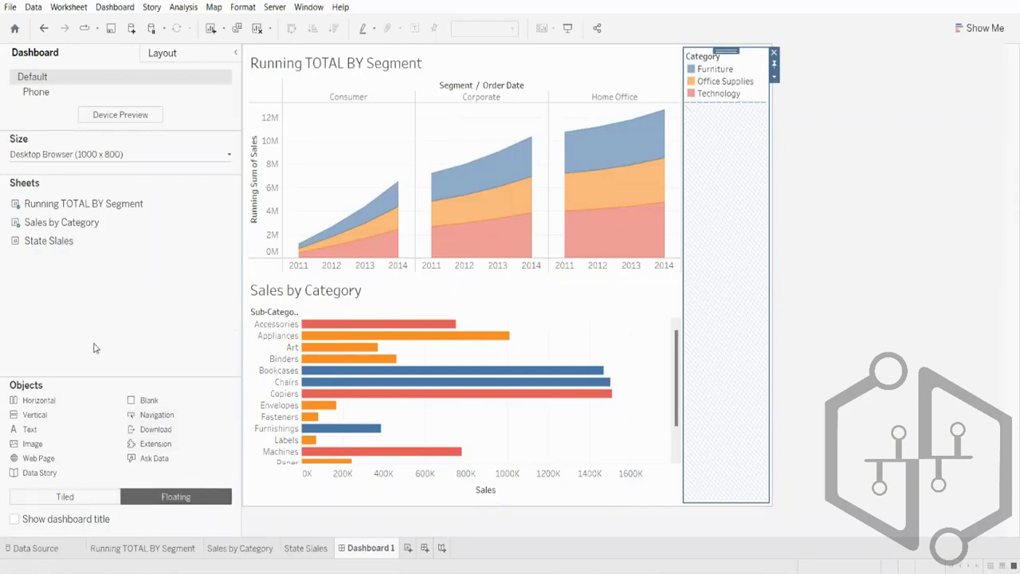
pyautogui.moveTo(49, 243)
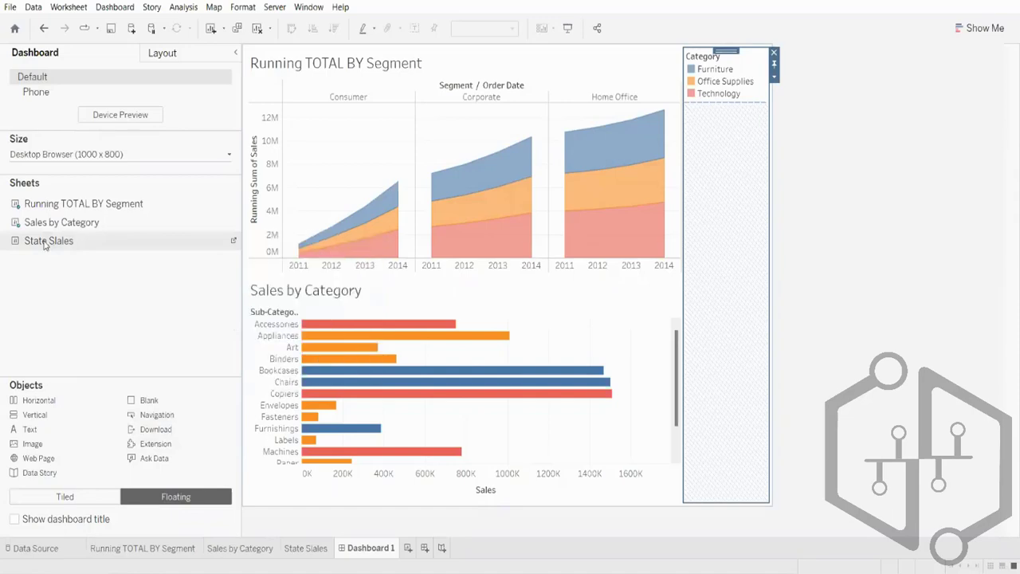
pyautogui.moveTo(46, 244); pyautogui.dragTo(346, 229)
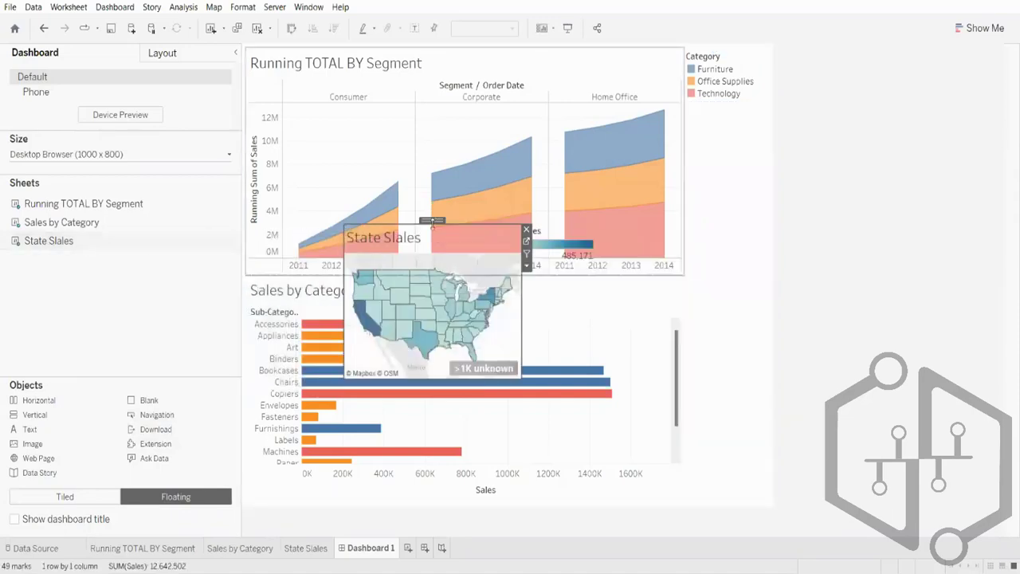
pyautogui.moveTo(433, 222); pyautogui.dragTo(687, 52)
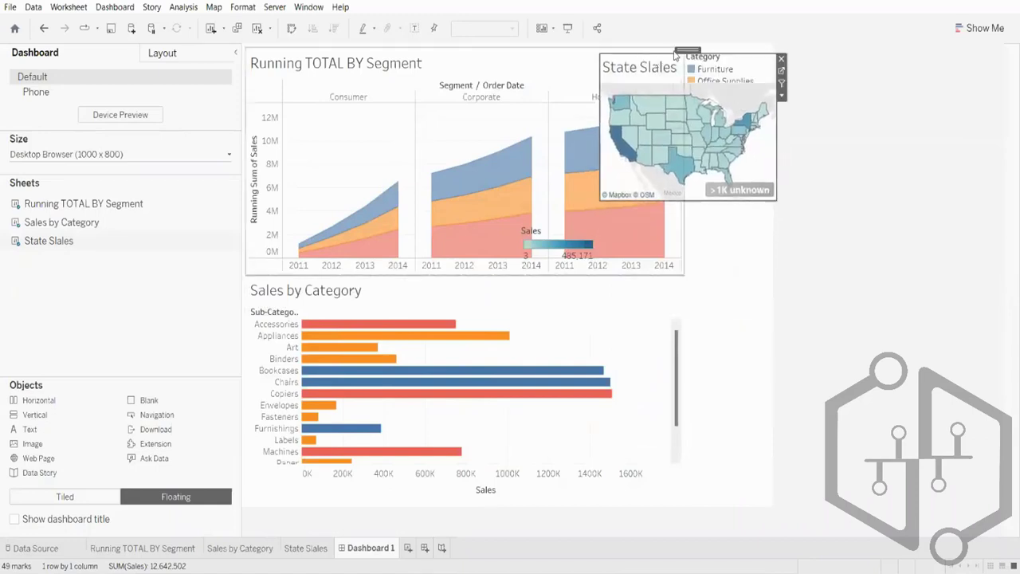
# Replace the tiled Sales by Category chart with a floating one and reposition it over the area chart
pyautogui.click(421, 286)
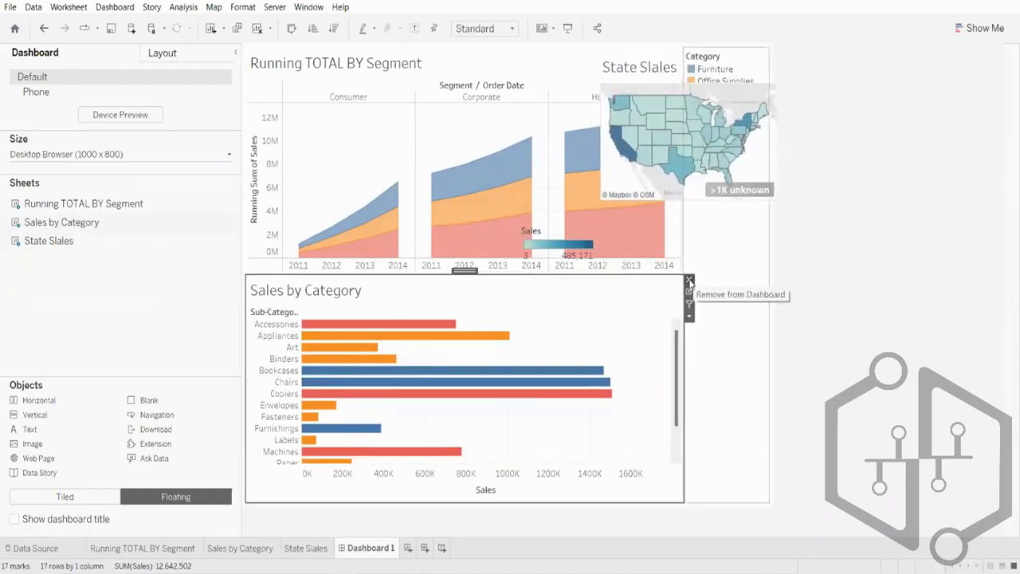
pyautogui.click(693, 285)
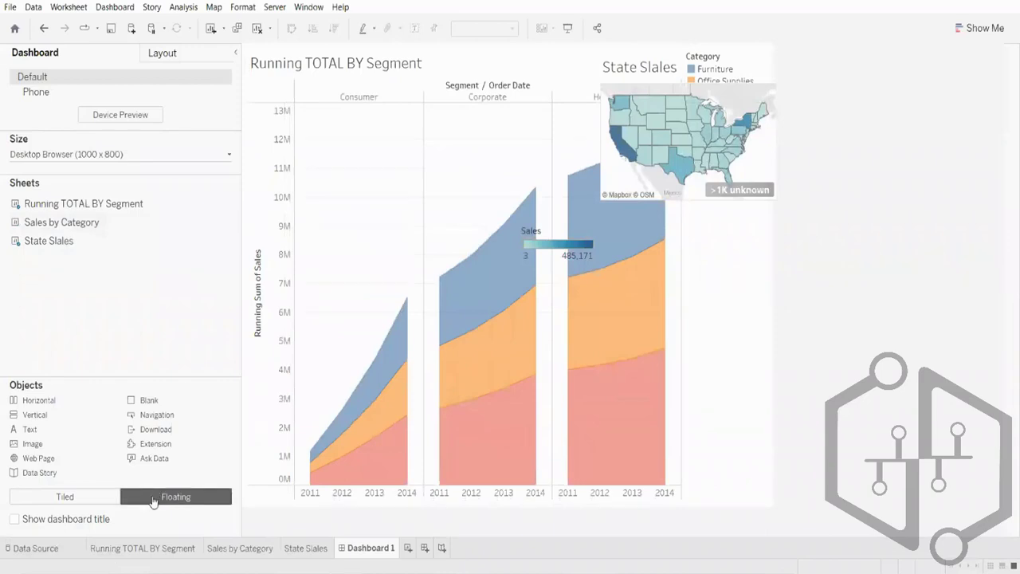
pyautogui.moveTo(80, 222); pyautogui.dragTo(343, 272)
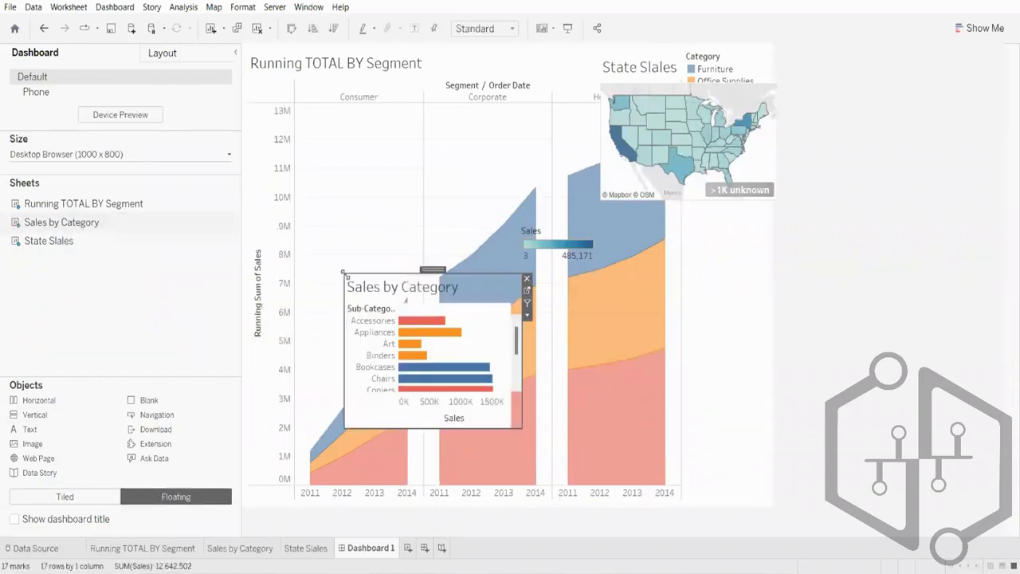
pyautogui.moveTo(443, 271); pyautogui.dragTo(328, 359)
pyautogui.moveTo(363, 399); pyautogui.dragTo(373, 107)
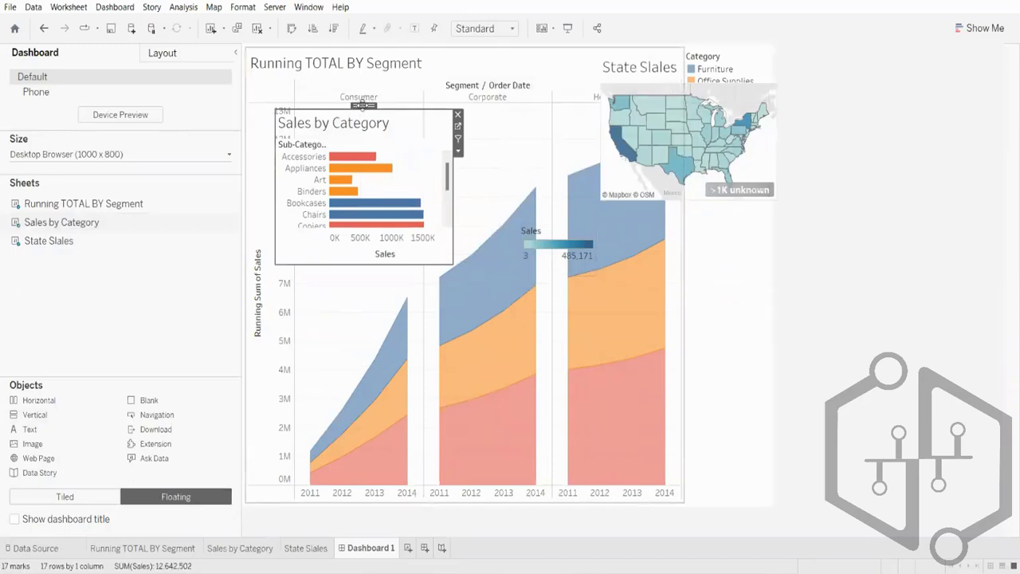
pyautogui.moveTo(361, 113); pyautogui.dragTo(442, 189)
# Move the floating State Slales map to the dashboard's lower-right corner and the floating Sales by Category chart to its upper-left corner
pyautogui.click(650, 63)
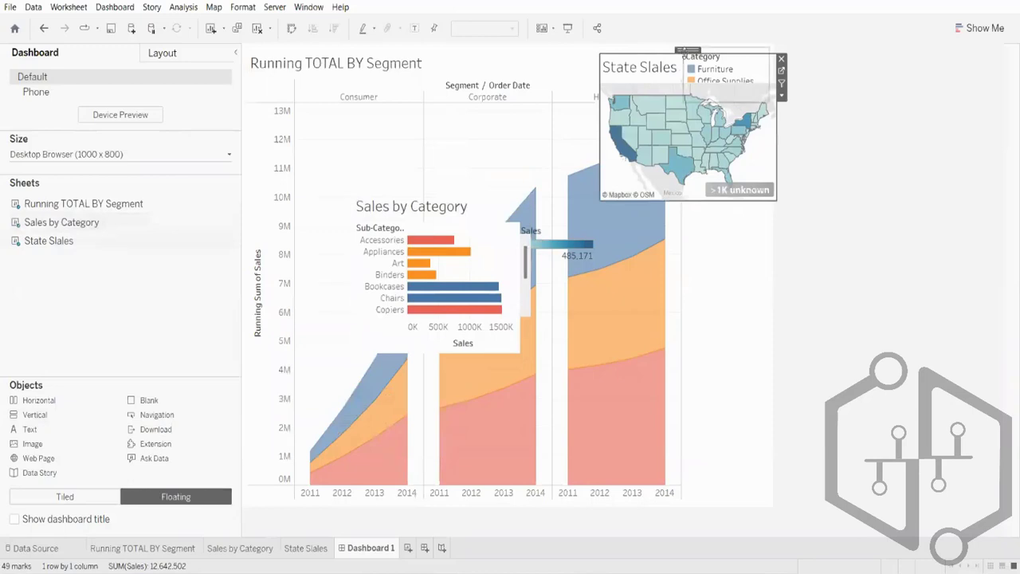
pyautogui.moveTo(684, 51); pyautogui.dragTo(685, 357)
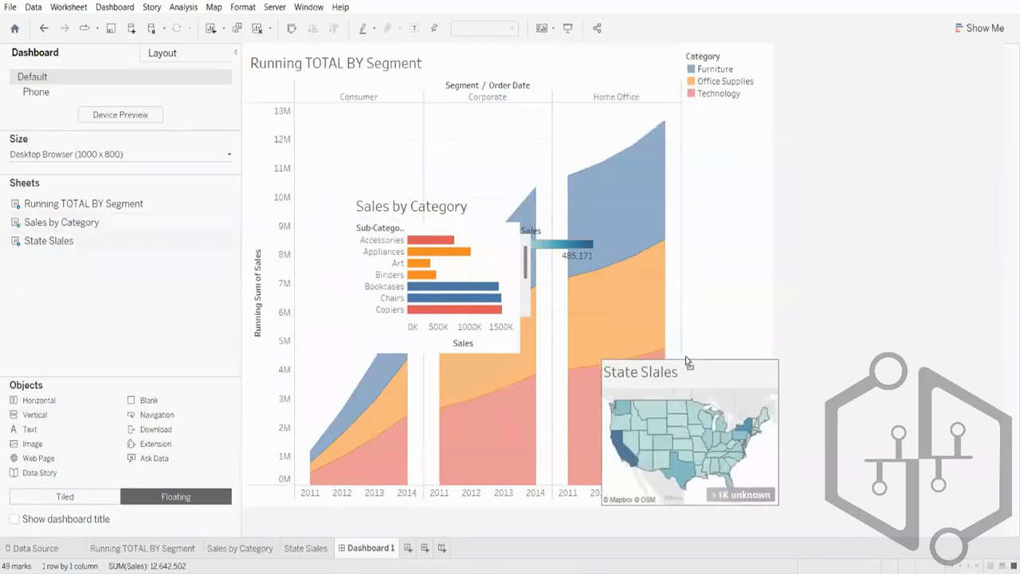
pyautogui.click(416, 207)
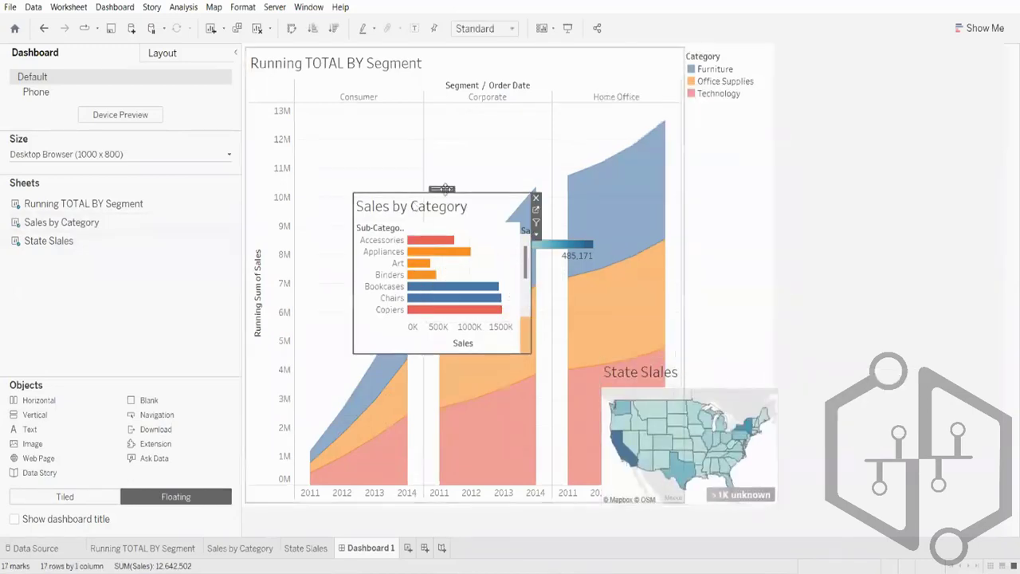
pyautogui.moveTo(446, 187); pyautogui.dragTo(343, 52)
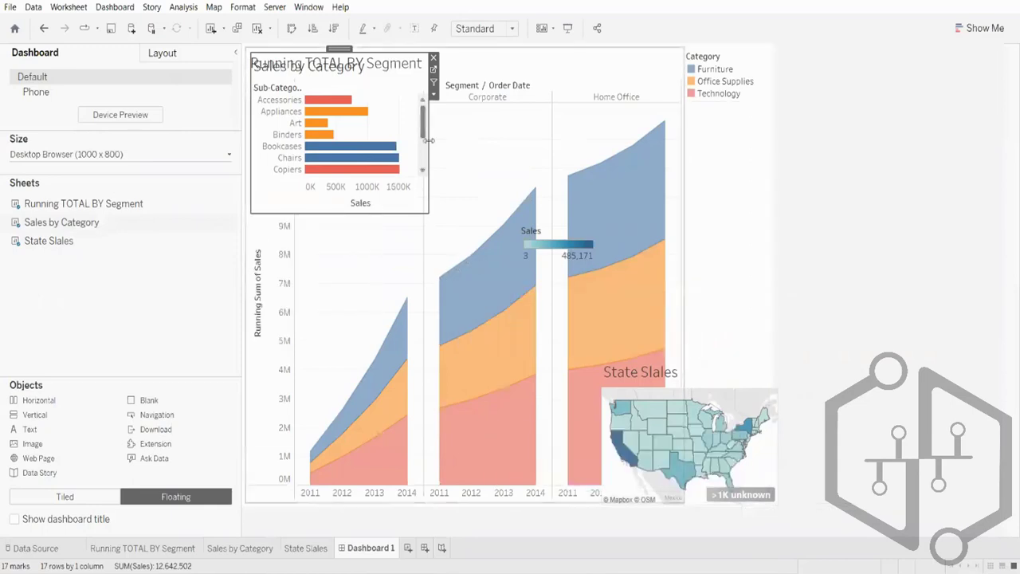
# Resize the floating Sales by Category chart to span the area chart's width and cover about its upper half
pyautogui.moveTo(429, 139); pyautogui.dragTo(710, 139)
pyautogui.moveTo(487, 215); pyautogui.dragTo(482, 365)
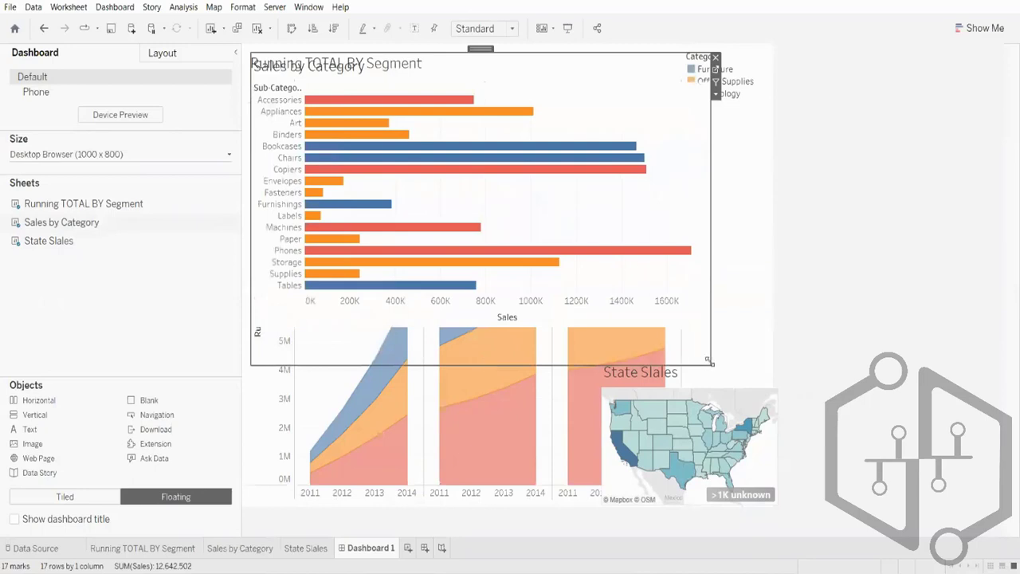
pyautogui.moveTo(711, 365); pyautogui.dragTo(689, 286)
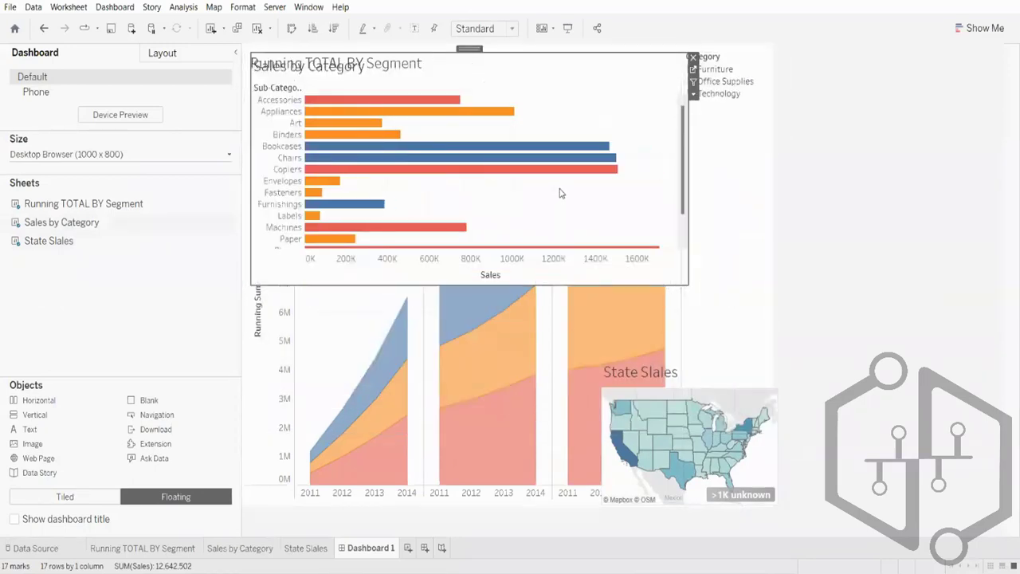
# Remove the floating Sales by Category chart and State Slales map from the dashboard
pyautogui.click(693, 57)
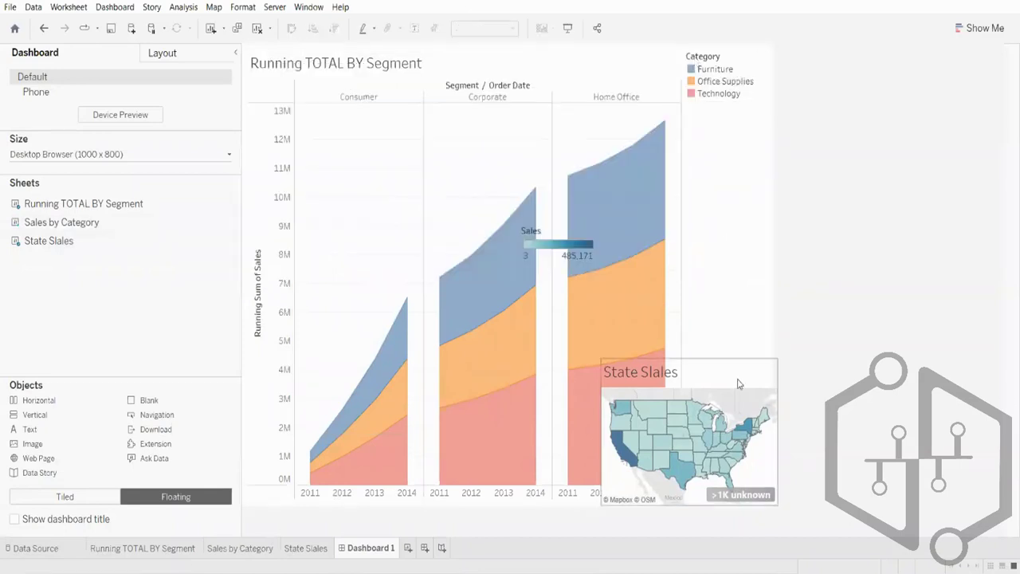
pyautogui.click(714, 388)
pyautogui.click(782, 364)
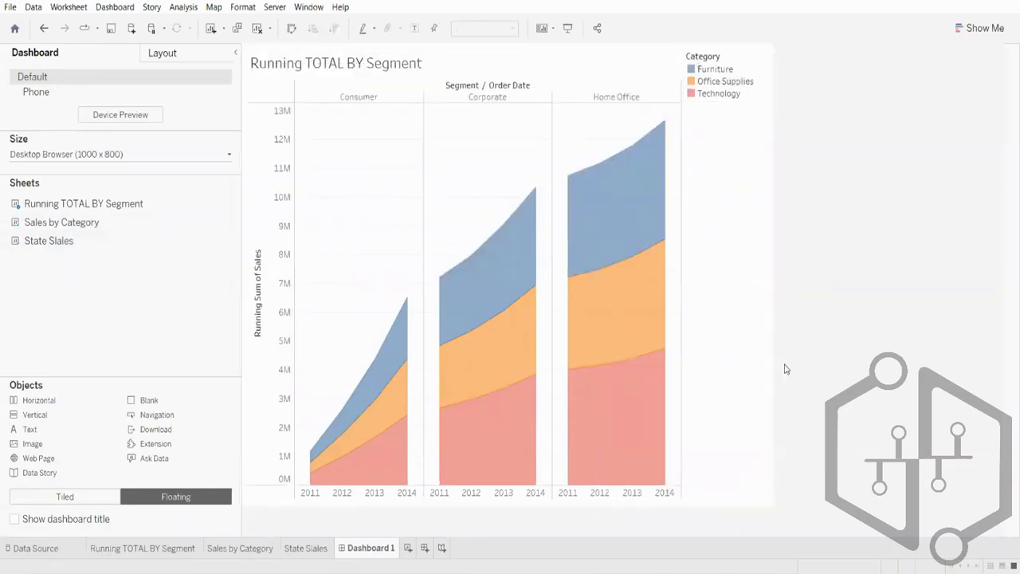
# Switch placement back to Tiled and place Sales by Category below the Running TOTAL BY Segment chart
pyautogui.click(80, 496)
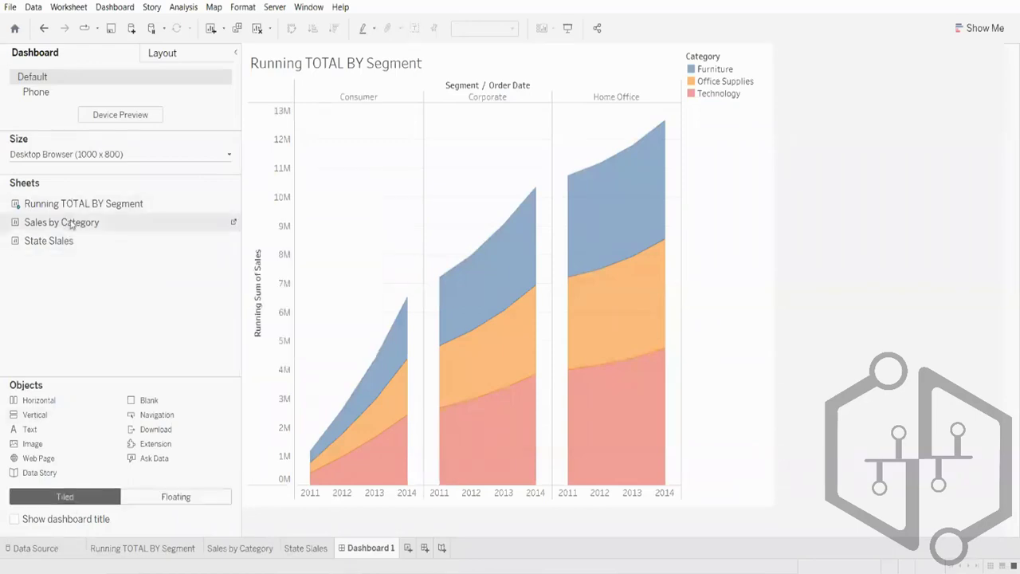
pyautogui.moveTo(70, 225); pyautogui.dragTo(468, 397)
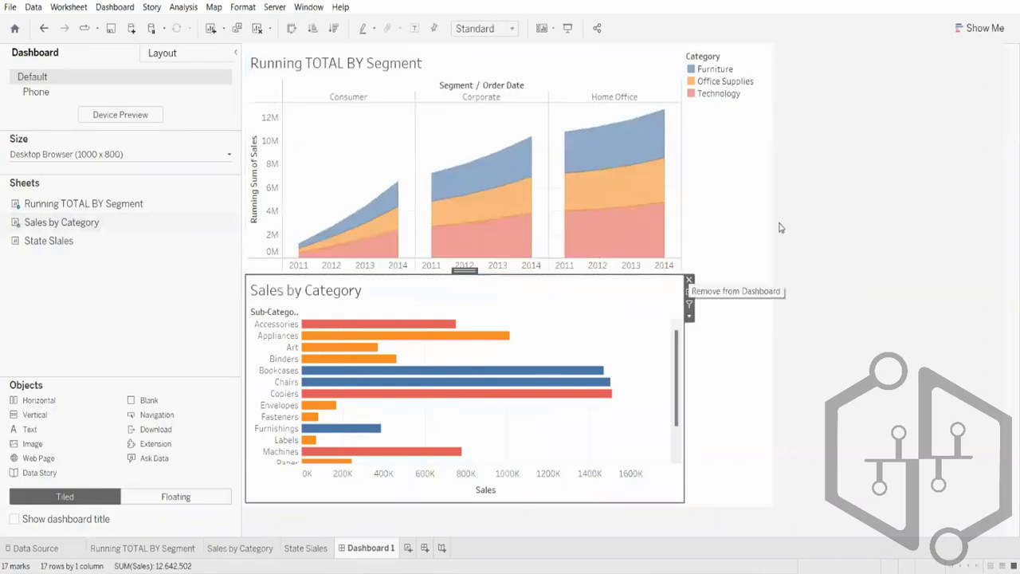
pyautogui.click(815, 206)
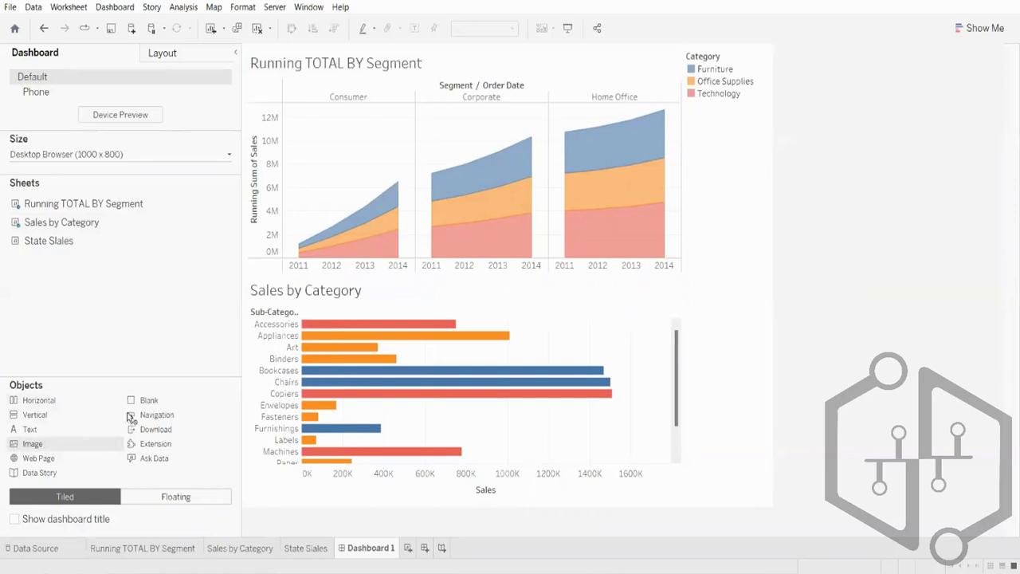
# Add an image object with download.jfif across the top of the dashboard and shrink its height to fit the Tableau logo
pyautogui.moveTo(130, 416)
pyautogui.mouseDown()
pyautogui.moveTo(389, 306)
pyautogui.moveTo(154, 451)
pyautogui.mouseUp()
pyautogui.moveTo(27, 432)
pyautogui.mouseDown()
pyautogui.moveTo(289, 120)
pyautogui.moveTo(399, 67)
pyautogui.moveTo(420, 45)
pyautogui.mouseUp()
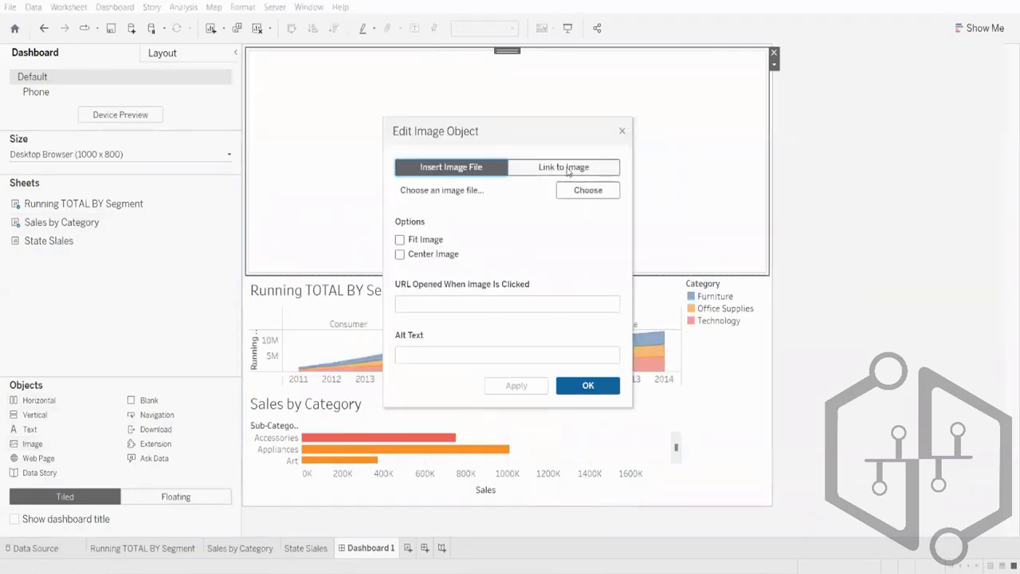
pyautogui.click(575, 196)
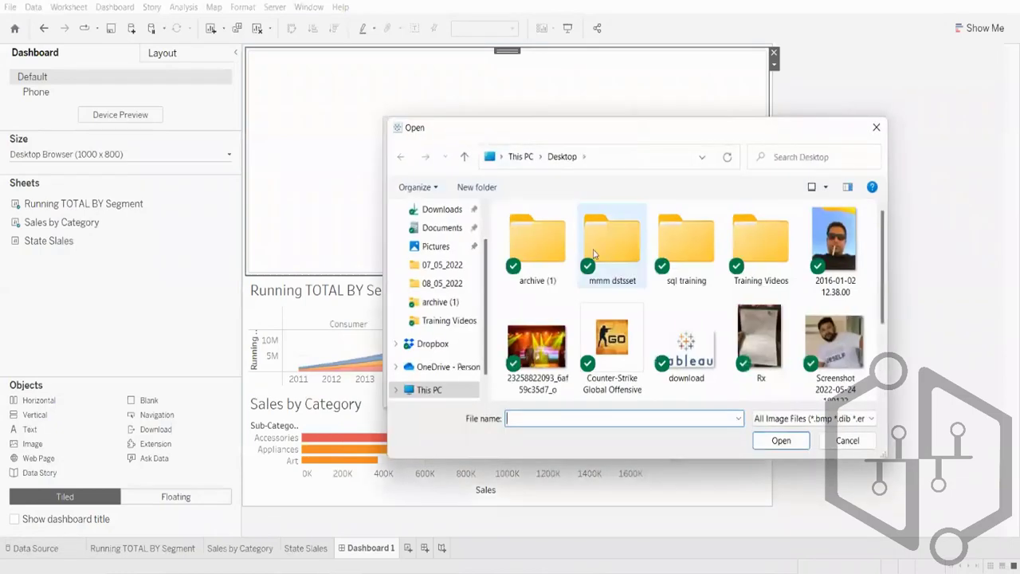
pyautogui.scroll(-2, 690, 303)
pyautogui.scroll(1, 690, 303)
pyautogui.doubleClick(695, 241)
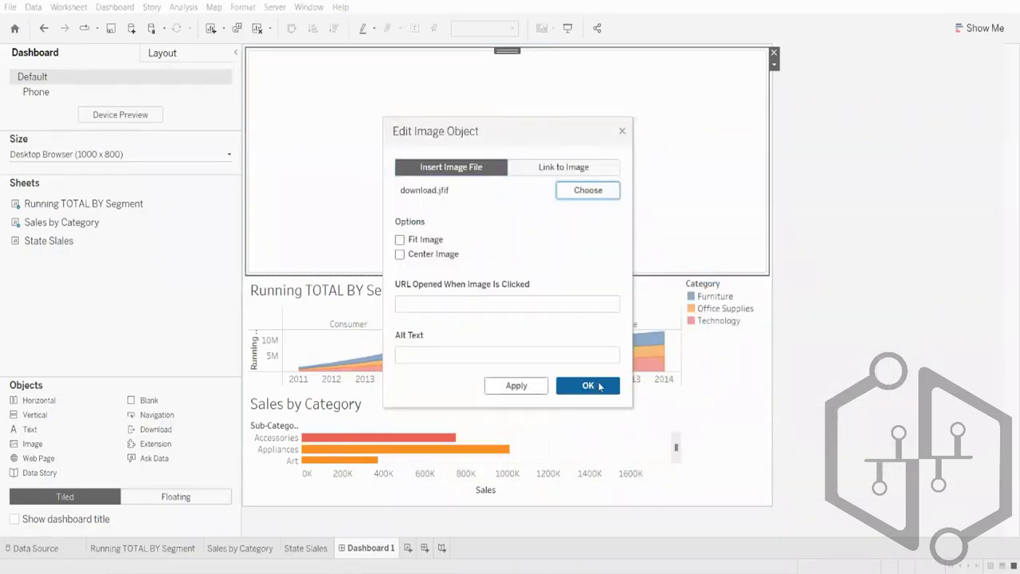
pyautogui.click(590, 387)
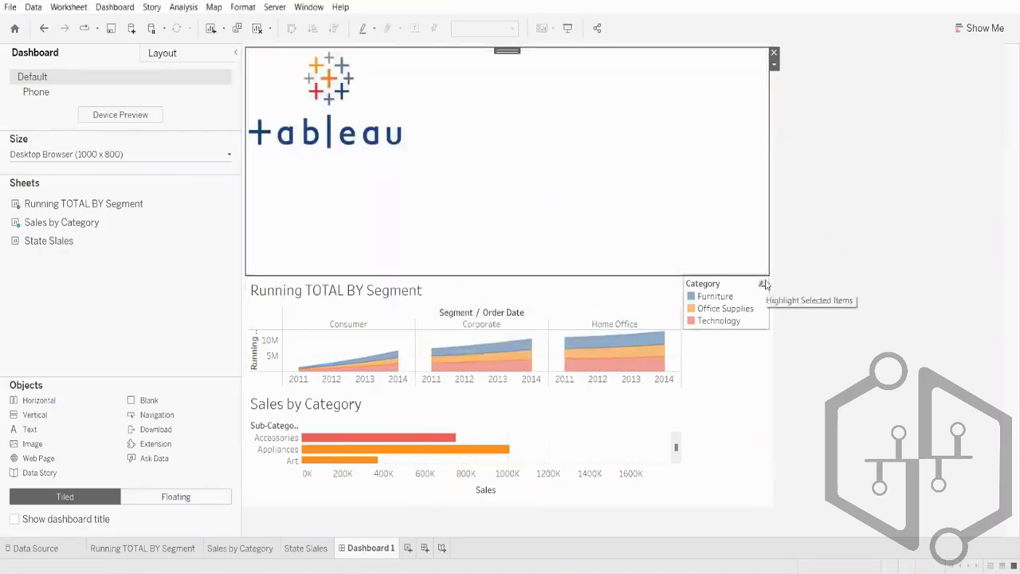
pyautogui.moveTo(512, 275); pyautogui.dragTo(524, 159)
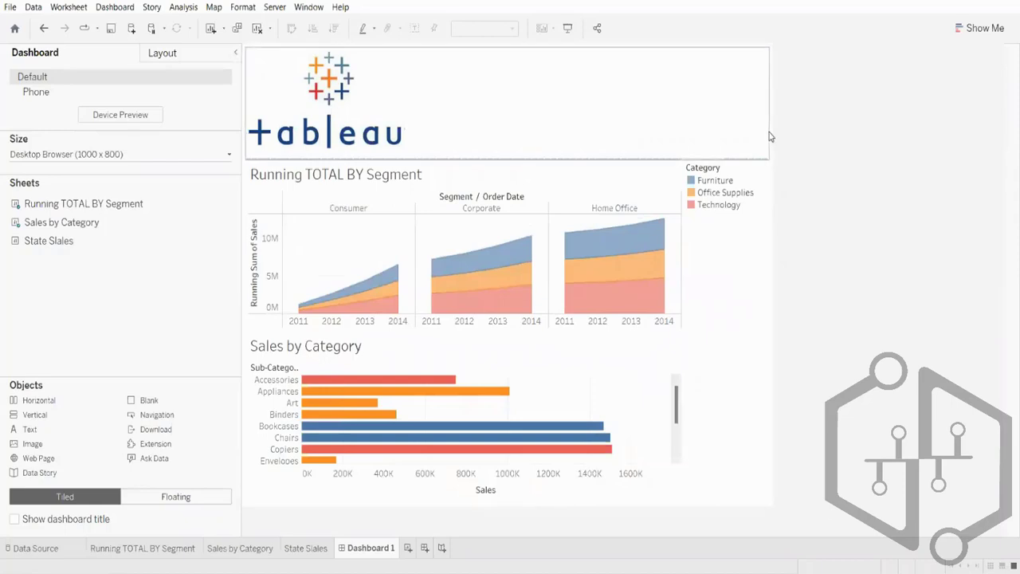
# Increase the tiled Tableau logo's height slightly, and remove the image from the dashboard
pyautogui.click(570, 102)
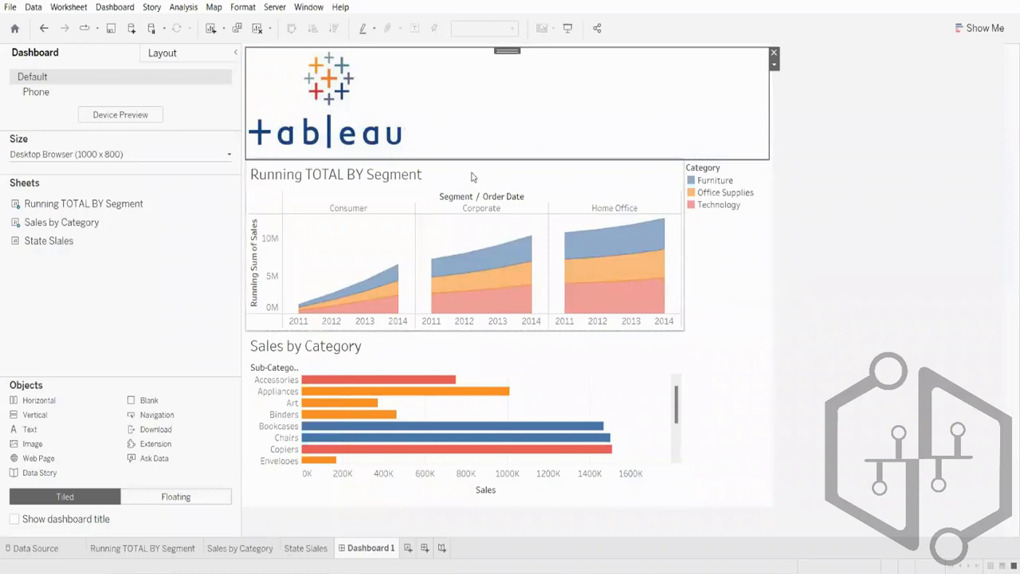
pyautogui.moveTo(468, 158)
pyautogui.mouseDown()
pyautogui.moveTo(473, 200)
pyautogui.moveTo(471, 148)
pyautogui.moveTo(469, 165)
pyautogui.mouseUp()
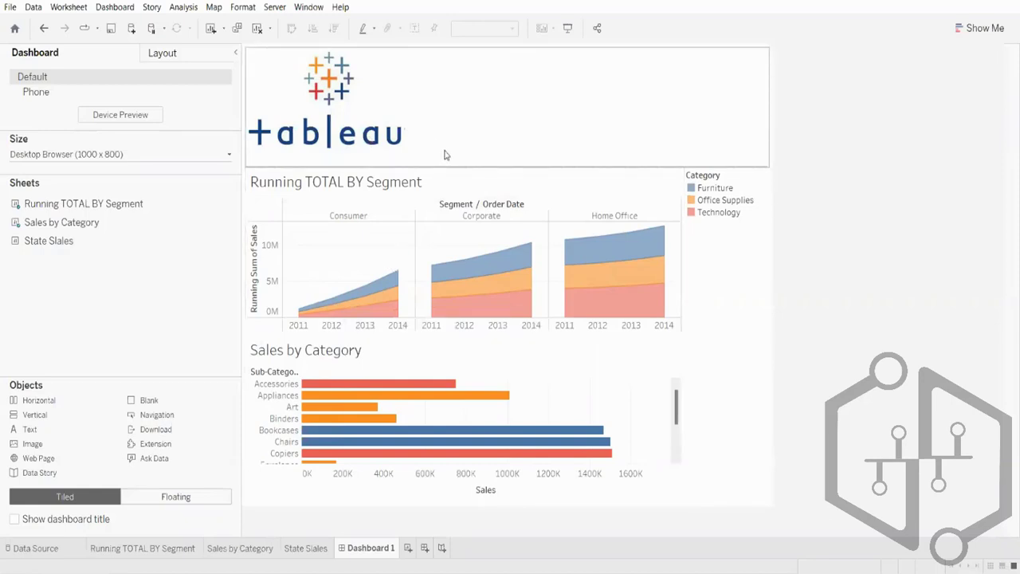
pyautogui.click(492, 101)
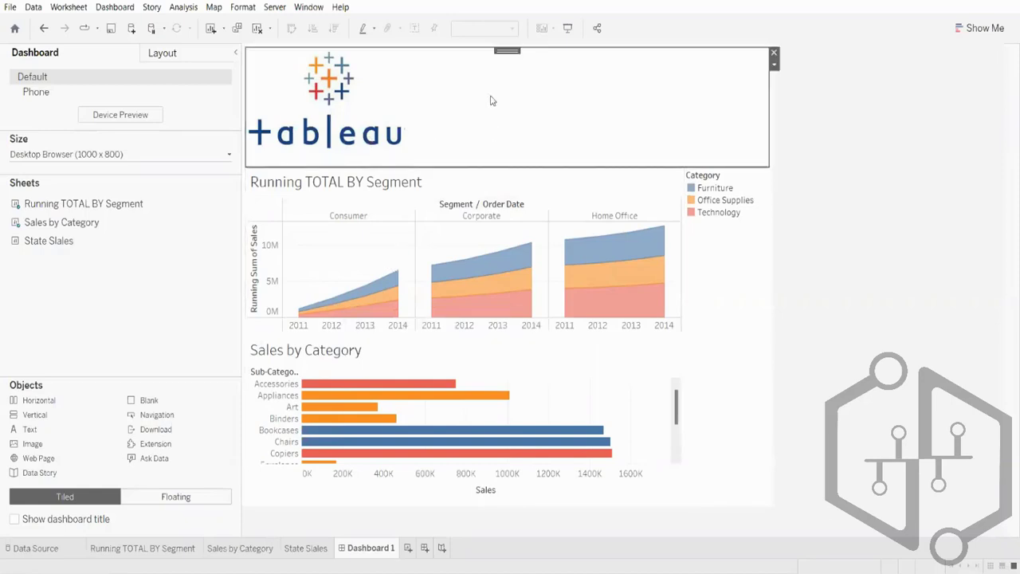
pyautogui.click(773, 52)
# Switch placement to Floating and add an image object with download.jfif over the Sales by Category chart
pyautogui.click(126, 497)
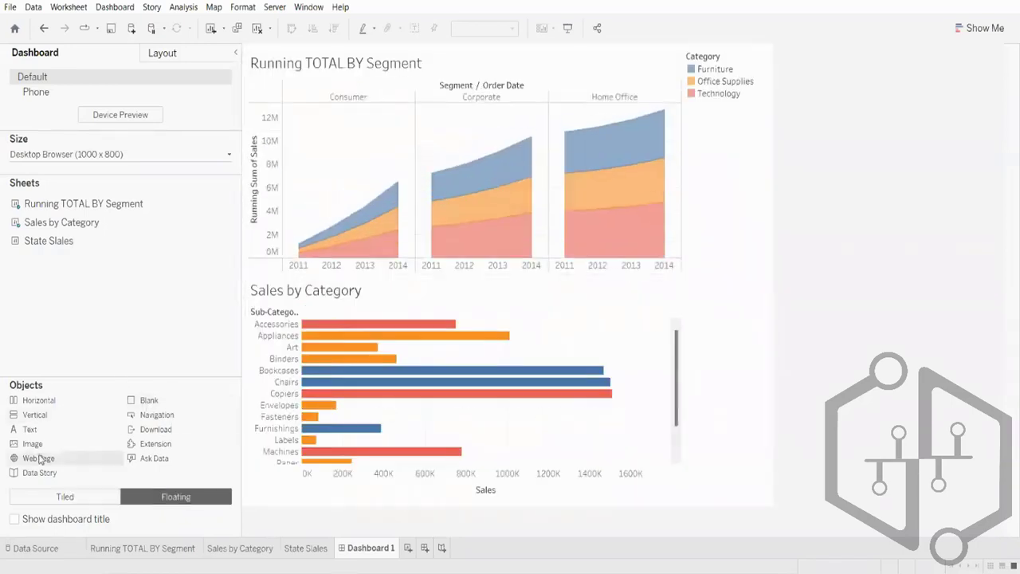
pyautogui.moveTo(36, 445); pyautogui.dragTo(363, 290)
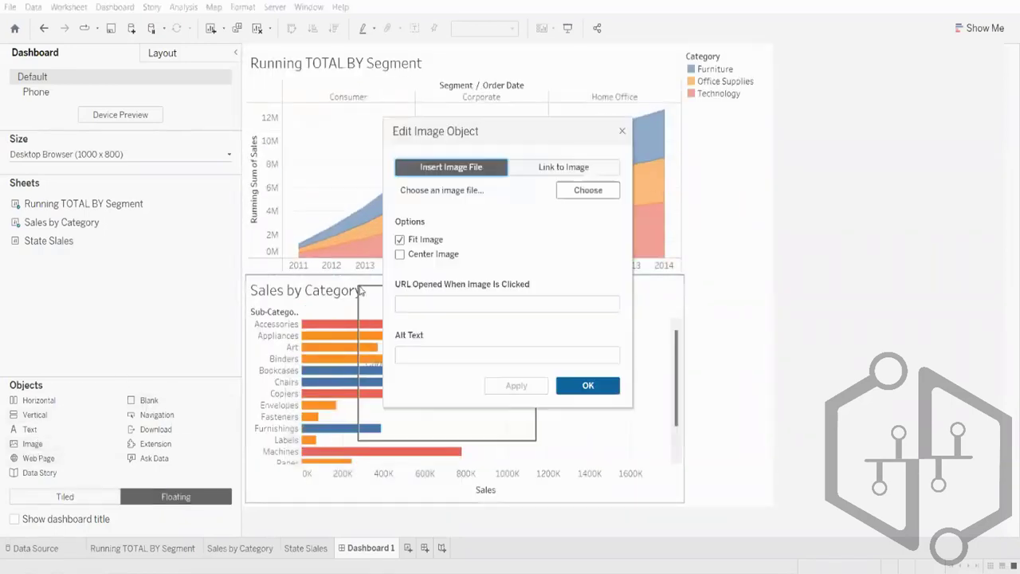
pyautogui.click(588, 190)
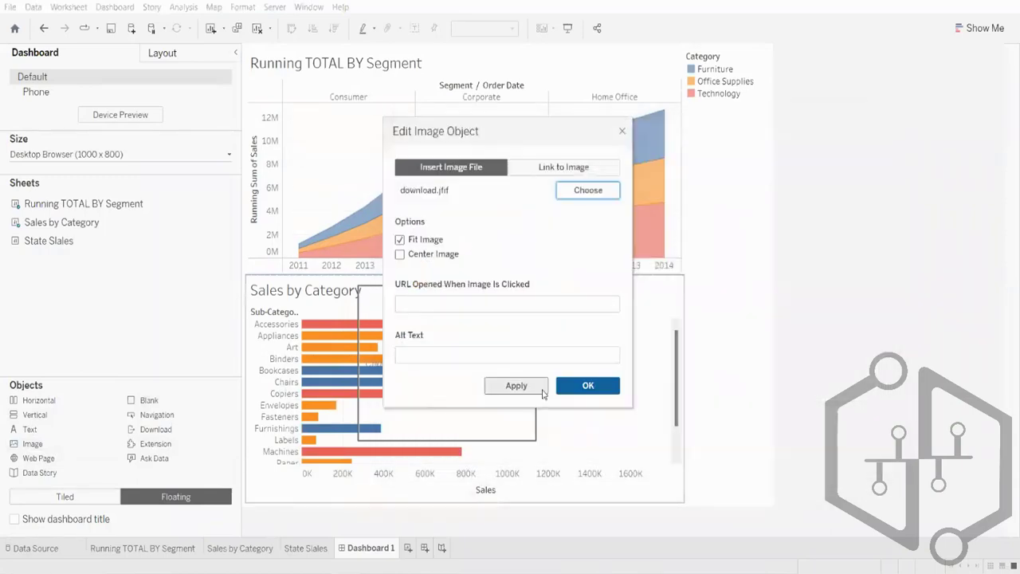
pyautogui.click(515, 385)
pyautogui.click(587, 385)
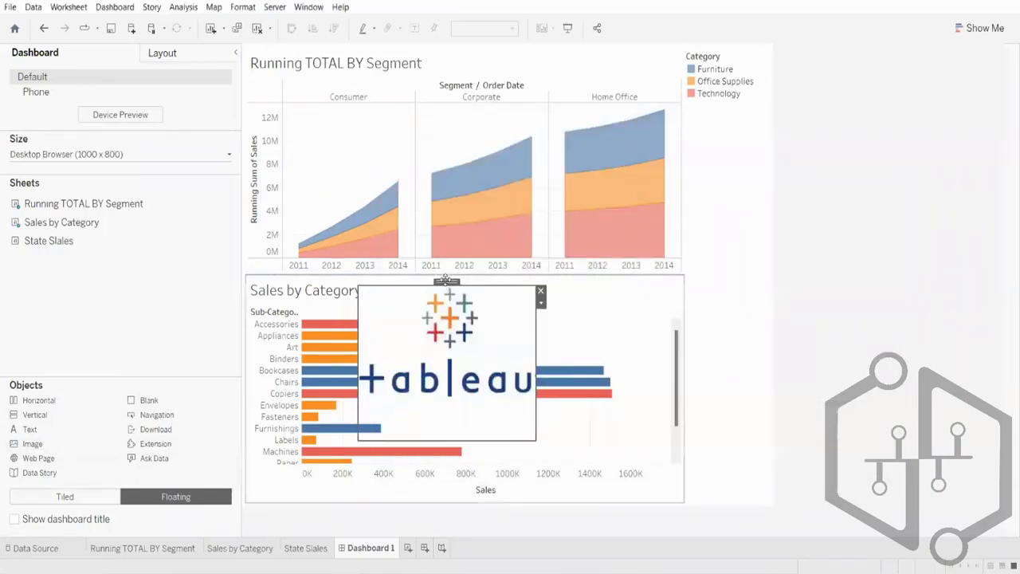
# Shrink the floating Tableau logo to roughly half its width and move it directly beneath the Category legend
pyautogui.moveTo(447, 282); pyautogui.dragTo(510, 225)
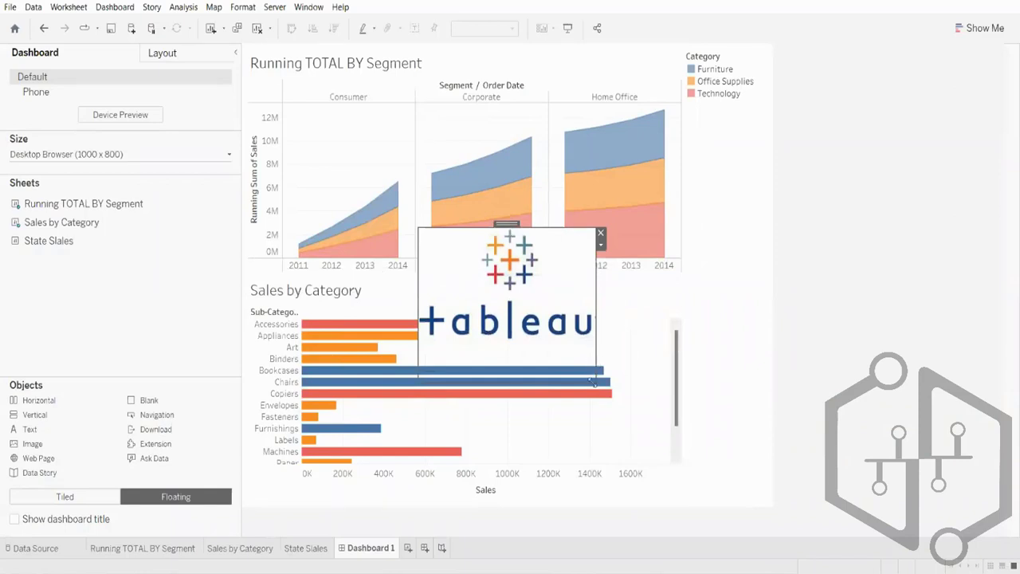
pyautogui.moveTo(596, 366); pyautogui.dragTo(513, 284)
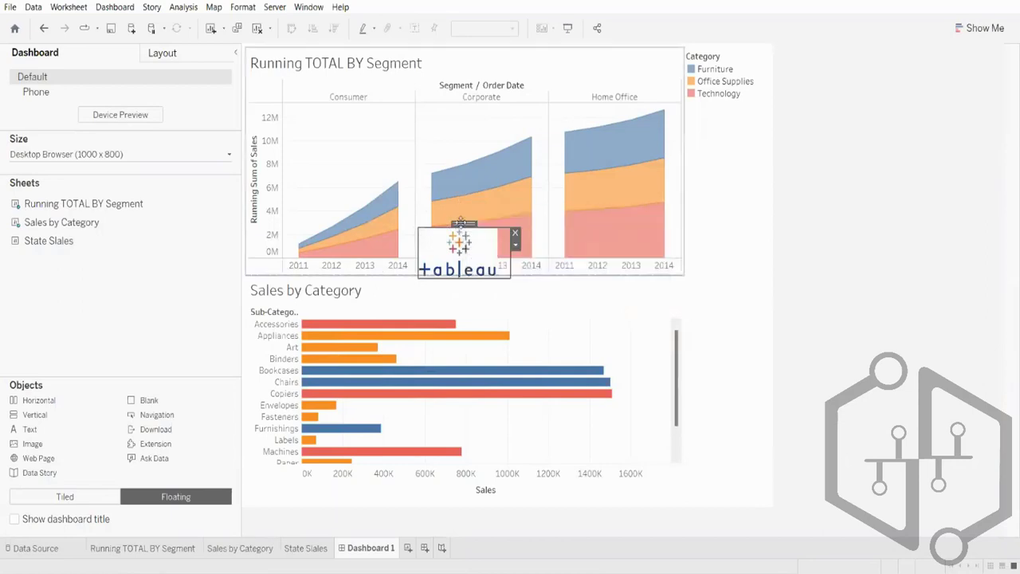
pyautogui.moveTo(461, 221); pyautogui.dragTo(293, 68)
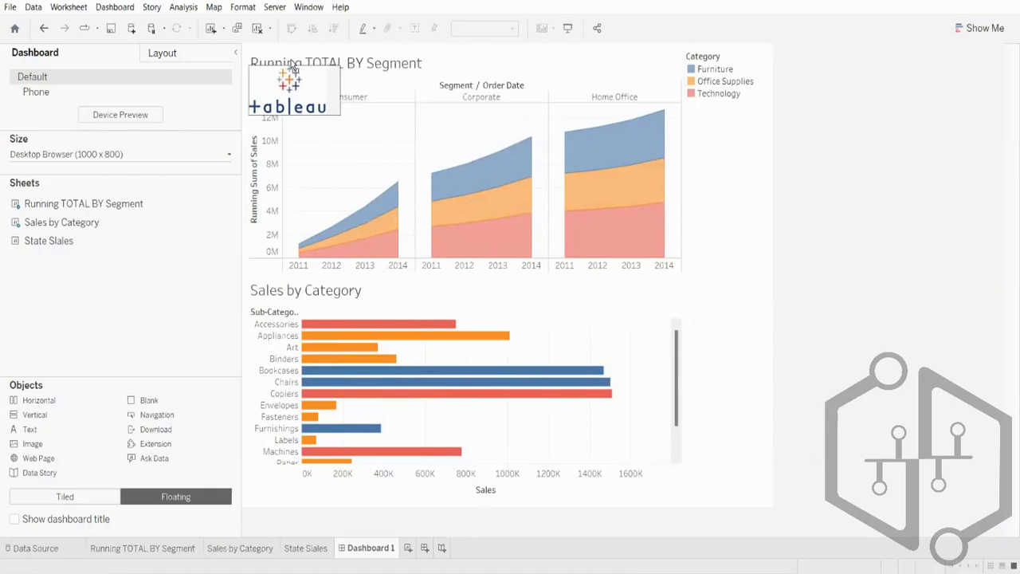
pyautogui.moveTo(292, 69); pyautogui.dragTo(632, 77)
pyautogui.click(709, 80)
pyautogui.click(733, 79)
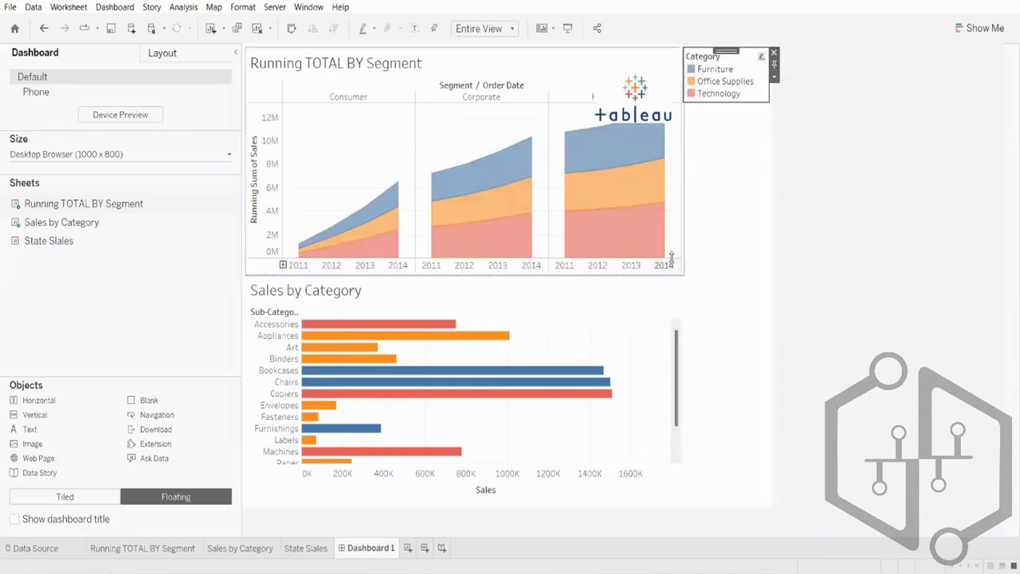
pyautogui.click(638, 97)
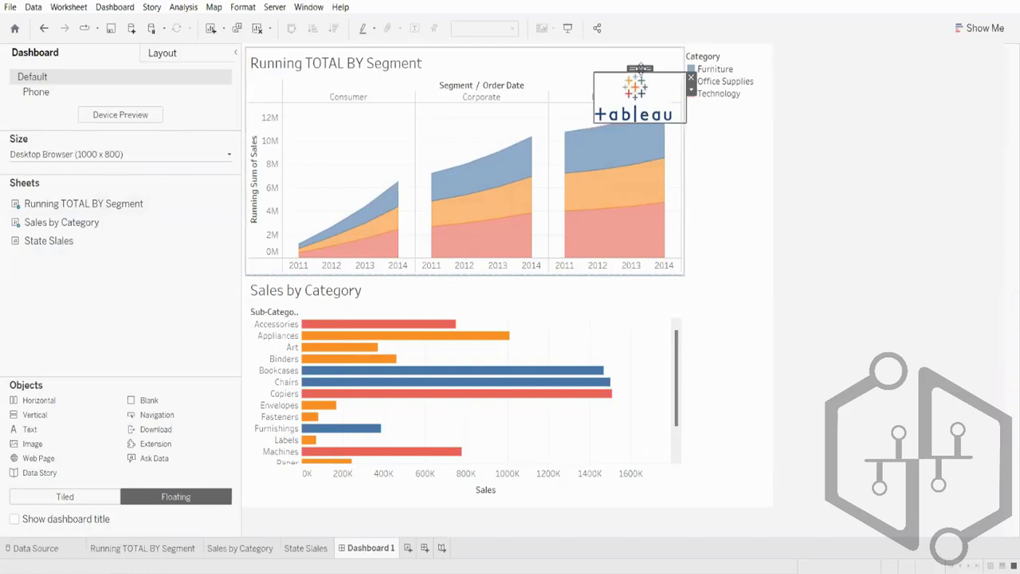
pyautogui.moveTo(640, 69); pyautogui.dragTo(720, 114)
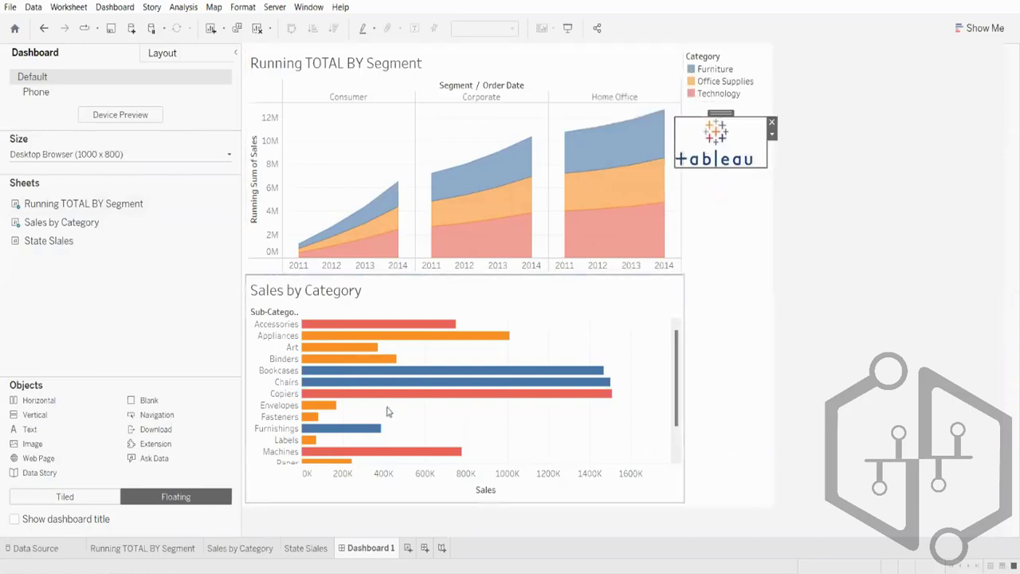
# Clear the dashboard and rebuild it with Tiled placement, putting Sales by Category below the Running TOTAL BY Segment chart
pyautogui.click(101, 497)
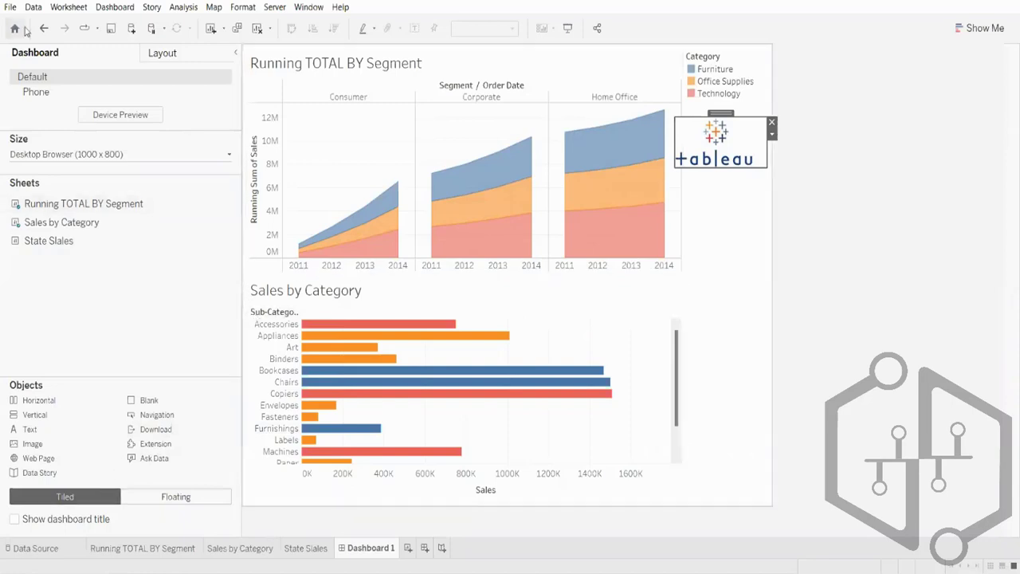
pyautogui.click(257, 29)
pyautogui.moveTo(98, 169); pyautogui.dragTo(391, 198)
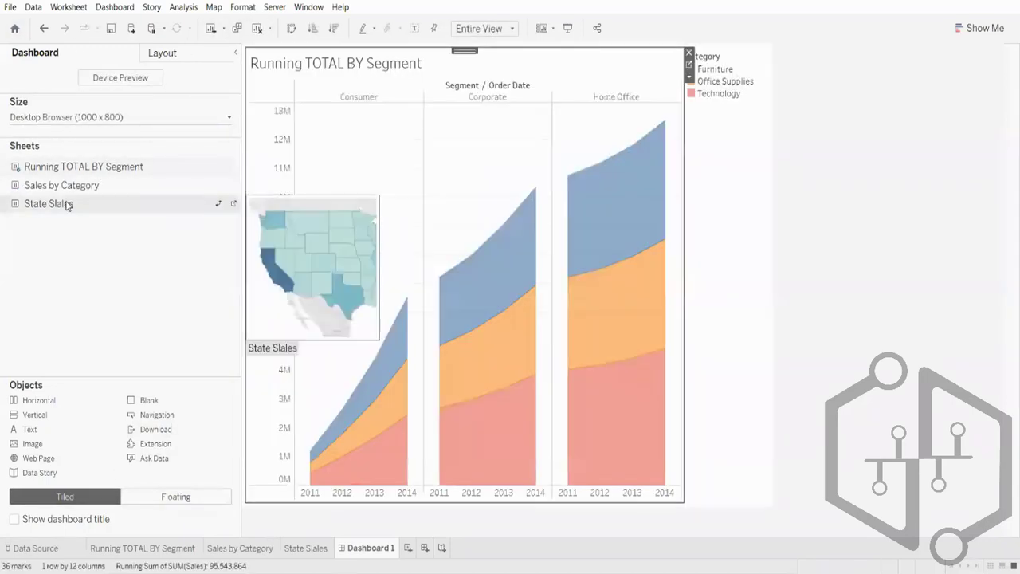
pyautogui.moveTo(48, 204); pyautogui.dragTo(432, 365)
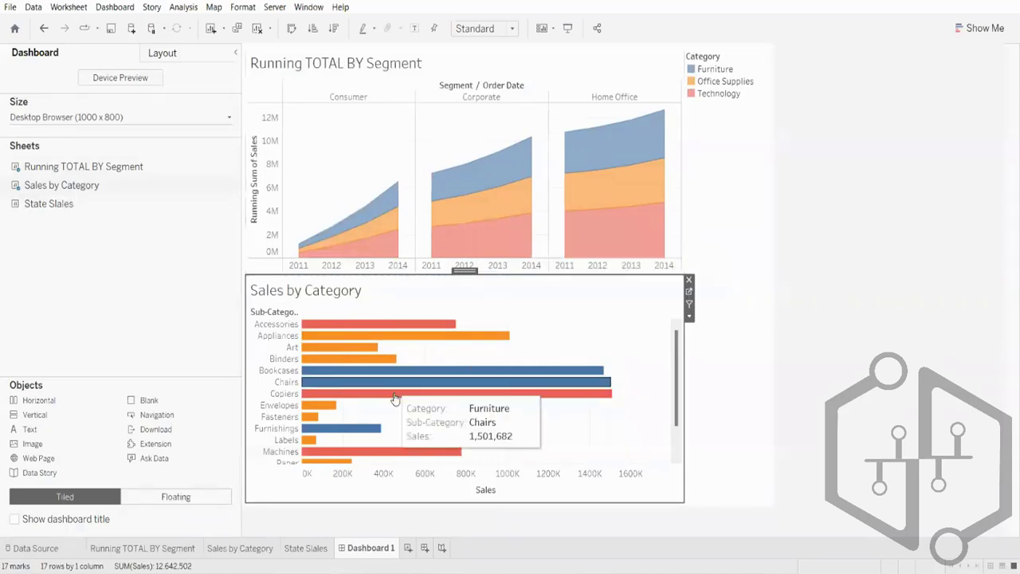
pyautogui.rightClick(464, 273)
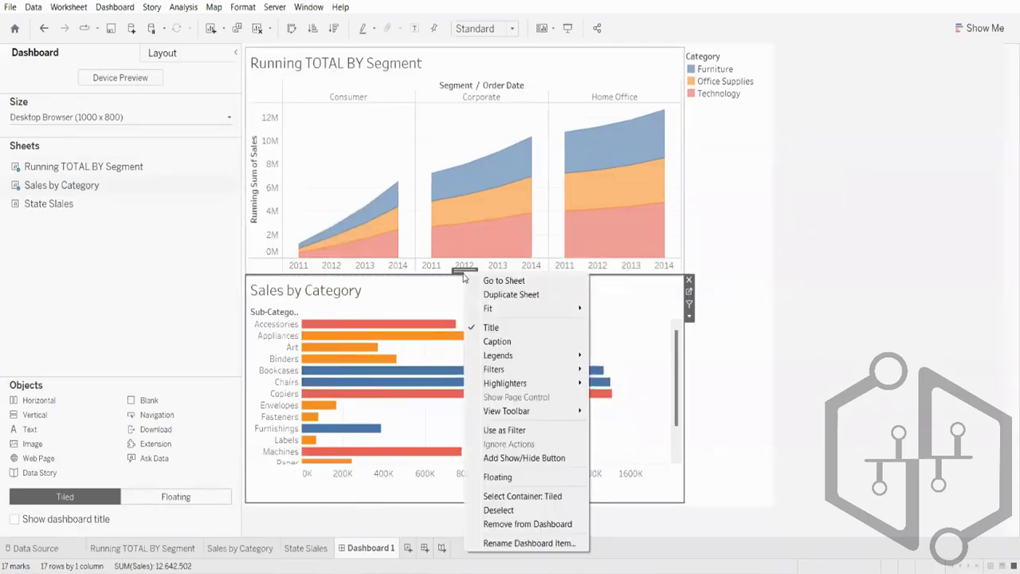
pyautogui.moveTo(525, 374)
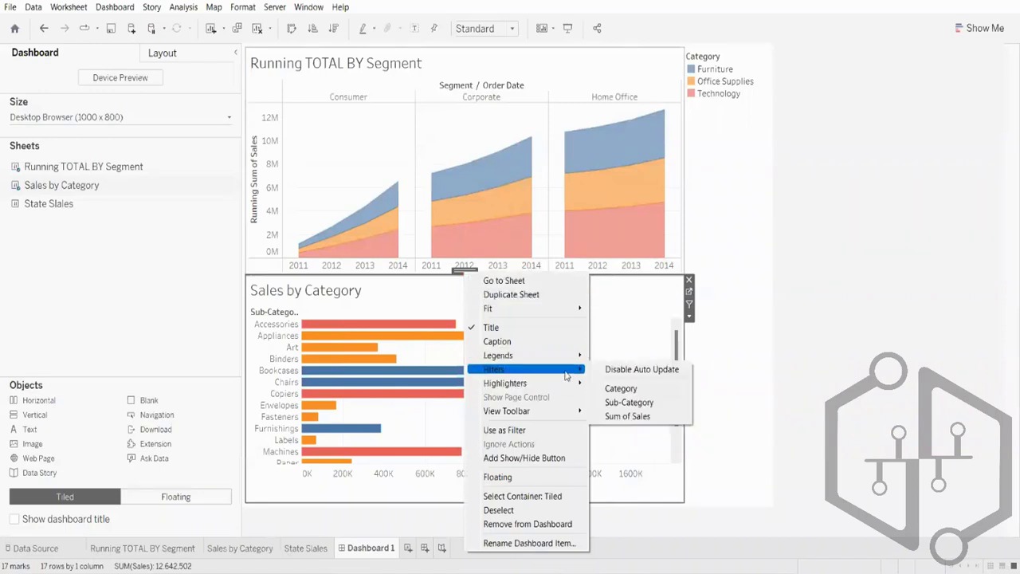
pyautogui.click(797, 212)
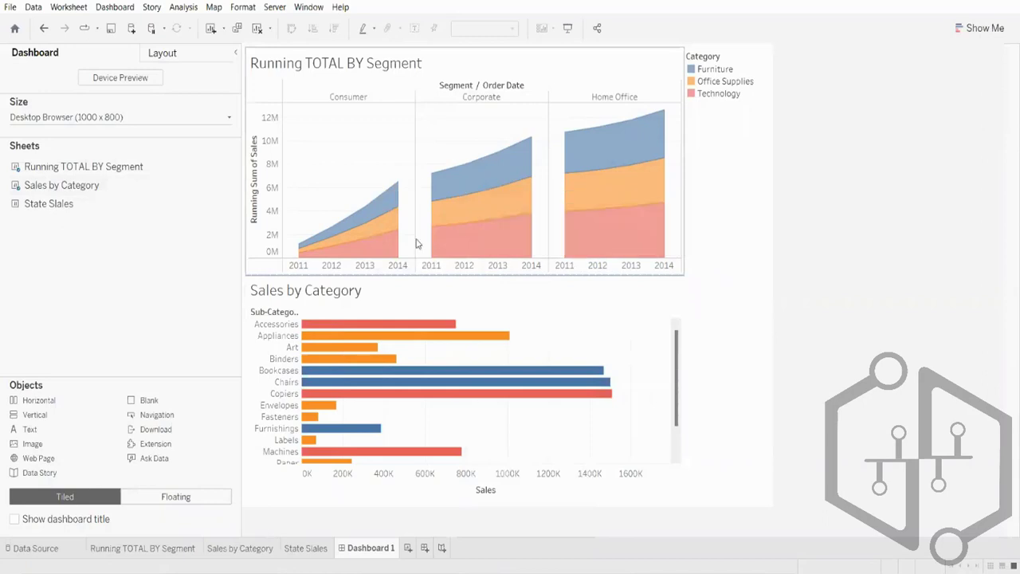
# Show the Category filter of the Sales by Category chart on the dashboard
pyautogui.moveTo(502, 239)
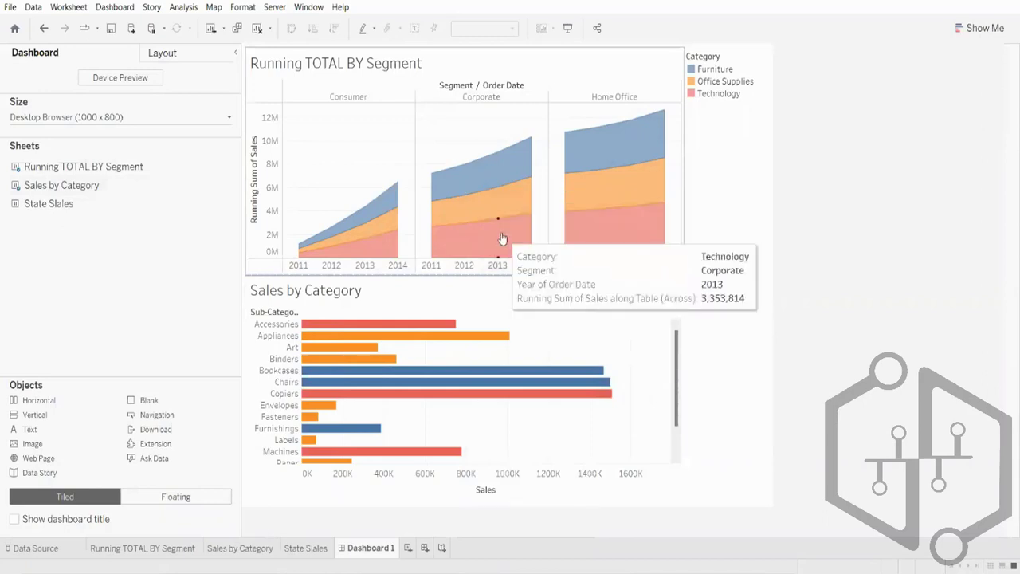
pyautogui.click(466, 295)
pyautogui.rightClick(464, 270)
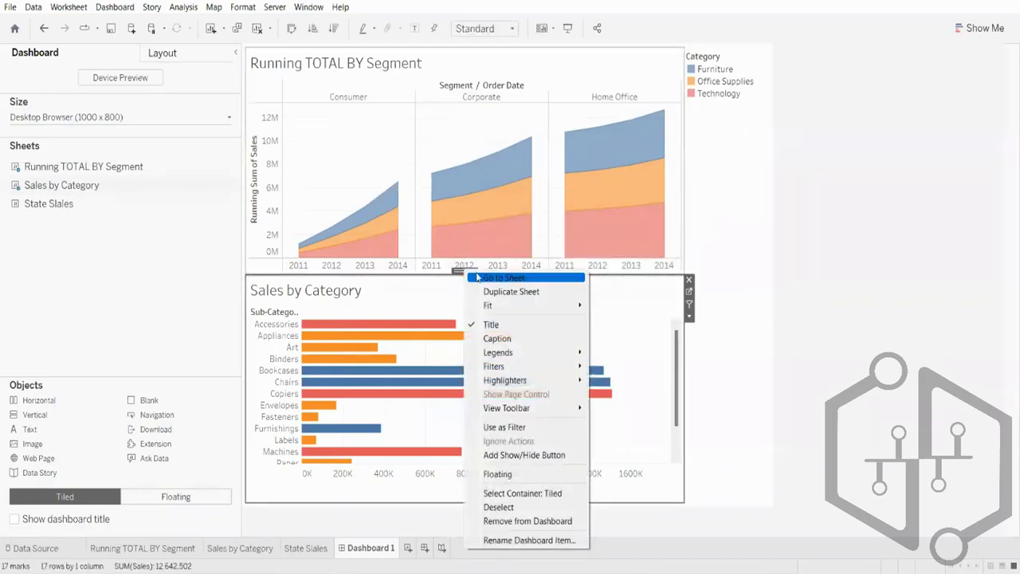
pyautogui.moveTo(558, 366)
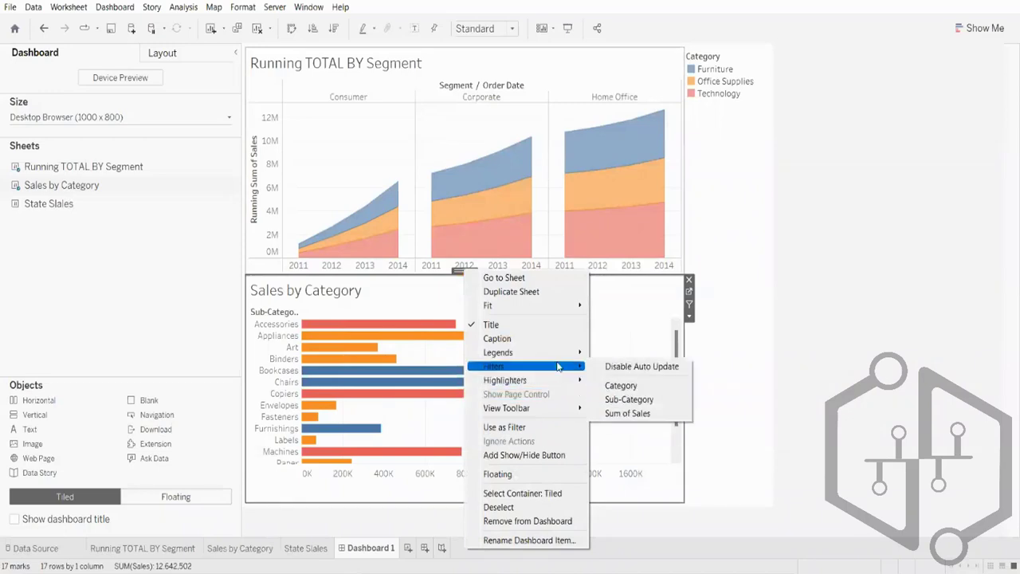
pyautogui.click(633, 387)
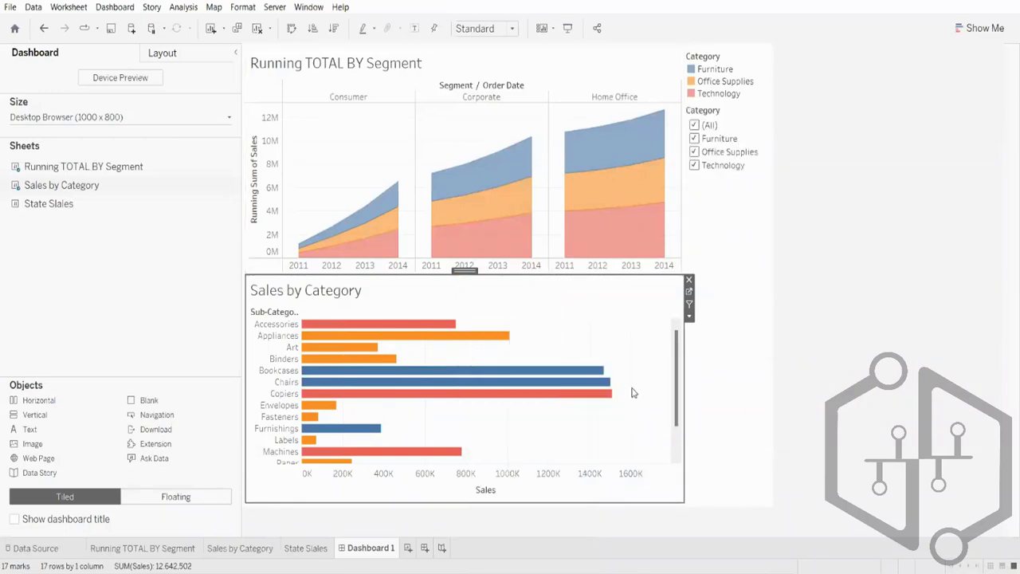
pyautogui.click(786, 269)
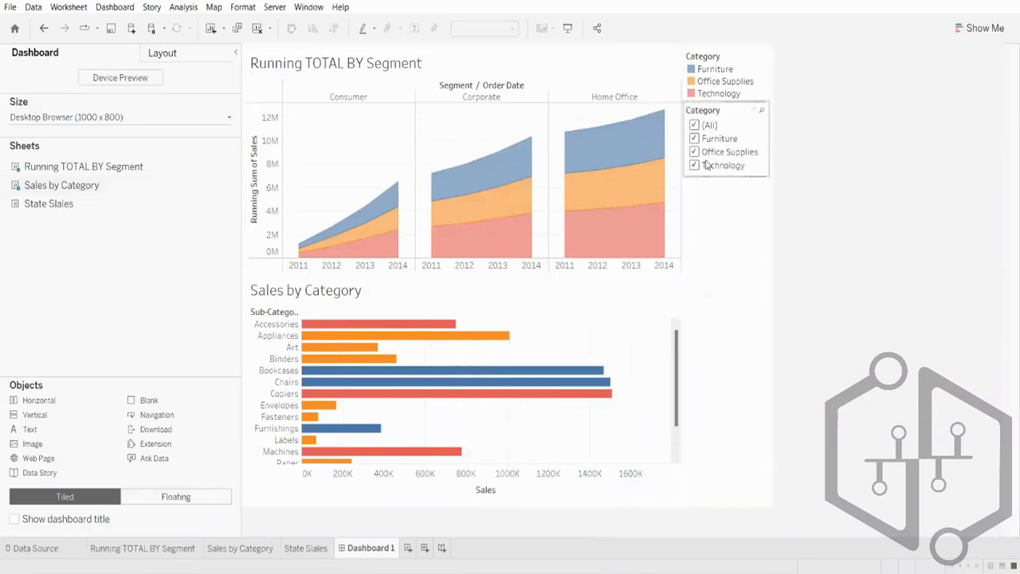
# Test the Category filter by excluding individual categories such as Furniture, and restore all values
pyautogui.click(695, 139)
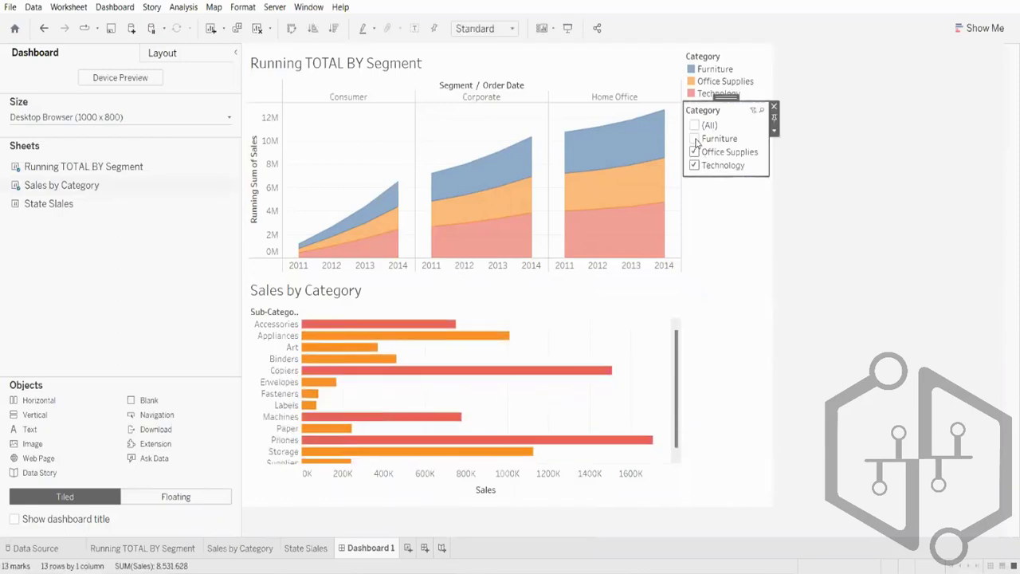
pyautogui.click(694, 140)
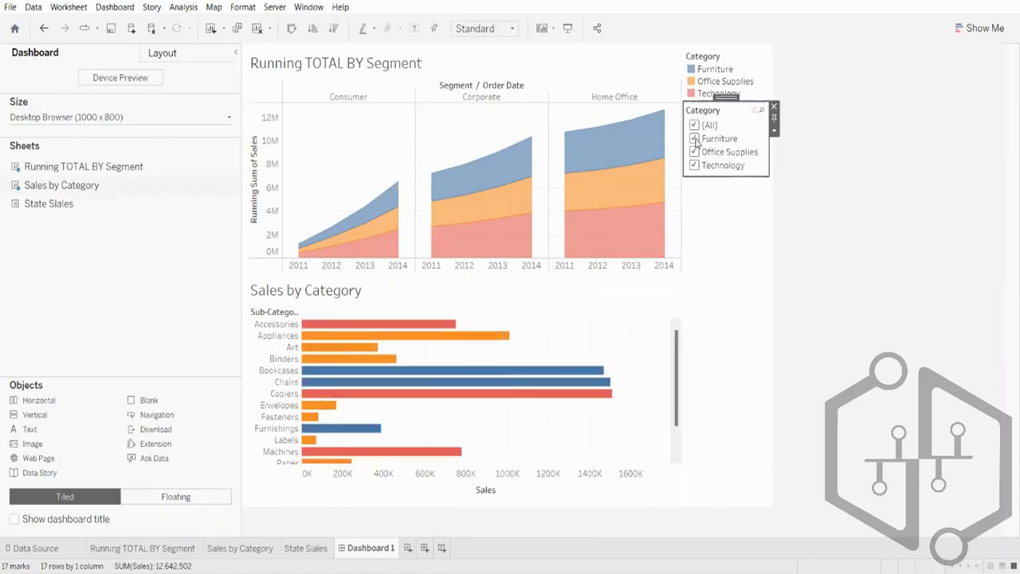
pyautogui.click(463, 291)
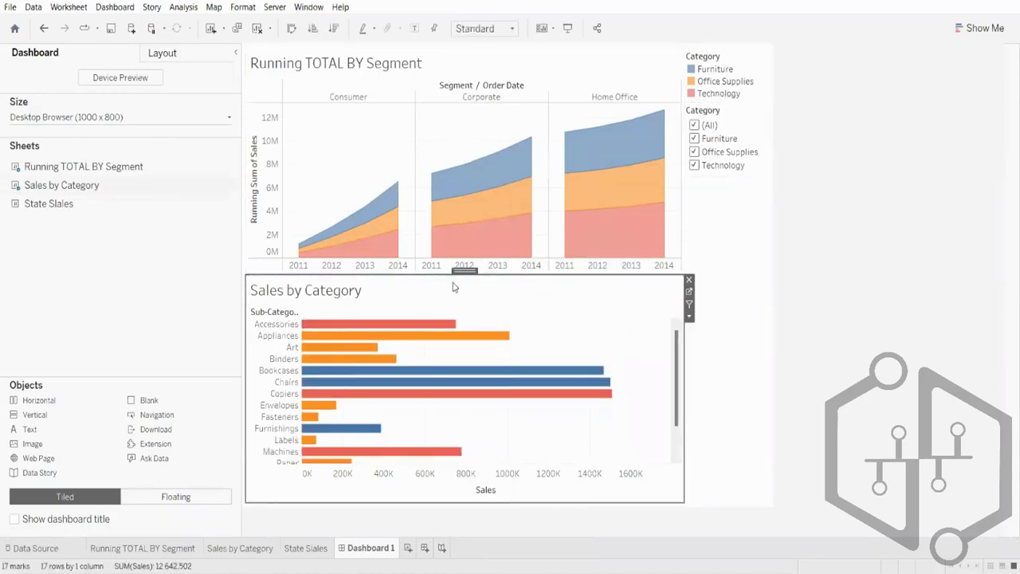
pyautogui.click(695, 139)
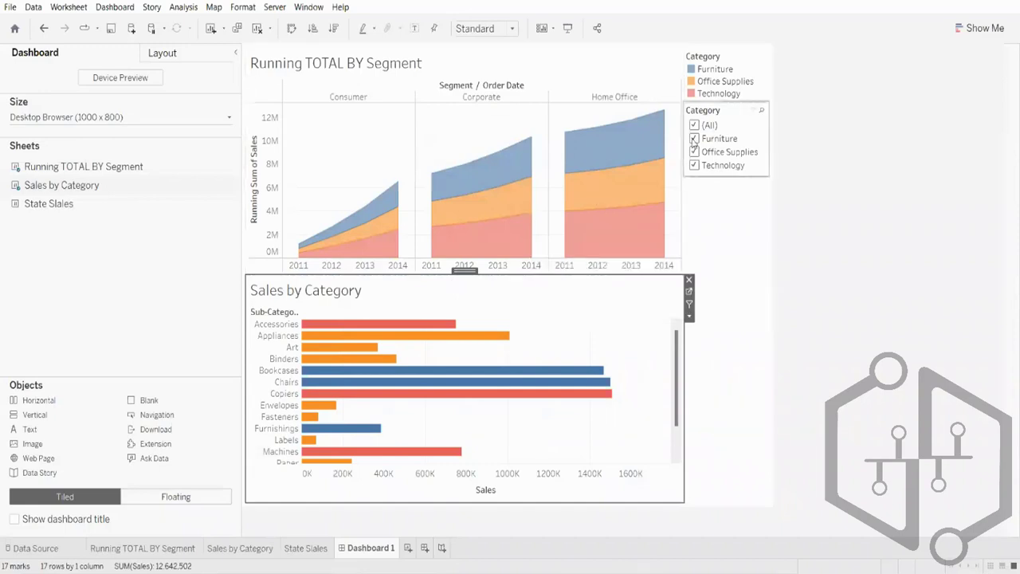
pyautogui.click(695, 166)
pyautogui.click(694, 139)
pyautogui.click(694, 125)
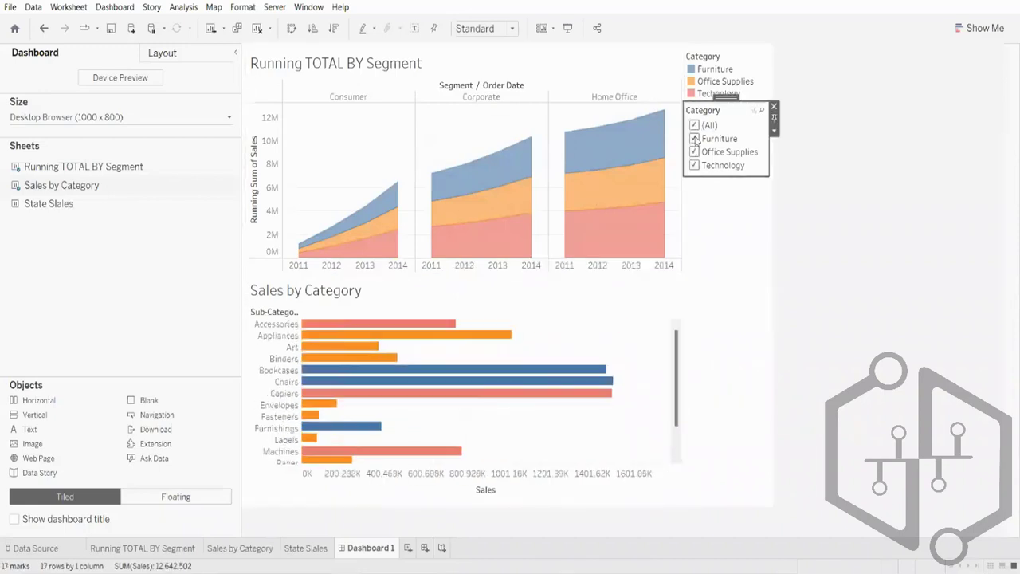
pyautogui.click(694, 139)
pyautogui.click(695, 153)
pyautogui.click(695, 125)
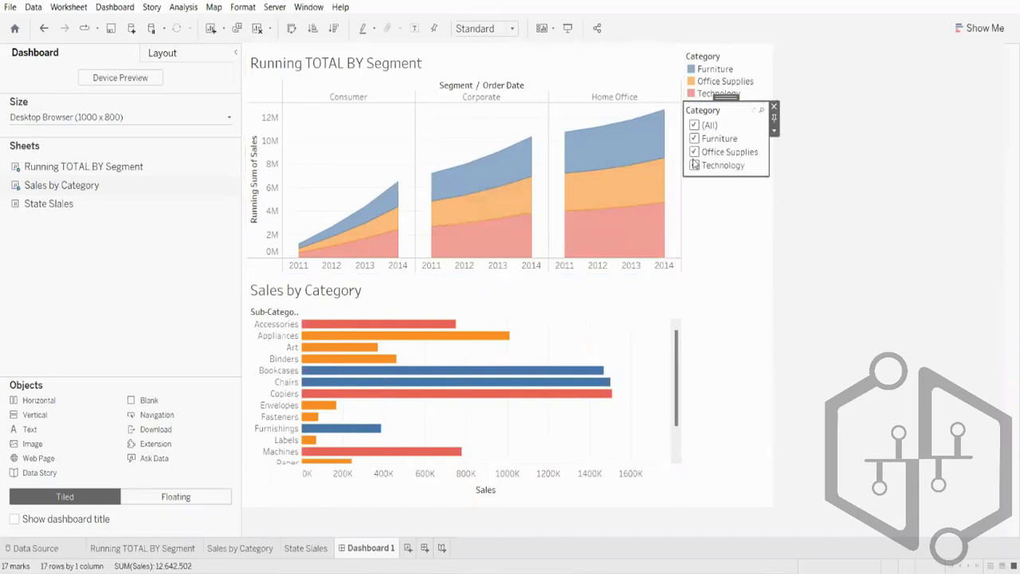
pyautogui.moveTo(624, 224)
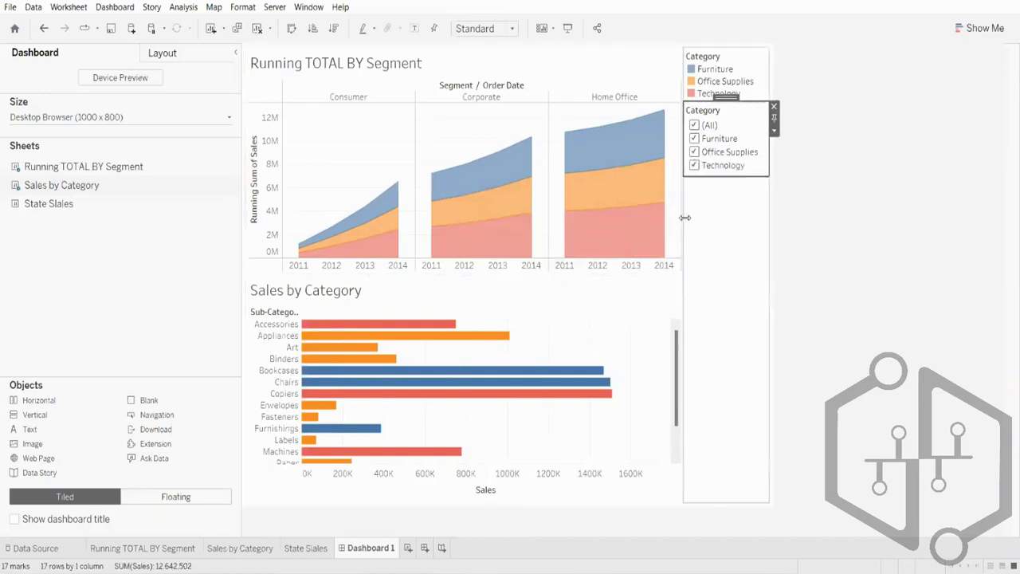
pyautogui.click(773, 132)
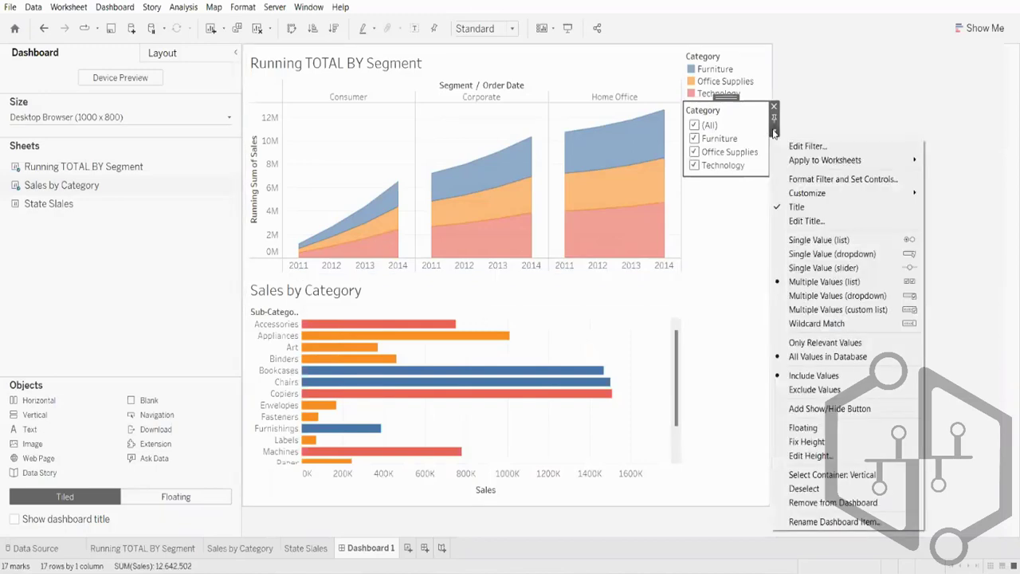
pyautogui.moveTo(817, 165)
pyautogui.click(837, 180)
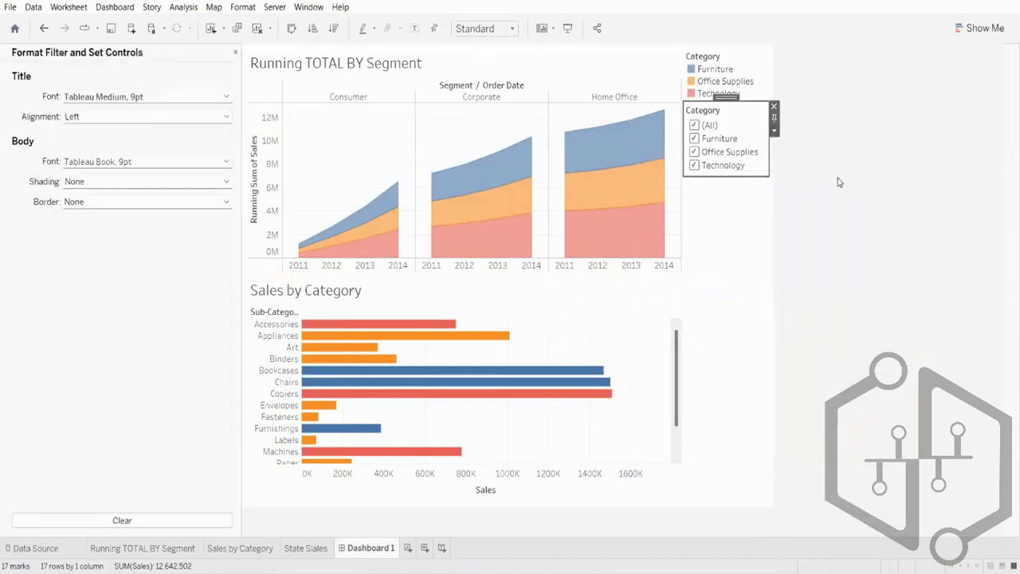
pyautogui.click(235, 52)
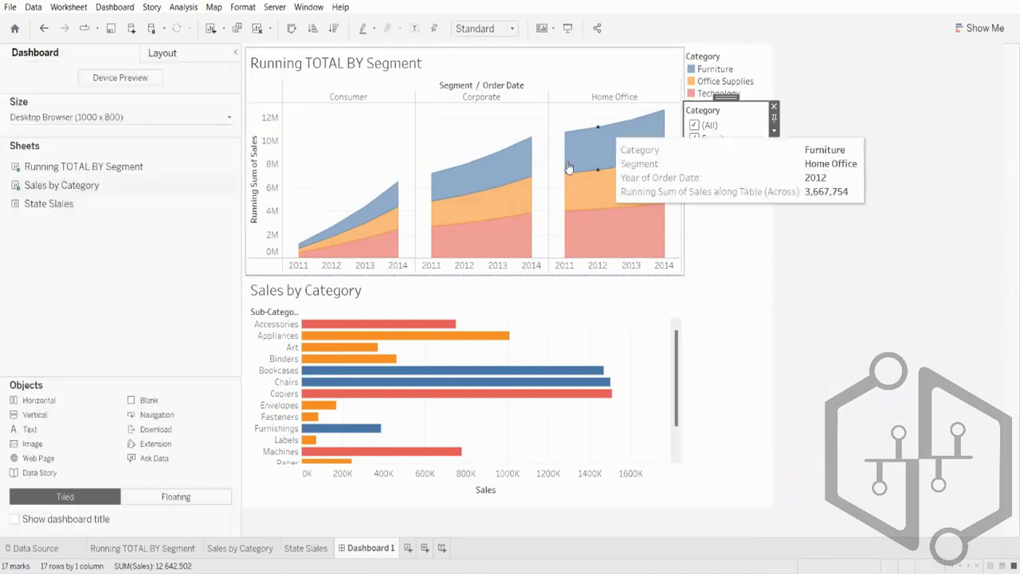
# Examine which filter fields the Sales by Category chart offers on the dashboard, leaving its filter settings as they are
pyautogui.click(451, 295)
pyautogui.rightClick(469, 275)
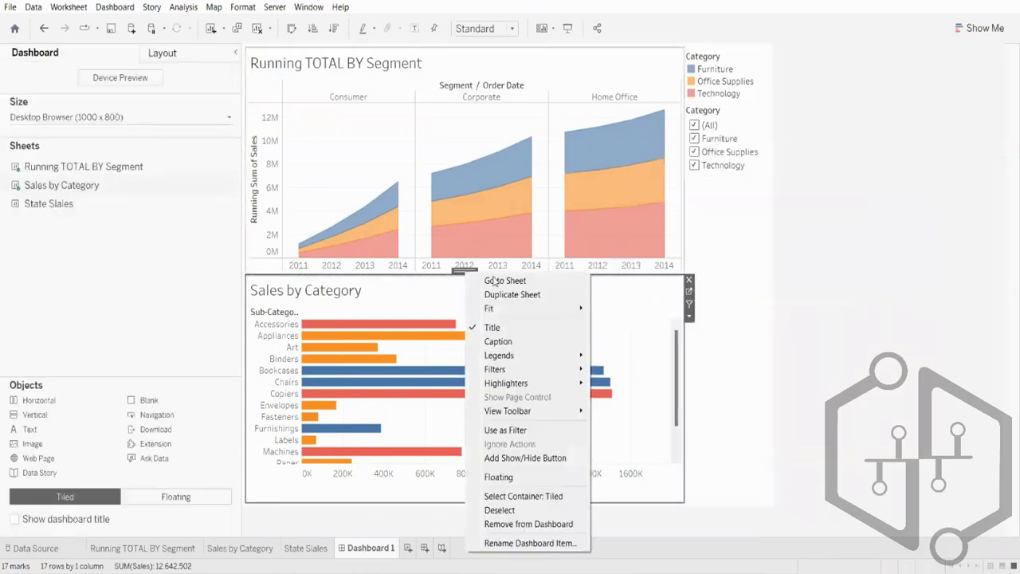
pyautogui.moveTo(558, 370)
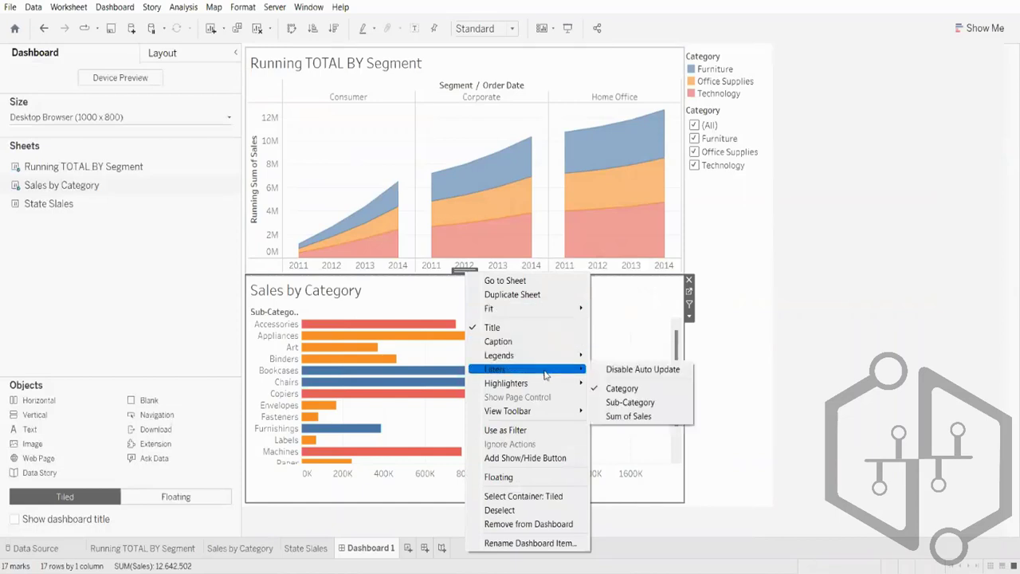
pyautogui.click(860, 215)
# Apply the Category filter to selected worksheets, adding Running TOTAL BY Segment alongside Sales by Category
pyautogui.click(748, 143)
pyautogui.click(775, 132)
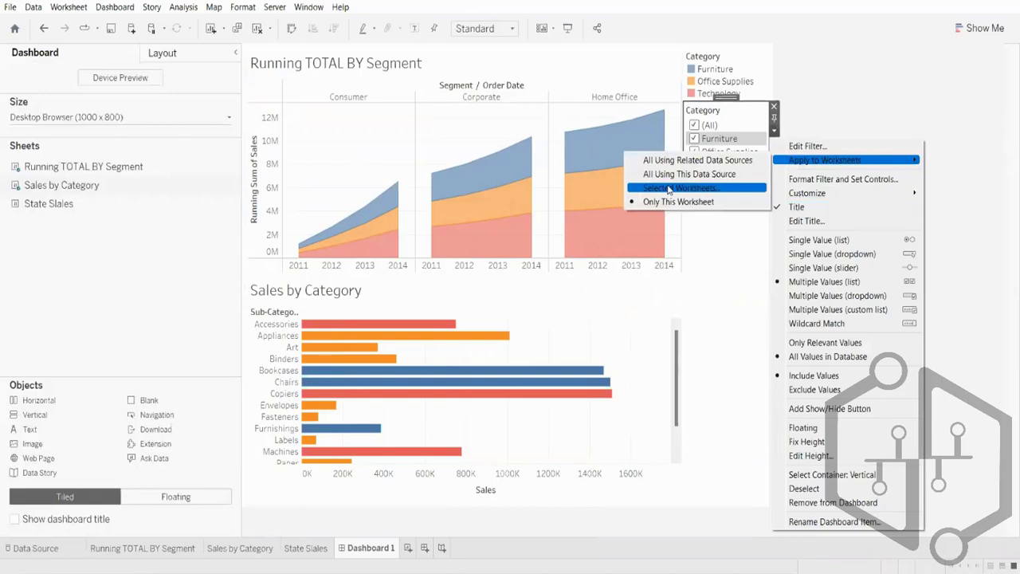
pyautogui.click(668, 191)
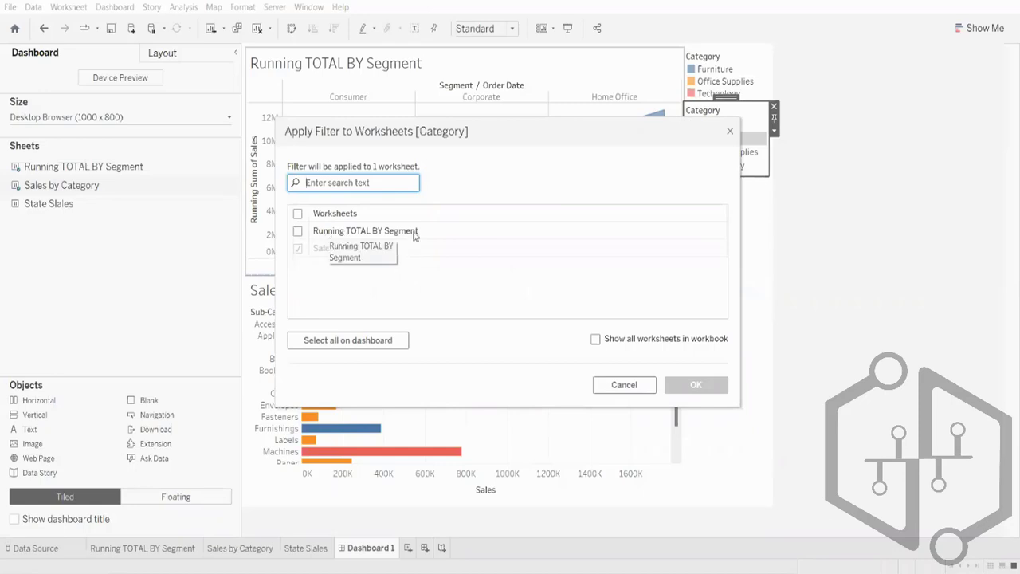
pyautogui.click(297, 230)
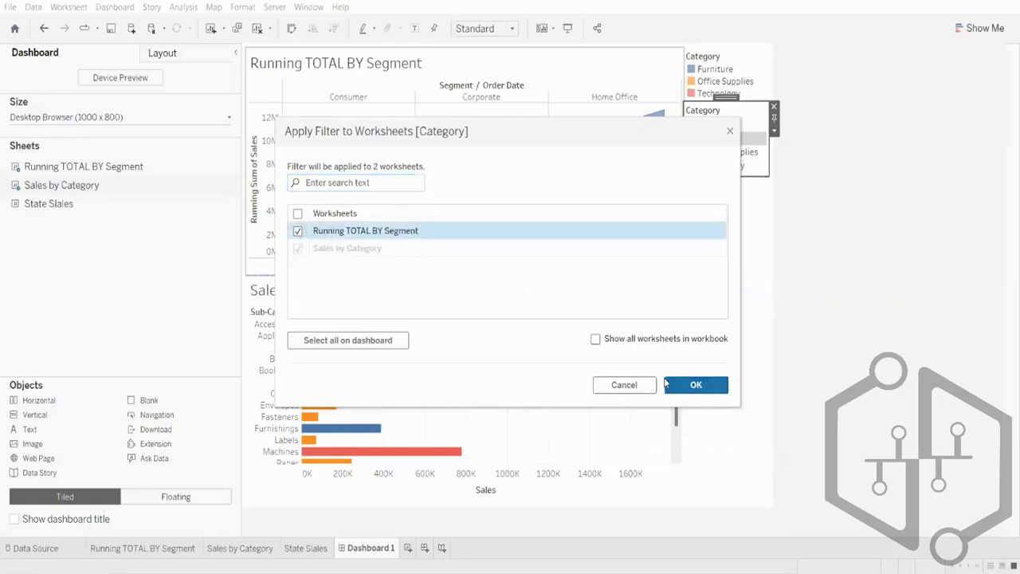
pyautogui.click(680, 385)
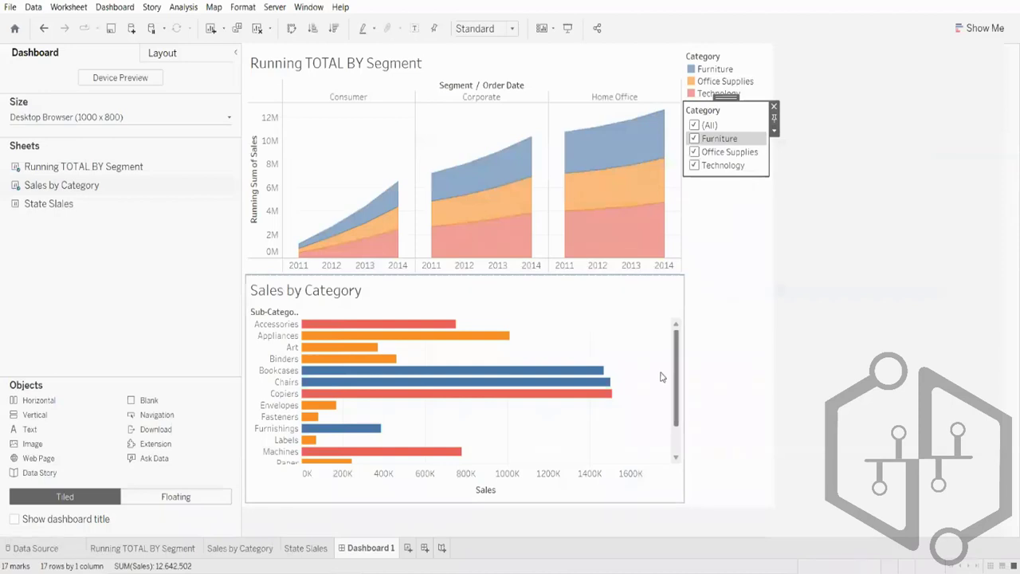
# Test the shared Category filter by showing only Office Supplies, re-adding Technology and Furniture, and toggling all values off and on
pyautogui.click(695, 125)
pyautogui.click(695, 117)
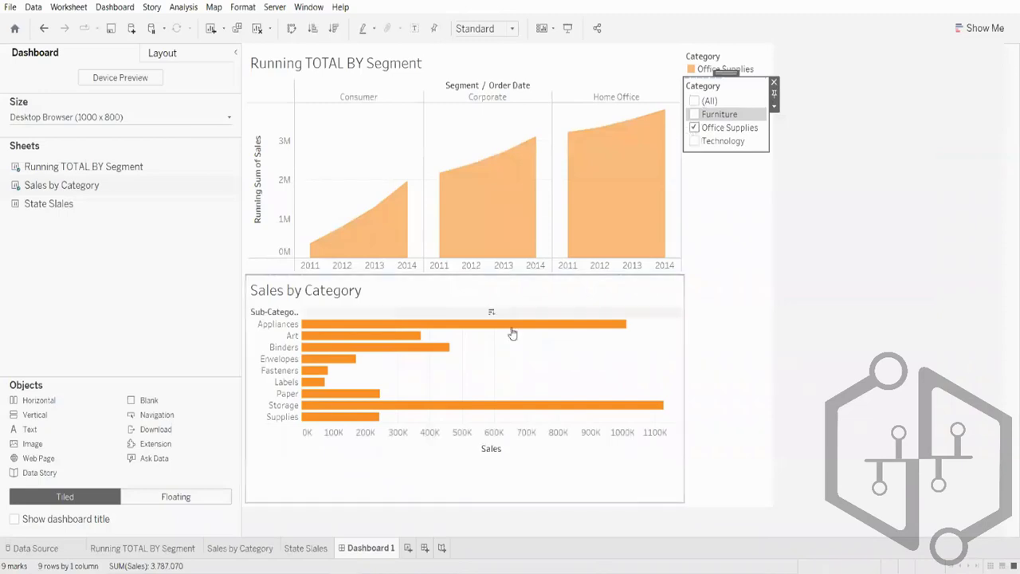
pyautogui.moveTo(401, 341)
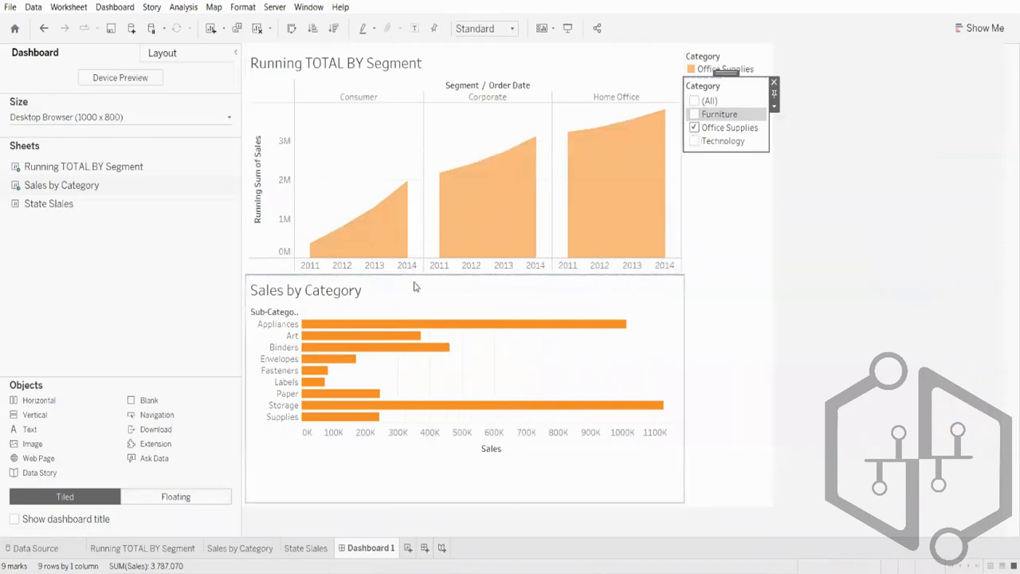
pyautogui.moveTo(570, 205)
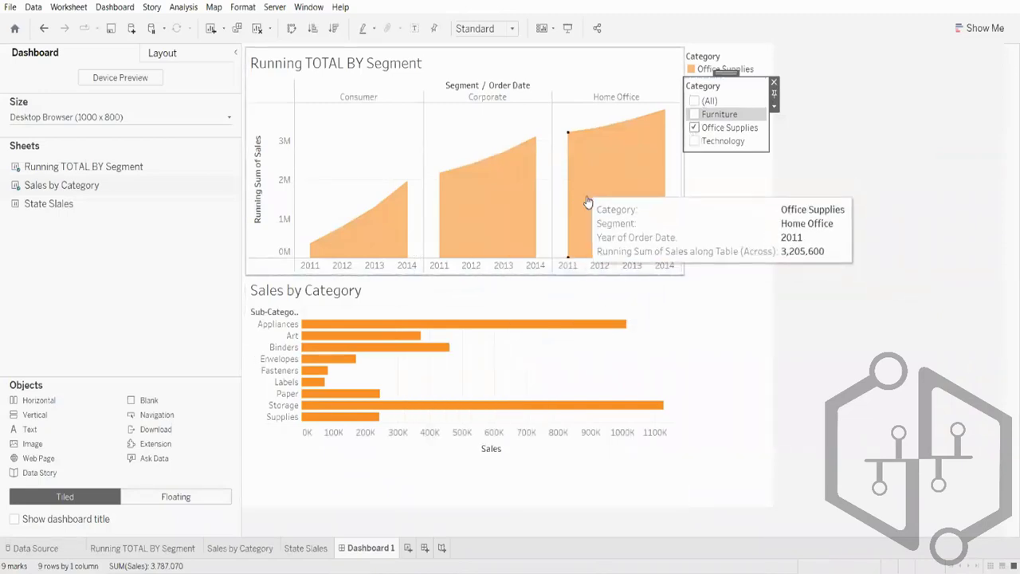
pyautogui.click(696, 142)
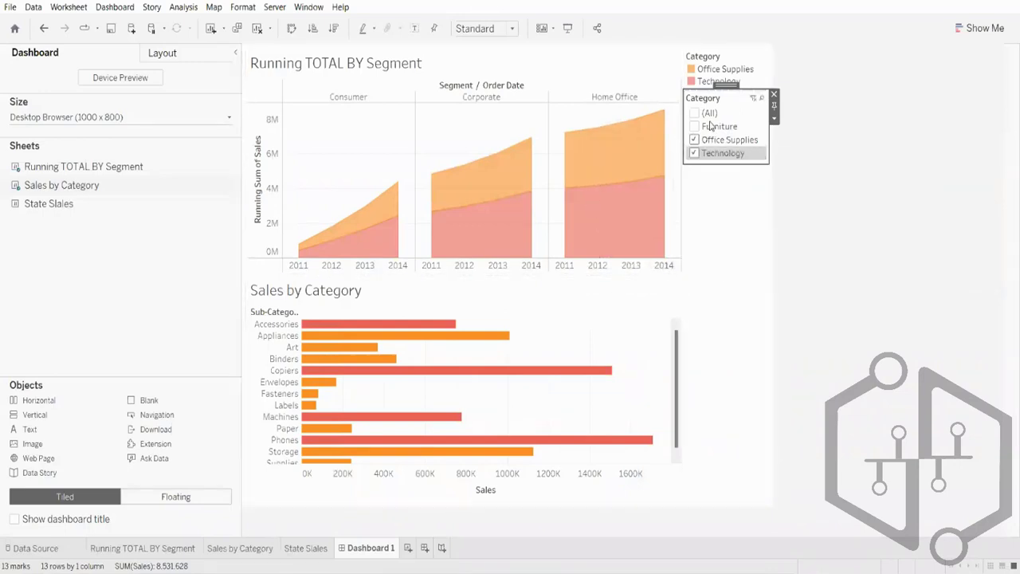
pyautogui.click(695, 138)
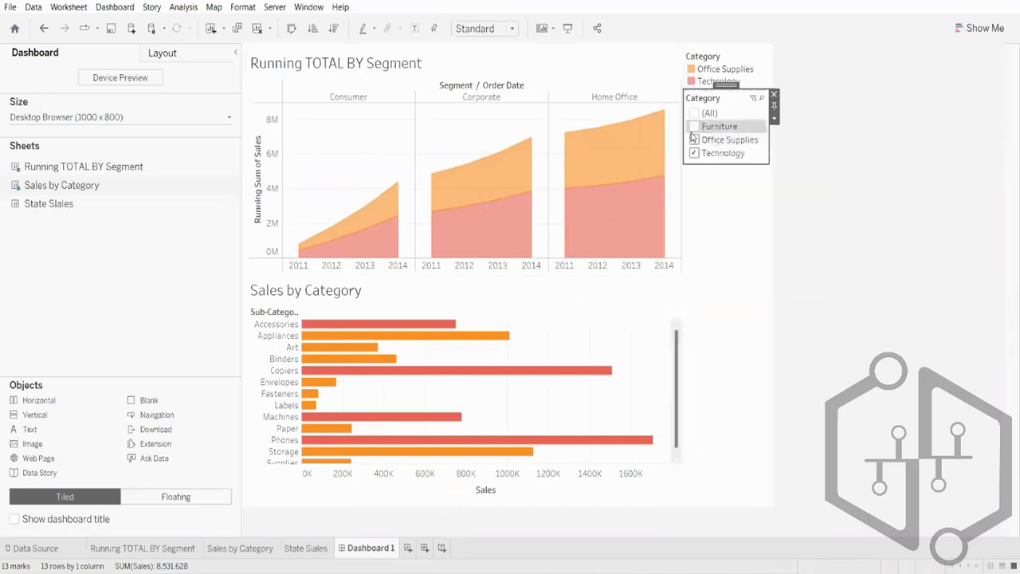
pyautogui.click(693, 128)
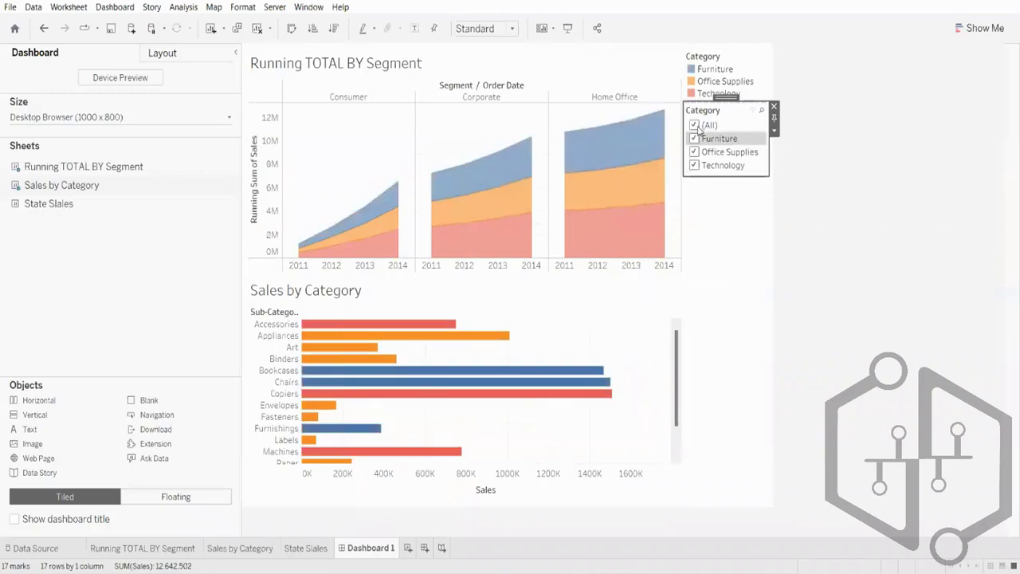
pyautogui.click(693, 126)
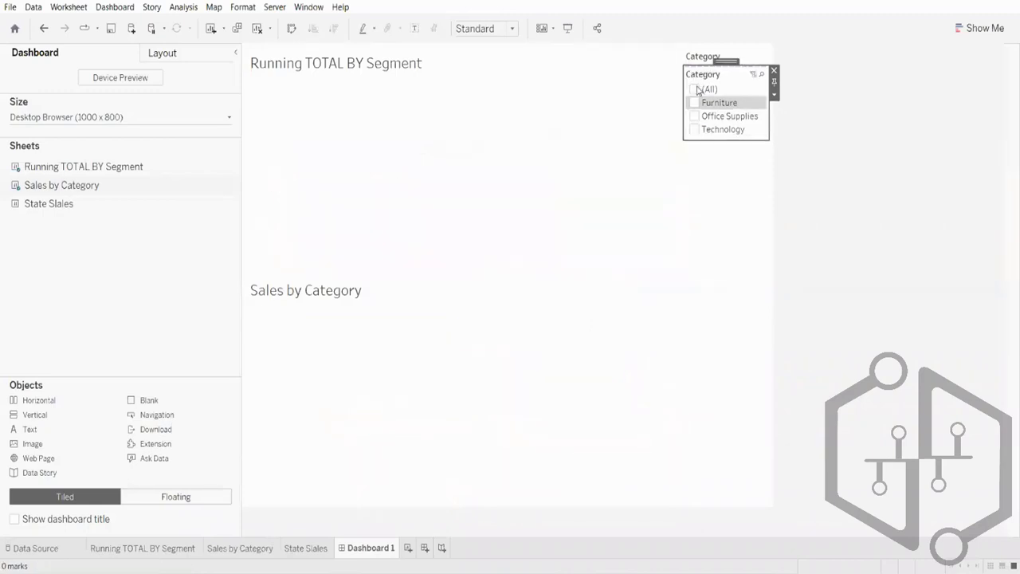
pyautogui.click(693, 126)
pyautogui.click(846, 269)
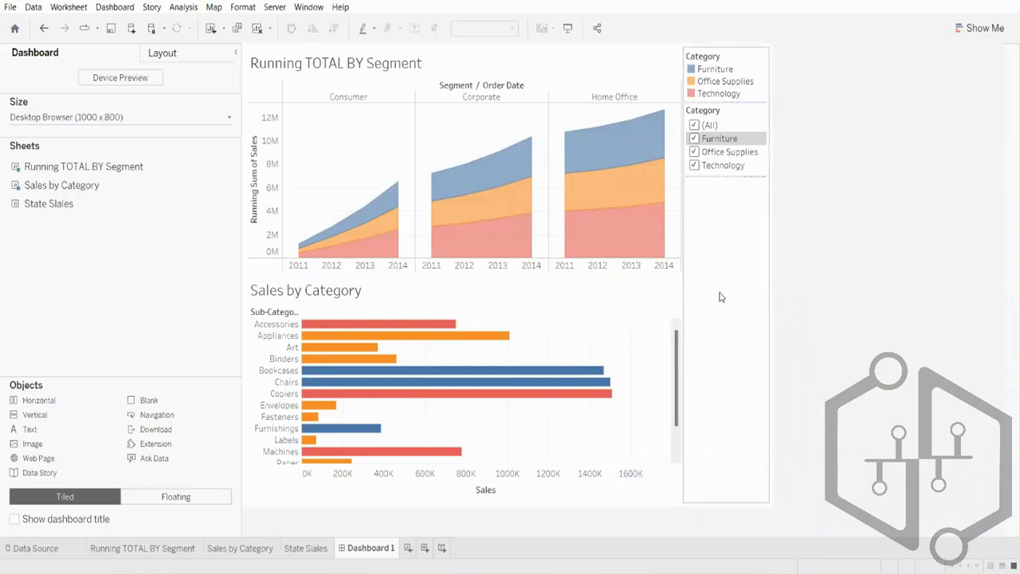
# Test the Category filter on both charts with only Technology shown and with Technology excluded, and restore all categories
pyautogui.click(695, 140)
pyautogui.click(695, 139)
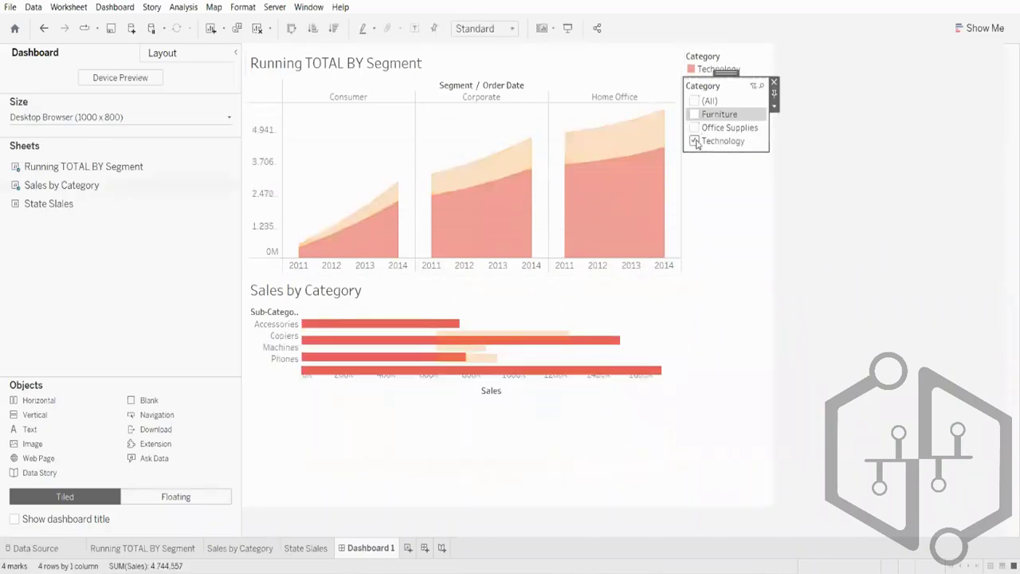
pyautogui.click(695, 116)
pyautogui.click(695, 114)
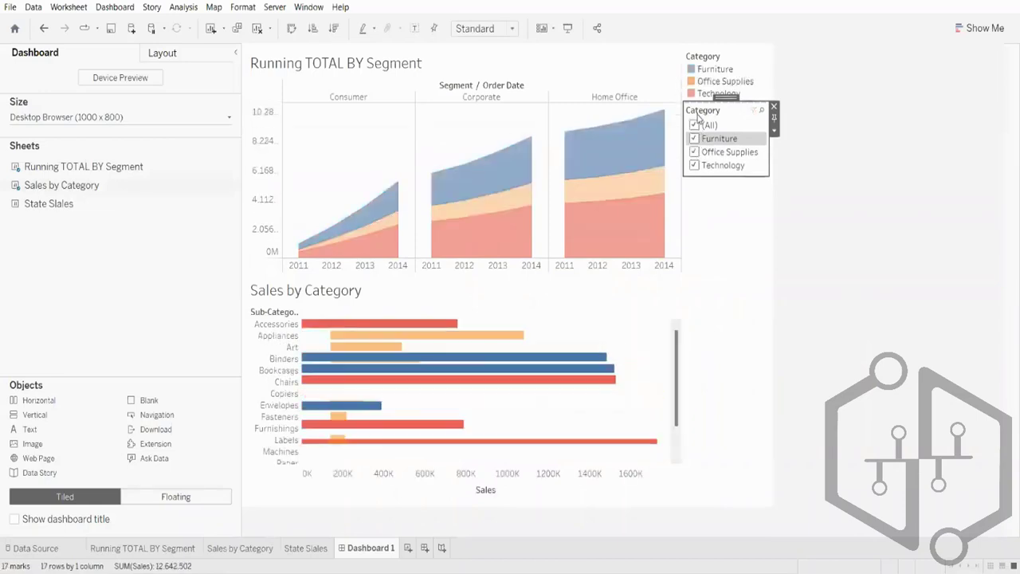
pyautogui.click(695, 126)
pyautogui.click(695, 113)
pyautogui.click(695, 138)
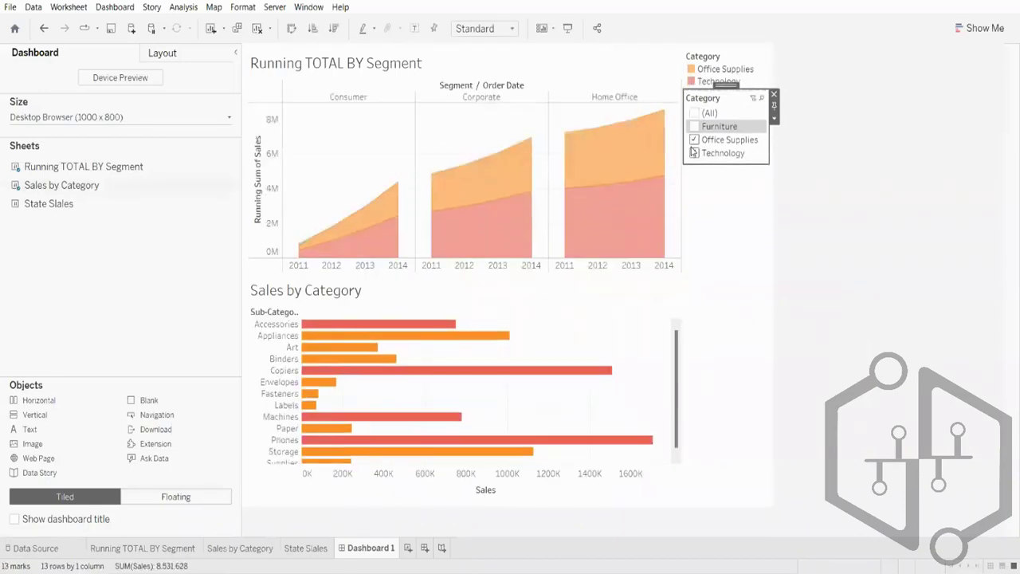
pyautogui.click(695, 127)
pyautogui.click(694, 165)
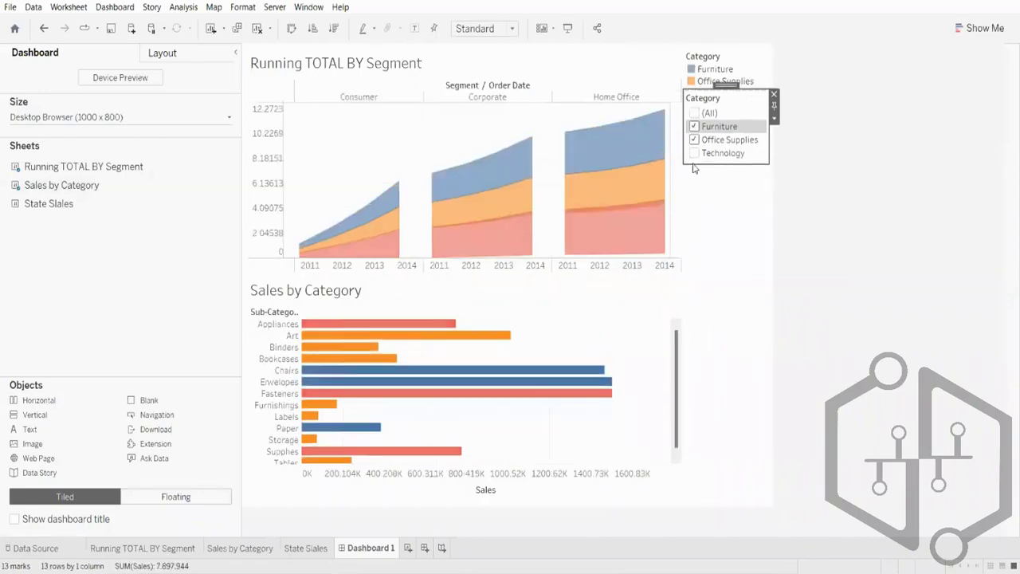
pyautogui.click(694, 153)
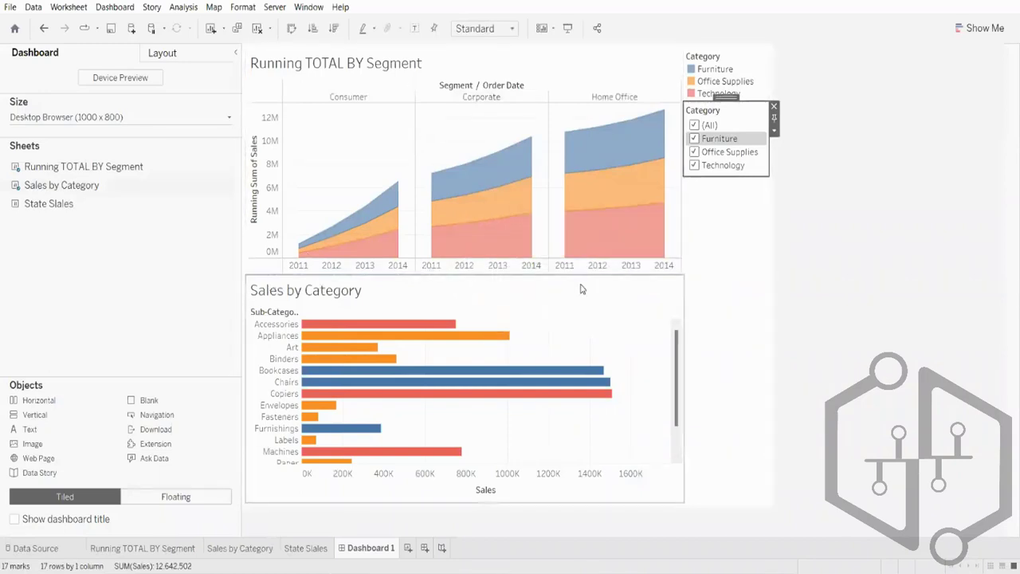
# Filter both charts to the Technology category only and select the Sales by Category chart
pyautogui.click(695, 125)
pyautogui.click(695, 129)
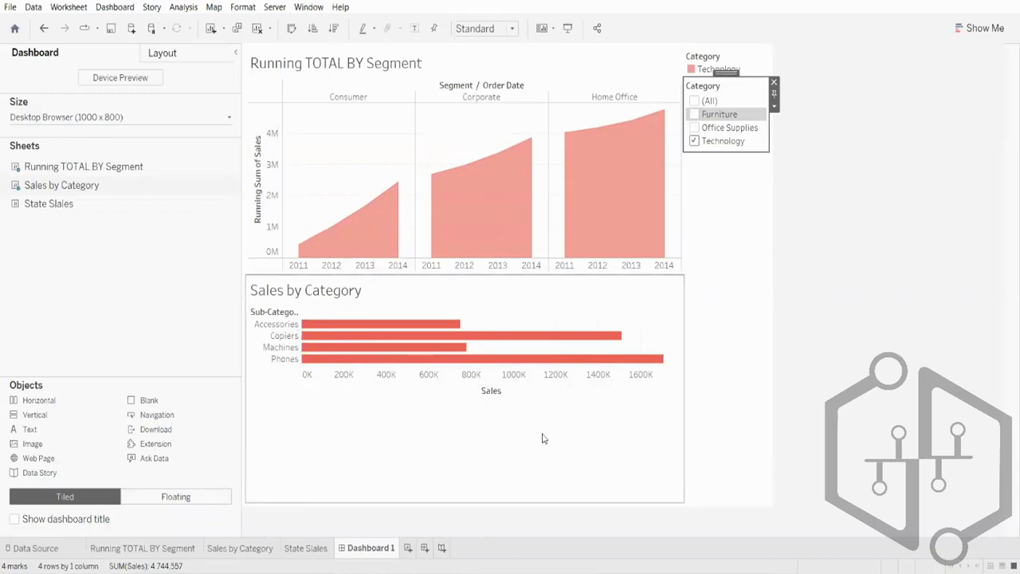
pyautogui.click(474, 490)
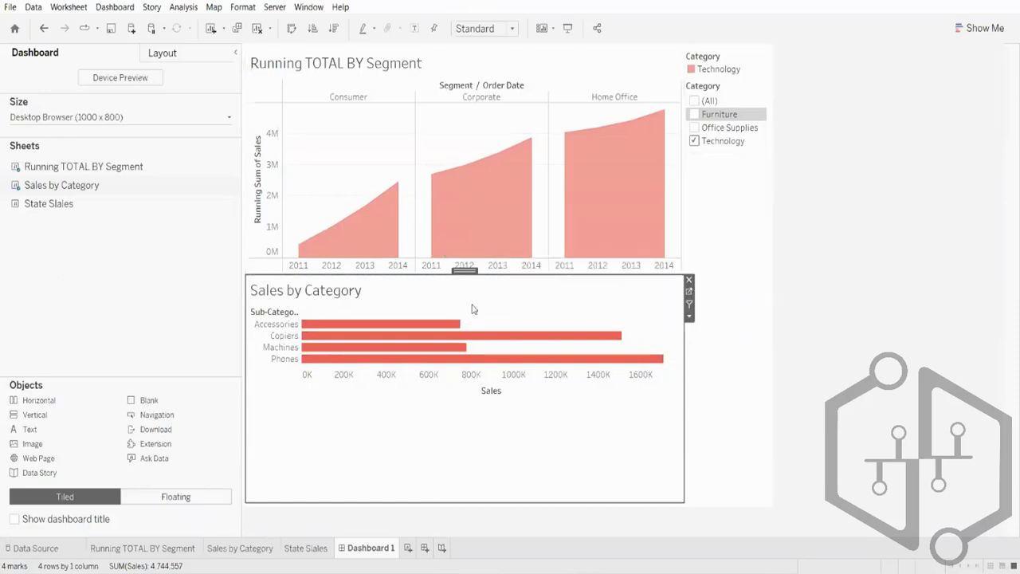
# Clear the dashboard and place a tiled Vertical container across the whole empty canvas
pyautogui.click(256, 30)
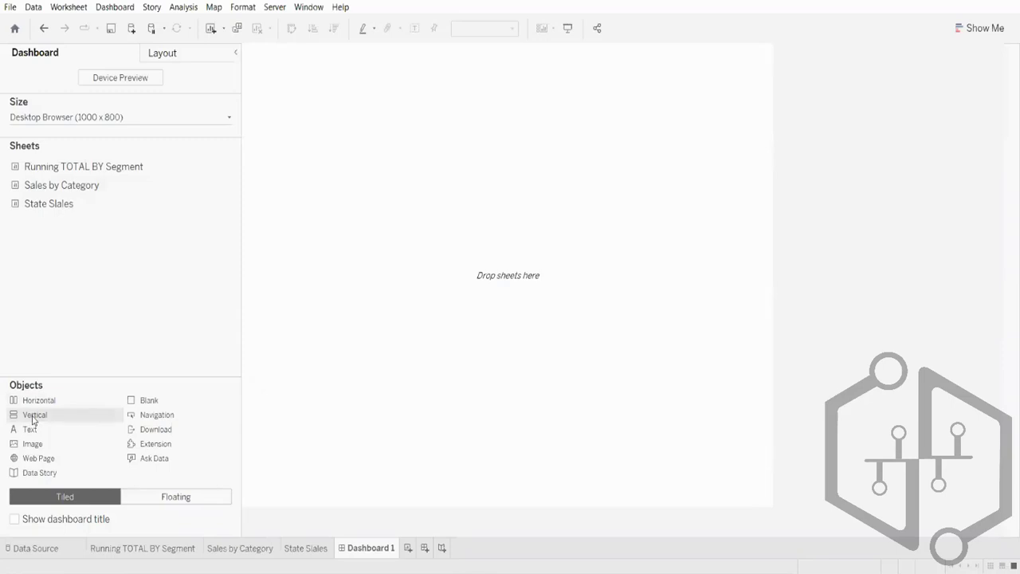
pyautogui.moveTo(34, 420); pyautogui.dragTo(423, 252)
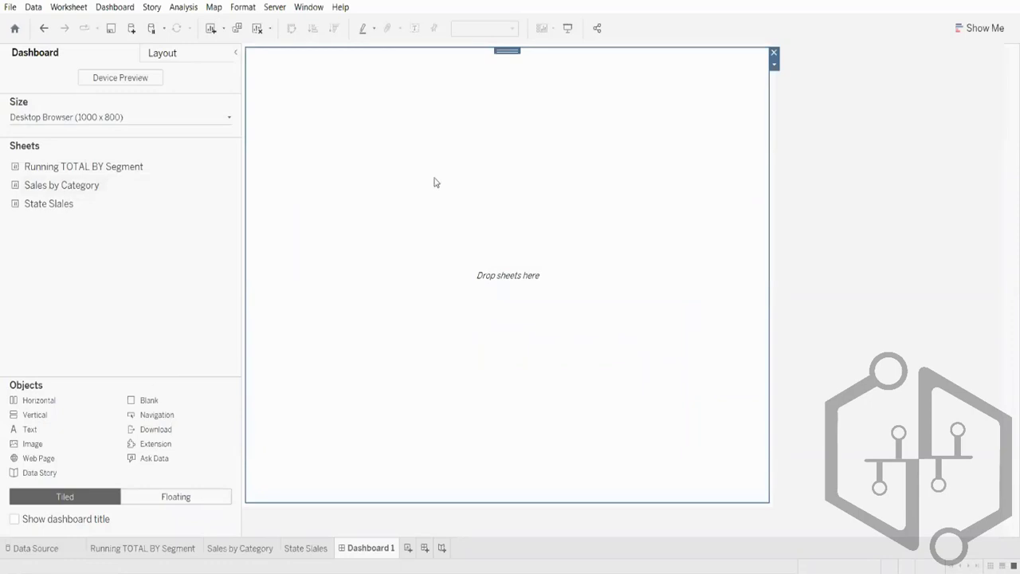
pyautogui.hotkey('ctrl', 'z')
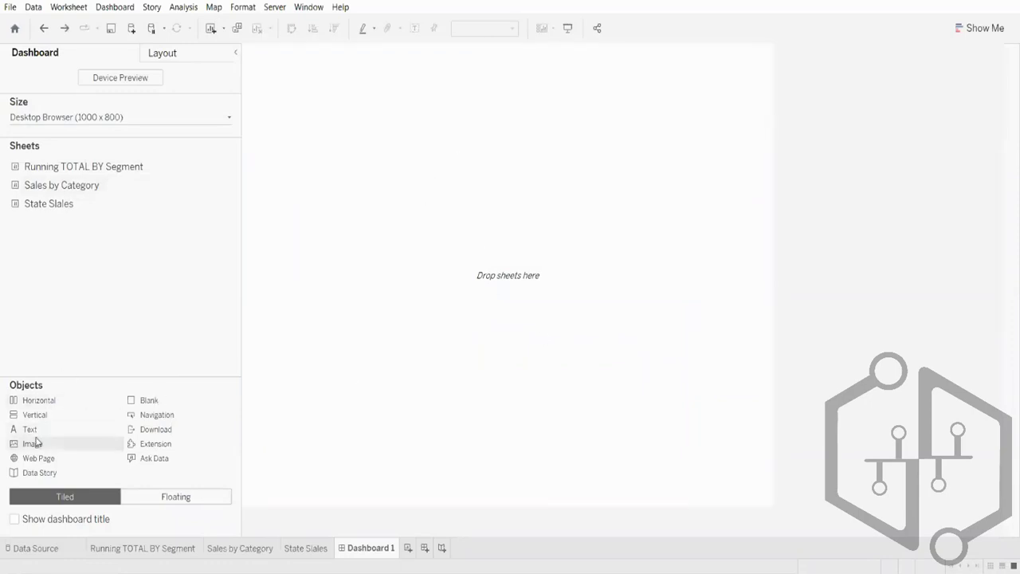
pyautogui.moveTo(35, 420)
pyautogui.mouseDown()
pyautogui.moveTo(244, 383)
pyautogui.moveTo(437, 259)
pyautogui.mouseUp()
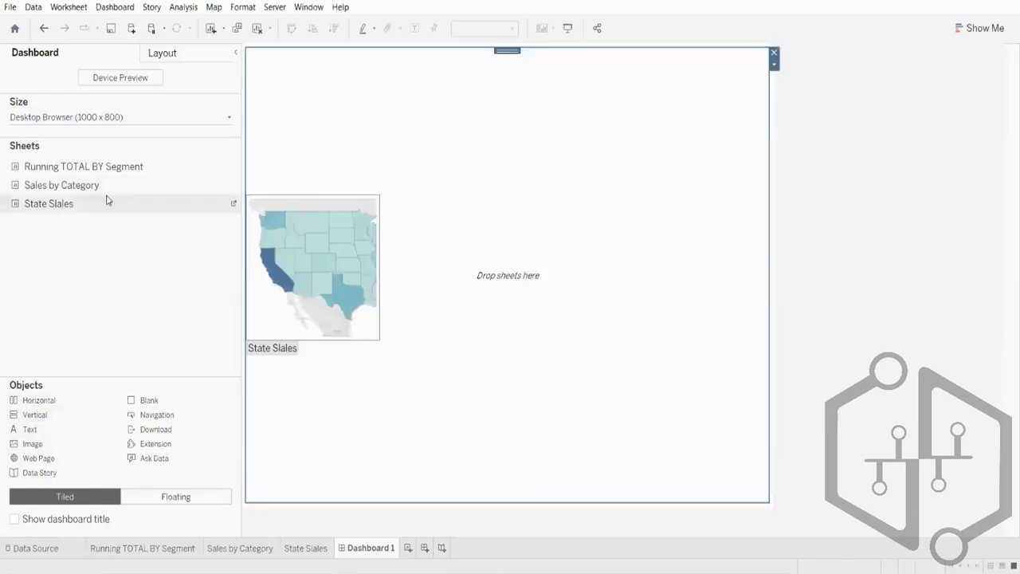
# Stack Running TOTAL BY Segment above Sales by Category in the Vertical container and show the Category filter of Sales by Category
pyautogui.moveTo(93, 171); pyautogui.dragTo(423, 195)
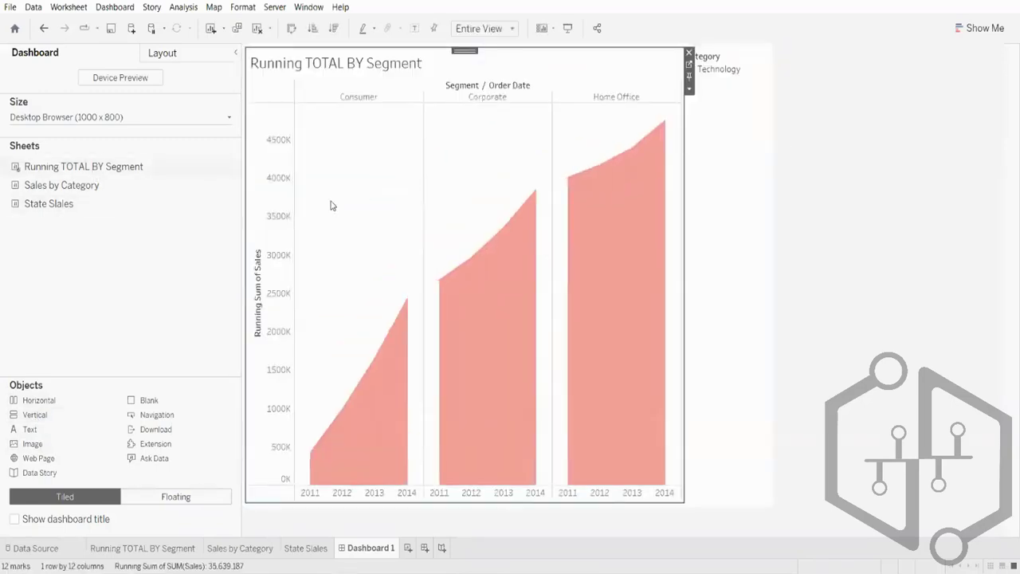
pyautogui.moveTo(442, 355); pyautogui.dragTo(444, 361)
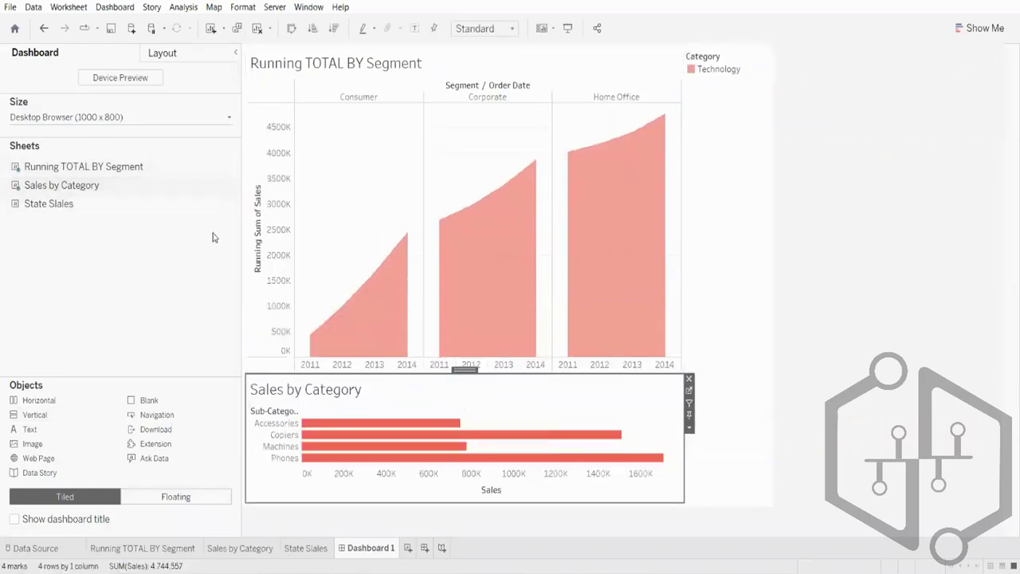
pyautogui.rightClick(463, 374)
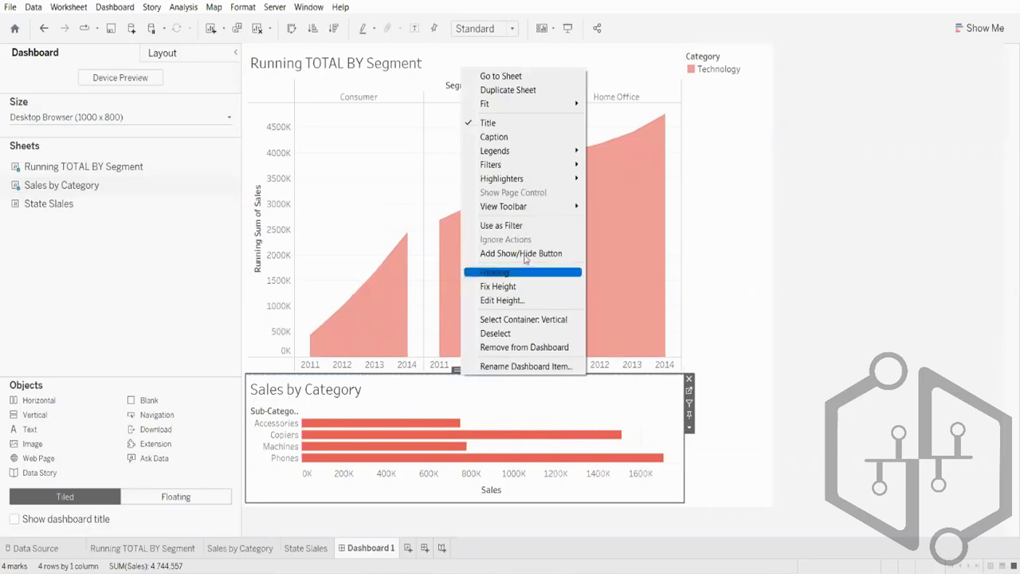
pyautogui.moveTo(562, 168)
pyautogui.click(623, 189)
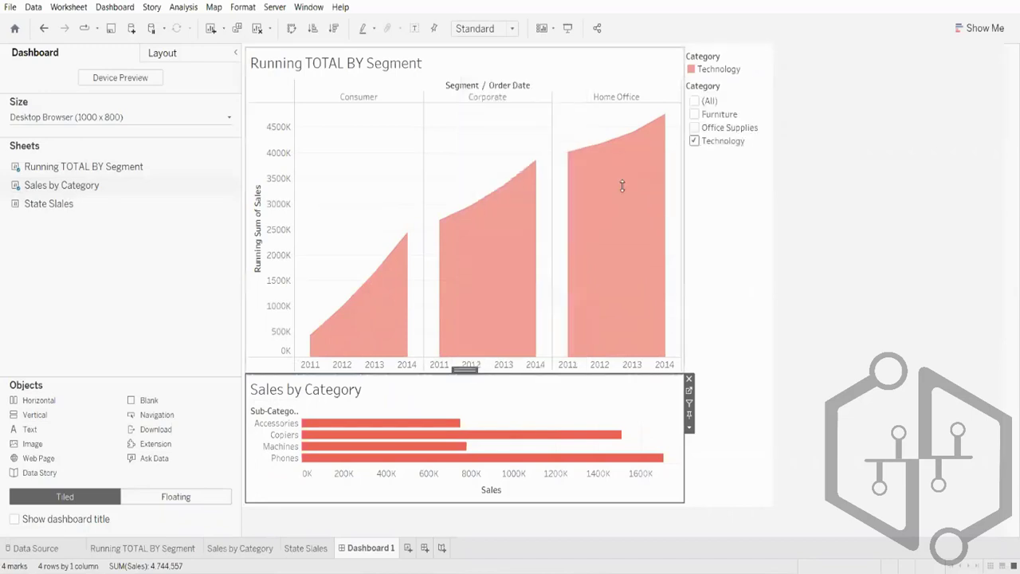
# Restore all categories in the Category filter, test it without Furniture and with only Technology, and include all three categories again
pyautogui.click(696, 102)
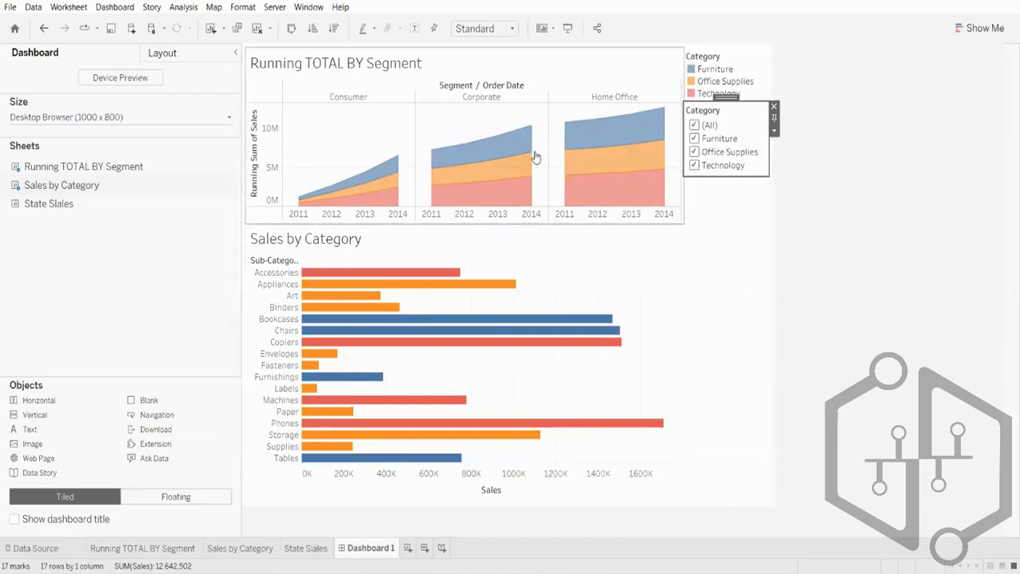
pyautogui.click(695, 138)
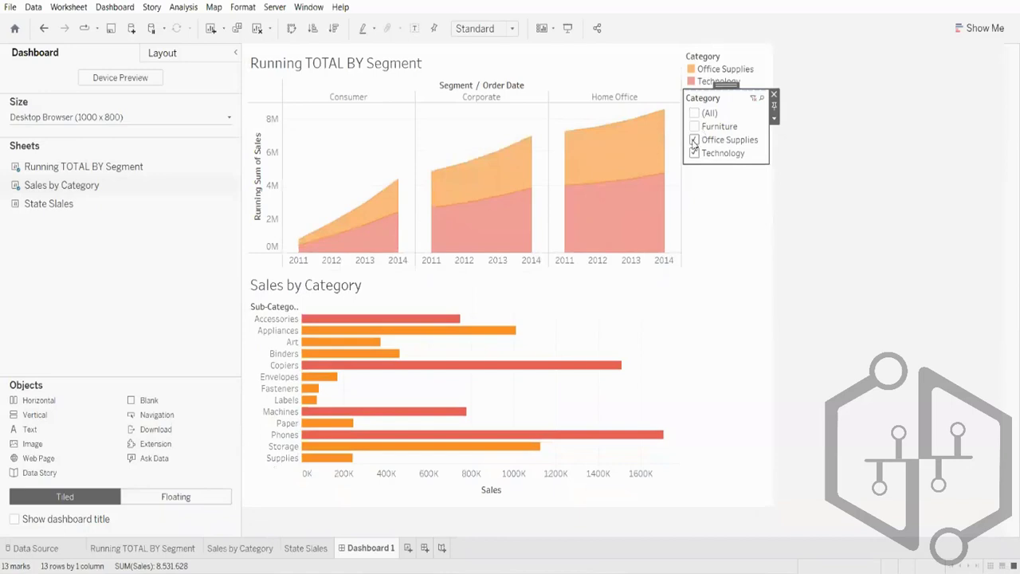
pyautogui.click(693, 141)
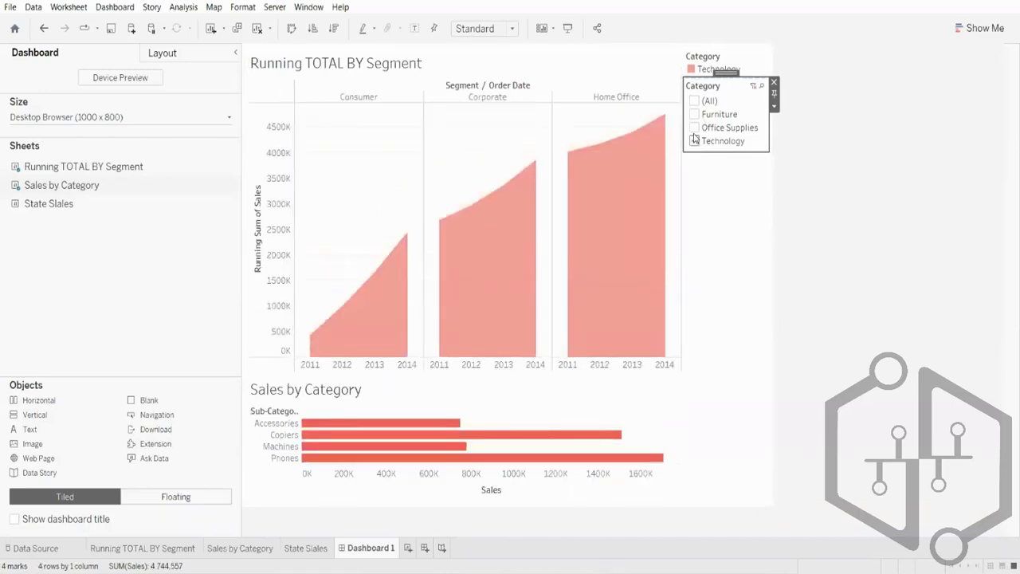
pyautogui.click(694, 129)
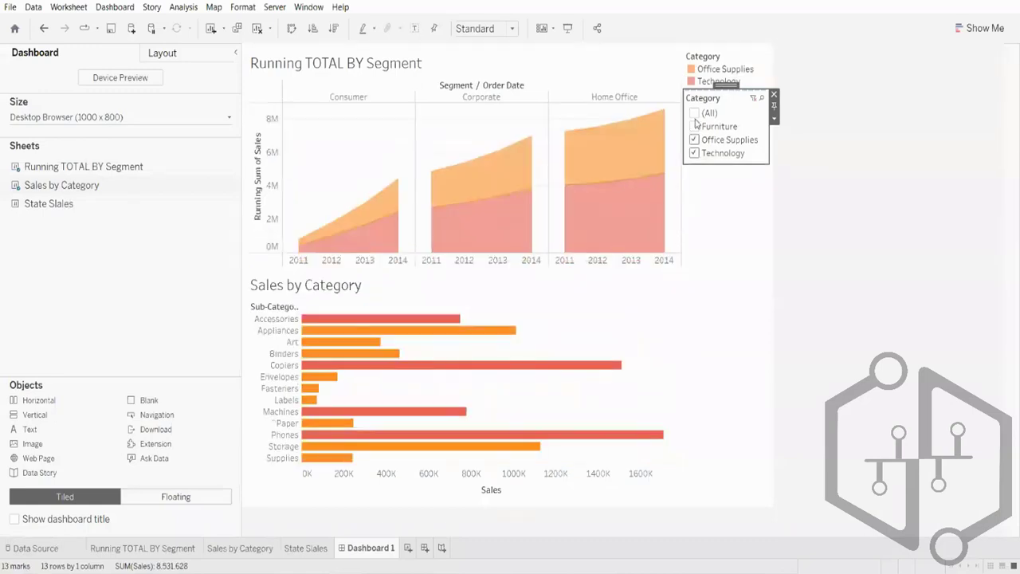
pyautogui.click(696, 126)
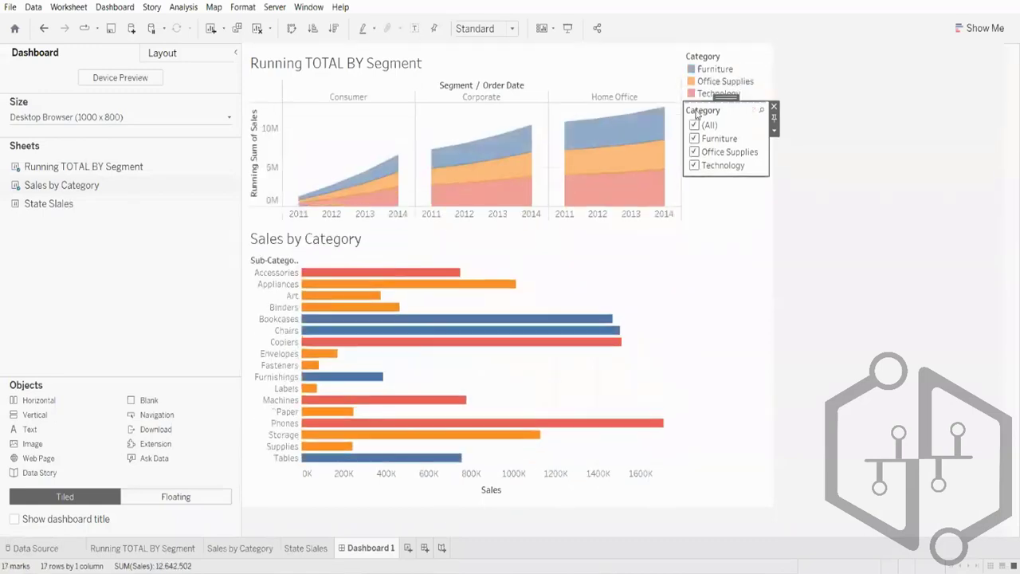
# Exclude all categories and restore them, and narrow both charts to Technology by excluding Furniture and Office Supplies
pyautogui.click(694, 125)
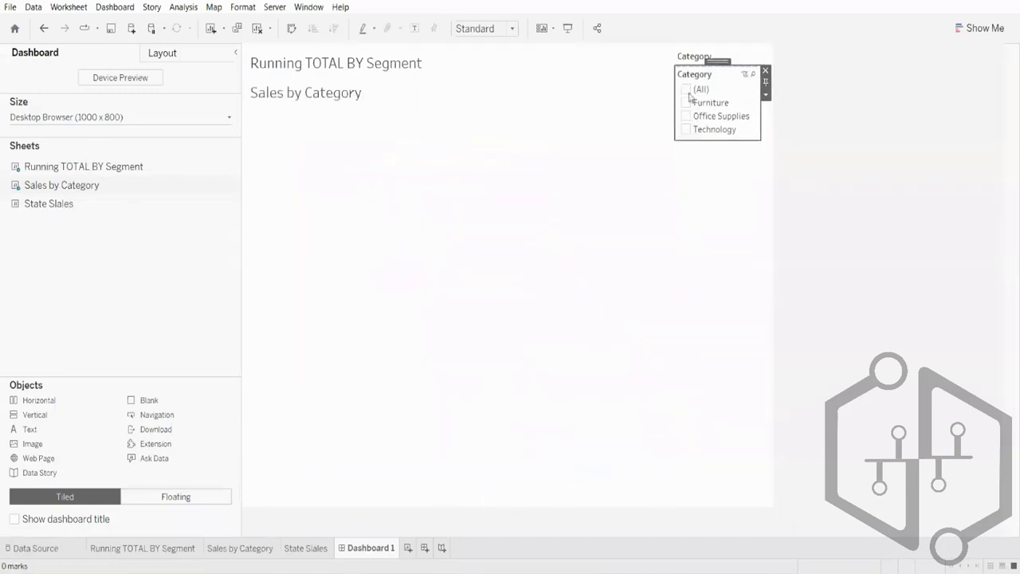
pyautogui.click(691, 91)
pyautogui.click(696, 141)
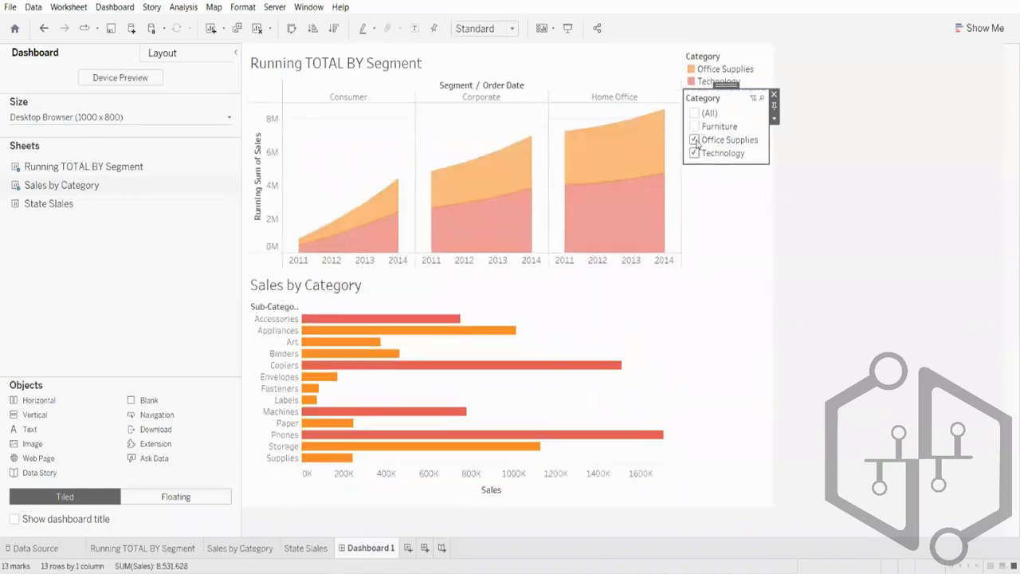
pyautogui.click(695, 141)
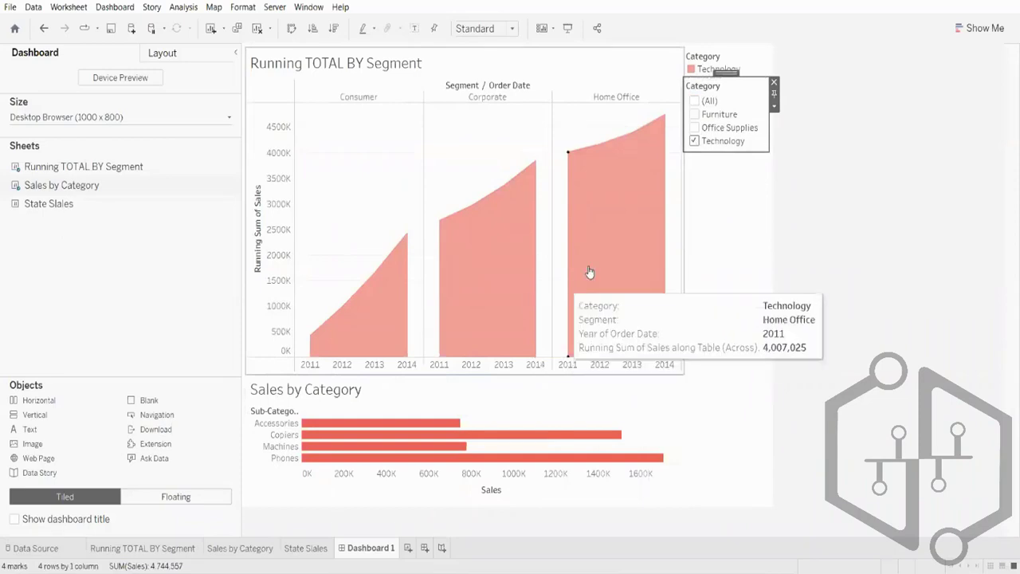
# Test the Category filter with Office Supplies added to Technology and with Office Supplies alone, and restore all categories
pyautogui.click(694, 128)
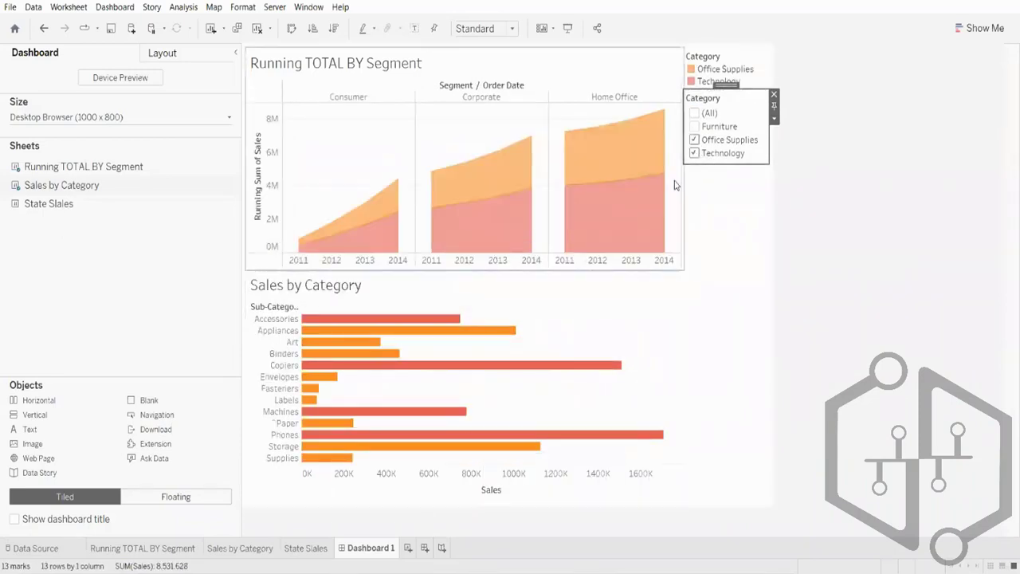
pyautogui.click(694, 153)
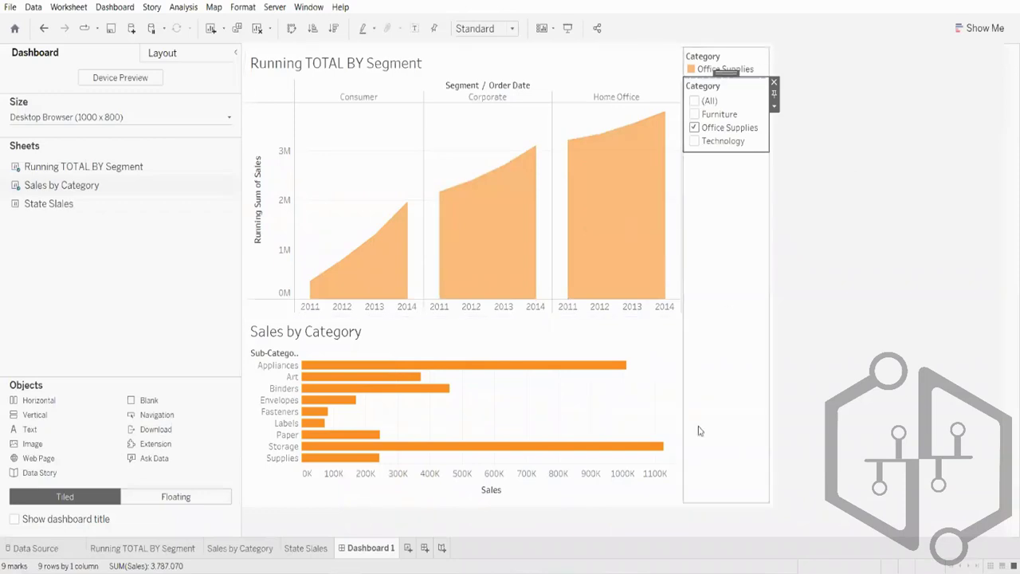
pyautogui.click(694, 141)
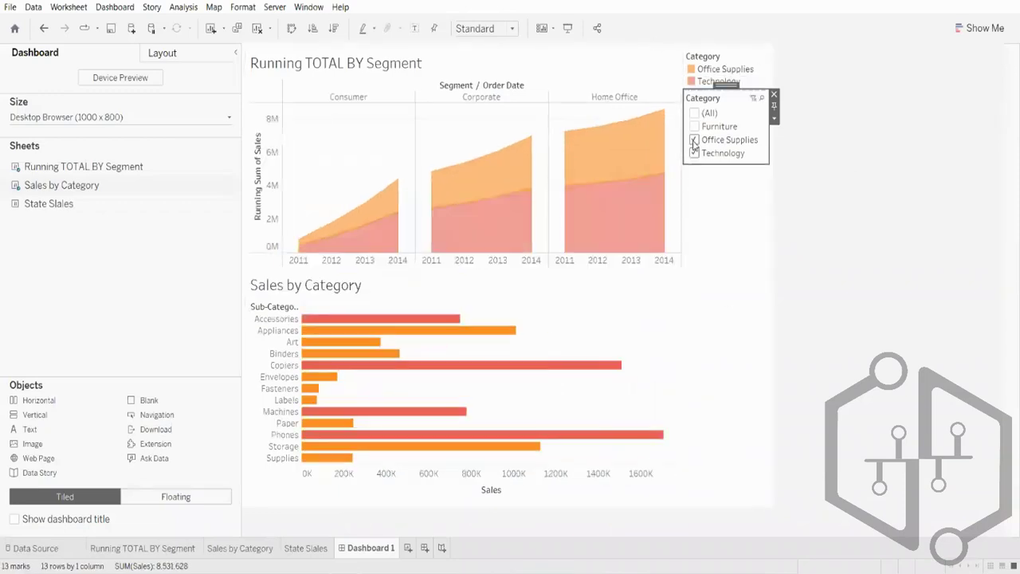
pyautogui.click(695, 130)
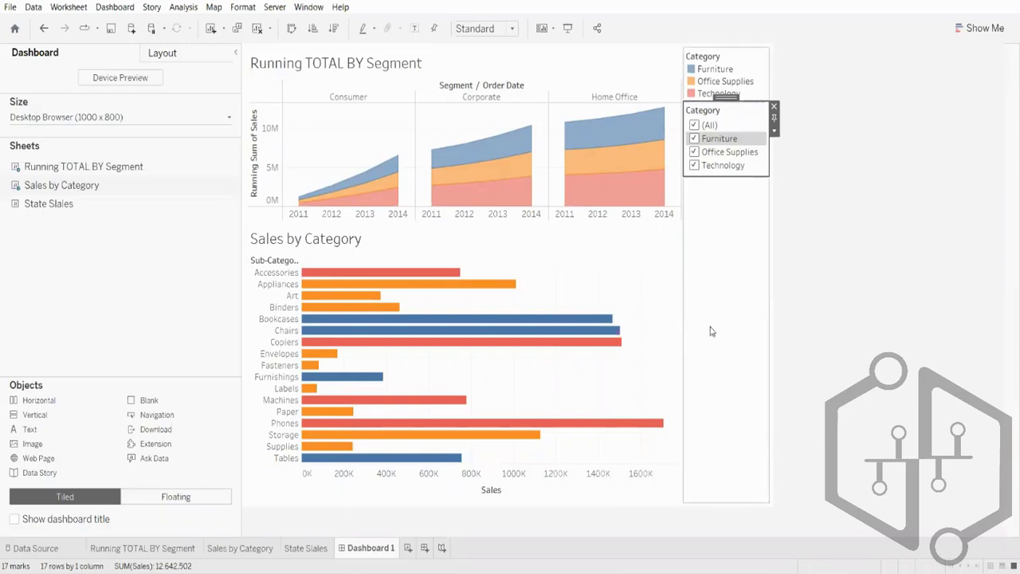
# Clear the dashboard and place the Running TOTAL BY Segment sheet on the empty canvas
pyautogui.click(258, 29)
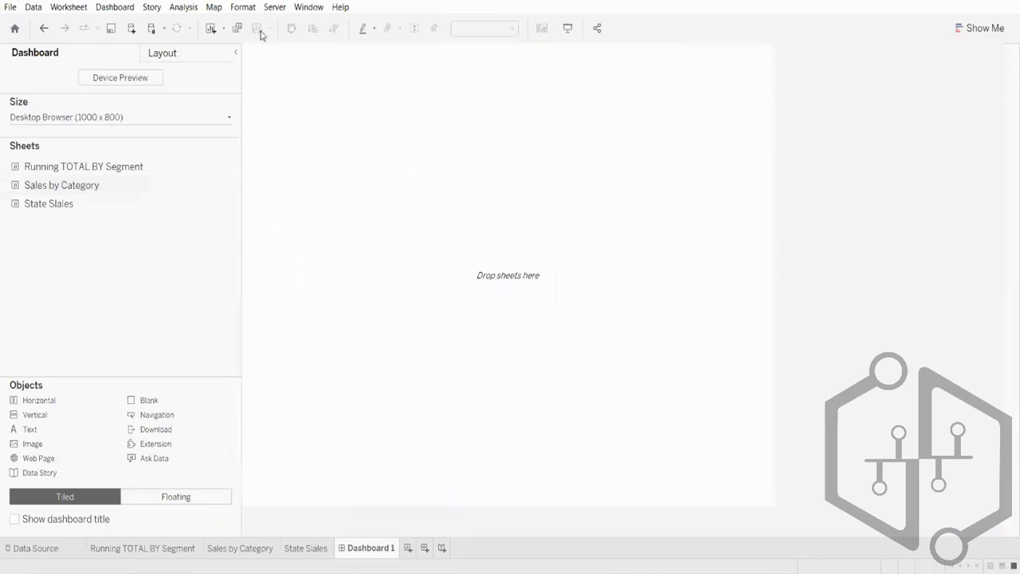
pyautogui.moveTo(134, 168); pyautogui.dragTo(344, 185)
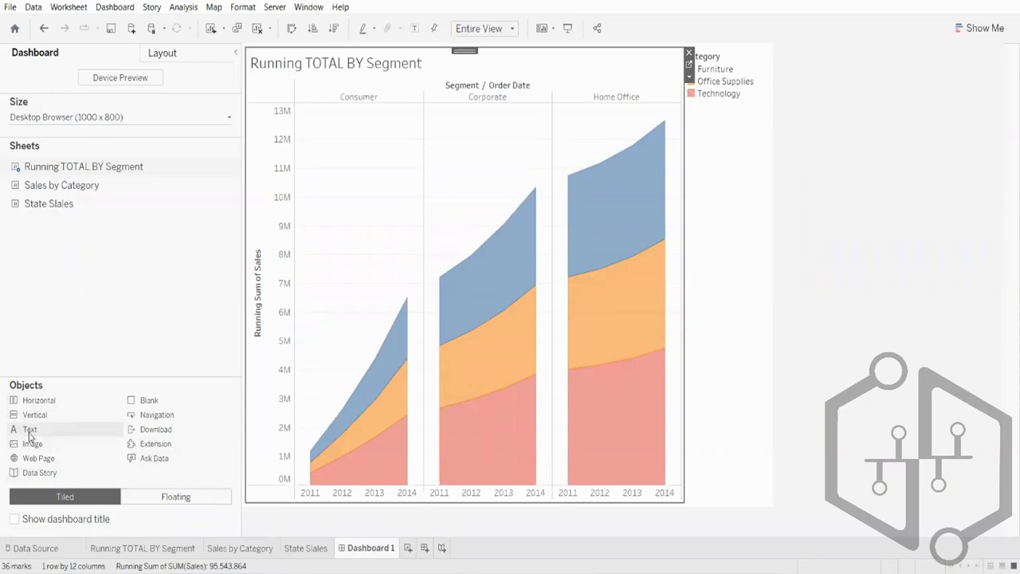
pyautogui.moveTo(29, 435); pyautogui.dragTo(319, 365)
pyautogui.click(647, 185)
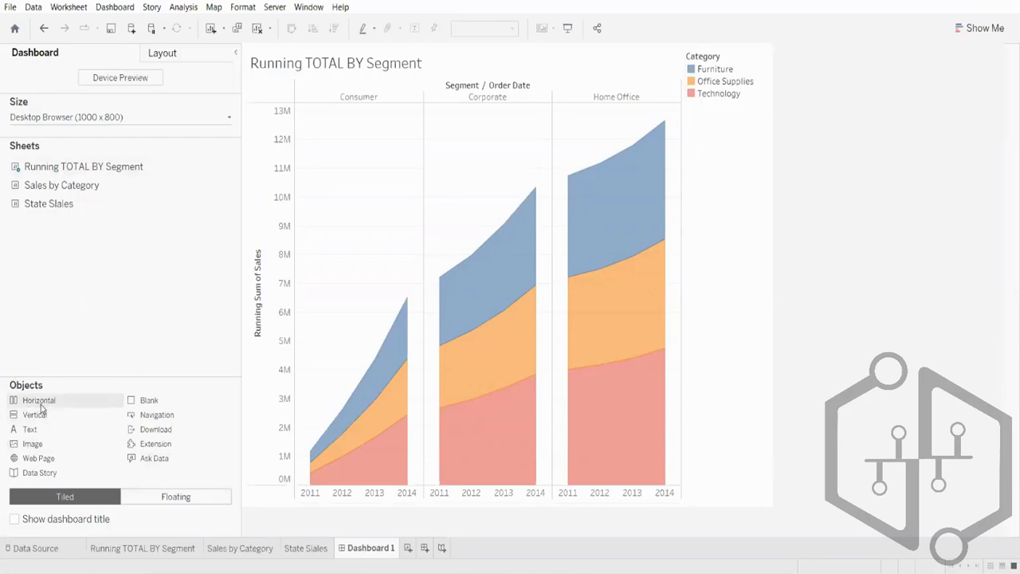
pyautogui.moveTo(40, 406)
pyautogui.mouseDown()
pyautogui.moveTo(382, 338)
pyautogui.moveTo(3, 315)
pyautogui.mouseUp()
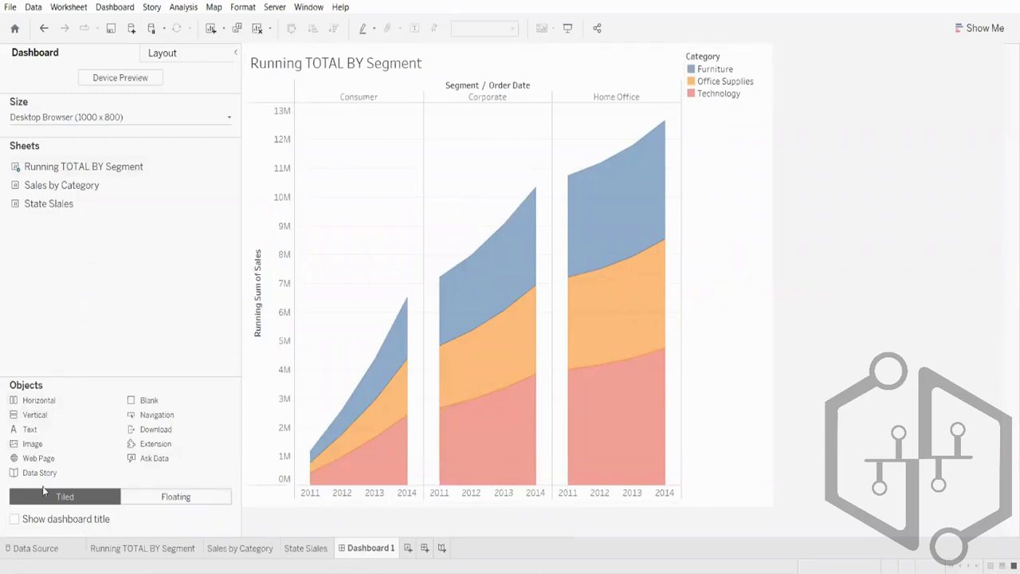
pyautogui.moveTo(41, 468); pyautogui.dragTo(423, 323)
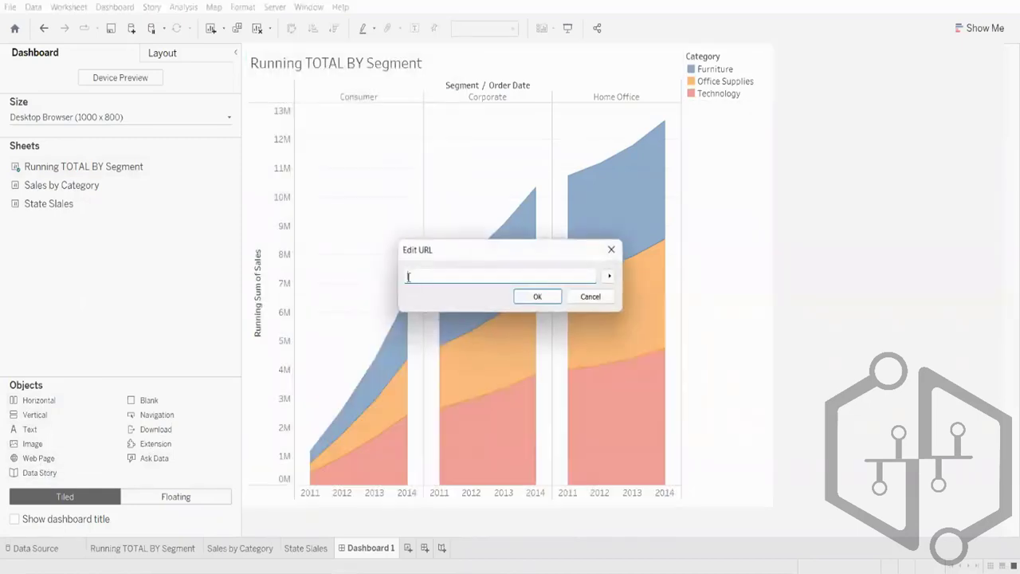
pyautogui.click(608, 251)
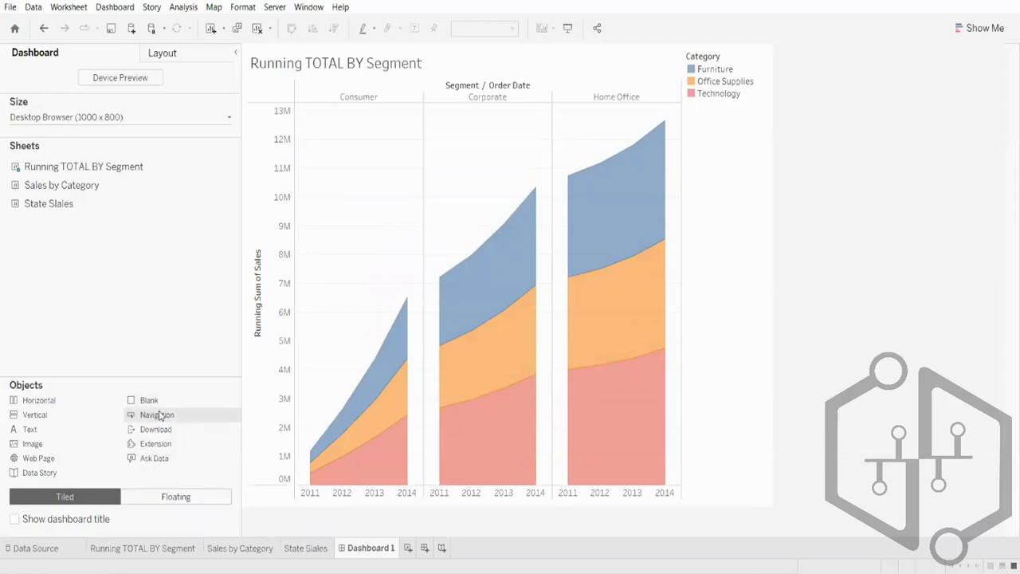
# Try out a Navigation object beside the Running TOTAL BY Segment chart, examine its available target sheets, and remove it
pyautogui.moveTo(159, 414); pyautogui.dragTo(312, 375)
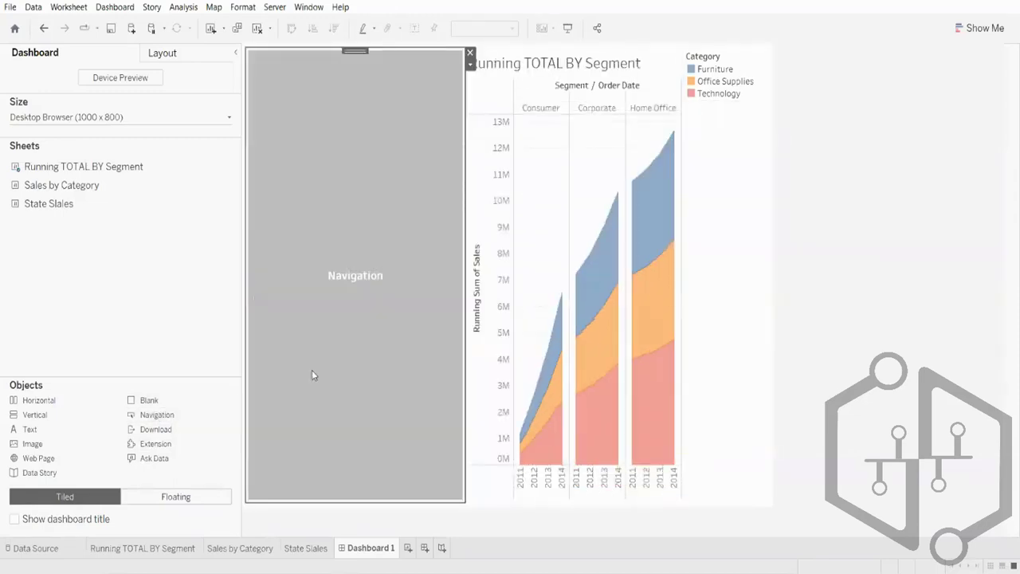
pyautogui.rightClick(342, 243)
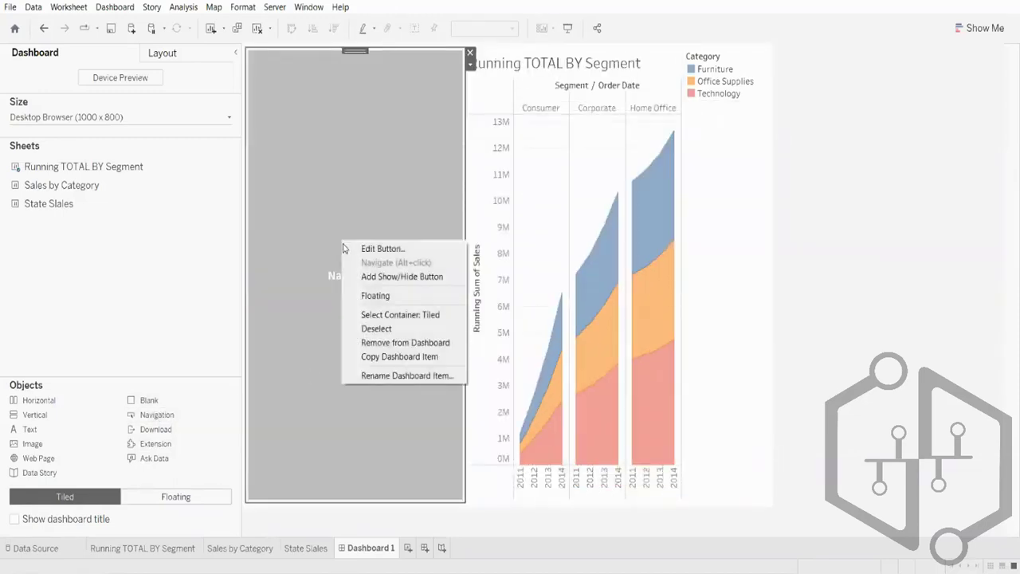
pyautogui.click(353, 250)
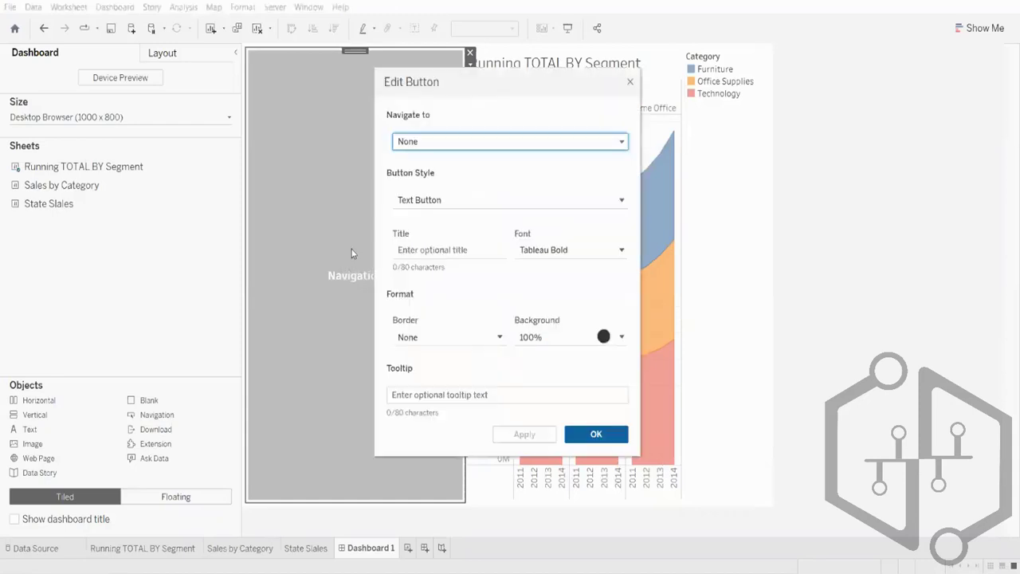
pyautogui.click(443, 149)
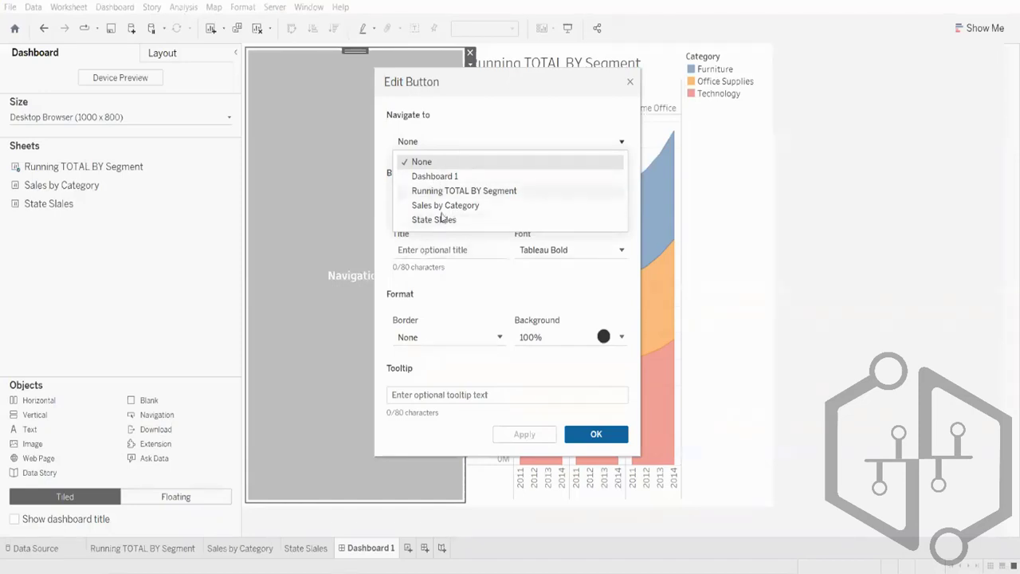
pyautogui.click(630, 83)
pyautogui.click(470, 54)
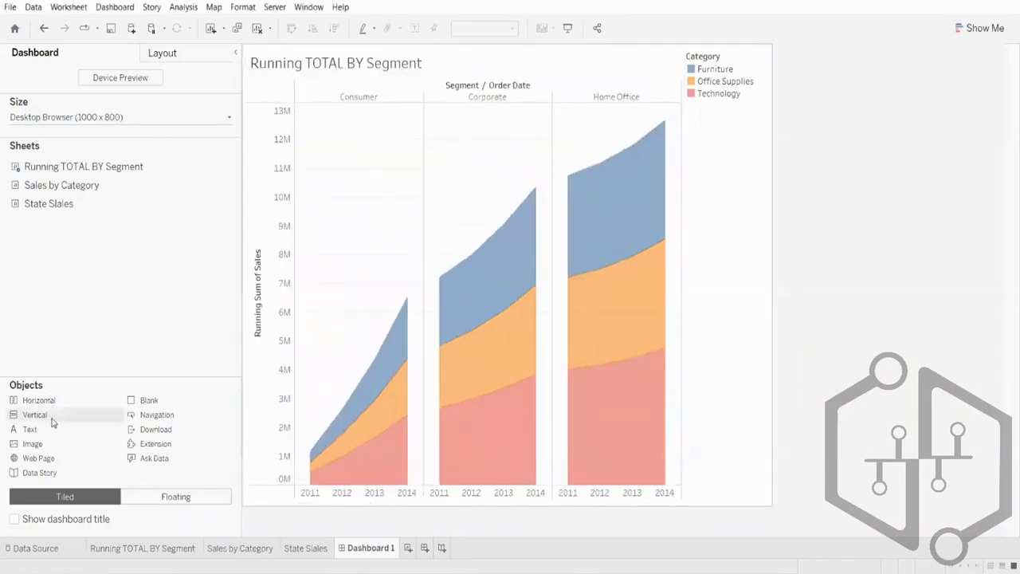
# Show the dashboard title above the chart
pyautogui.moveTo(199, 194)
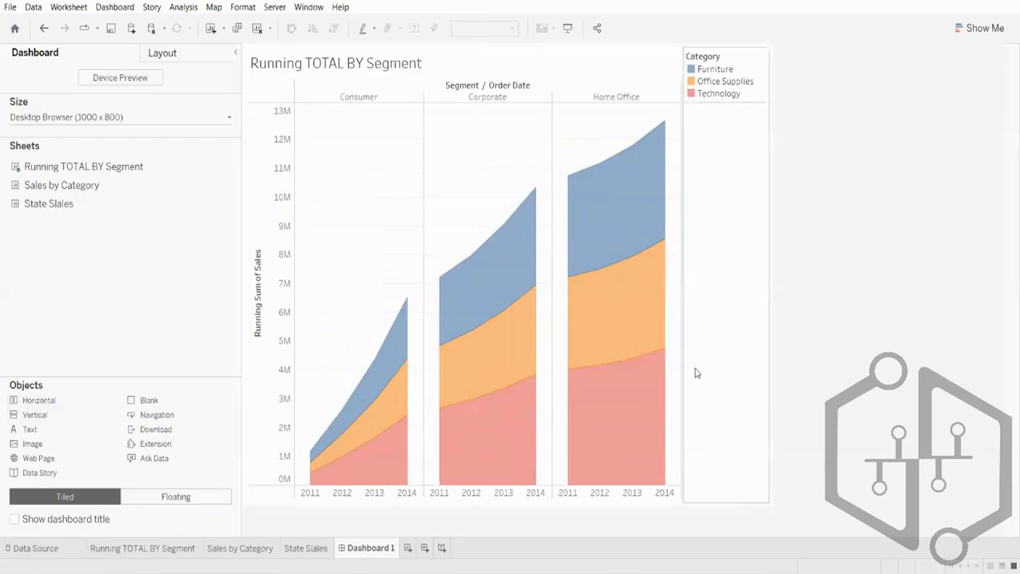
pyautogui.click(14, 520)
pyautogui.click(14, 520)
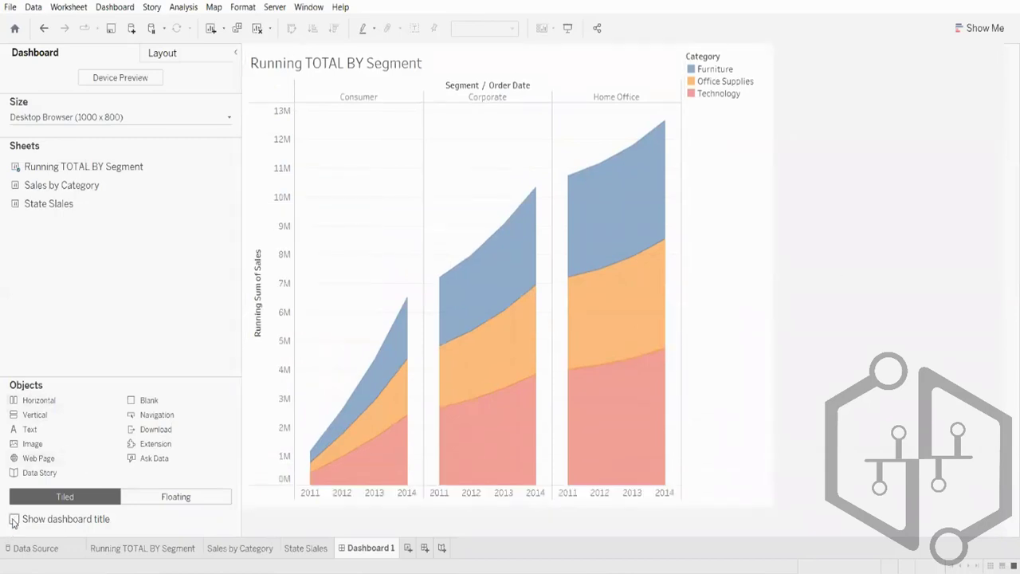
pyautogui.click(14, 521)
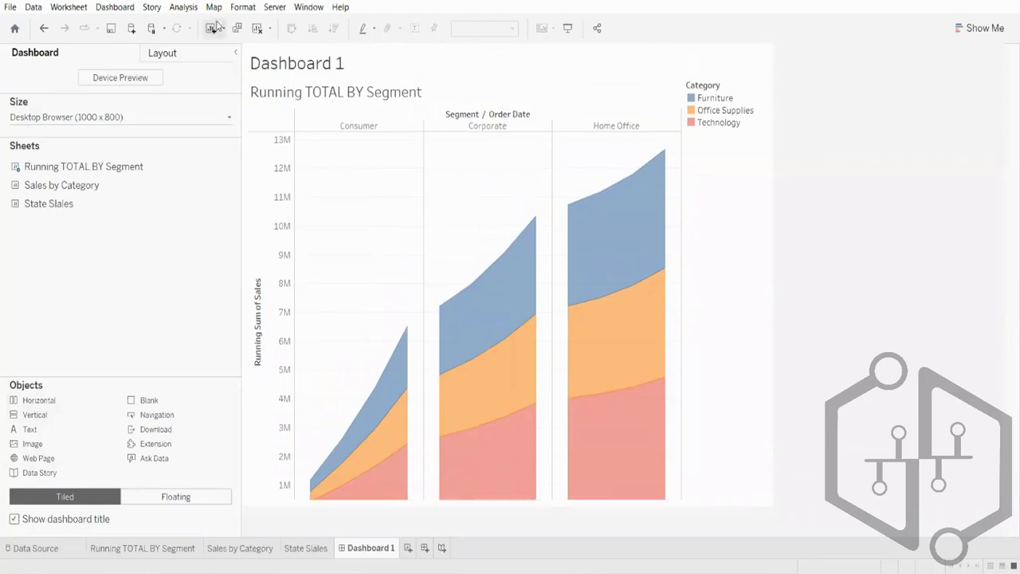
# Replace the dashboard's title text with "Tableau Training Demo"
pyautogui.doubleClick(345, 64)
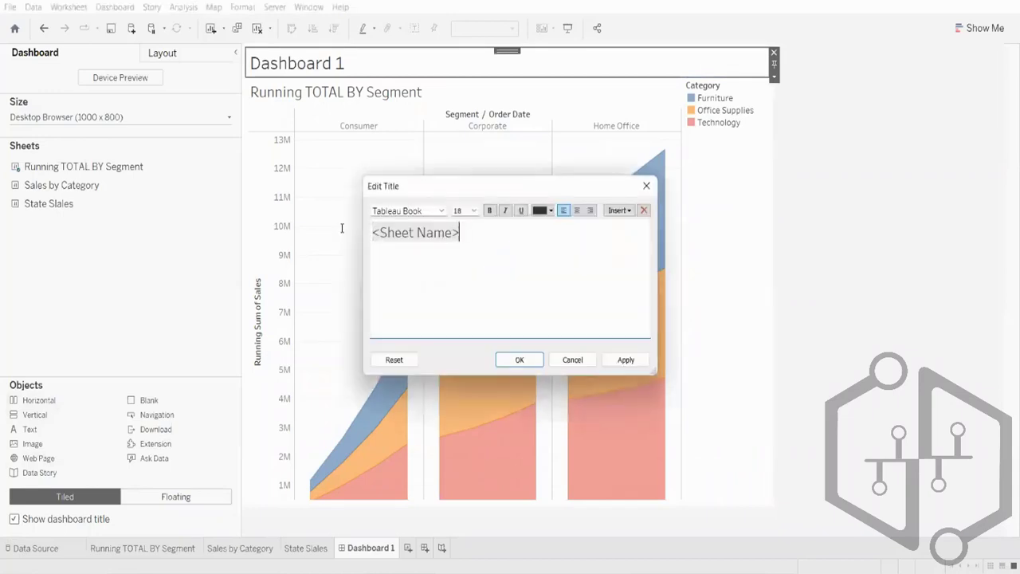
pyautogui.hotkey('ctrl', 'a')
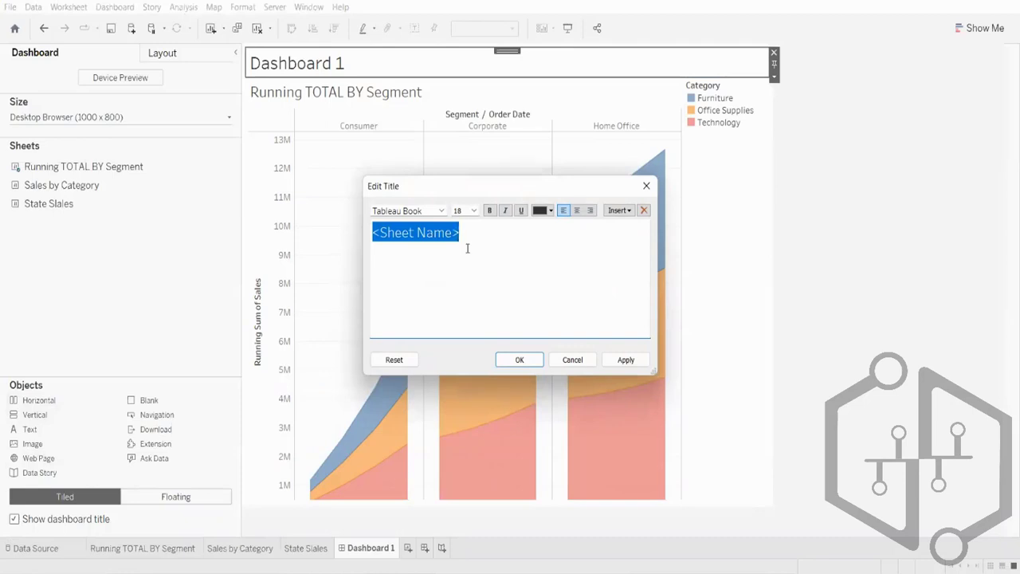
pyautogui.press('capslock')
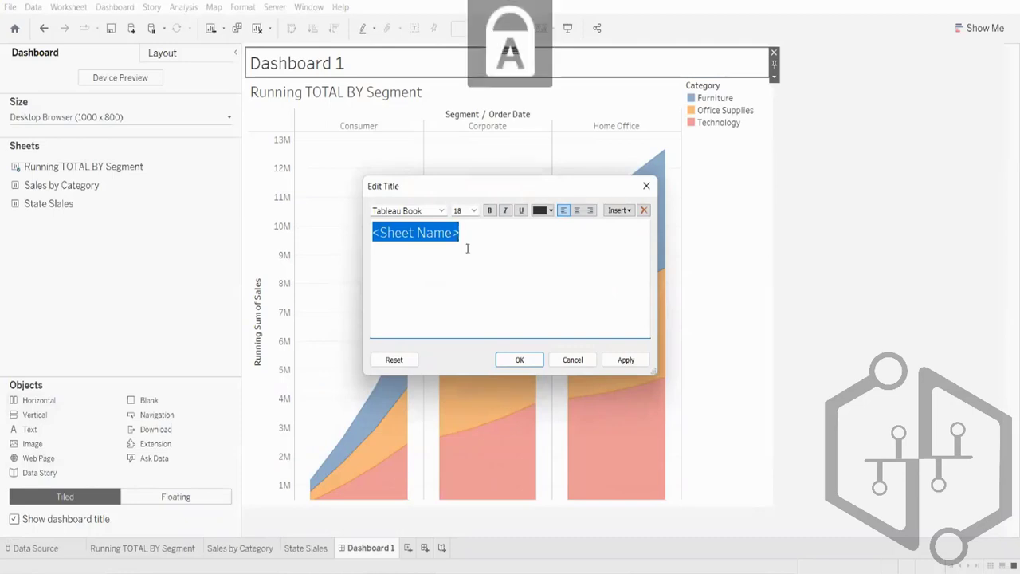
pyautogui.write('T')
pyautogui.press('capslock')
pyautogui.write('ab')
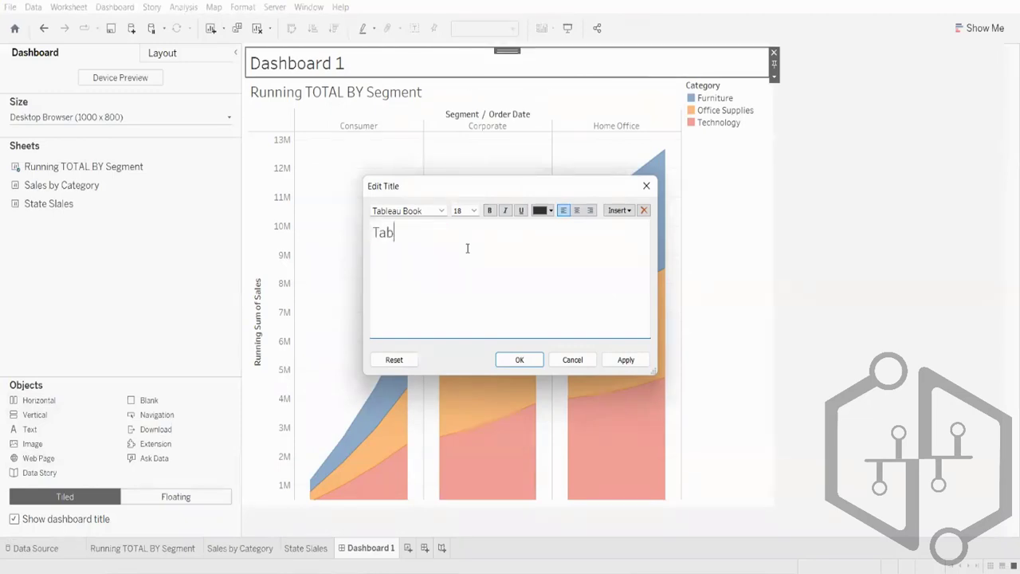
pyautogui.write('leau')
pyautogui.press('capslock')
pyautogui.write('T')
pyautogui.press('capslock')
pyautogui.write('rai')
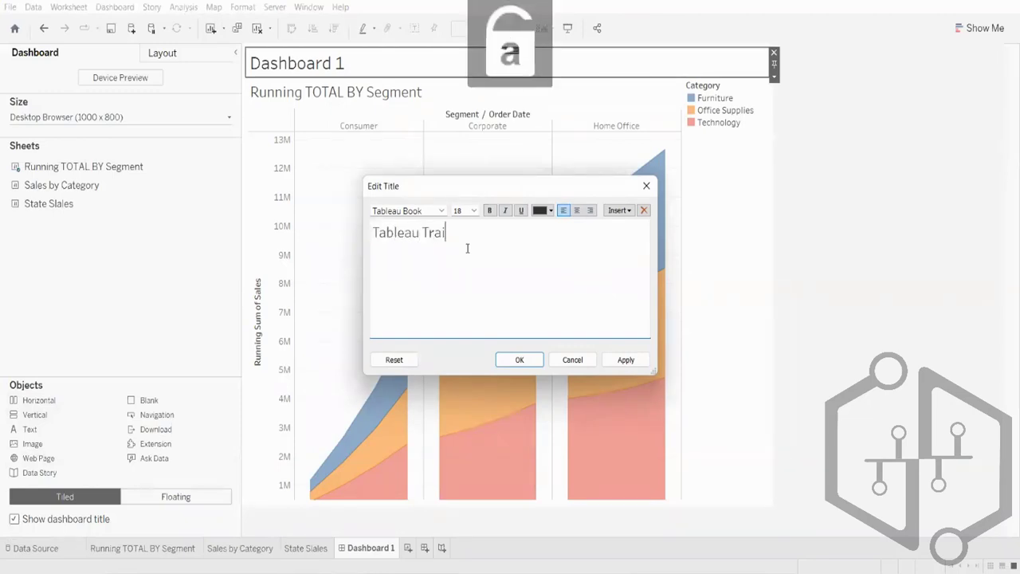
pyautogui.write('ning')
pyautogui.press('capslock')
pyautogui.write('D')
pyautogui.press('capslock')
pyautogui.write('emo')
pyautogui.click(625, 360)
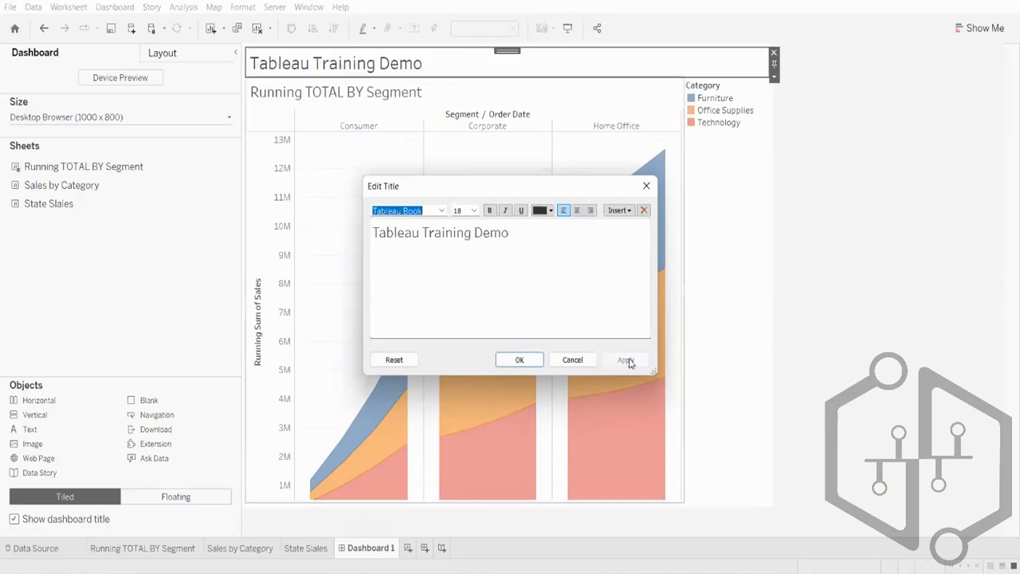
pyautogui.click(519, 360)
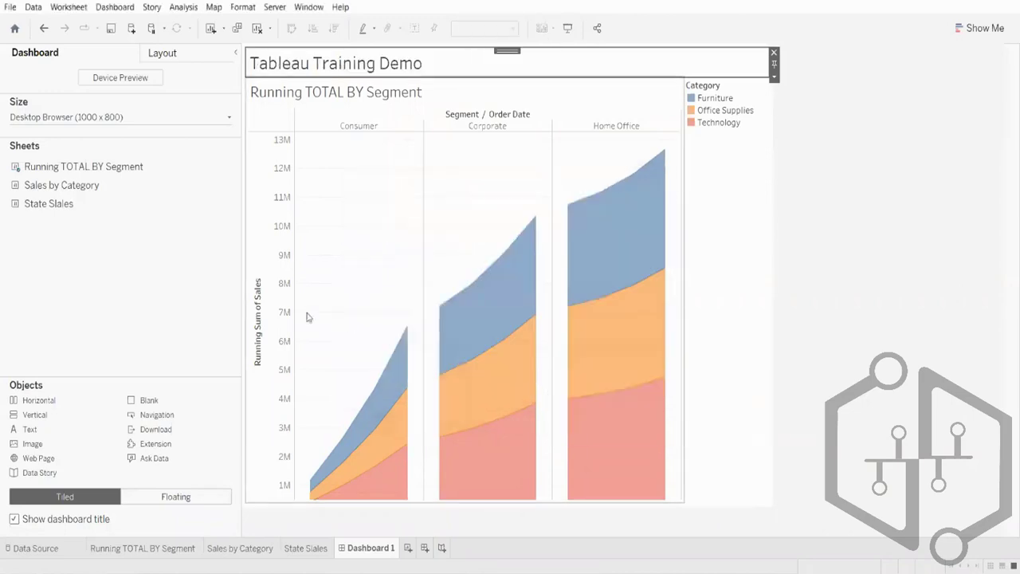
# Examine the dashboard title's formatting options, including font, alignment, shading and border
pyautogui.rightClick(539, 63)
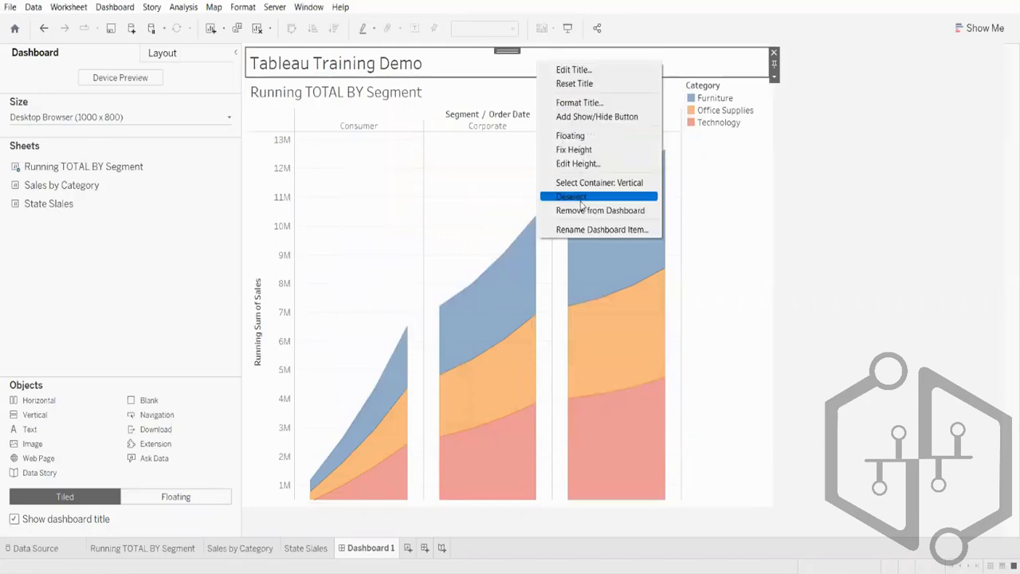
pyautogui.click(594, 103)
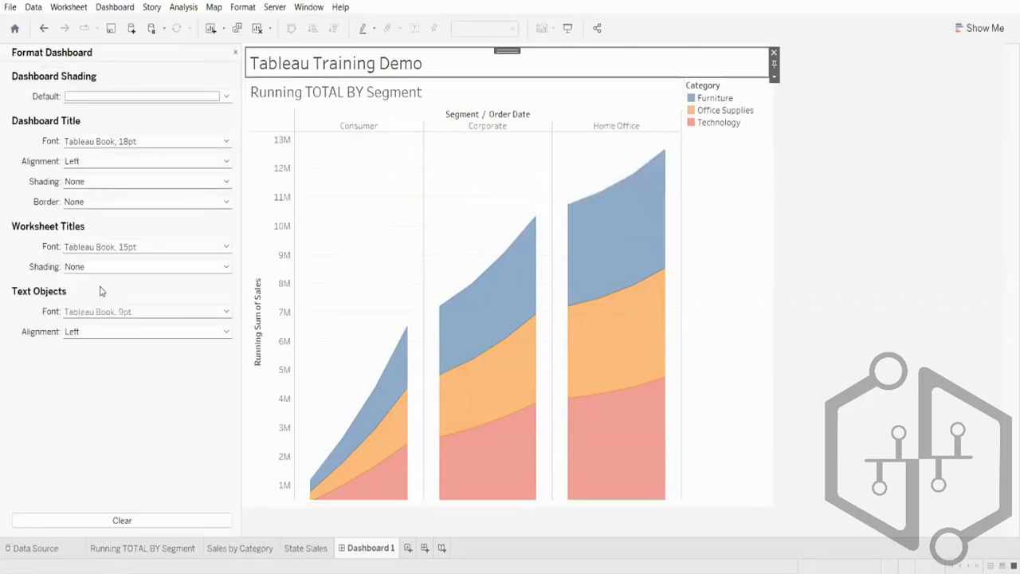
pyautogui.click(236, 53)
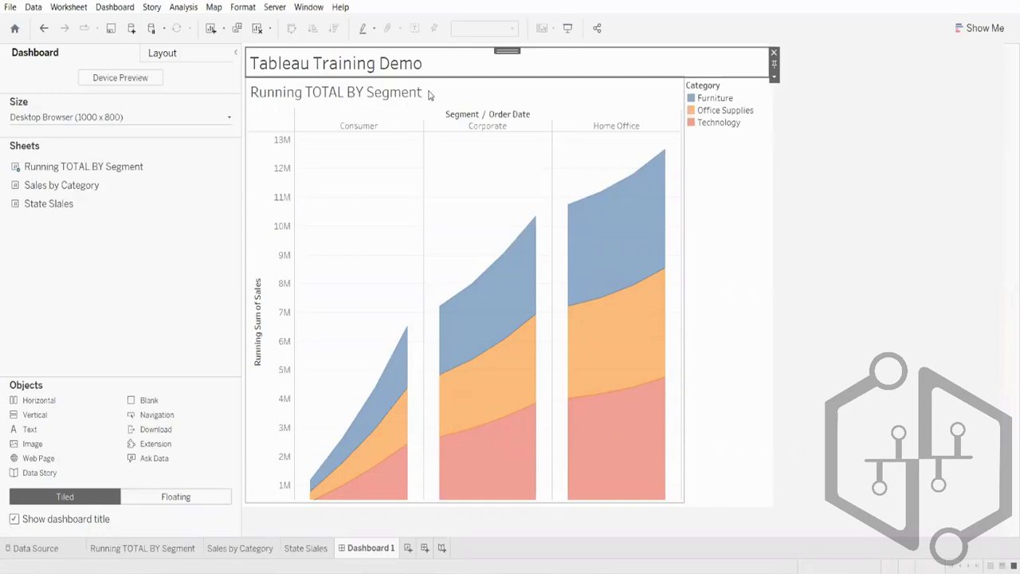
pyautogui.click(403, 95)
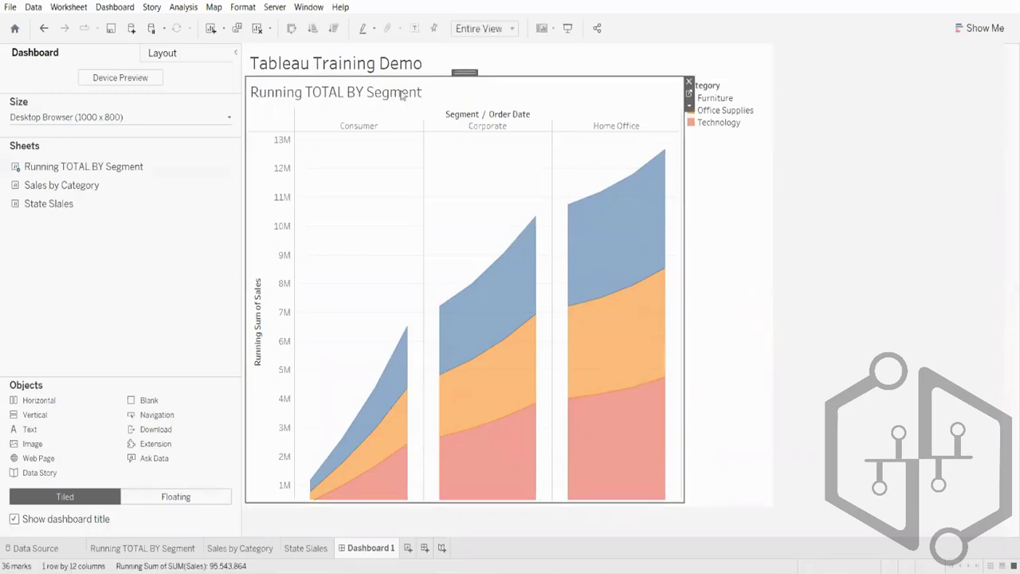
pyautogui.click(800, 177)
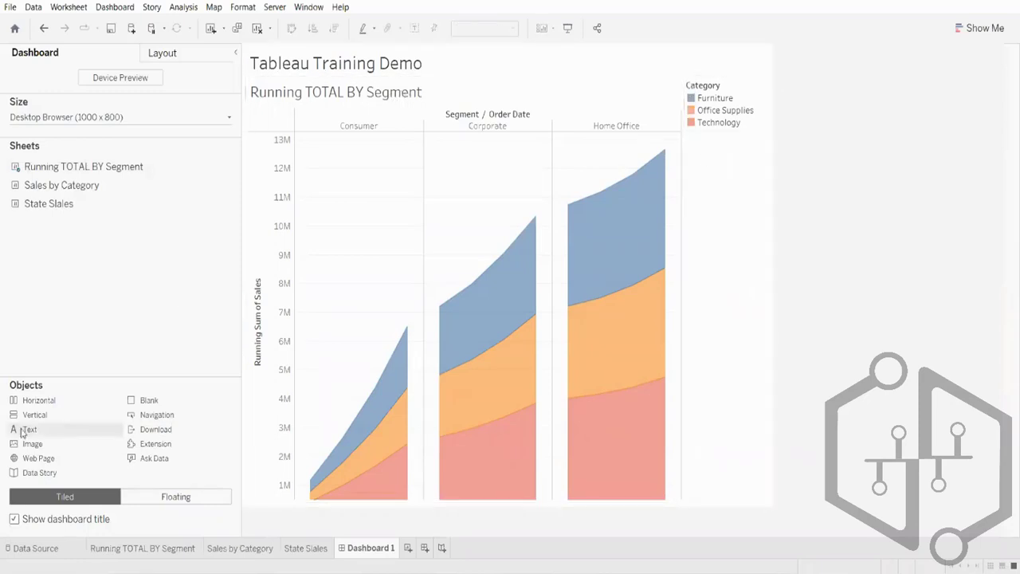
pyautogui.click(351, 105)
pyautogui.doubleClick(353, 94)
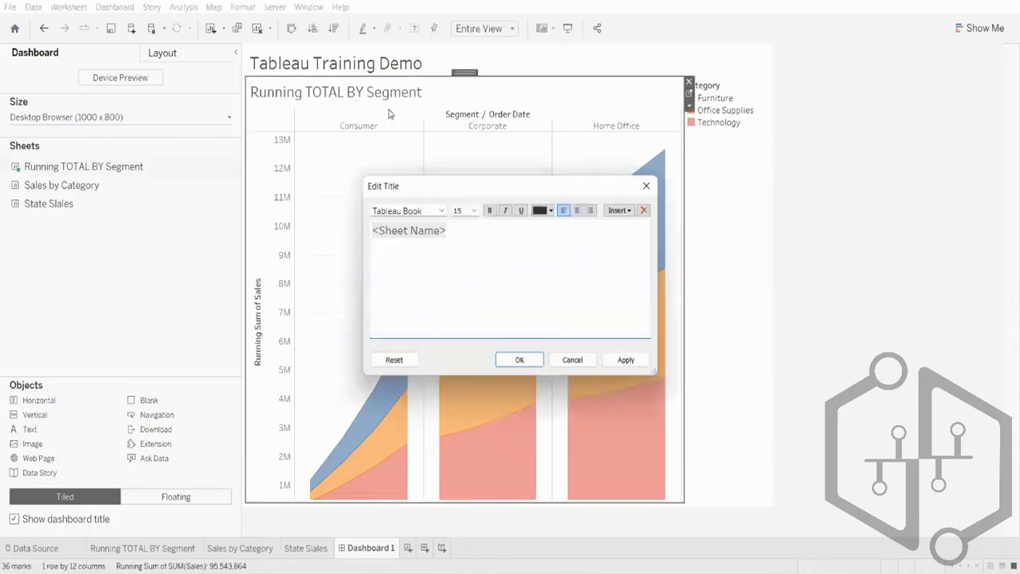
pyautogui.click(646, 187)
pyautogui.doubleClick(405, 94)
pyautogui.click(647, 188)
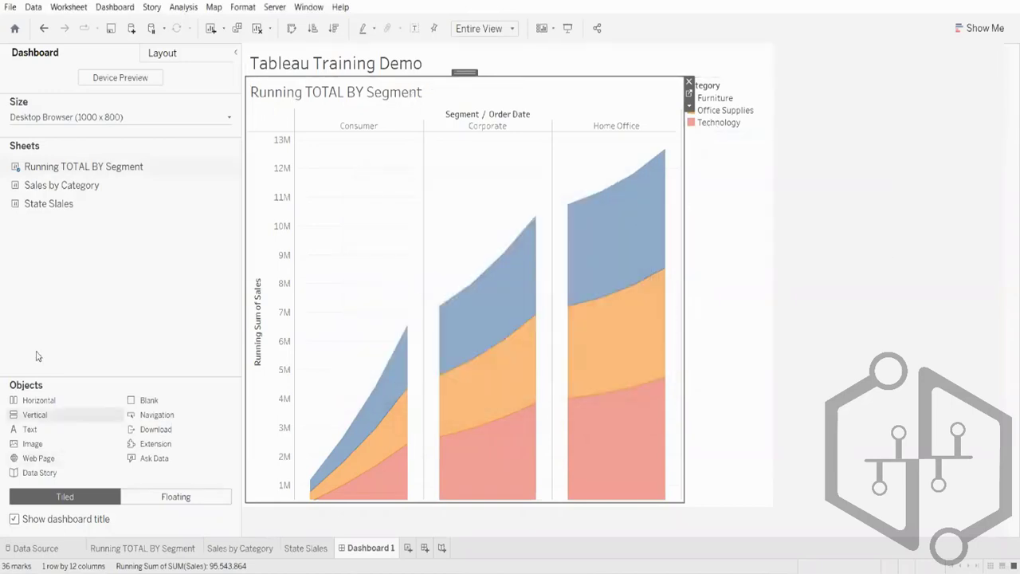
# Show the Category filter for the Running TOTAL BY Segment chart on the dashboard
pyautogui.rightClick(464, 73)
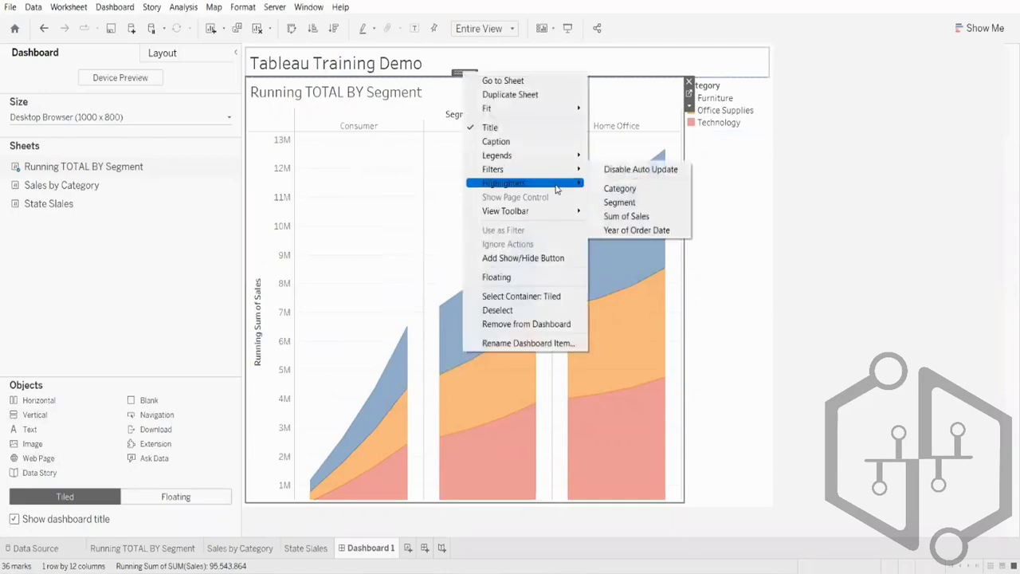
pyautogui.moveTo(550, 217)
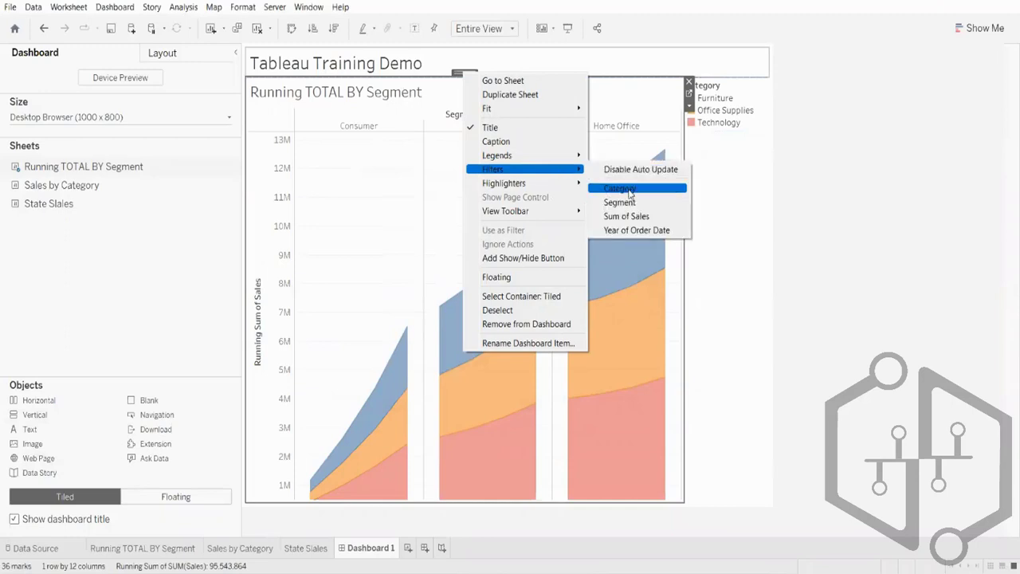
pyautogui.click(629, 183)
pyautogui.click(825, 259)
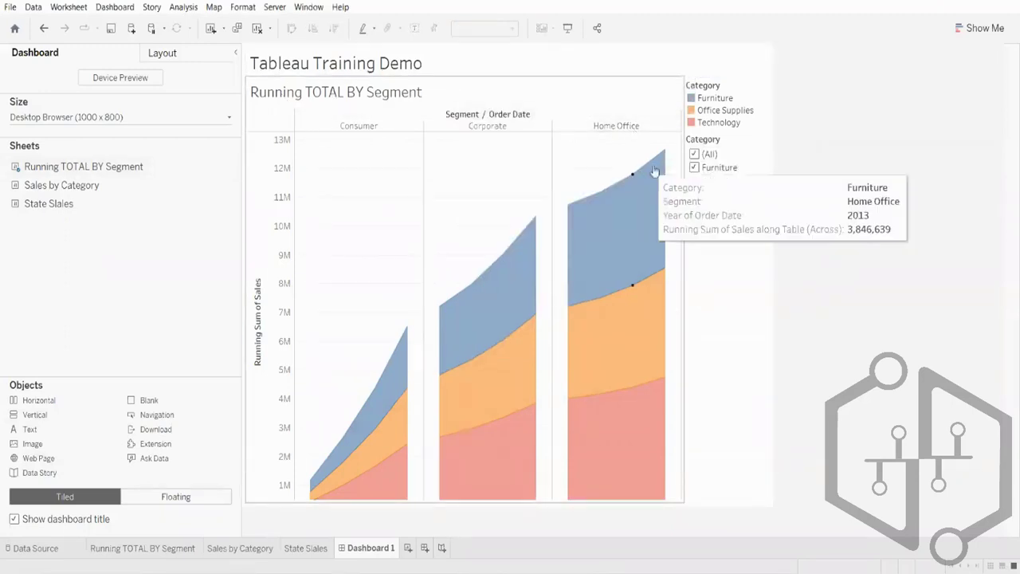
# Try out the Category filter by excluding Furniture and Technology, and restore all categories
pyautogui.click(700, 169)
pyautogui.click(696, 168)
pyautogui.click(694, 170)
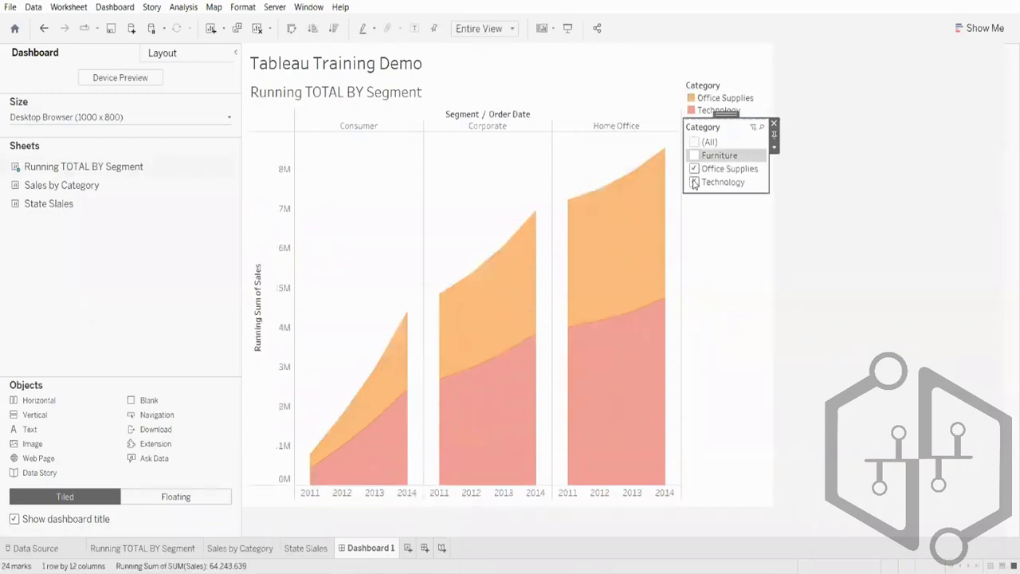
pyautogui.click(695, 130)
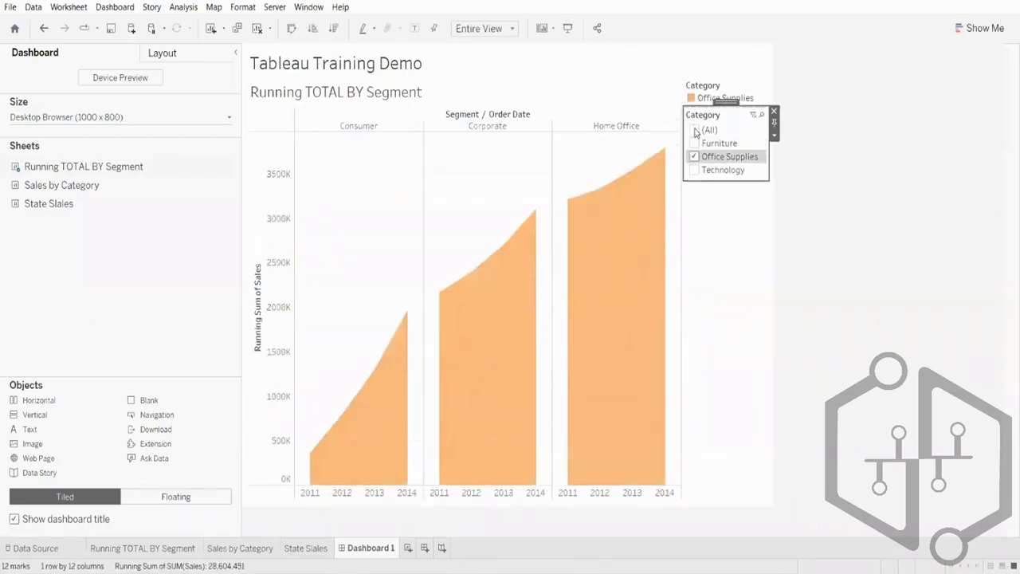
# Replace the sheet name in the running total chart's title with the text "Running Total By"
pyautogui.doubleClick(388, 94)
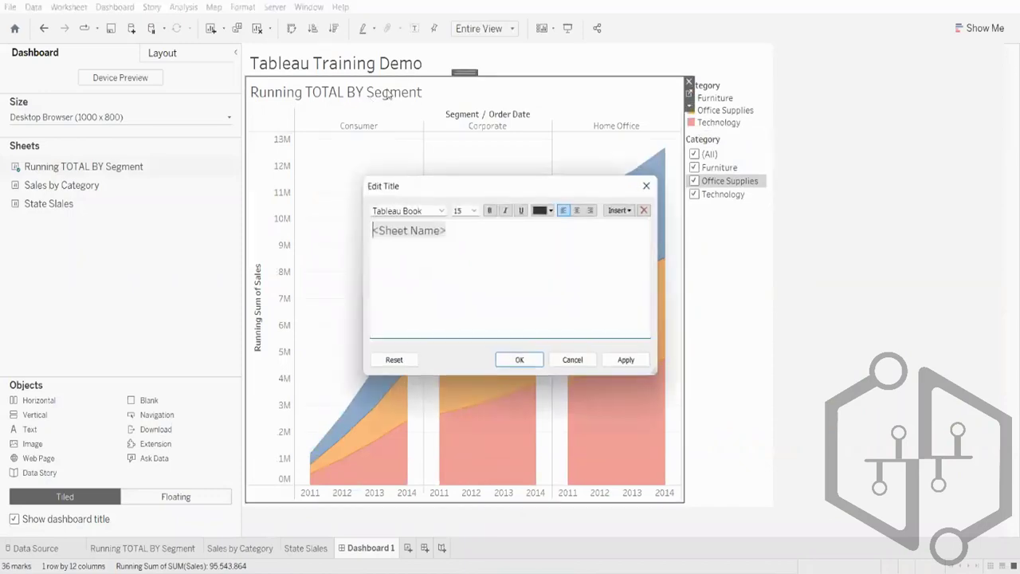
pyautogui.tripleClick(461, 234)
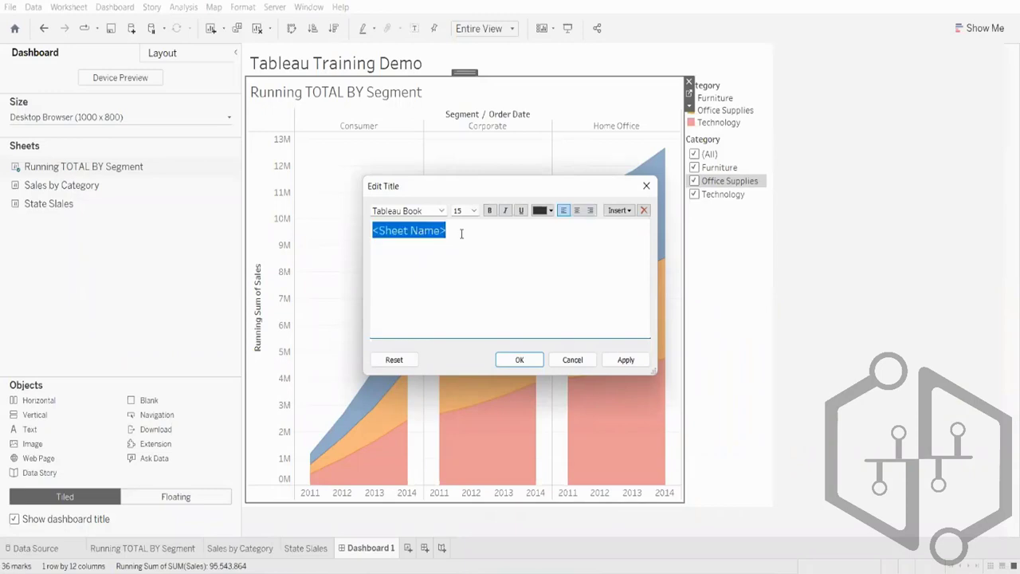
pyautogui.press('BackSpace')
pyautogui.press('capslock')
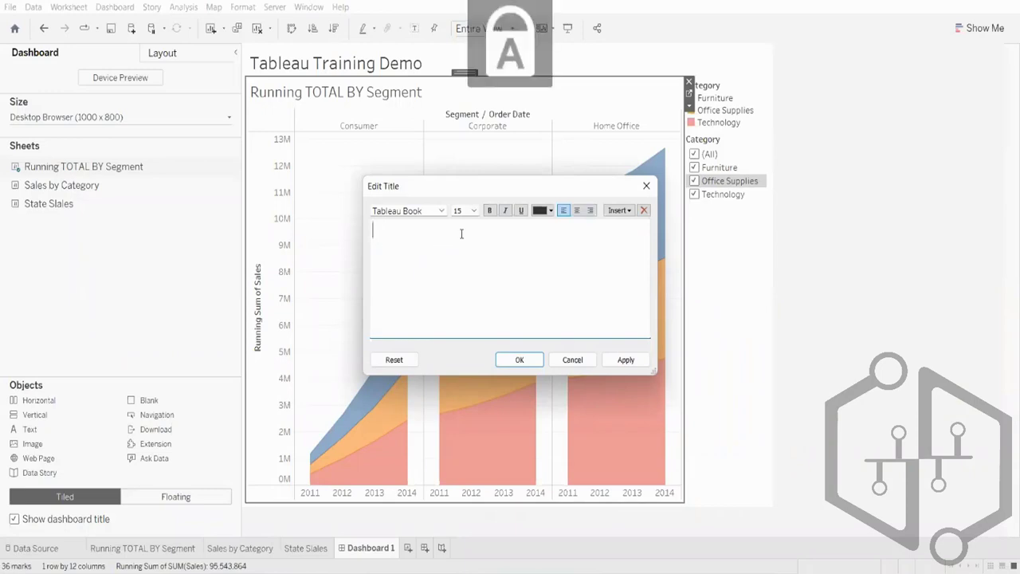
pyautogui.write('R')
pyautogui.press('capslock')
pyautogui.write('unning')
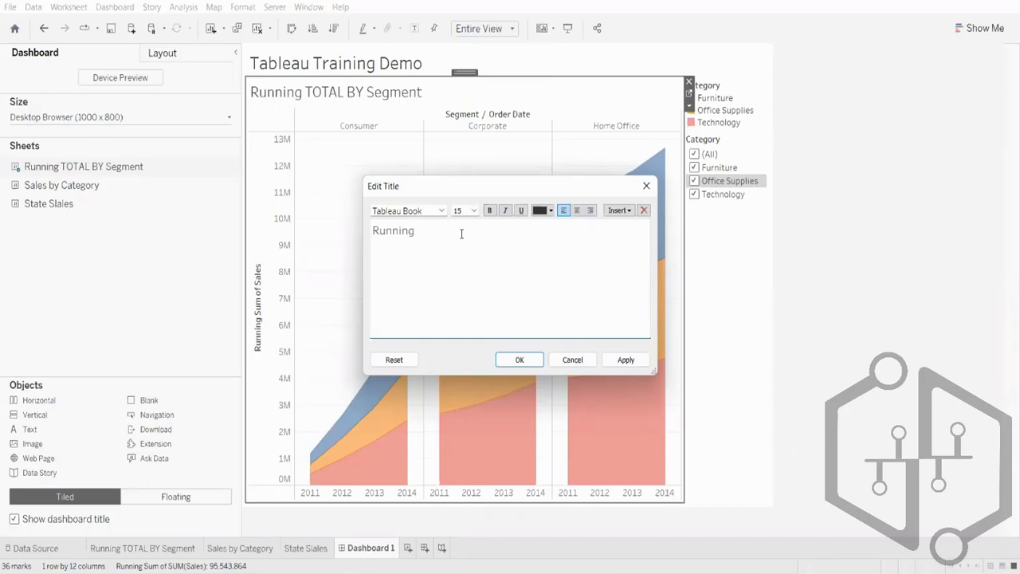
pyautogui.press('capslock')
pyautogui.write('T')
pyautogui.press('capslock')
pyautogui.write('otal')
pyautogui.press('capslock')
pyautogui.write('B')
pyautogui.press('capslock')
pyautogui.write('y')
pyautogui.tripleClick(371, 233)
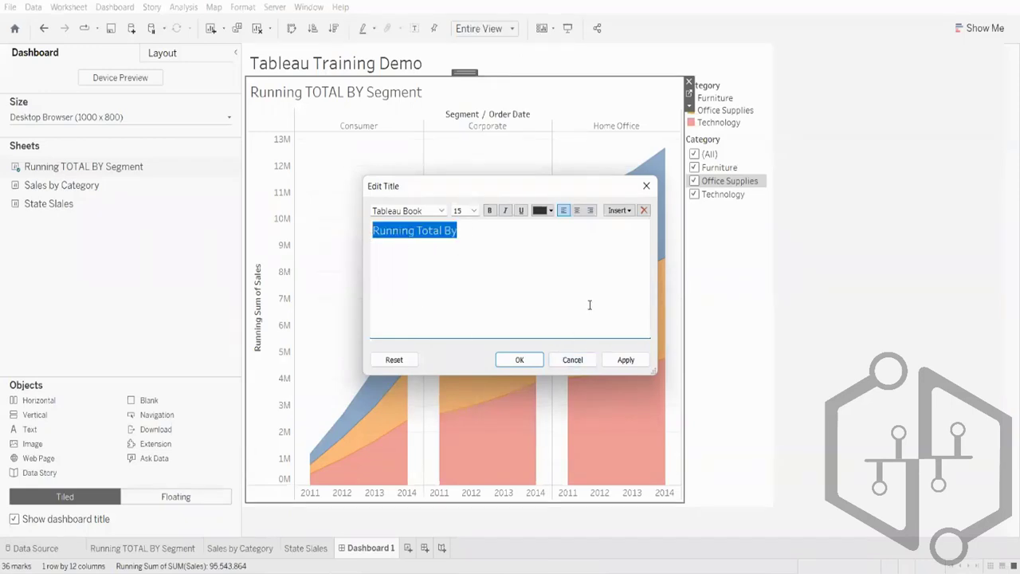
pyautogui.click(622, 360)
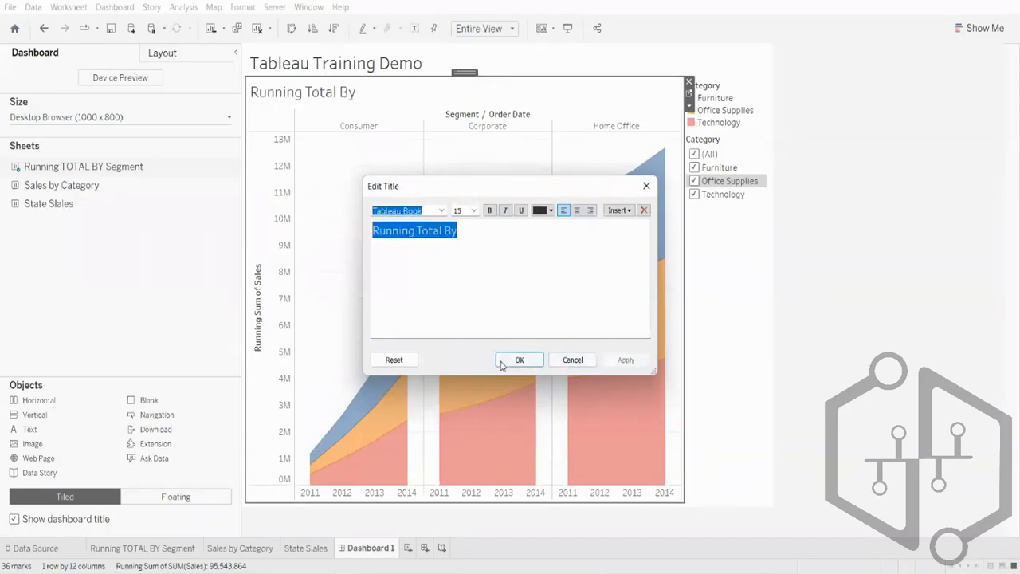
pyautogui.click(510, 361)
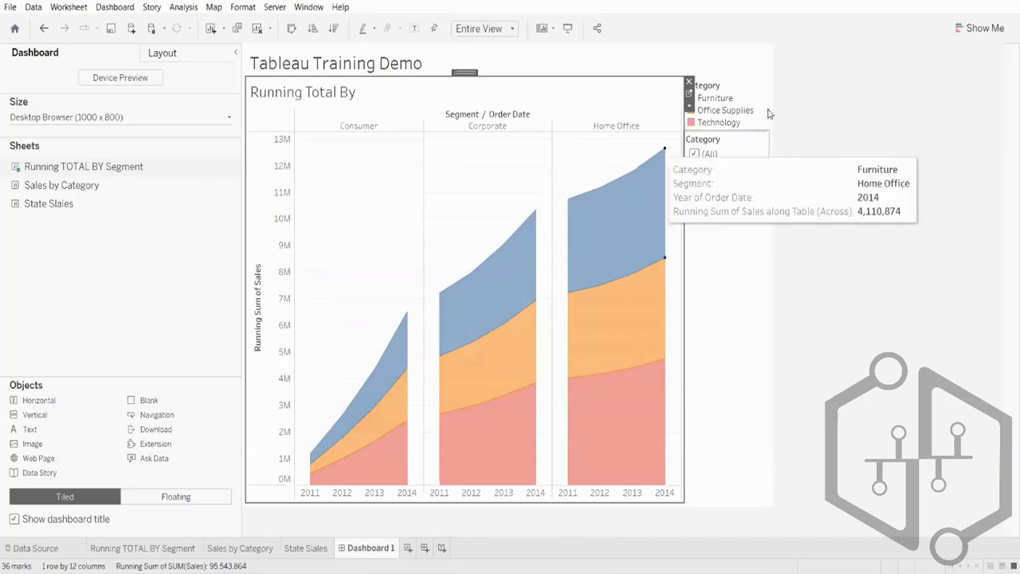
# Insert the dynamic Category field after "Running Total By" in the chart's title
pyautogui.doubleClick(346, 94)
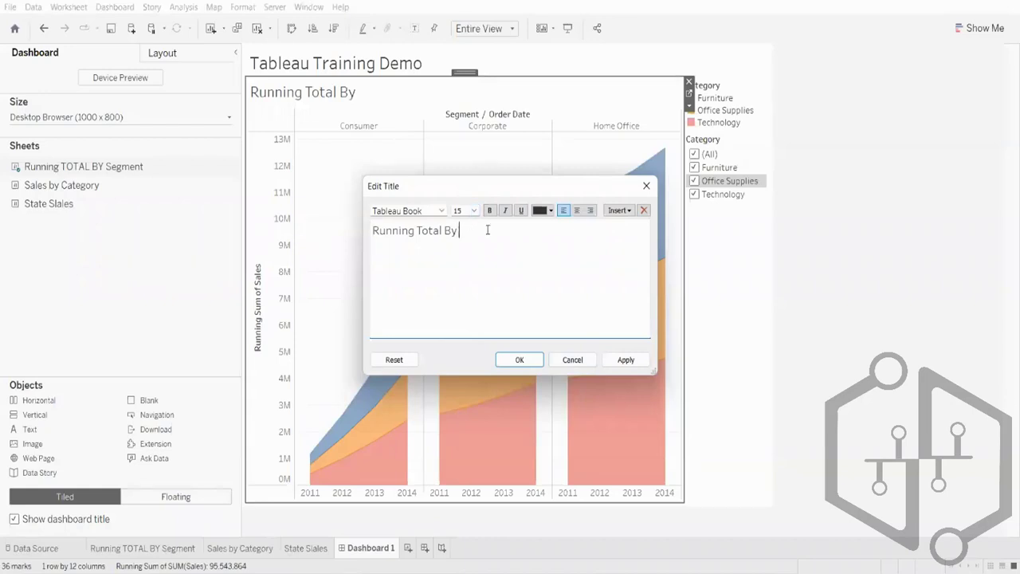
pyautogui.click(624, 212)
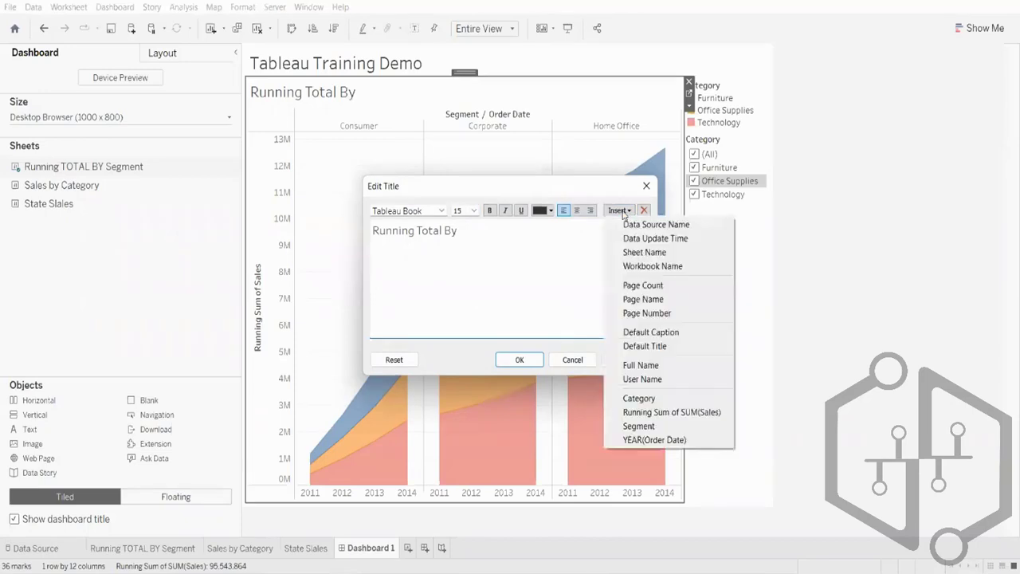
pyautogui.click(639, 399)
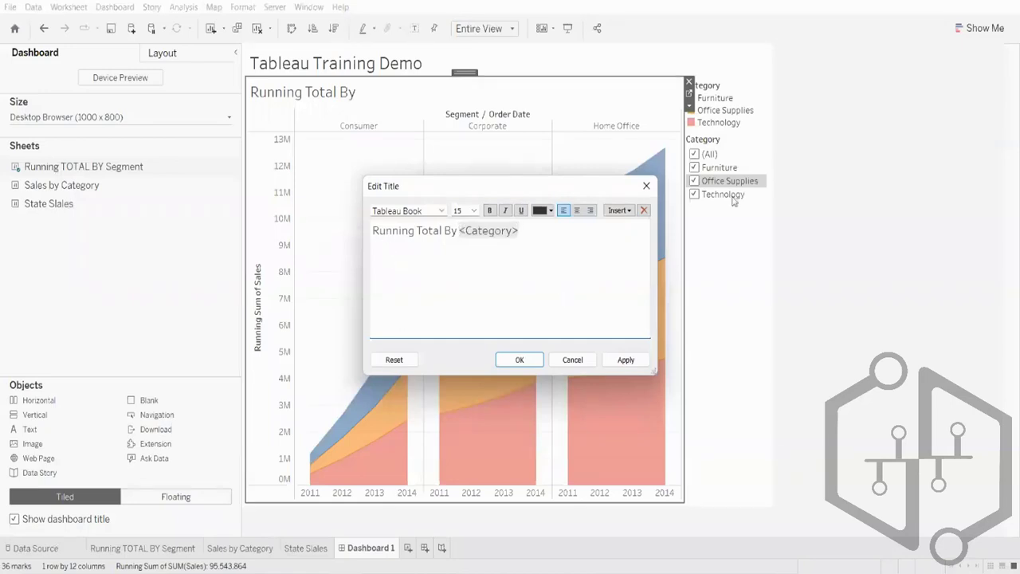
pyautogui.click(623, 359)
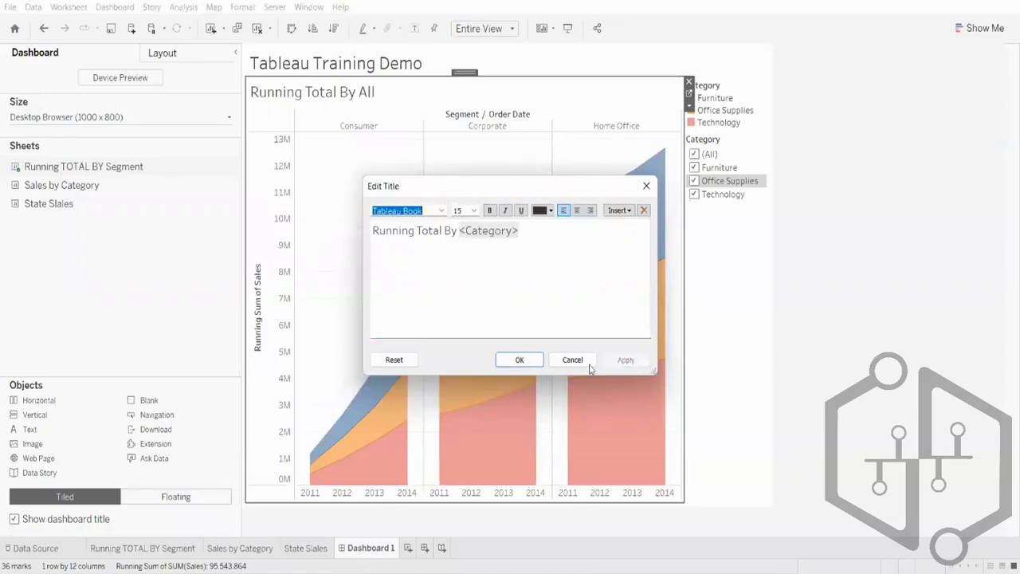
pyautogui.click(524, 364)
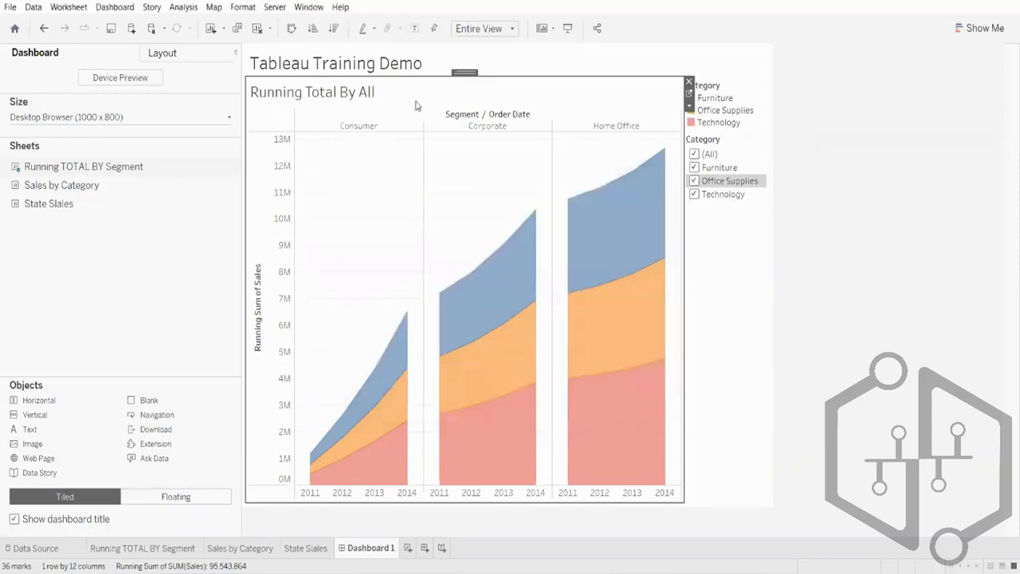
# Test the dynamic chart title with different Category selections, including Furniture alone and Furniture with Technology, and reselect all categories
pyautogui.click(695, 156)
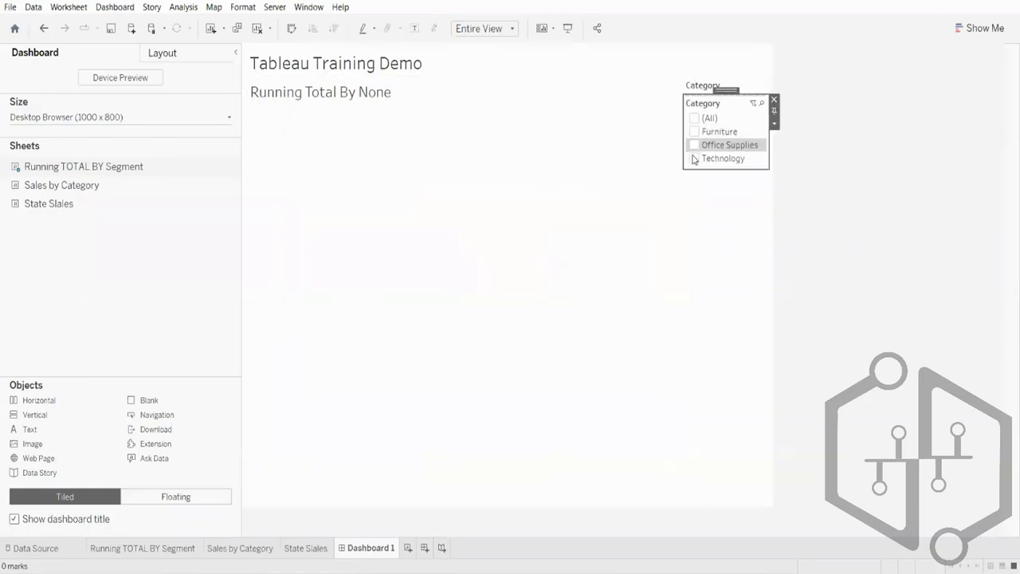
pyautogui.click(694, 131)
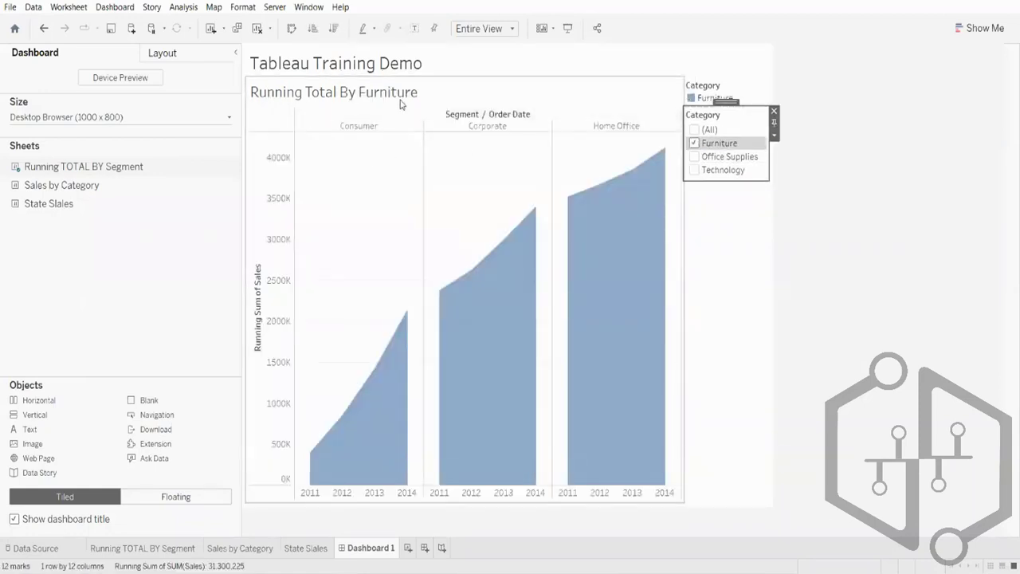
pyautogui.click(694, 156)
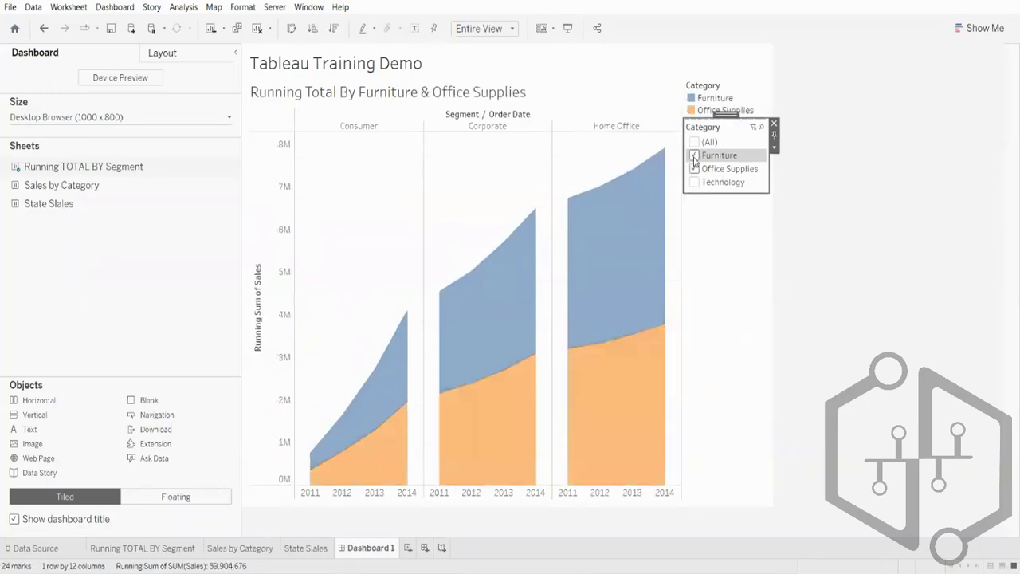
pyautogui.click(695, 182)
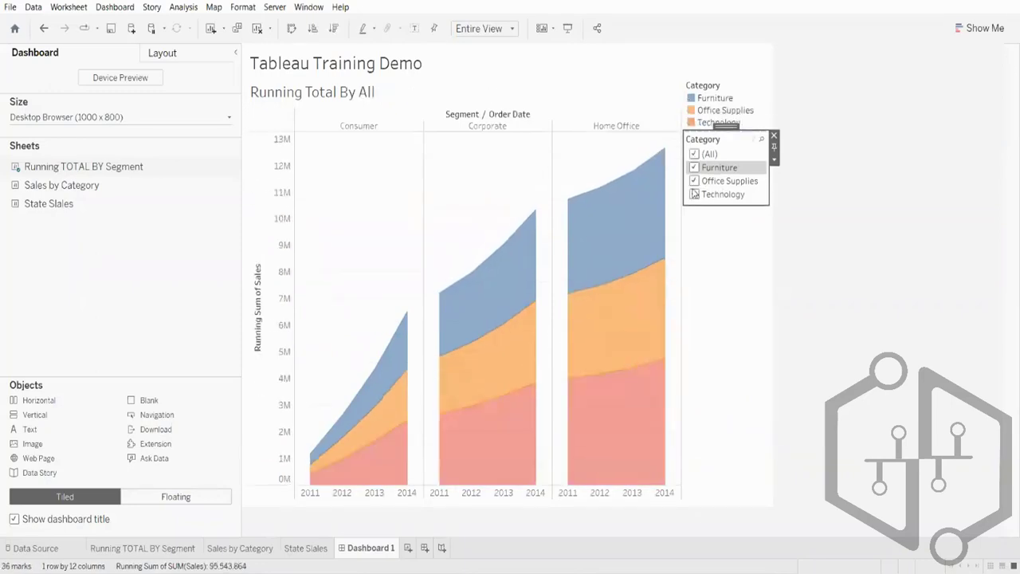
pyautogui.click(694, 181)
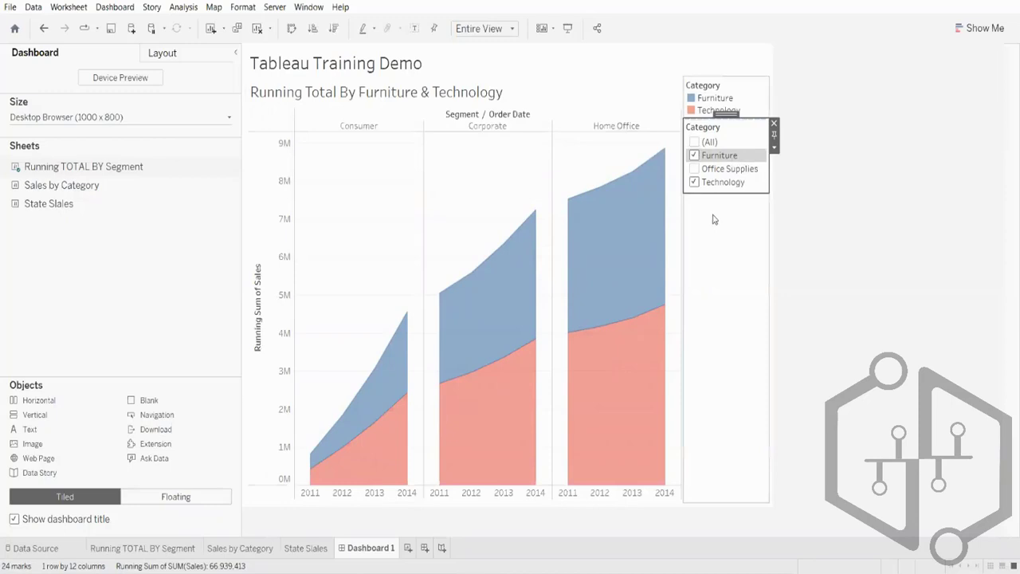
pyautogui.click(694, 181)
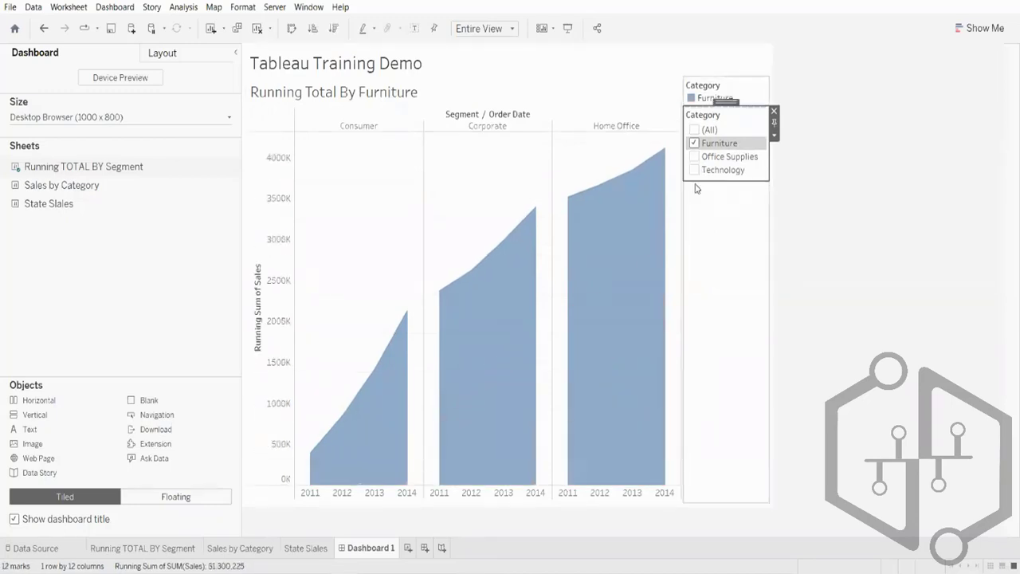
pyautogui.click(694, 130)
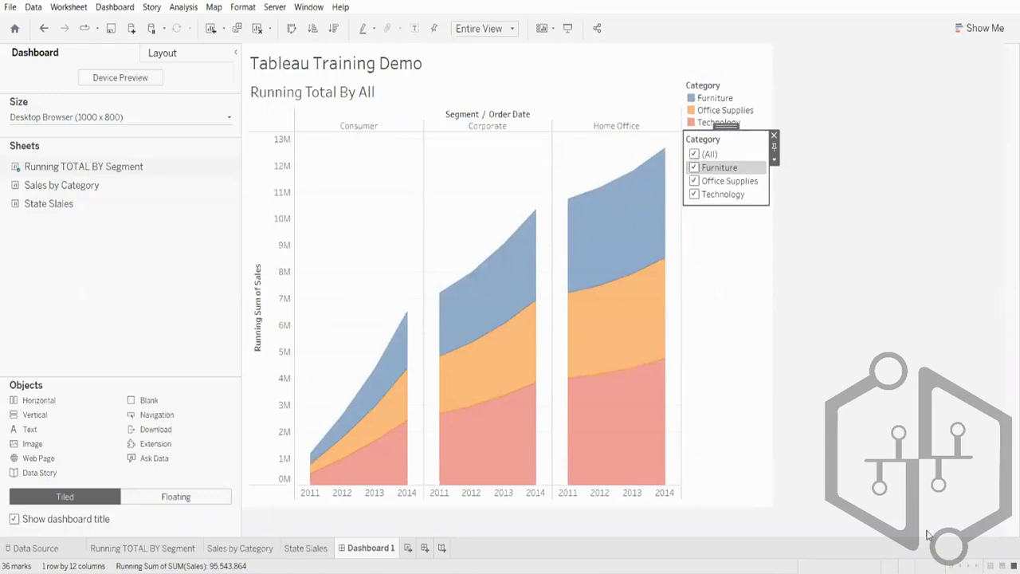
# Add a new story to the workbook
pyautogui.click(442, 548)
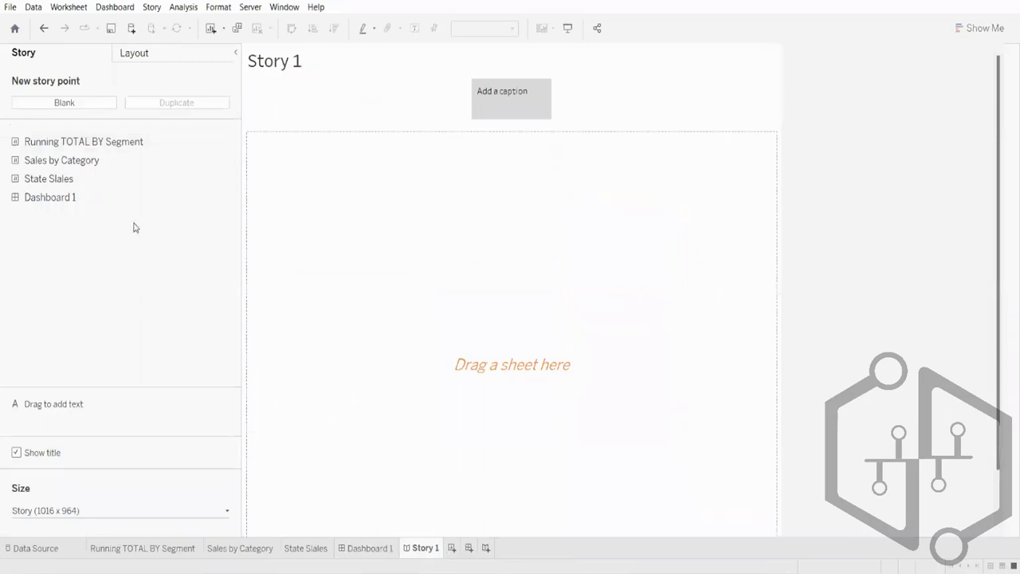
pyautogui.moveTo(72, 197)
# Return to the State Slales worksheet and clear all fields from its map view
pyautogui.click(371, 550)
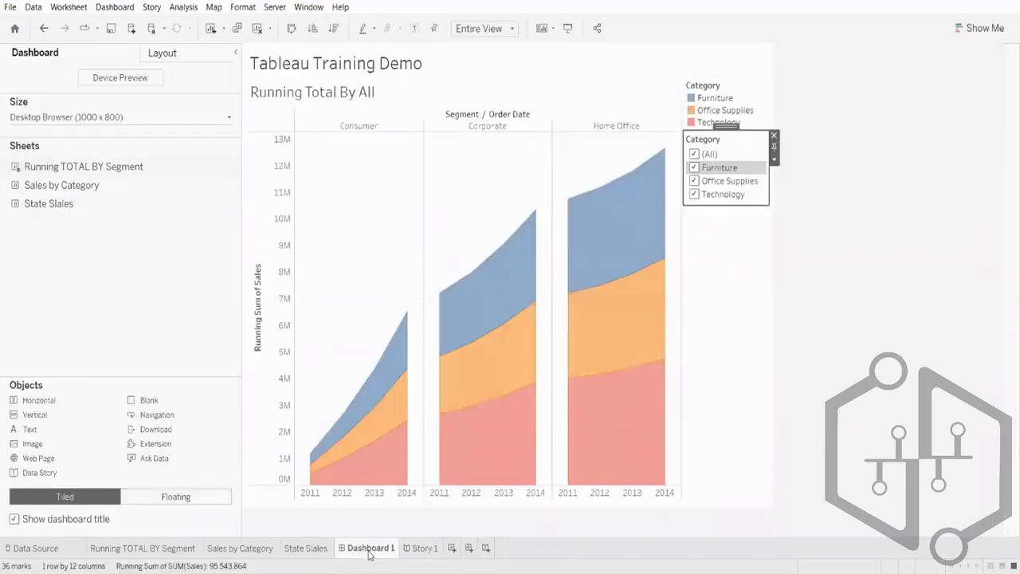
pyautogui.click(316, 550)
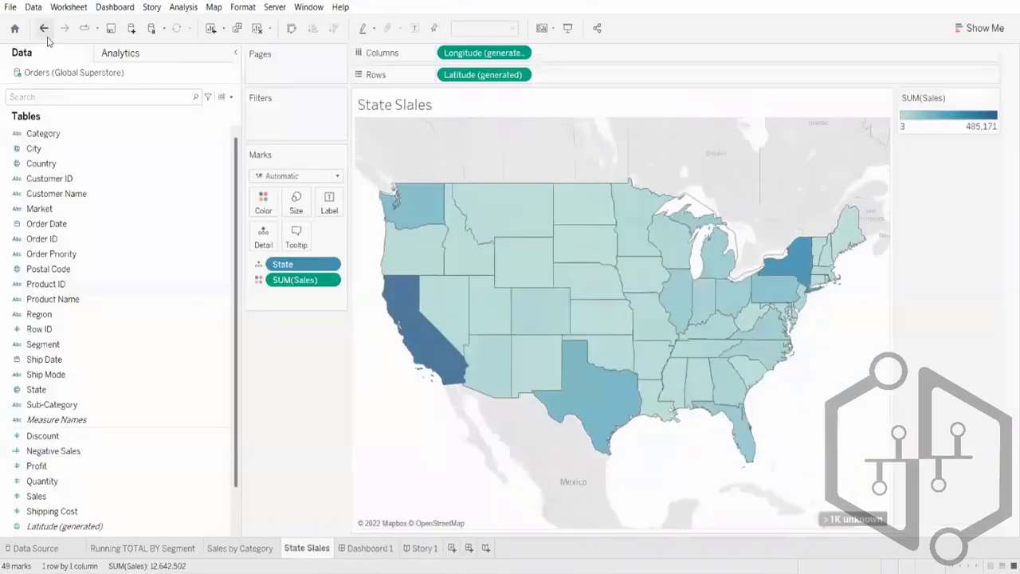
pyautogui.click(257, 28)
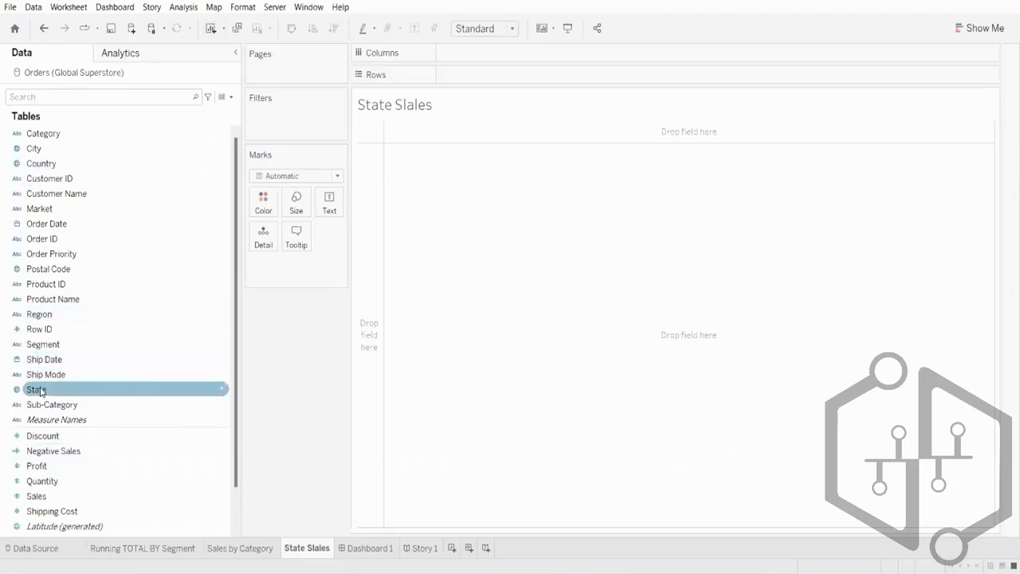
# Build a bar chart on the empty sheet with Sub-Category in columns and Sales and Profit in rows
pyautogui.moveTo(44, 405); pyautogui.dragTo(481, 59)
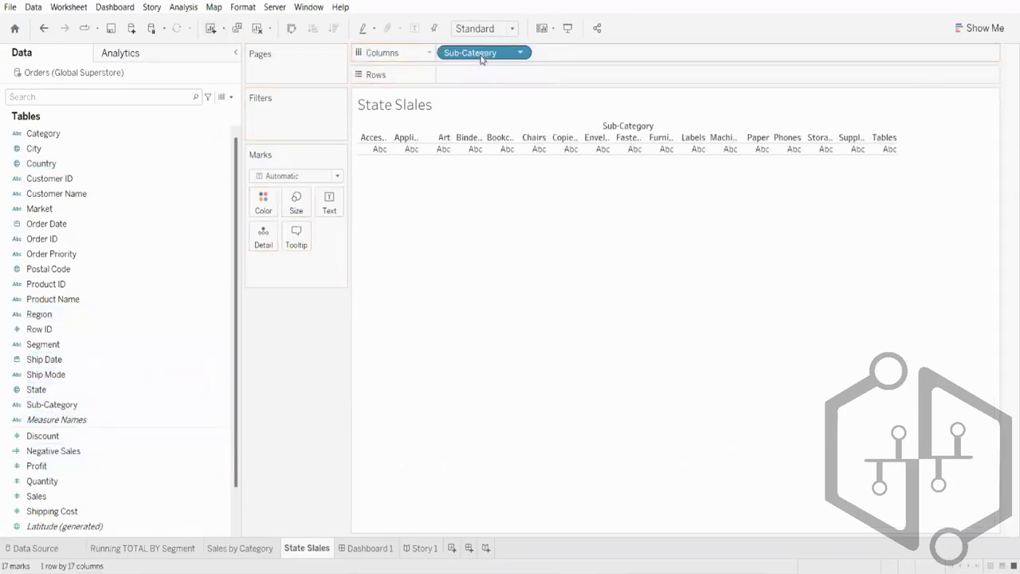
pyautogui.moveTo(57, 496); pyautogui.dragTo(538, 73)
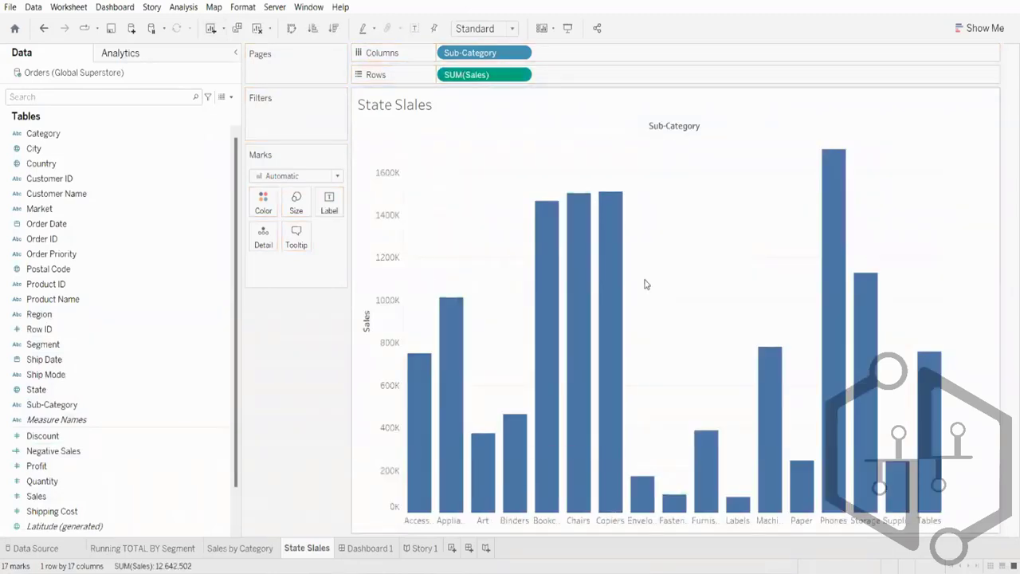
pyautogui.click(56, 480)
pyautogui.click(58, 466)
pyautogui.moveTo(58, 466); pyautogui.dragTo(638, 75)
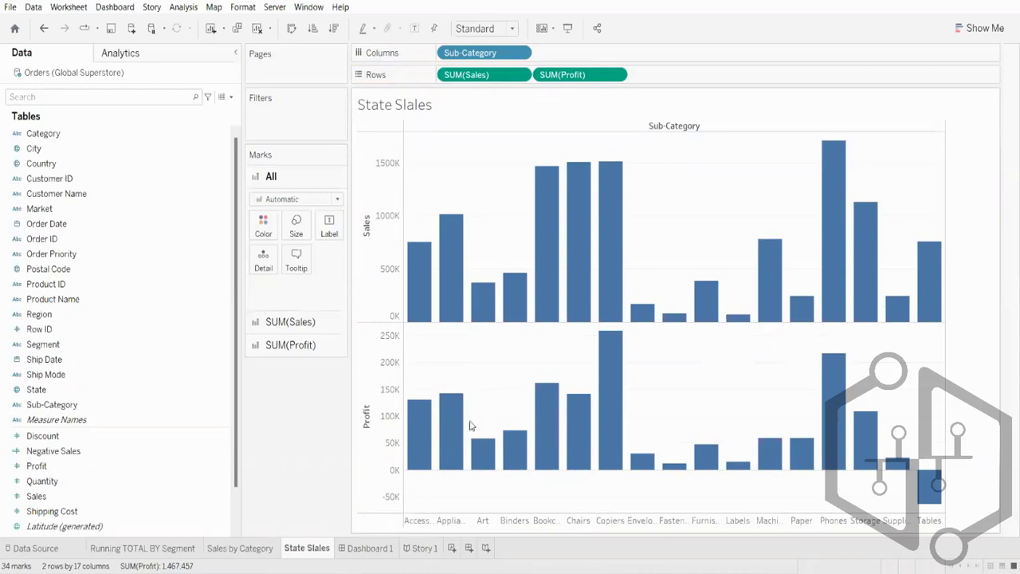
# Convert the Sub-Category chart to horizontal bars and swap its rows and columns
pyautogui.click(986, 29)
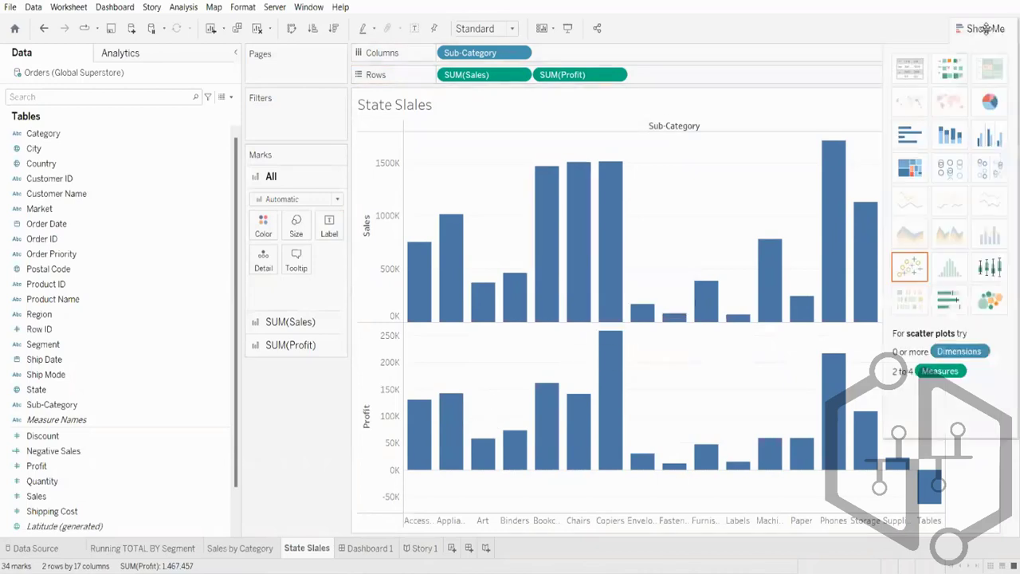
pyautogui.click(909, 135)
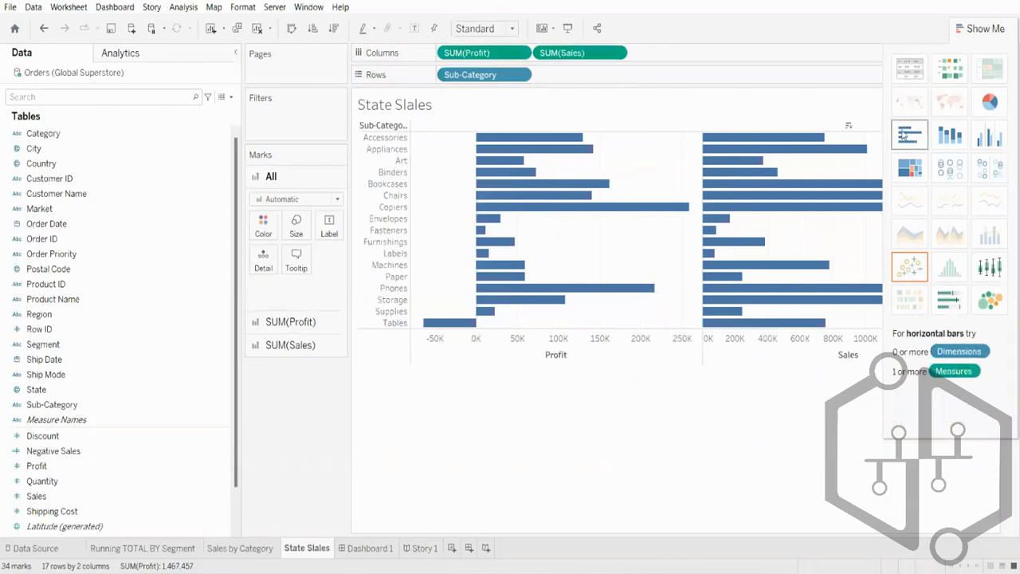
pyautogui.moveTo(749, 259)
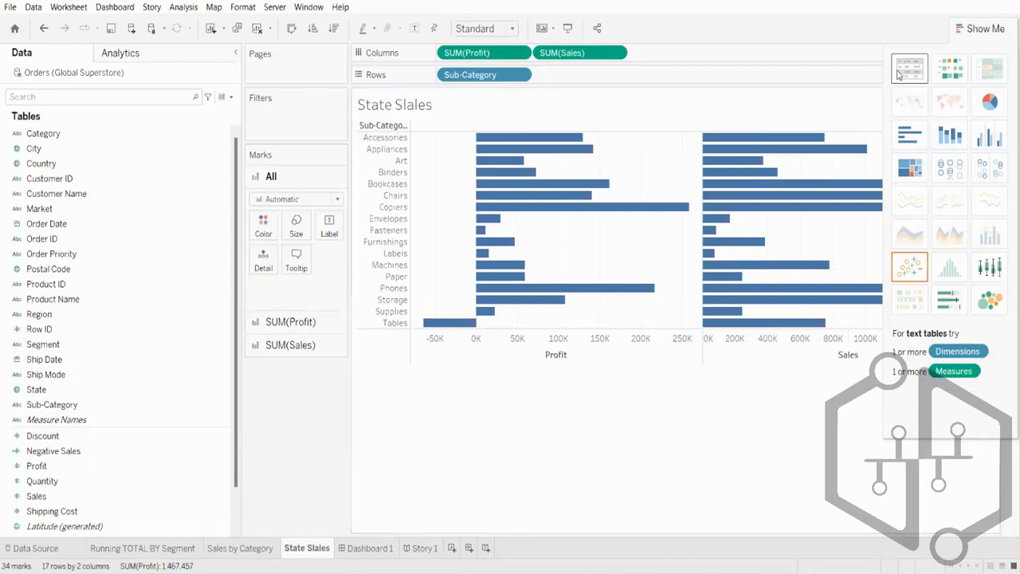
pyautogui.click(292, 28)
pyautogui.click(993, 28)
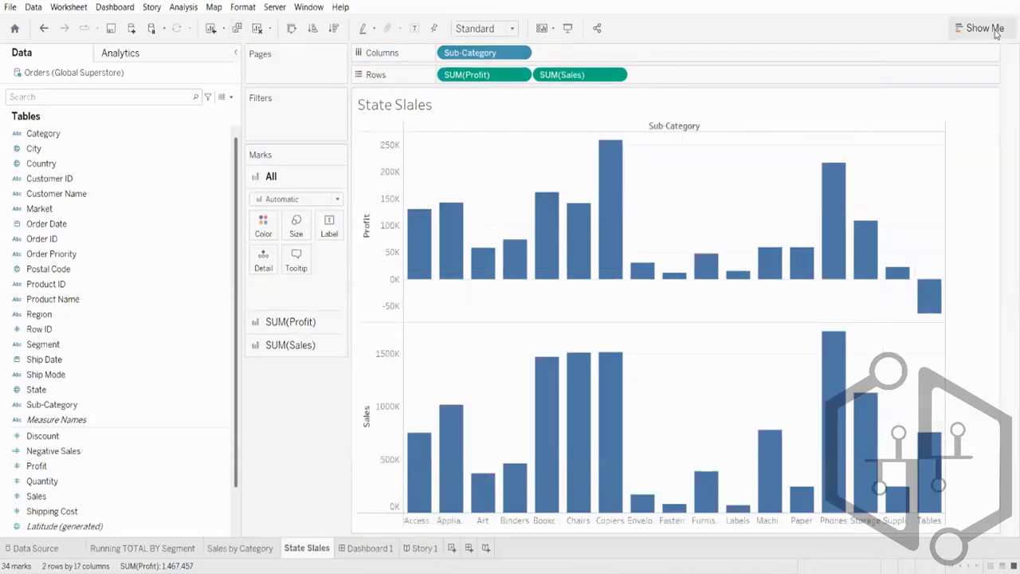
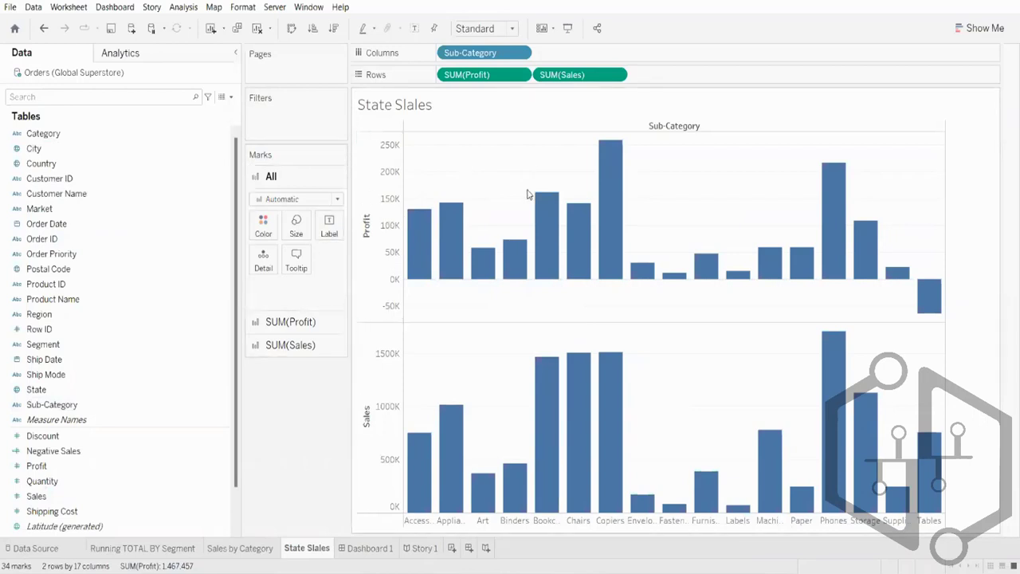
# Start a new parameter with the String data type and allowable values restricted to a list
pyautogui.click(230, 98)
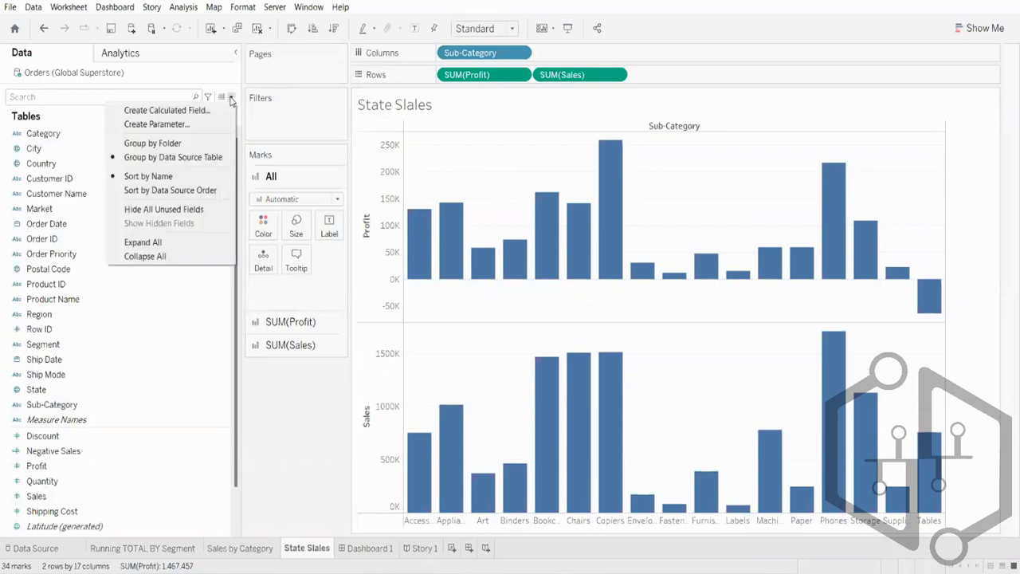
pyautogui.click(170, 126)
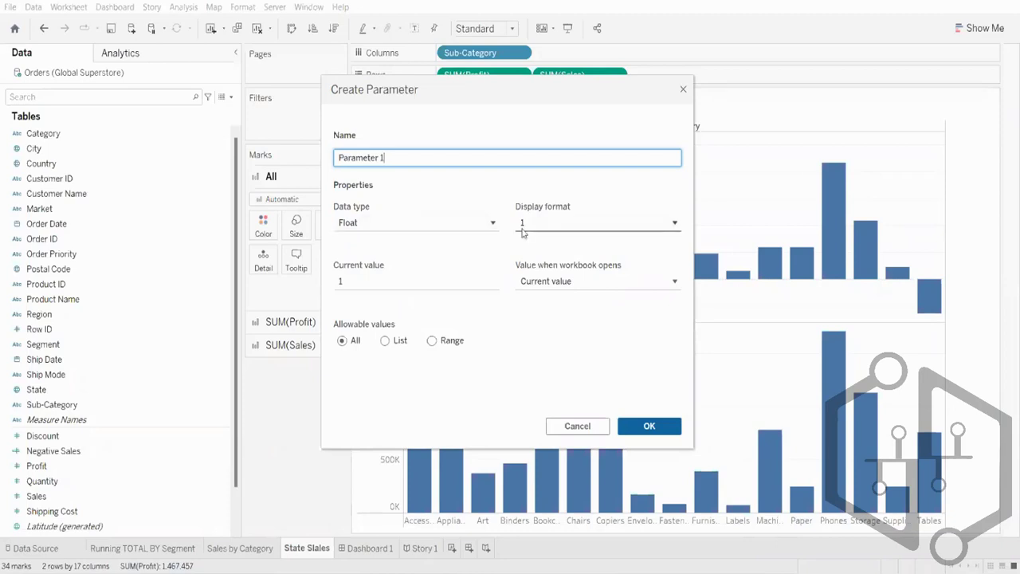
pyautogui.click(381, 229)
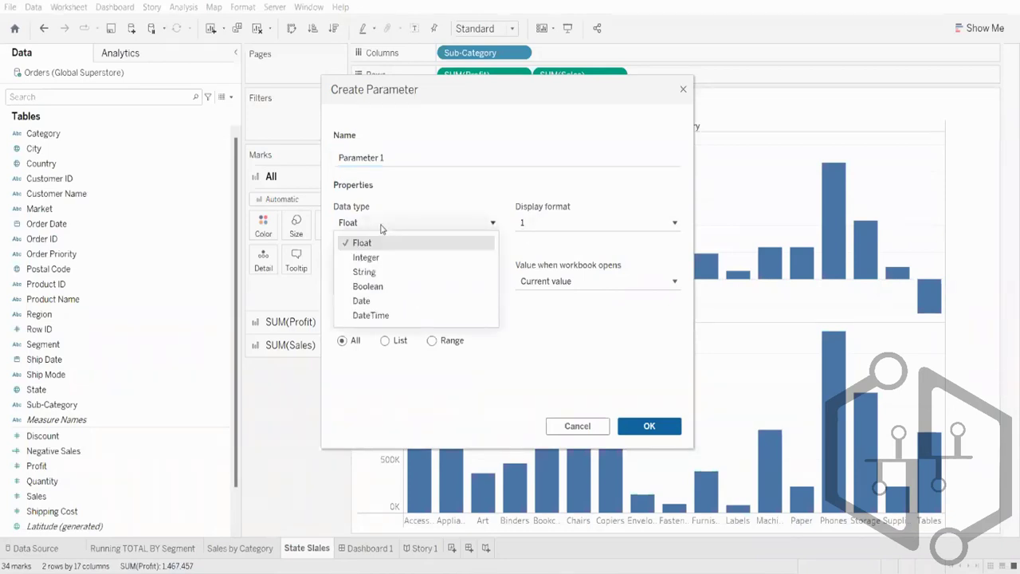
pyautogui.click(366, 272)
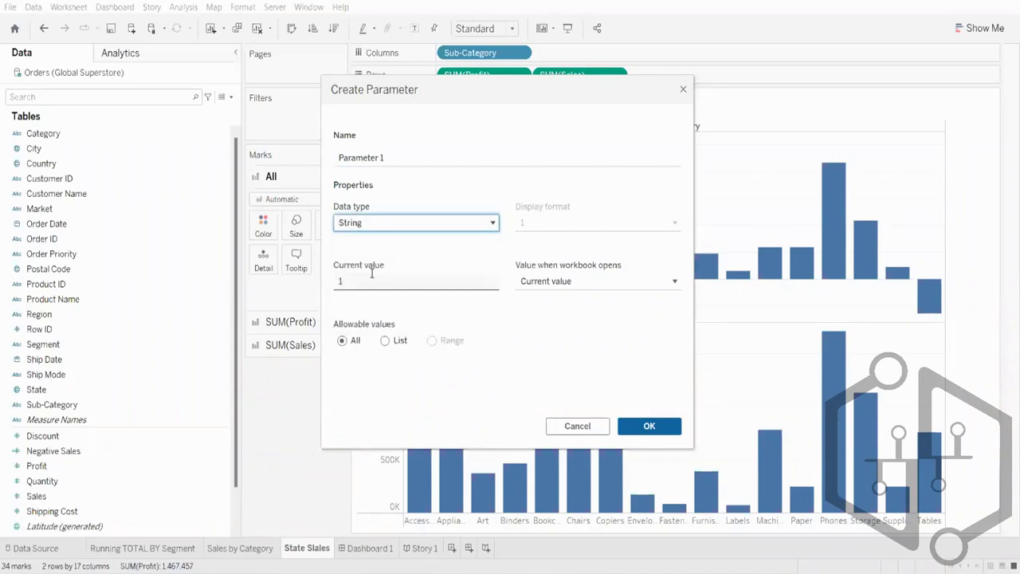
pyautogui.click(389, 341)
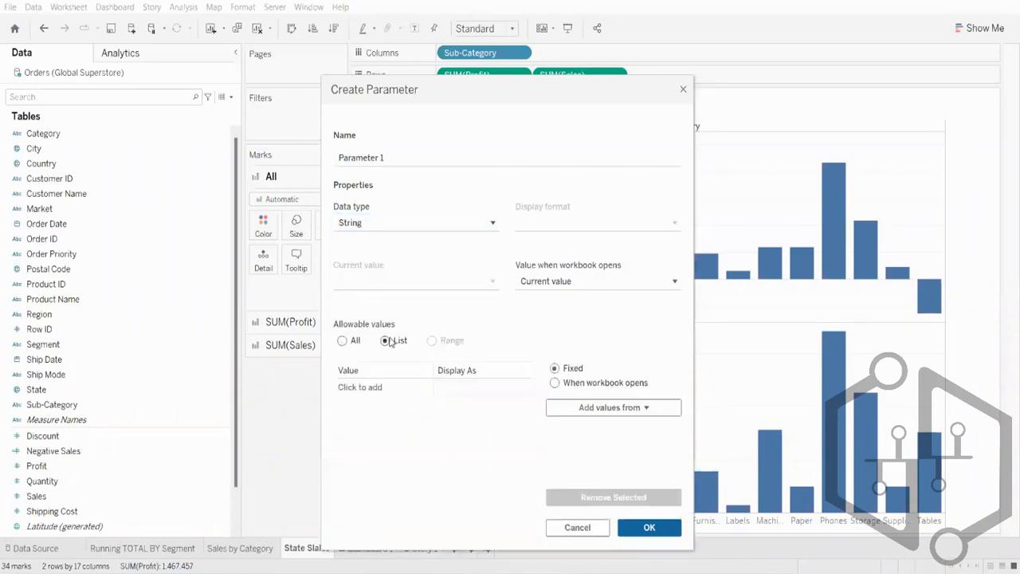
pyautogui.click(342, 341)
pyautogui.click(388, 341)
# Add the values "sales" and "profit" to the parameter's list and save the parameter
pyautogui.click(361, 387)
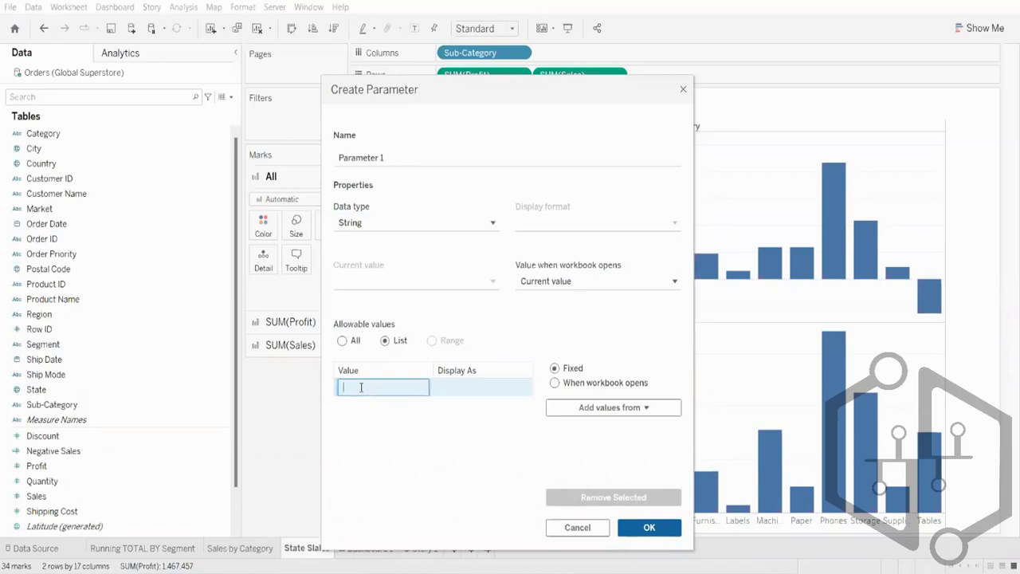
pyautogui.write('sales')
pyautogui.press('Return')
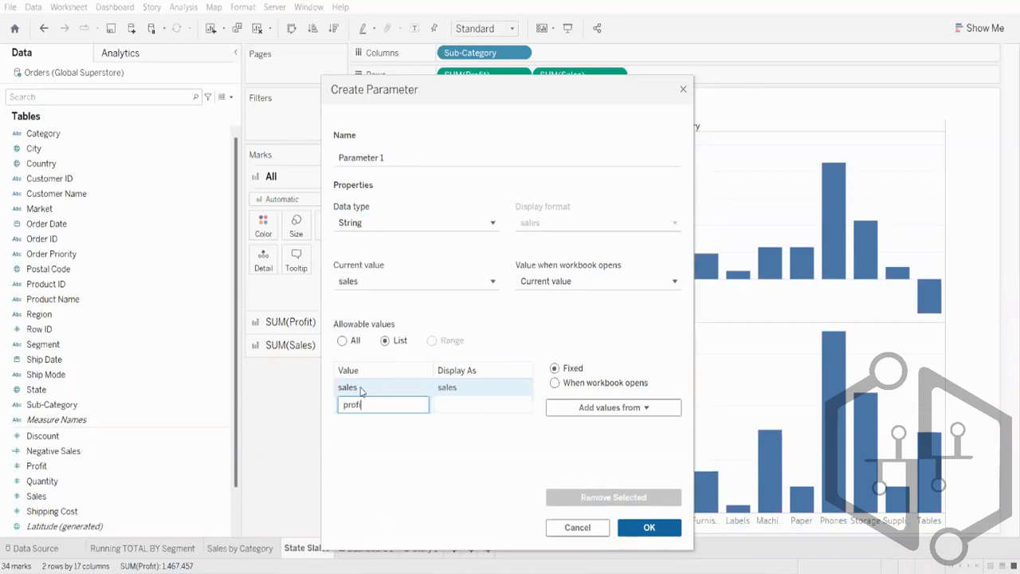
pyautogui.press('Return')
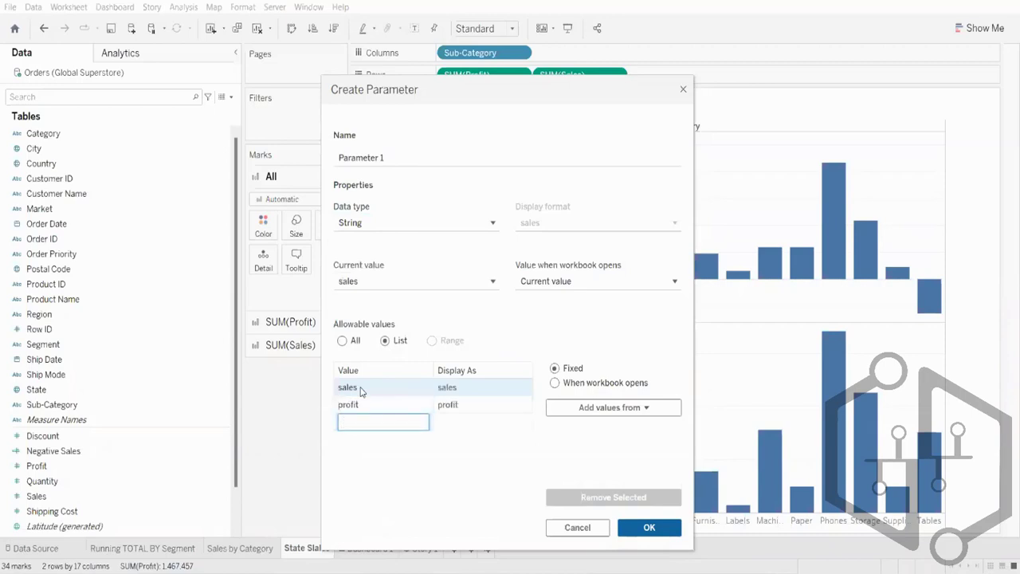
pyautogui.click(377, 462)
pyautogui.click(648, 529)
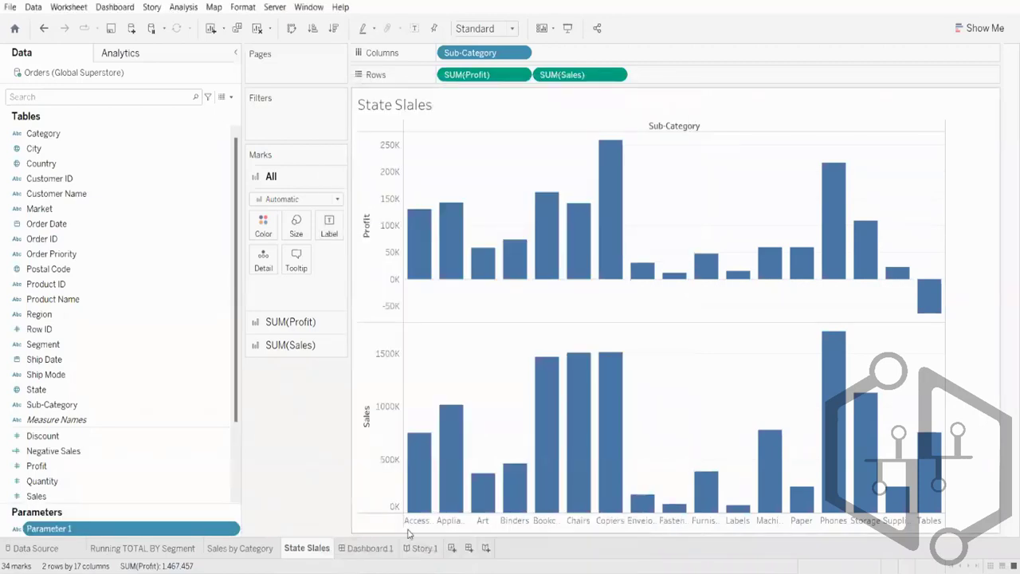
# Show the Parameter 1 control on the sheet and test it by choosing profit and switching back to sales
pyautogui.rightClick(57, 530)
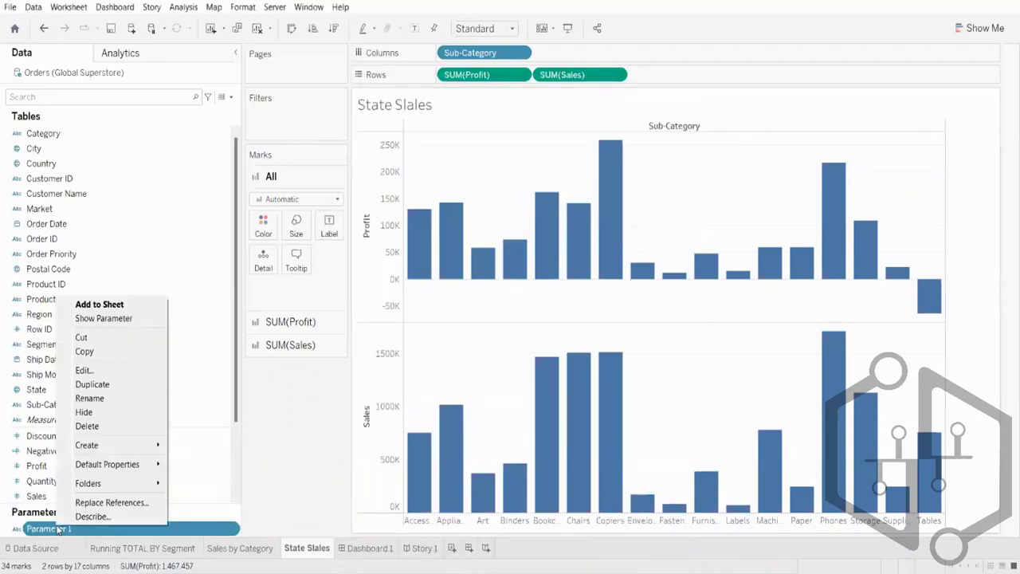
pyautogui.click(100, 318)
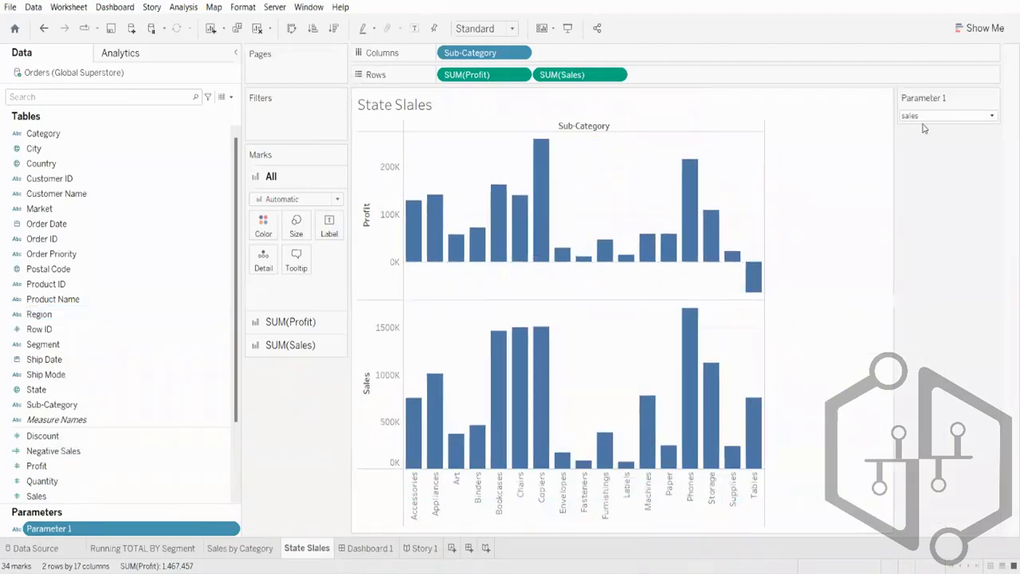
pyautogui.click(924, 117)
pyautogui.click(923, 128)
pyautogui.click(924, 117)
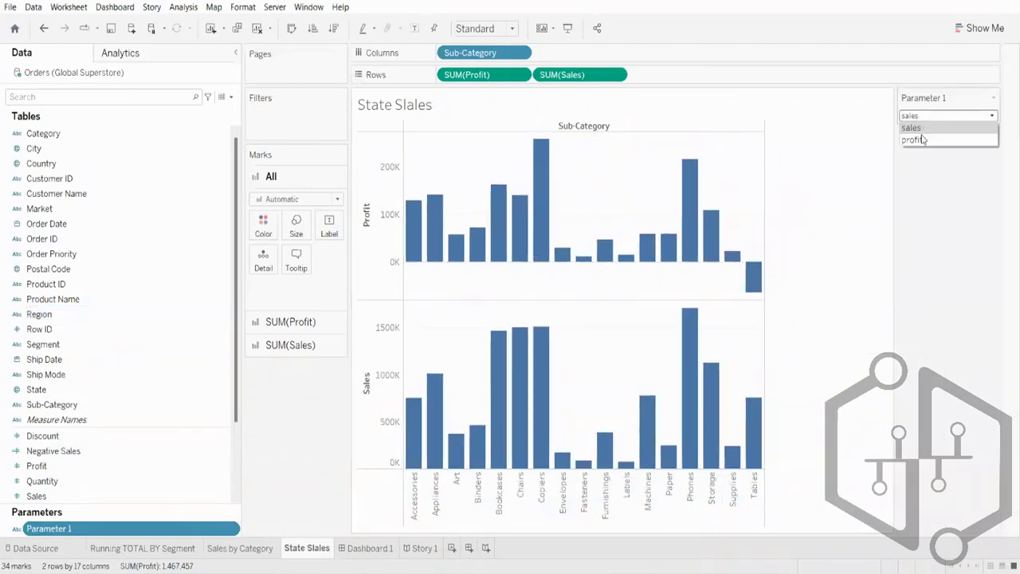
pyautogui.click(923, 138)
pyautogui.click(922, 118)
pyautogui.click(923, 129)
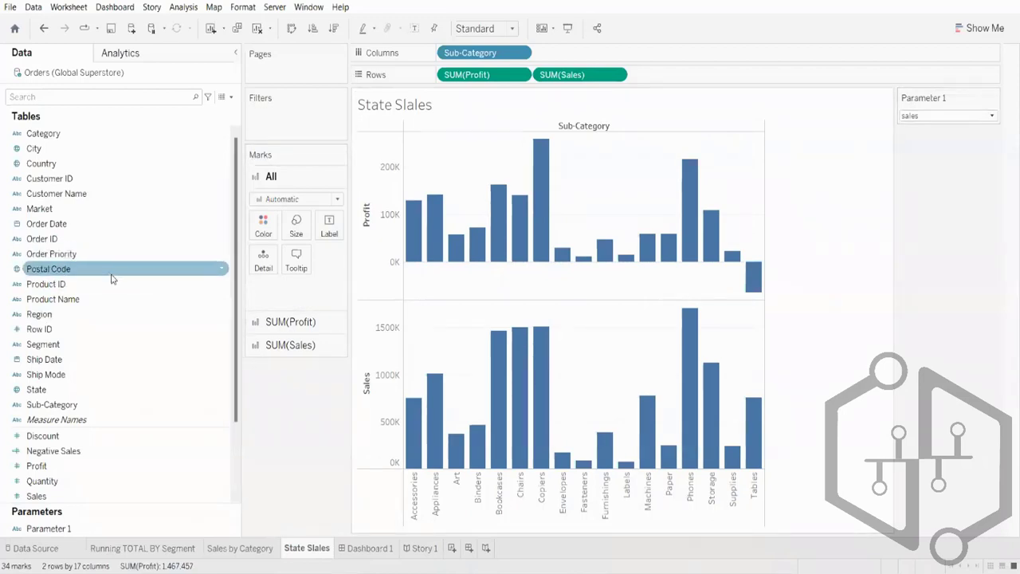
pyautogui.click(231, 97)
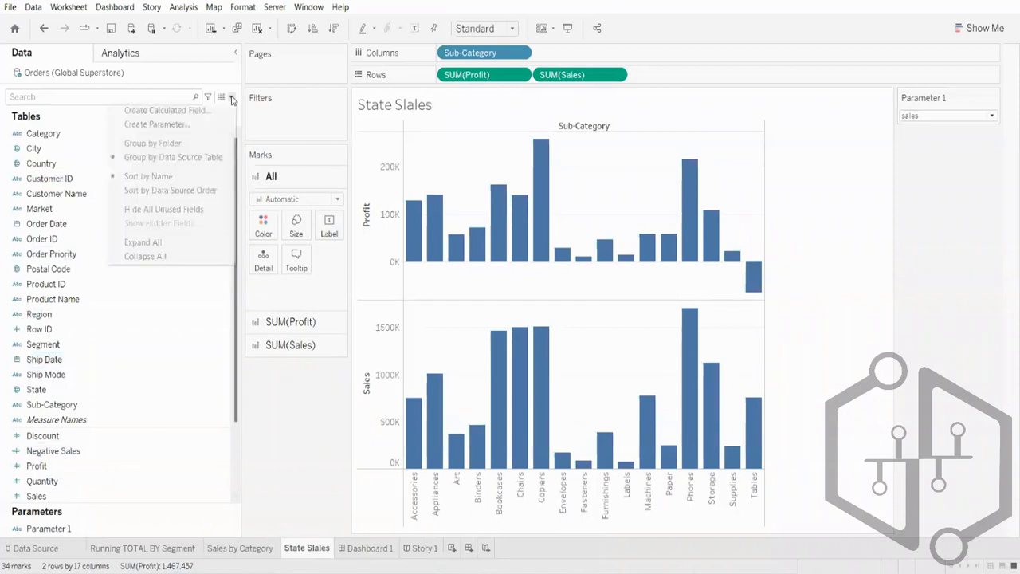
pyautogui.click(164, 110)
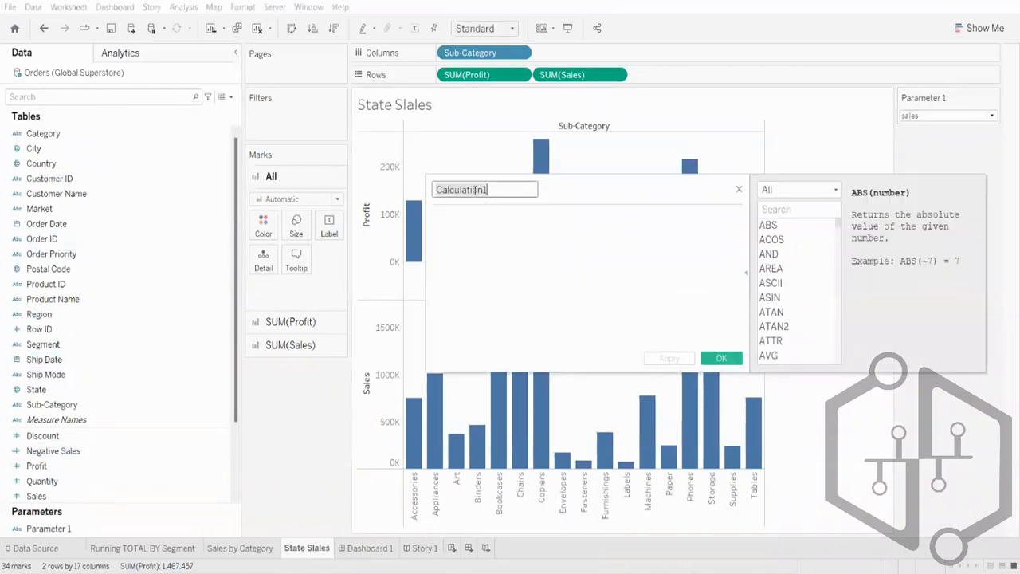
pyautogui.press('BackSpace')
pyautogui.press('capslock')
pyautogui.write('P')
pyautogui.press('capslock')
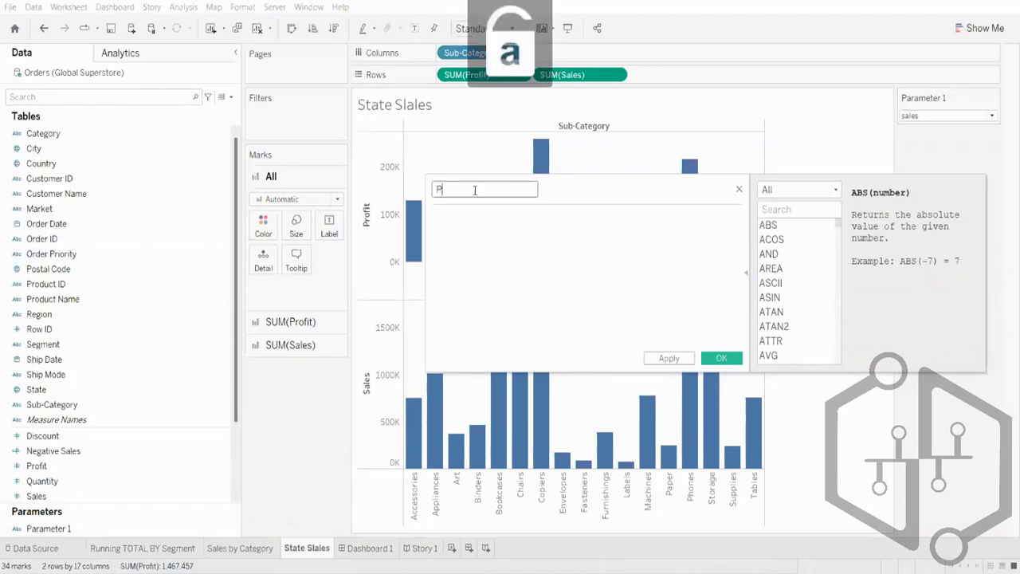
pyautogui.write('rofit and')
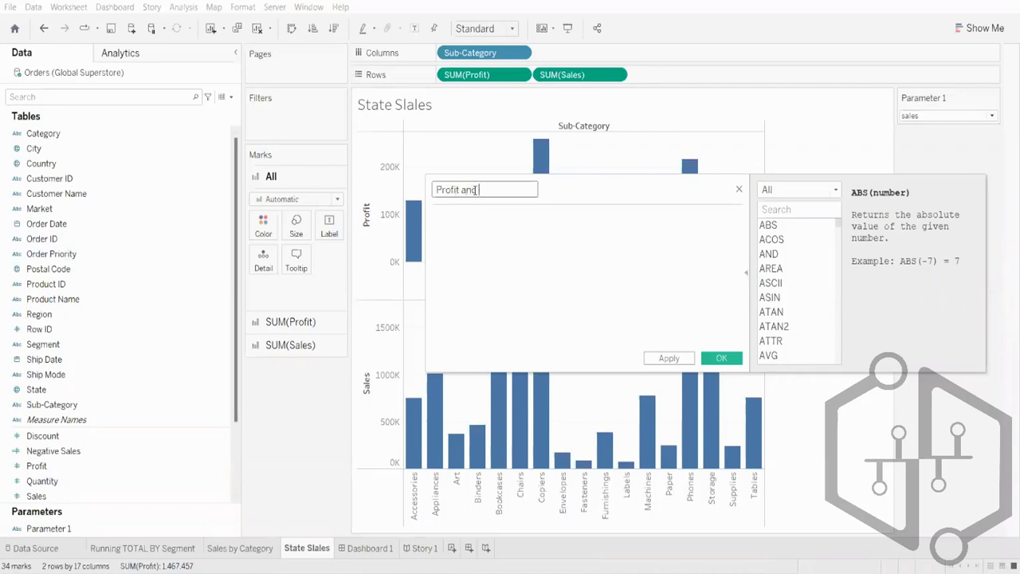
pyautogui.press('capslock')
pyautogui.write('S')
pyautogui.press('capslock')
pyautogui.write('ales')
pyautogui.click(720, 359)
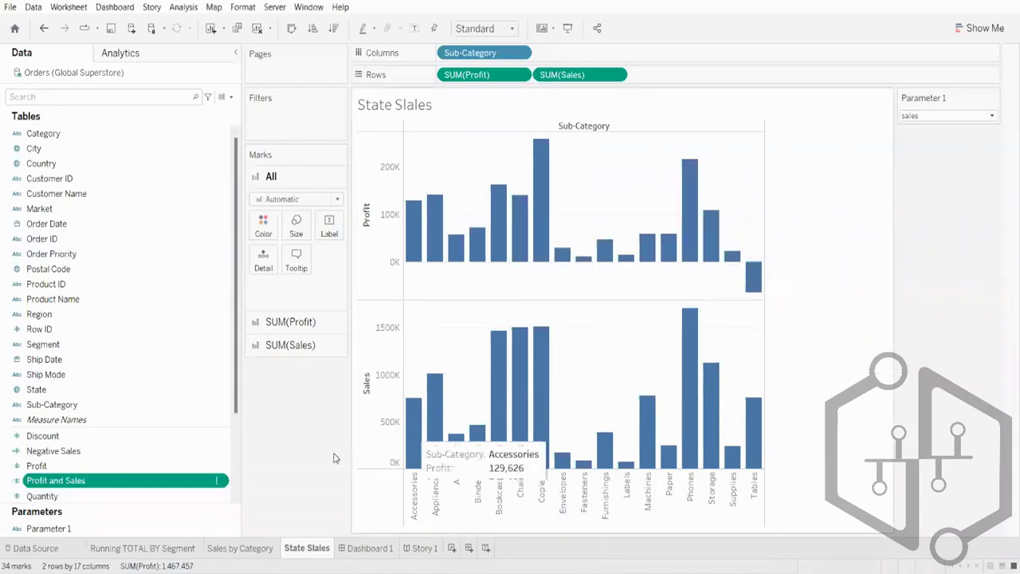
pyautogui.rightClick(78, 483)
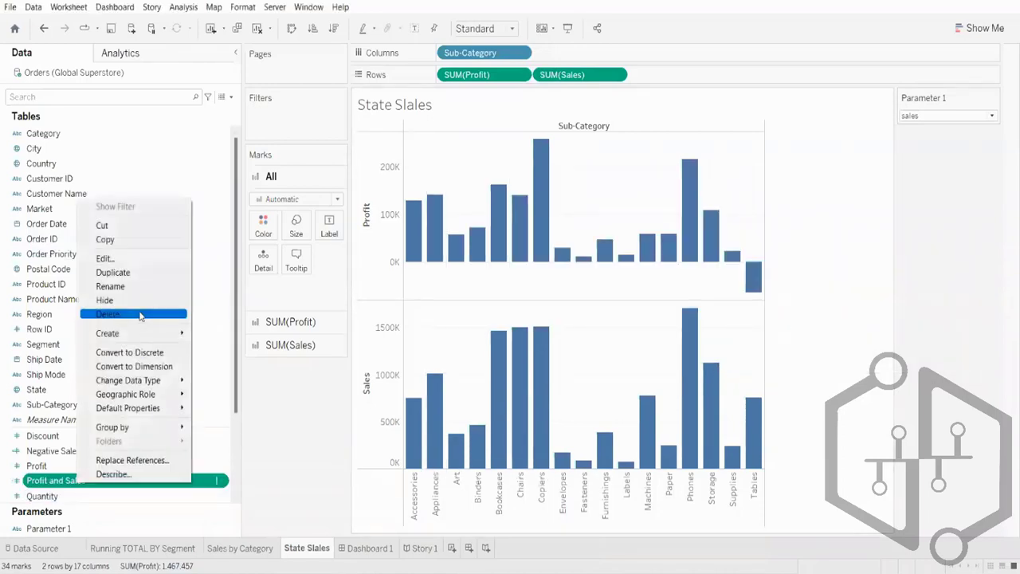
pyautogui.click(107, 314)
# Start a new calculated field from Parameter 1, keeping the parameter reference in the formula
pyautogui.scroll(-3, 137, 479)
pyautogui.click(54, 531)
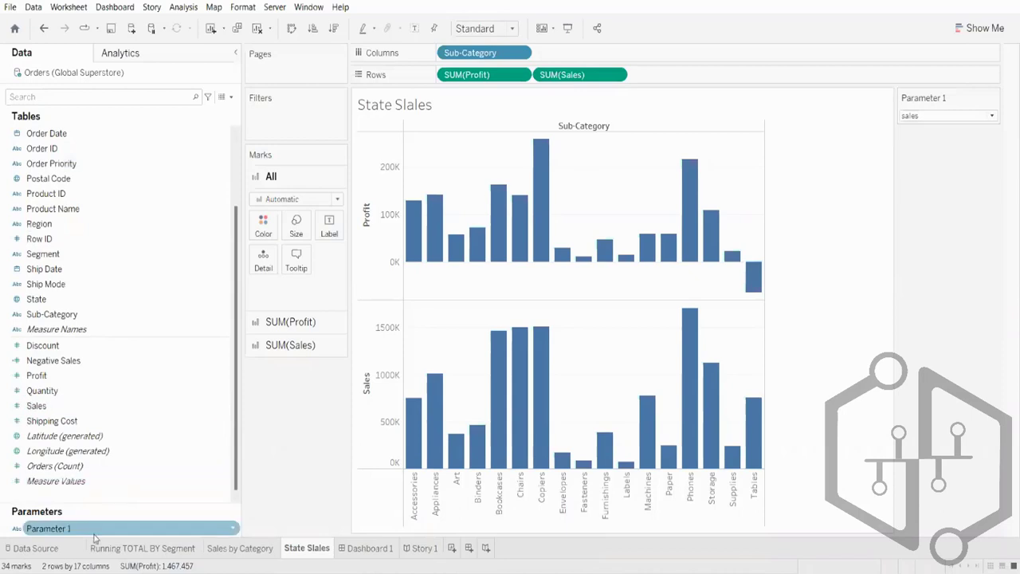
pyautogui.rightClick(63, 532)
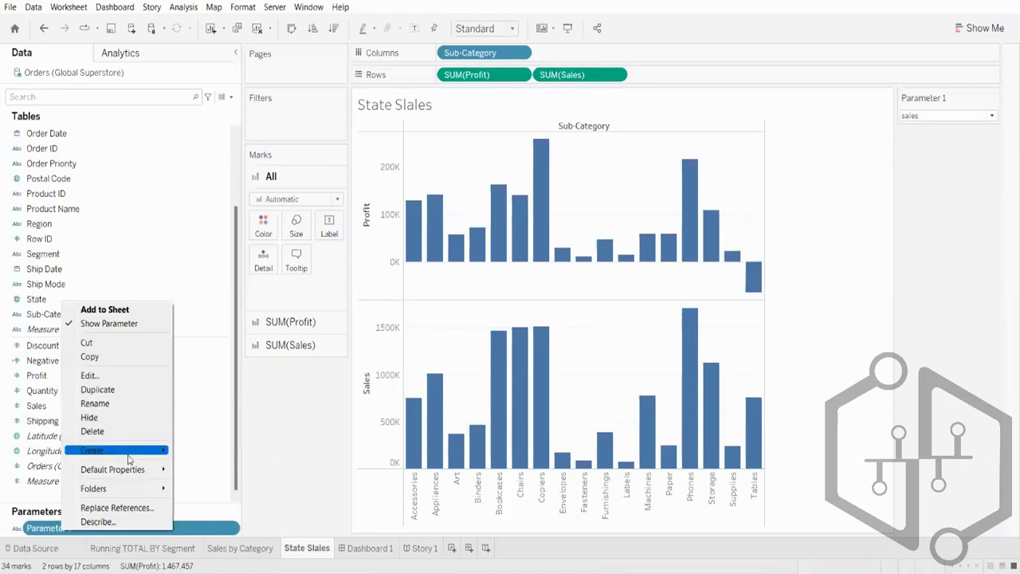
pyautogui.moveTo(129, 452)
pyautogui.click(208, 451)
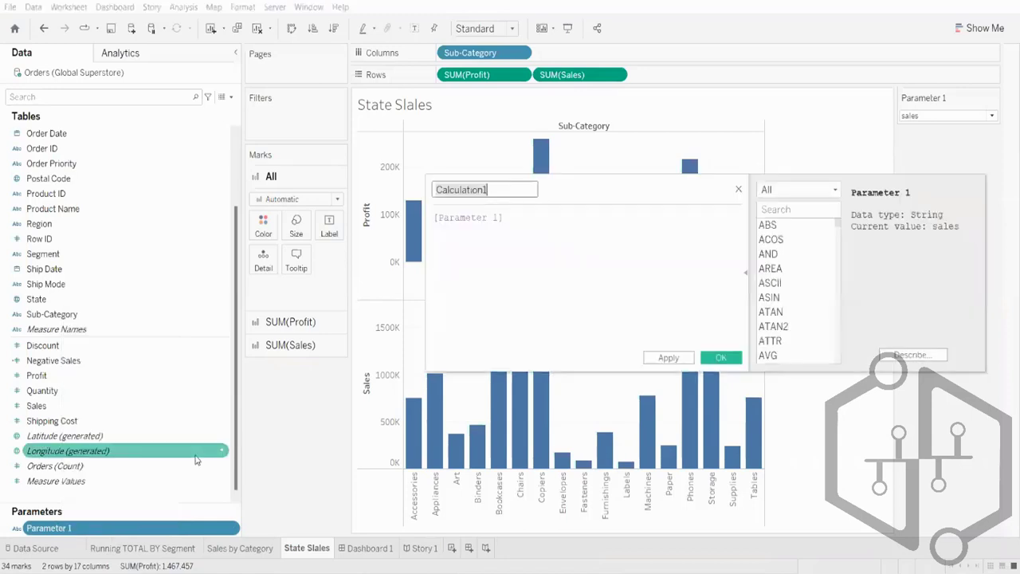
pyautogui.click(515, 217)
pyautogui.moveTo(516, 217); pyautogui.dragTo(431, 218)
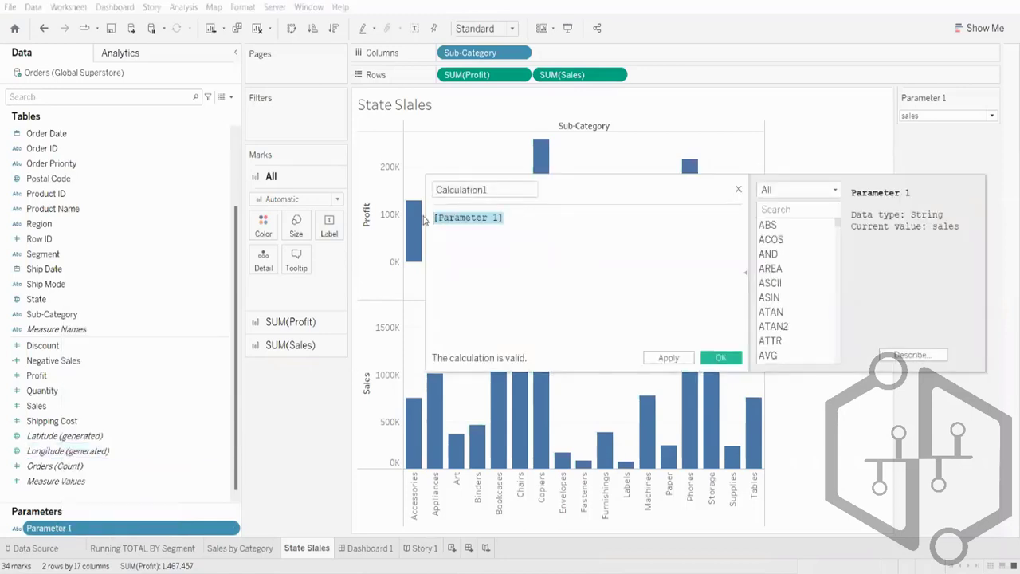
pyautogui.click(583, 218)
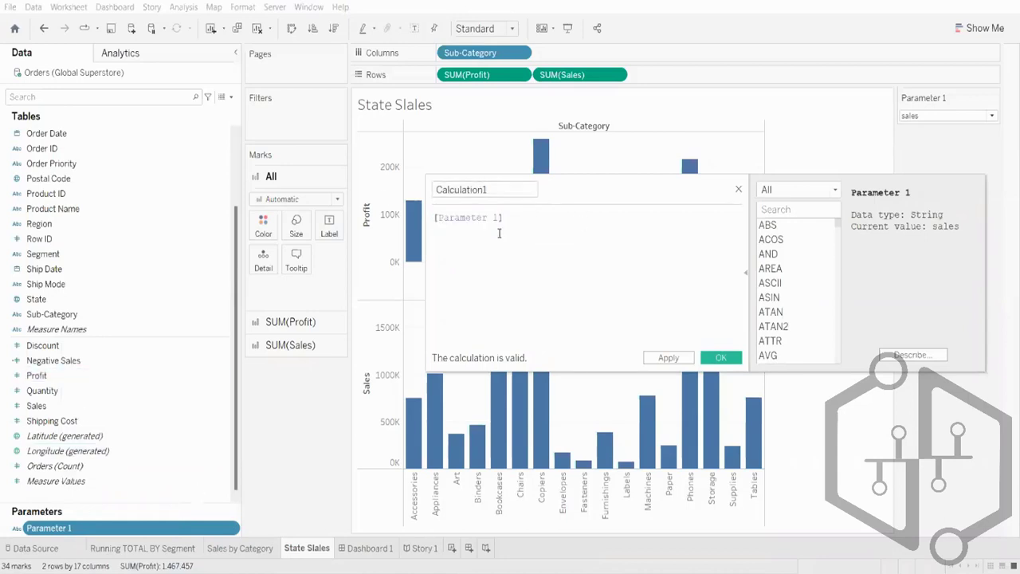
# Name the calculated field "Profit and Sales" and place the cursor at the start of its formula
pyautogui.click(504, 190)
pyautogui.moveTo(504, 190); pyautogui.dragTo(397, 183)
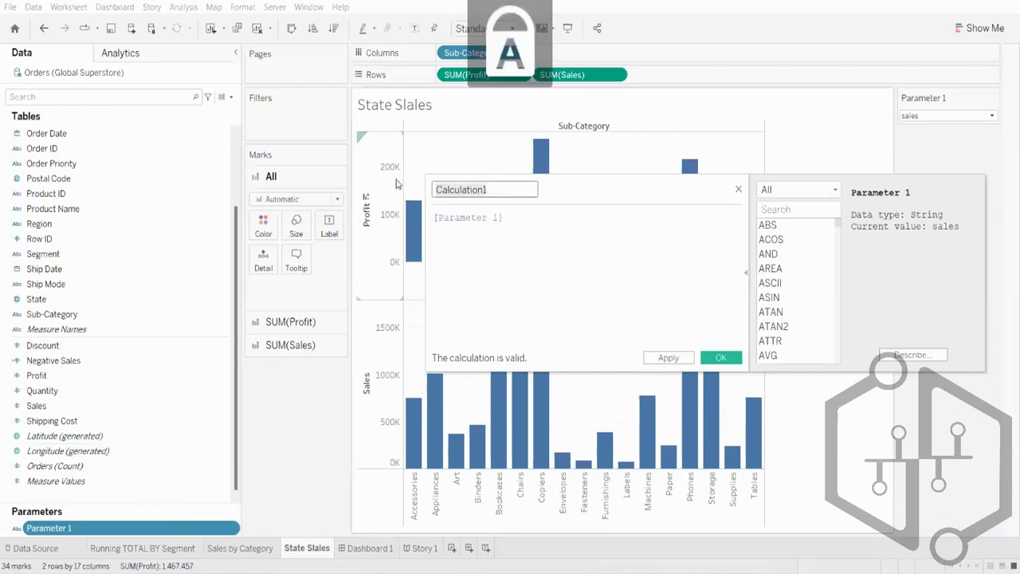
pyautogui.write('Pro')
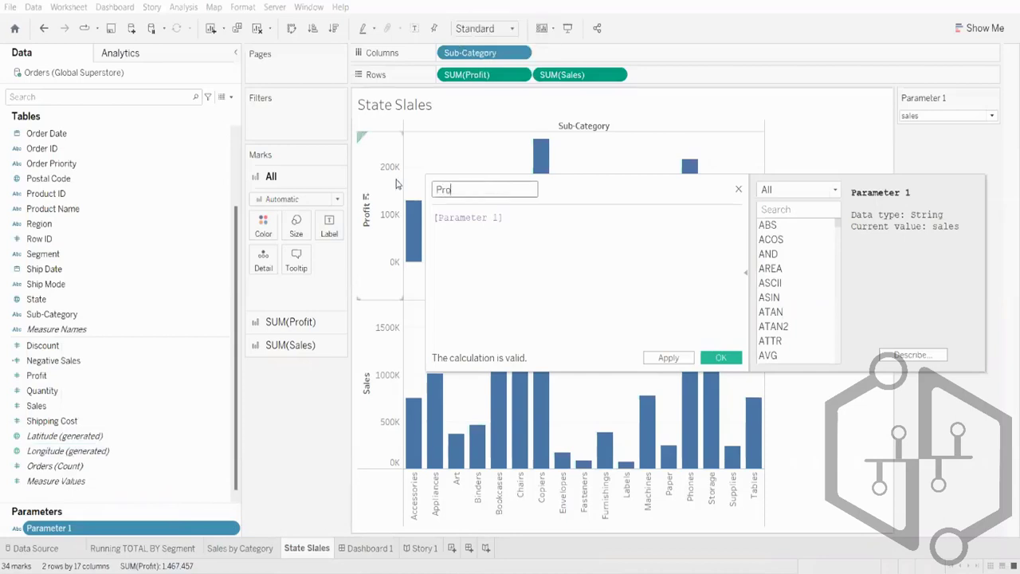
pyautogui.write('fit and Sales')
pyautogui.click(435, 219)
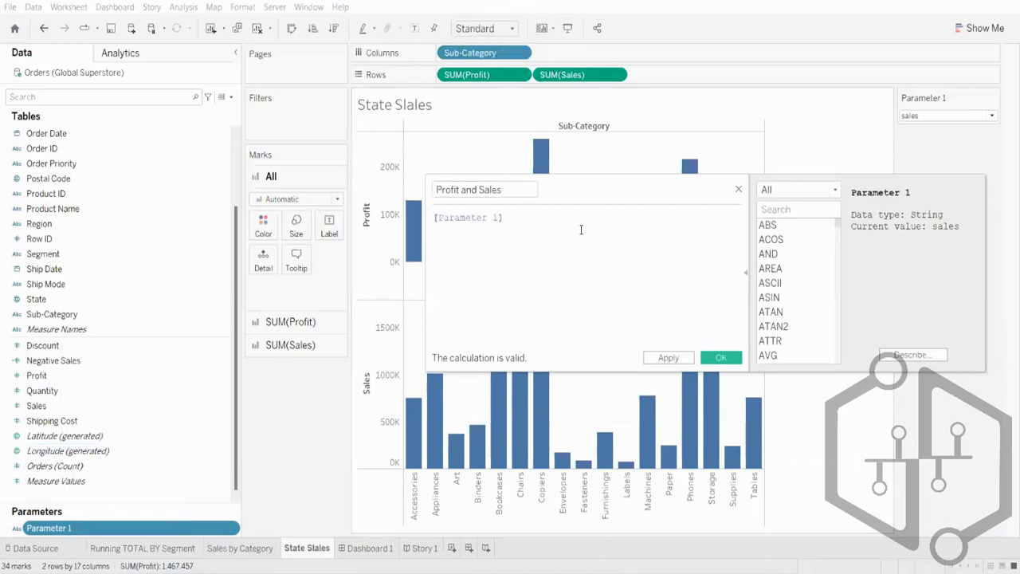
# Insert the CASE keyword before [Parameter 1] in the Profit and Sales formula and place the cursor after the parameter
pyautogui.press('capslock')
pyautogui.write('CA')
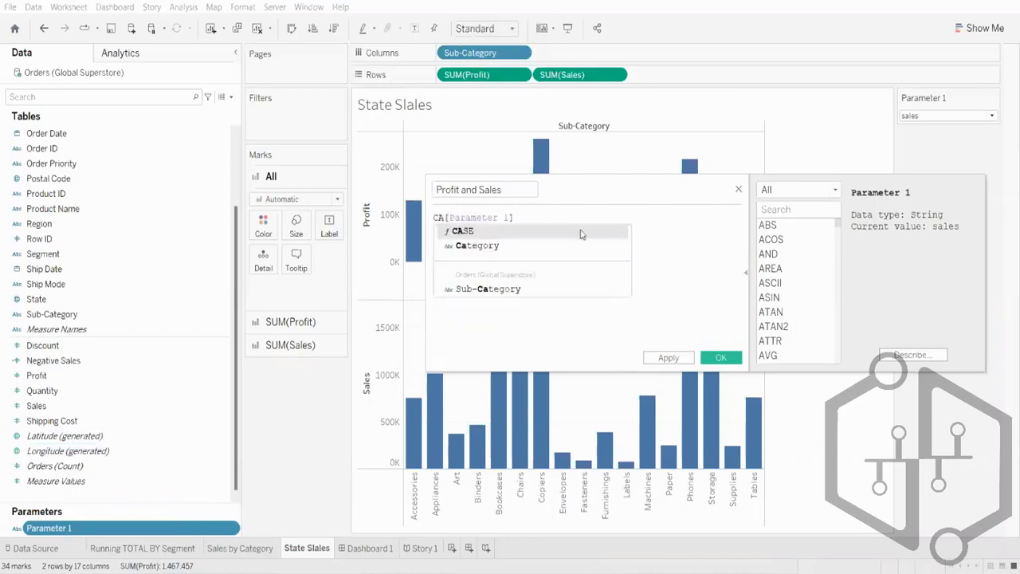
pyautogui.press('Return')
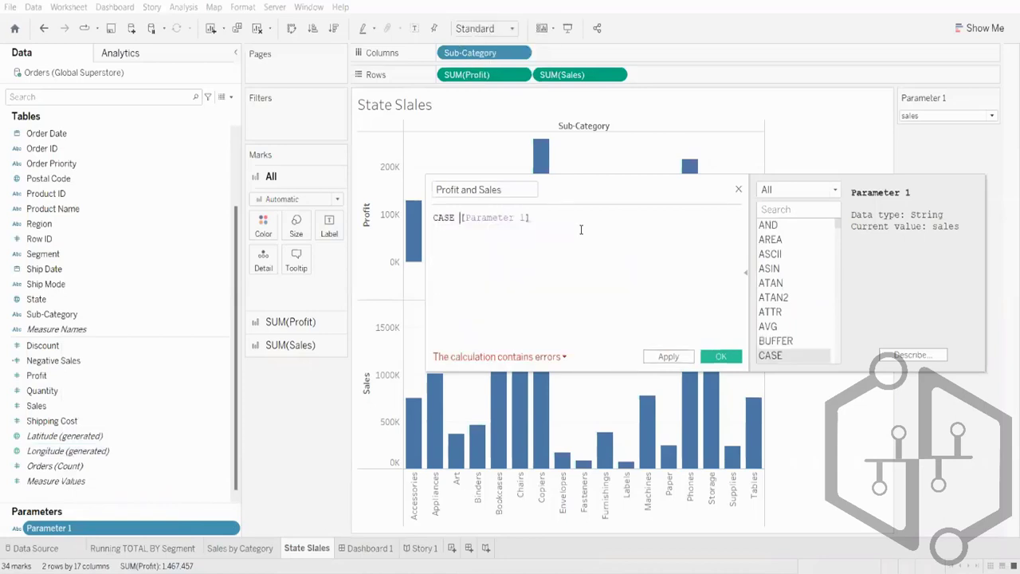
pyautogui.click(575, 217)
pyautogui.press('Return')
pyautogui.moveTo(574, 217); pyautogui.dragTo(433, 218)
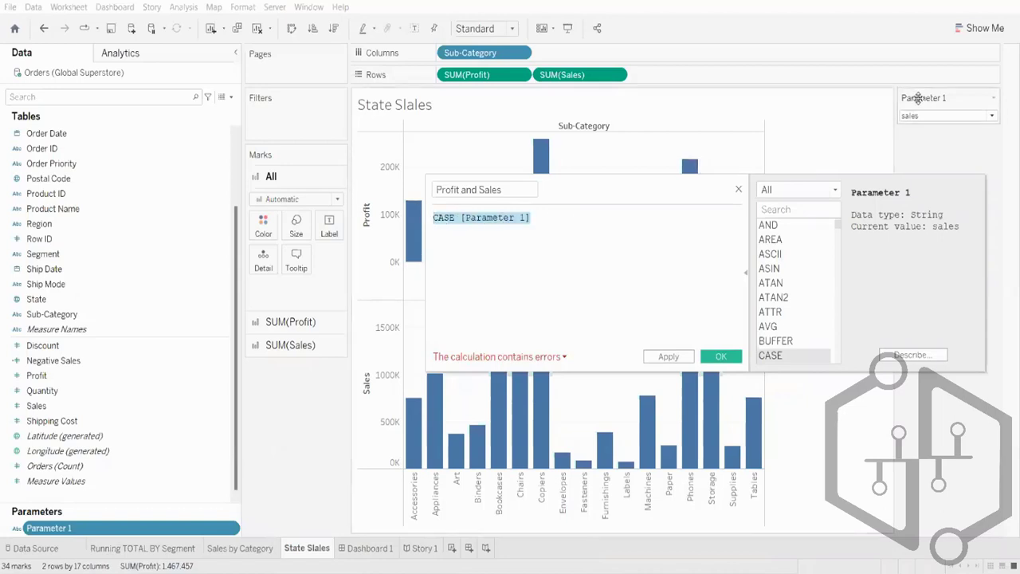
pyautogui.click(547, 218)
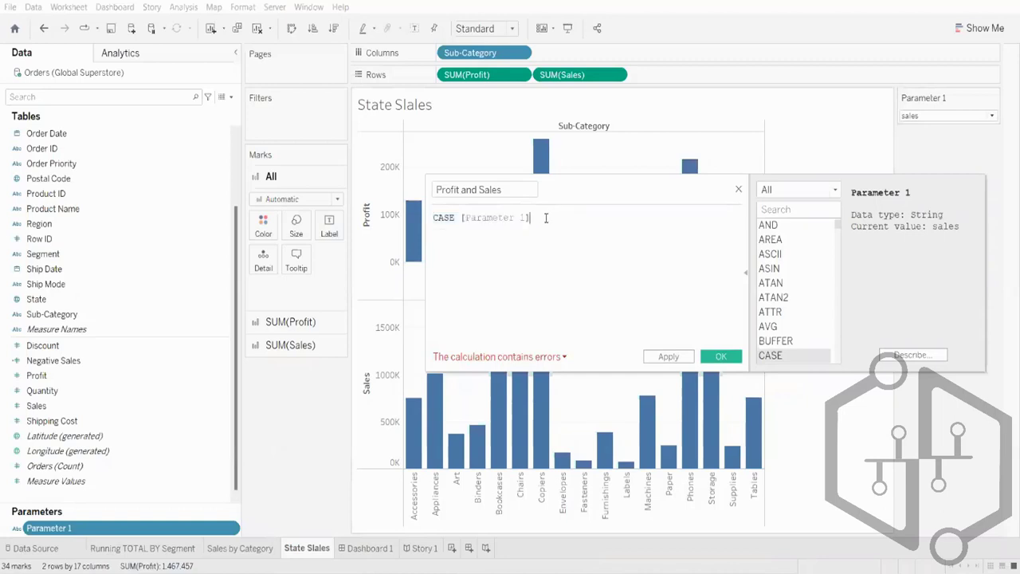
# Add a second formula line with the condition WHEN 'profit', written in lowercase
pyautogui.press('Return')
pyautogui.write('WH')
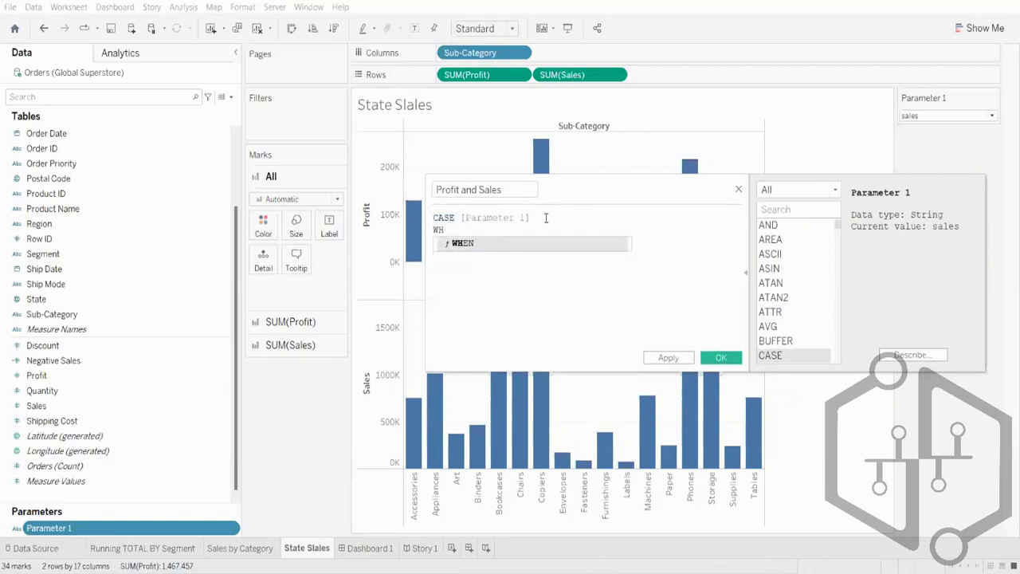
pyautogui.press('Return')
pyautogui.write("'")
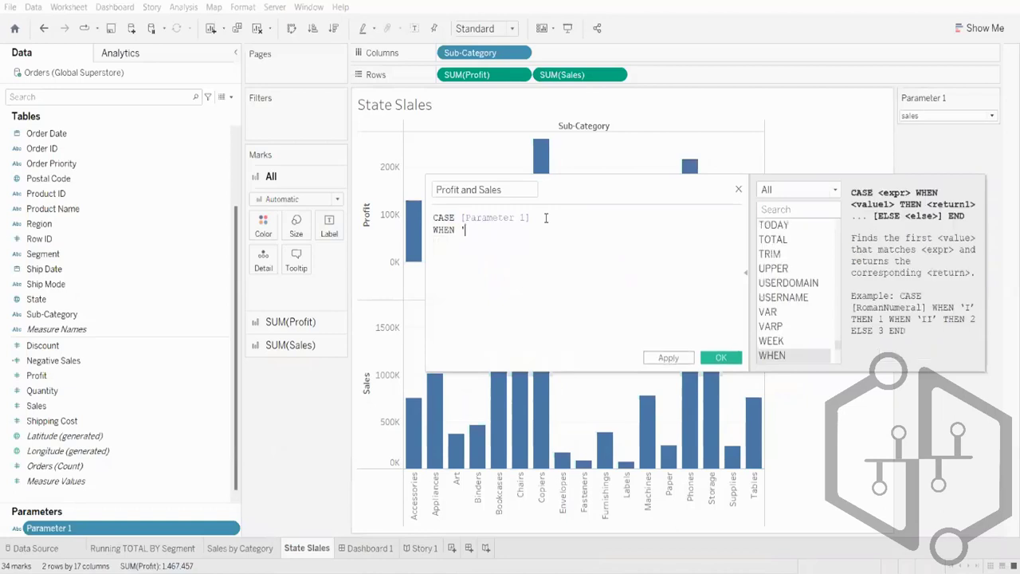
pyautogui.write('PROFIT')
pyautogui.press('BackSpace')
pyautogui.press('BackSpace')
pyautogui.press('BackSpace')
pyautogui.press('BackSpace')
pyautogui.press('BackSpace')
pyautogui.press('BackSpace')
pyautogui.press('capslock')
pyautogui.write('profit')
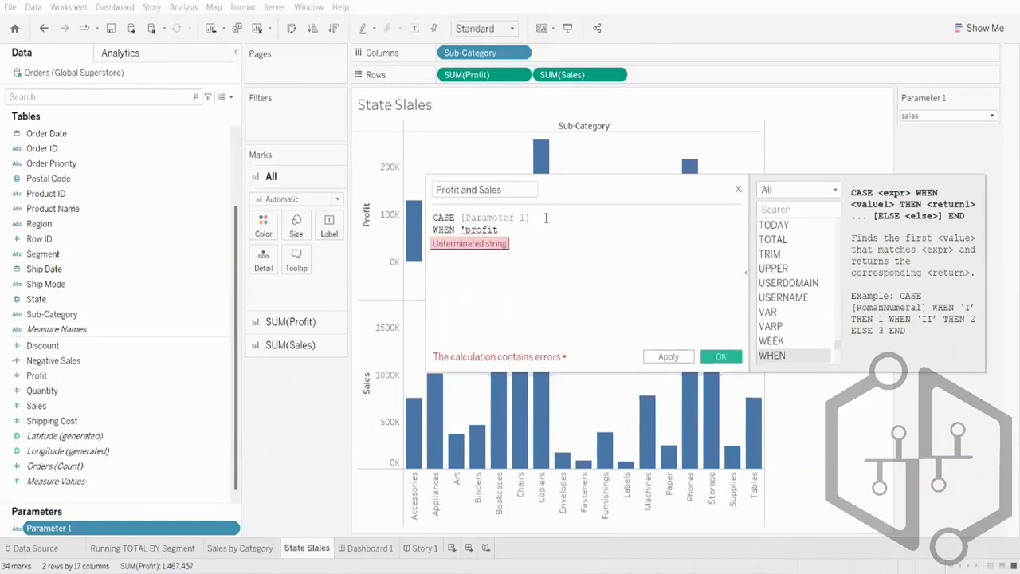
pyautogui.write("'")
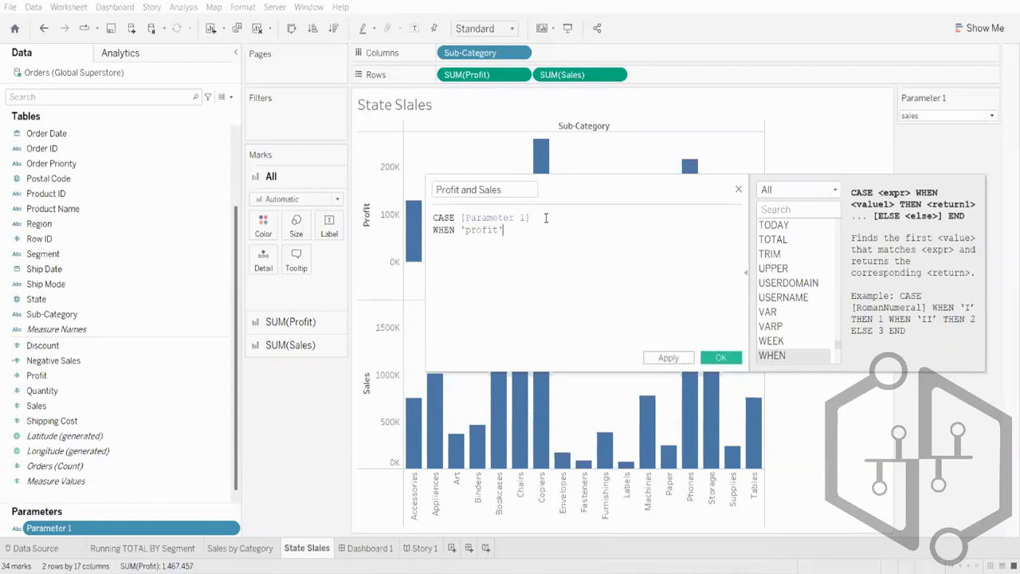
# Complete the 'profit' condition with THEN [Profit] so it returns the Profit field
pyautogui.write(' THEN')
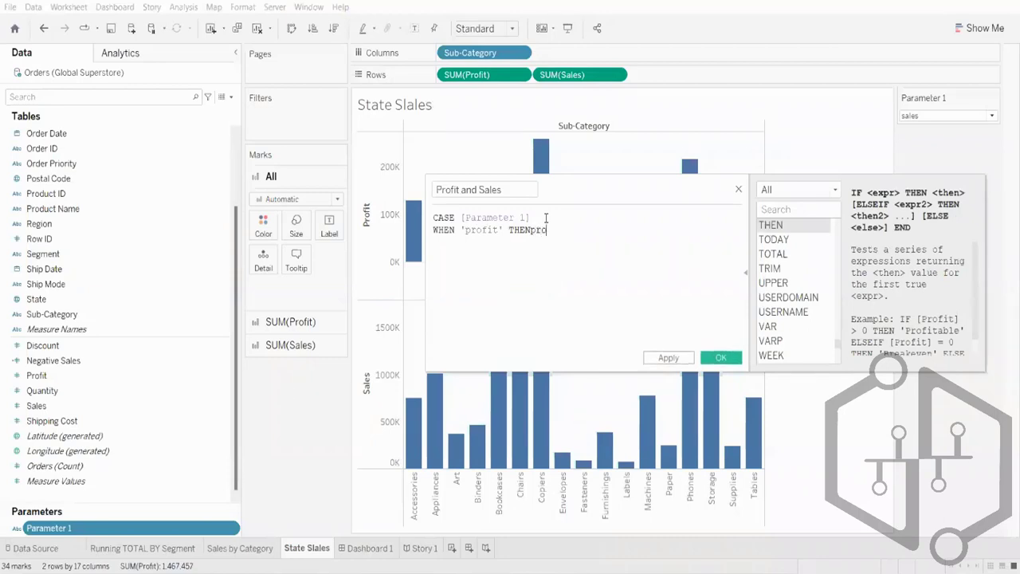
pyautogui.write(' pro')
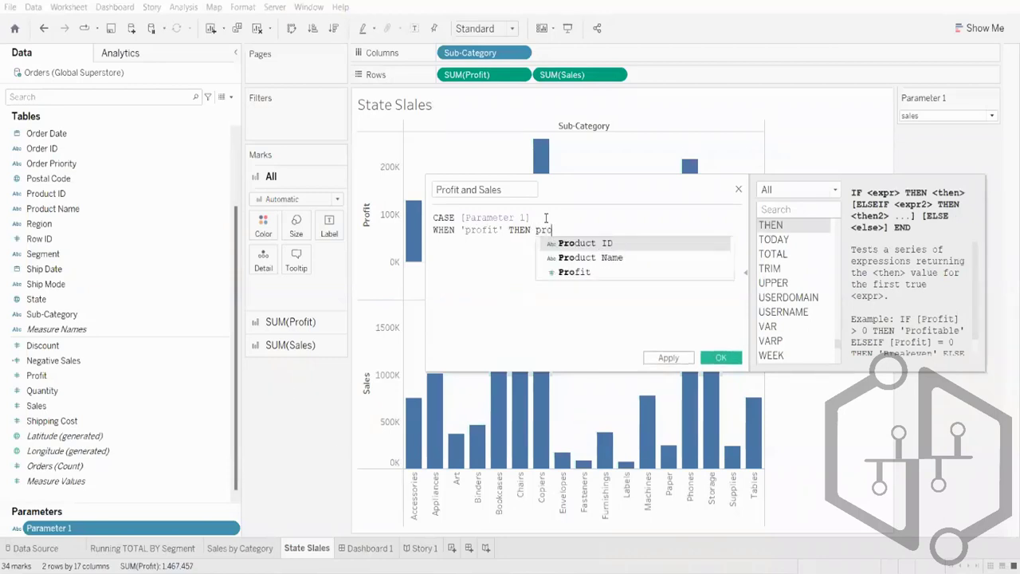
pyautogui.press('Down')
pyautogui.press('Down')
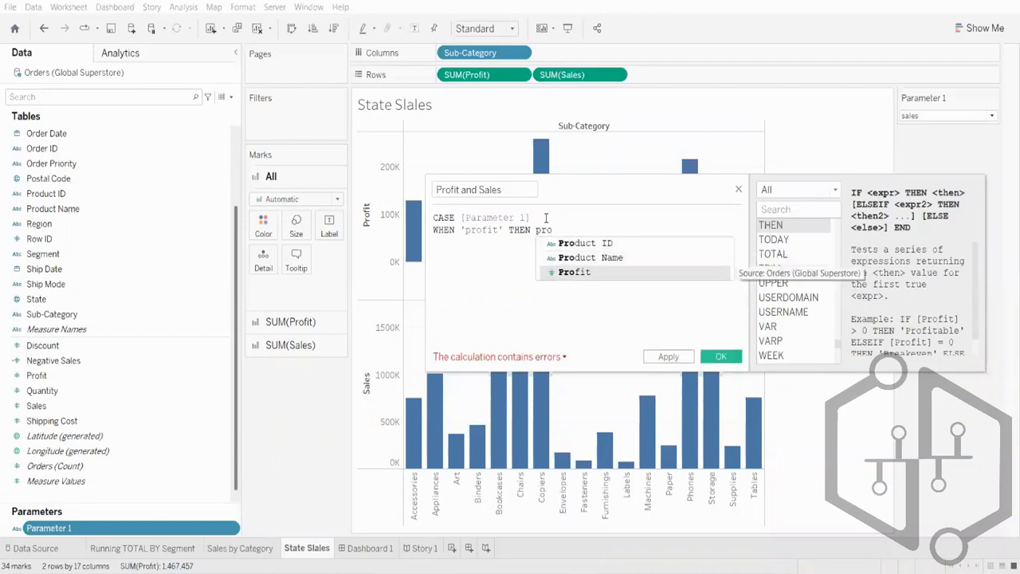
pyautogui.press('Return')
# Add the line WHEN 'sales' THEN [Sales] to the formula so the sales option returns the Sales field
pyautogui.press('Return')
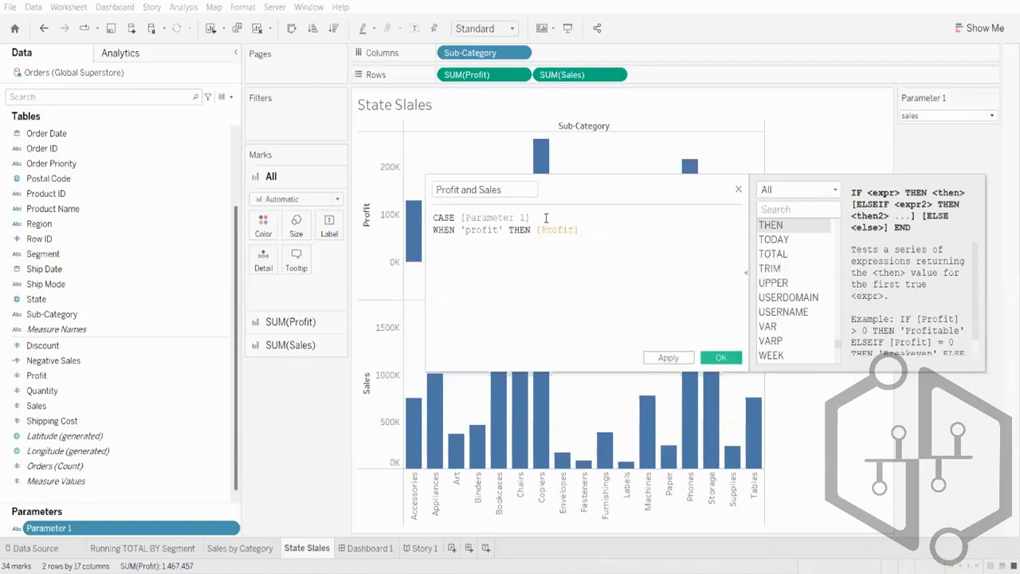
pyautogui.write('when')
pyautogui.press('Return')
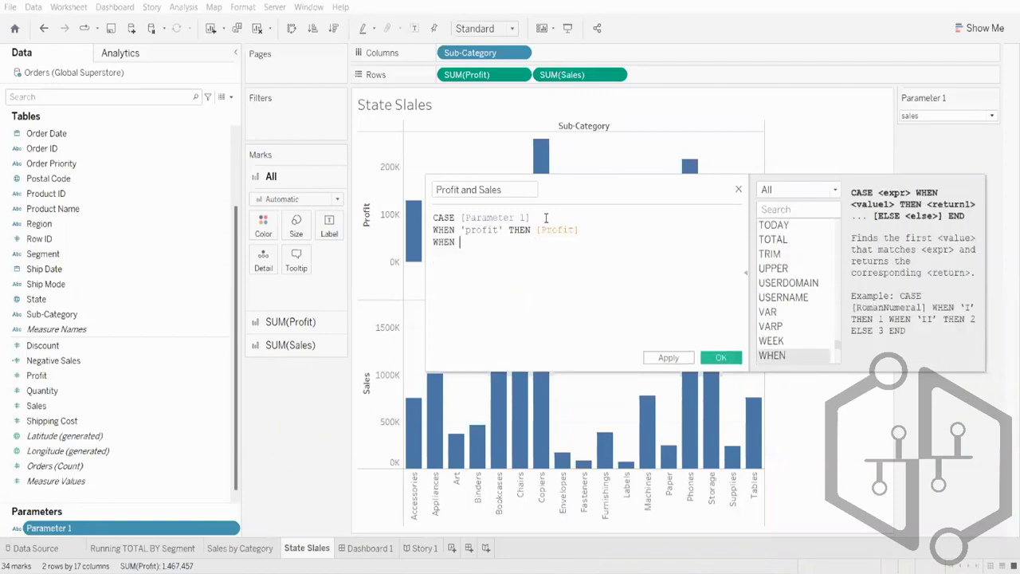
pyautogui.write("'sales")
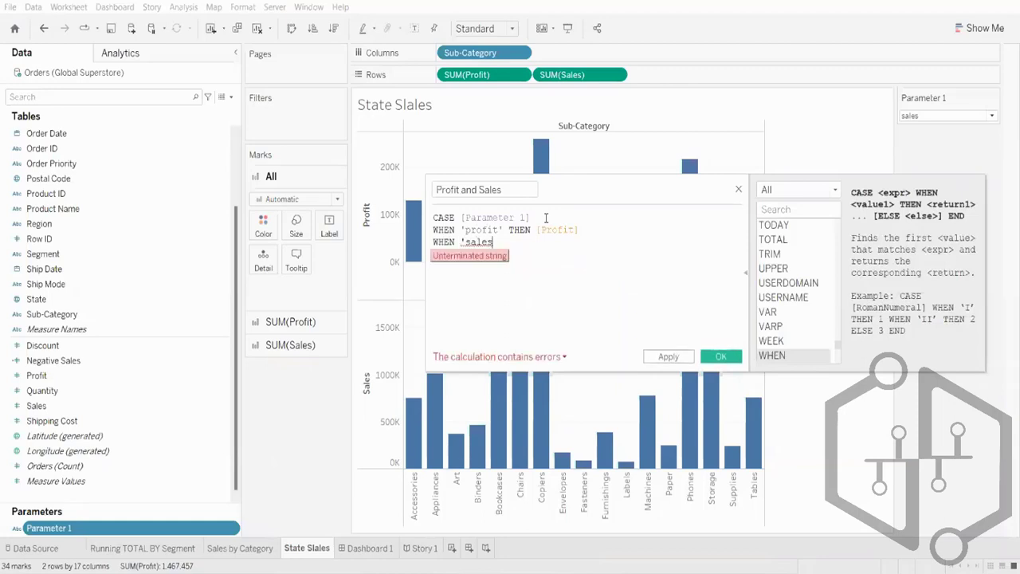
pyautogui.write("'")
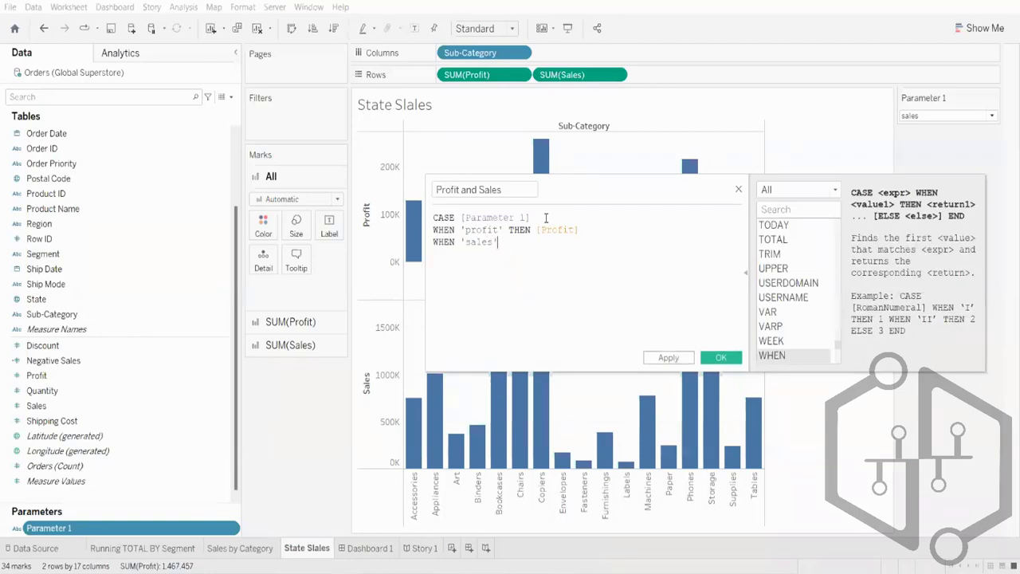
pyautogui.write(' THEN')
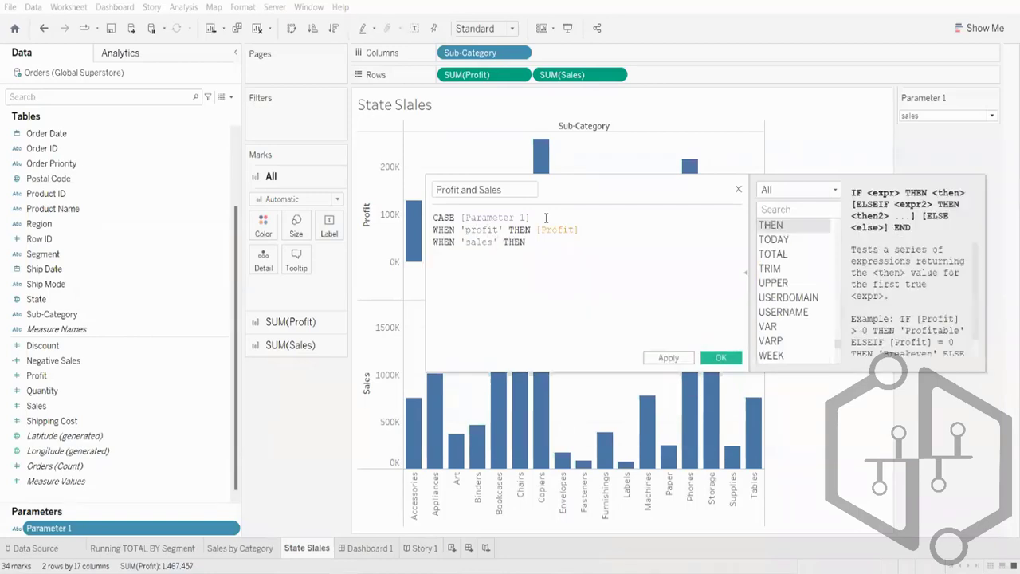
pyautogui.write('sal')
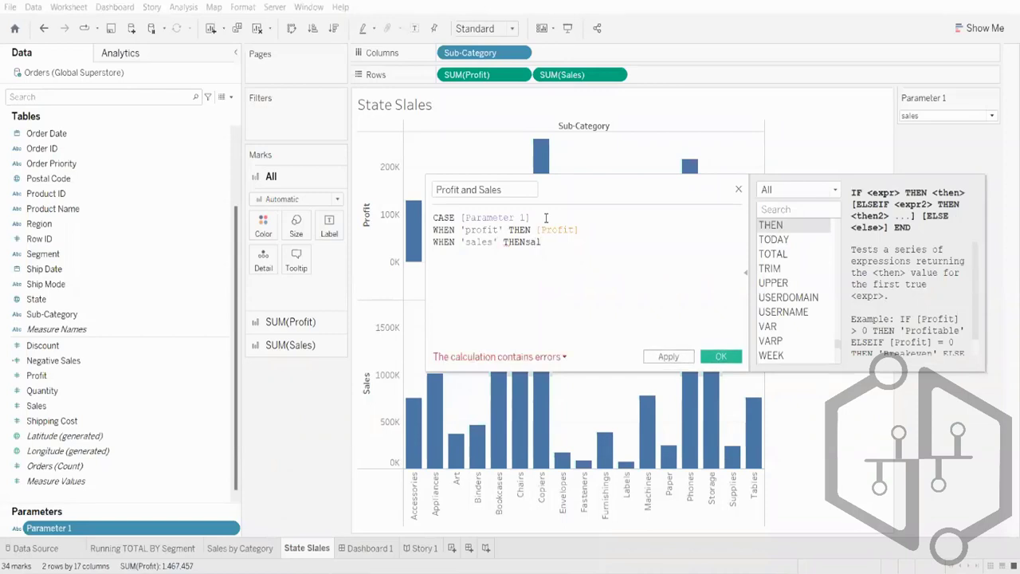
pyautogui.press('BackSpace')
pyautogui.press('BackSpace')
pyautogui.press('BackSpace')
pyautogui.write('sal')
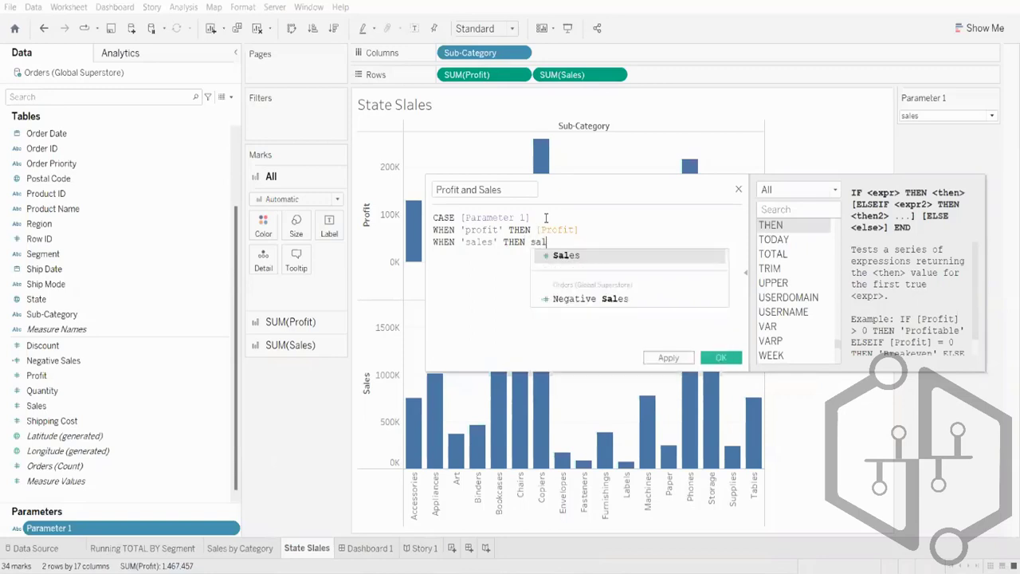
pyautogui.press('Return')
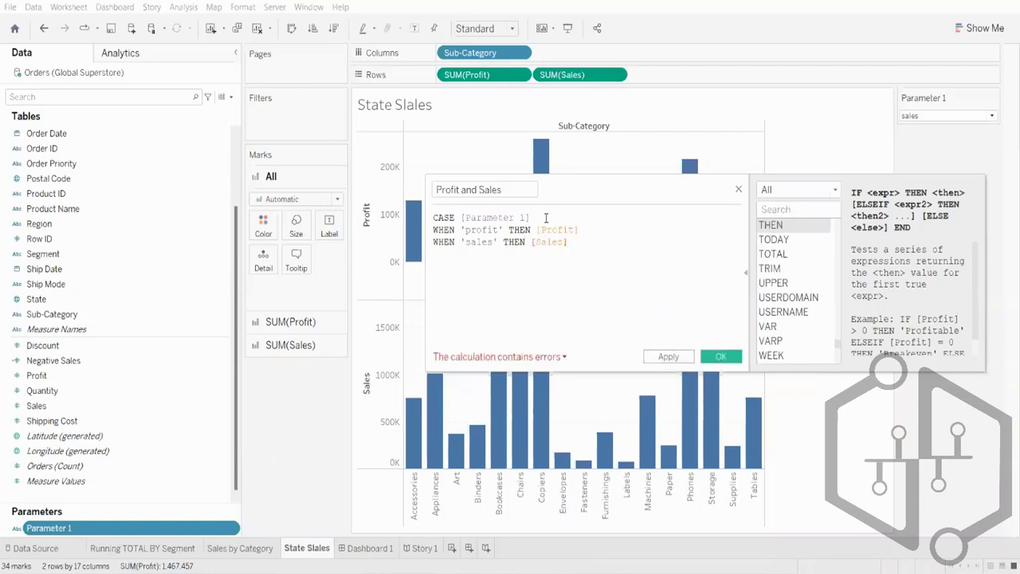
# Close the CASE formula with END and save the Profit and Sales calculated field
pyautogui.press('Return')
pyautogui.write('en')
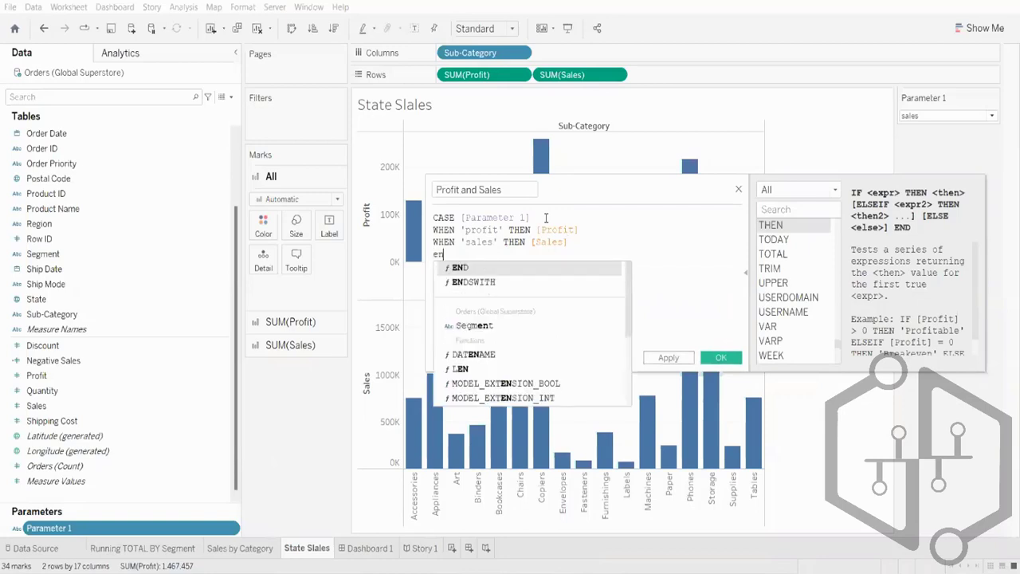
pyautogui.press('Return')
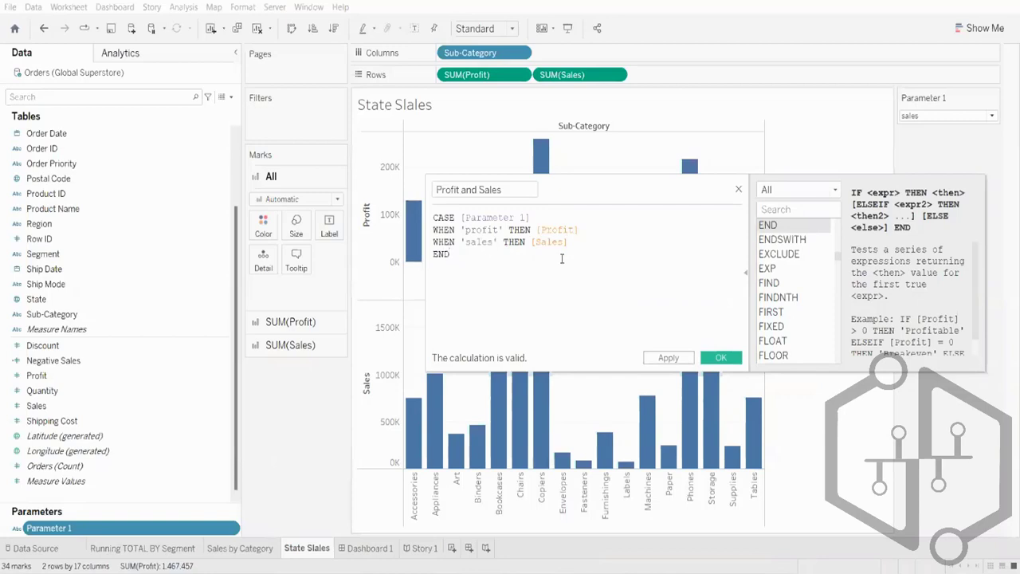
pyautogui.click(689, 362)
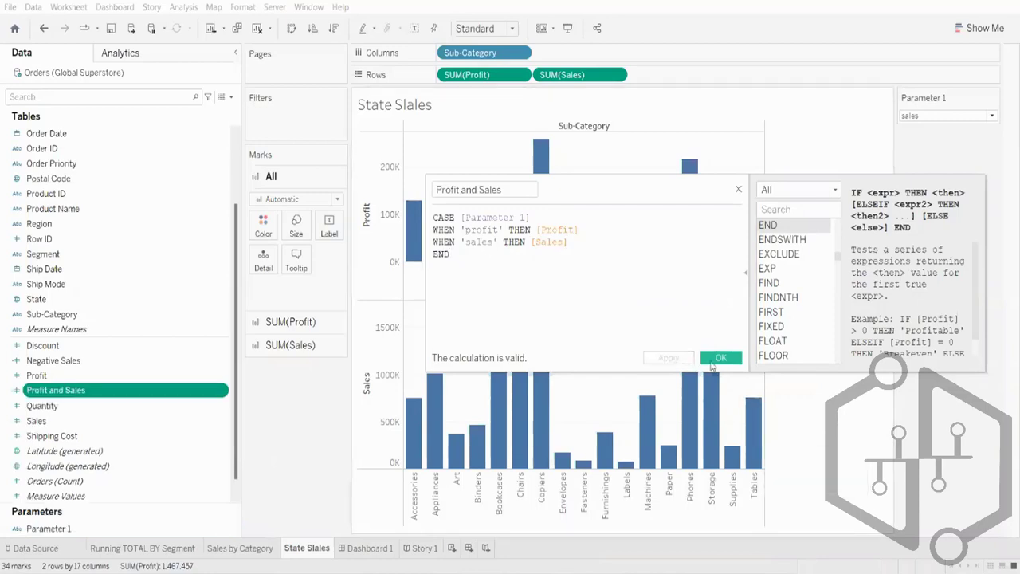
pyautogui.click(714, 360)
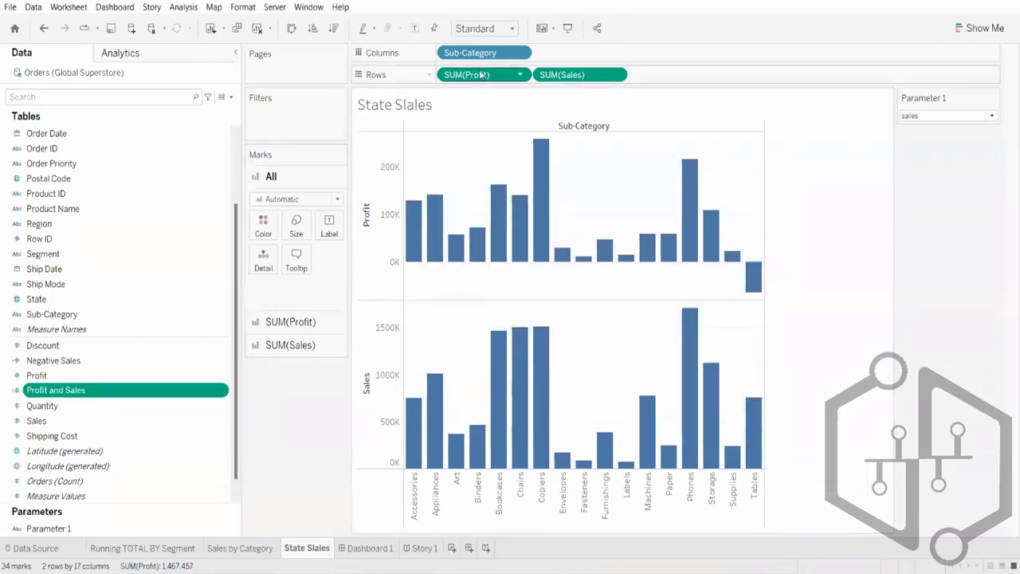
# Replace SUM(Profit) and SUM(Sales) in Rows with the Profit and Sales calculated field
pyautogui.moveTo(477, 82); pyautogui.dragTo(344, 9)
pyautogui.moveTo(489, 78); pyautogui.dragTo(344, 8)
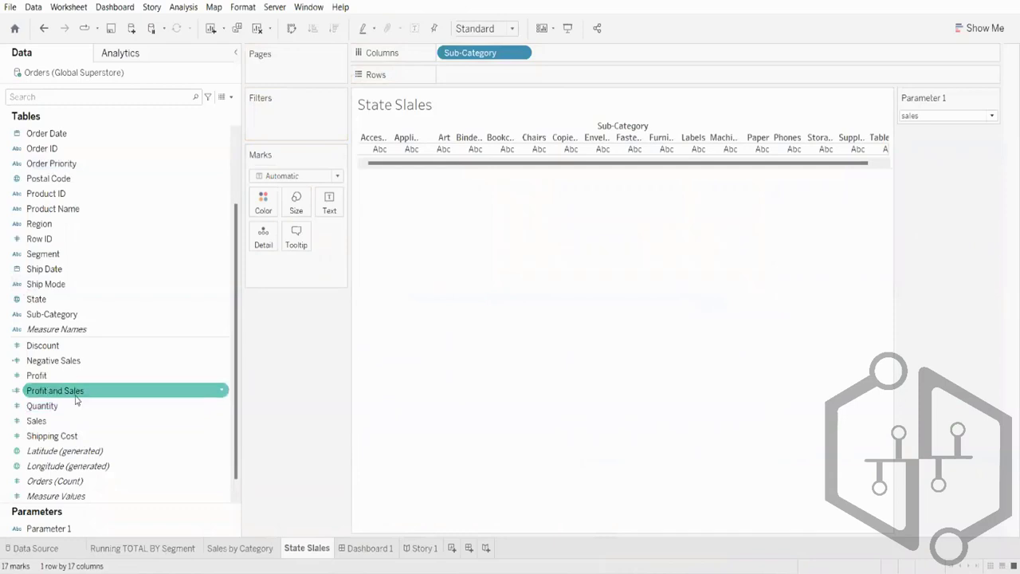
pyautogui.moveTo(76, 394); pyautogui.dragTo(494, 78)
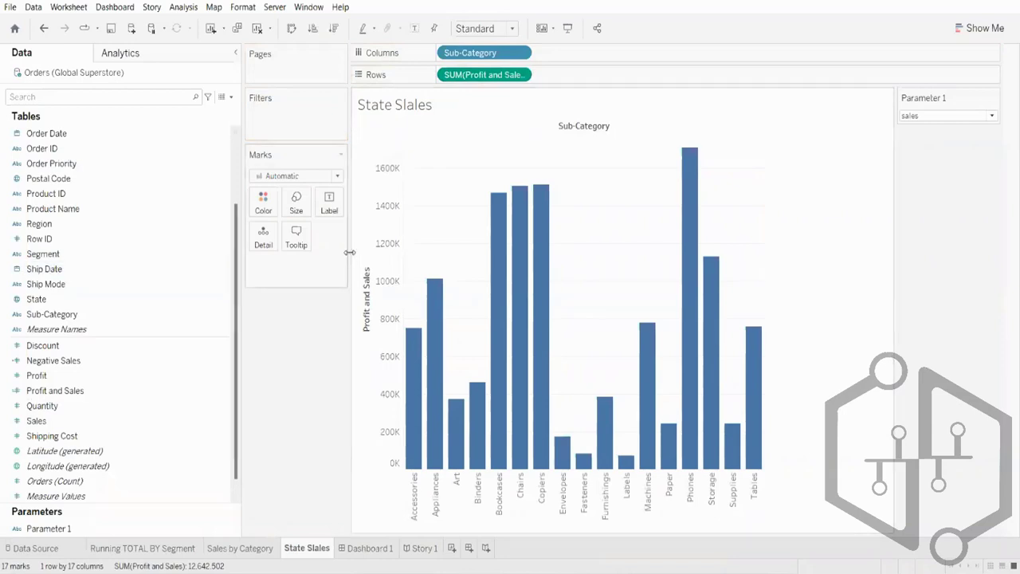
# Test the chart by switching Parameter 1 repeatedly between profit and sales, finishing on sales
pyautogui.click(917, 115)
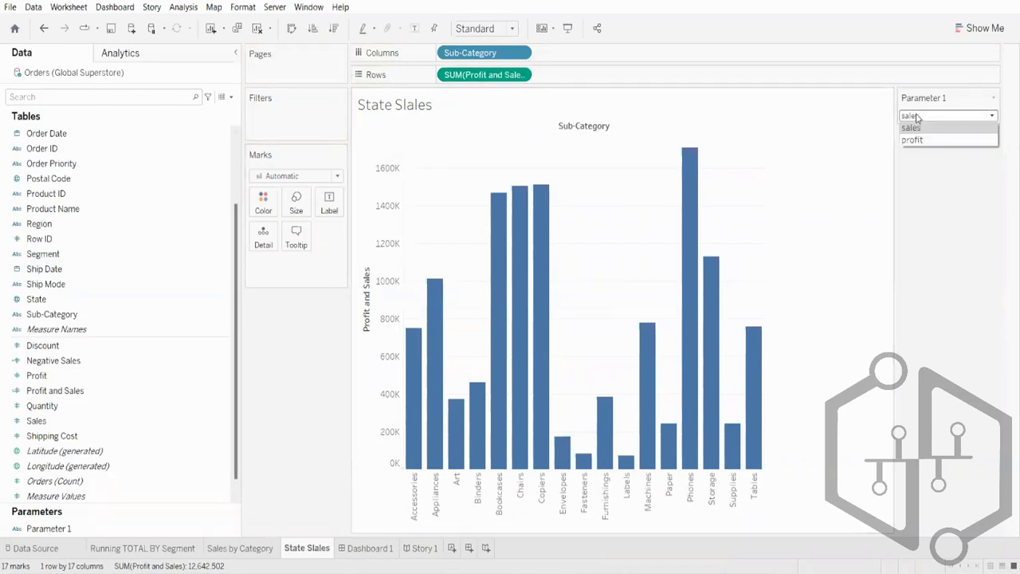
pyautogui.click(915, 131)
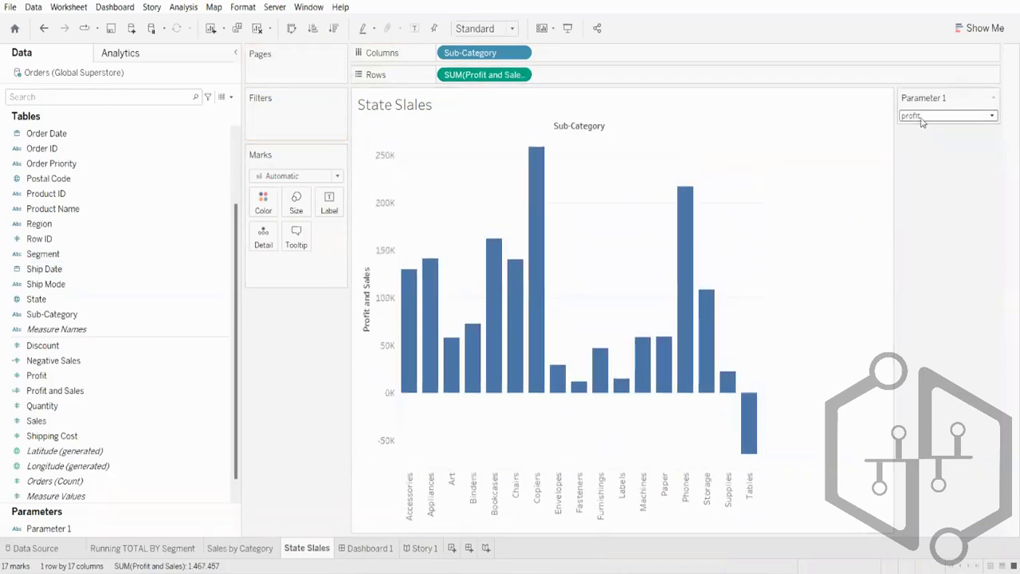
pyautogui.click(922, 120)
pyautogui.click(923, 132)
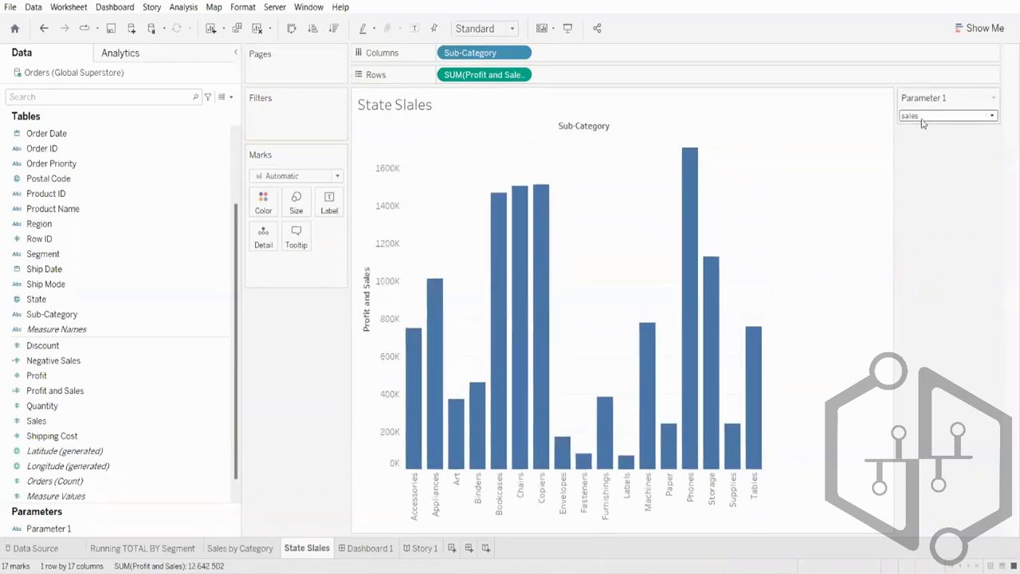
pyautogui.click(924, 120)
pyautogui.click(921, 140)
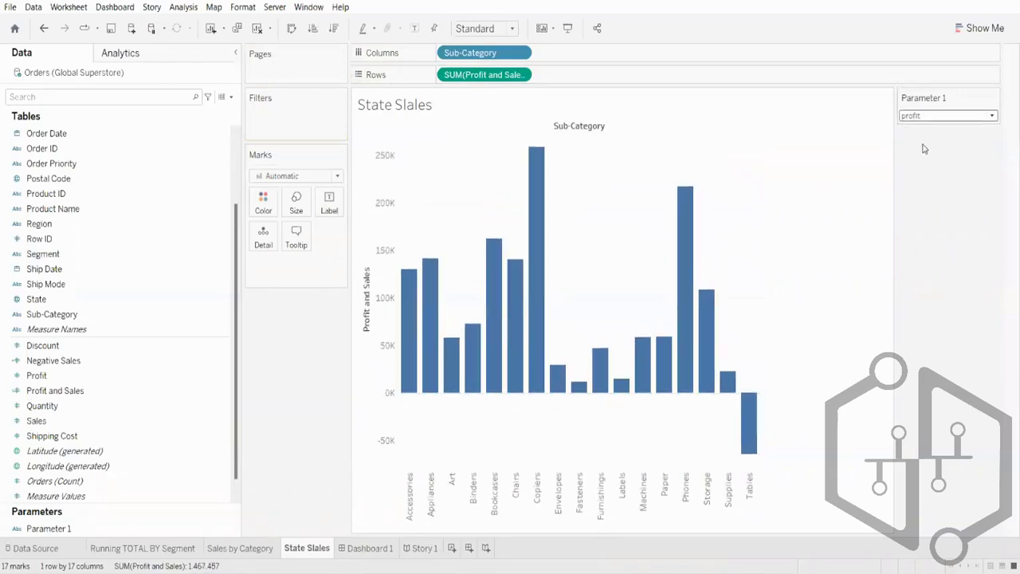
pyautogui.click(922, 119)
pyautogui.click(923, 128)
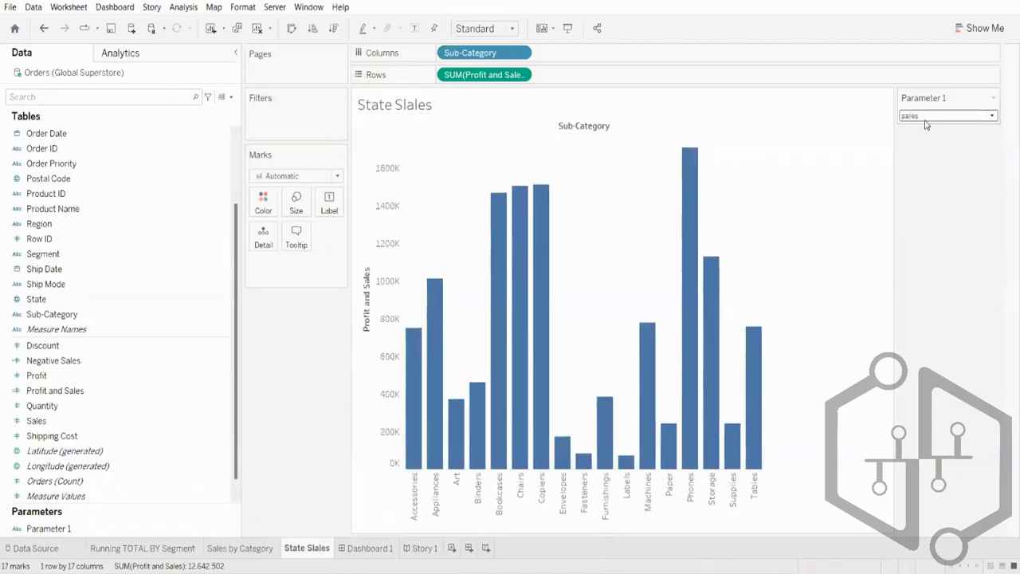
pyautogui.click(923, 120)
pyautogui.click(923, 140)
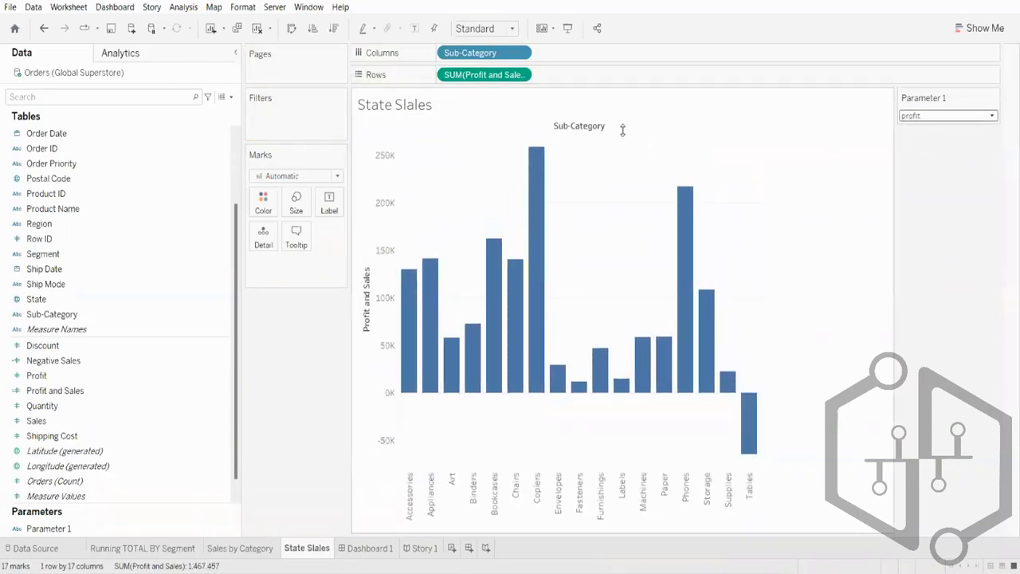
pyautogui.click(929, 116)
pyautogui.click(921, 128)
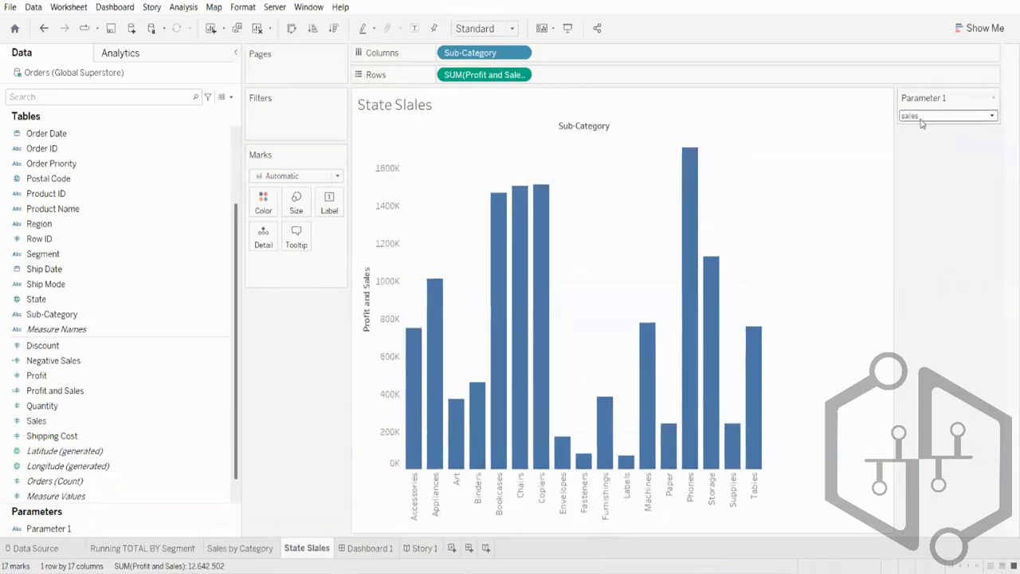
pyautogui.click(922, 118)
pyautogui.click(920, 140)
pyautogui.click(917, 120)
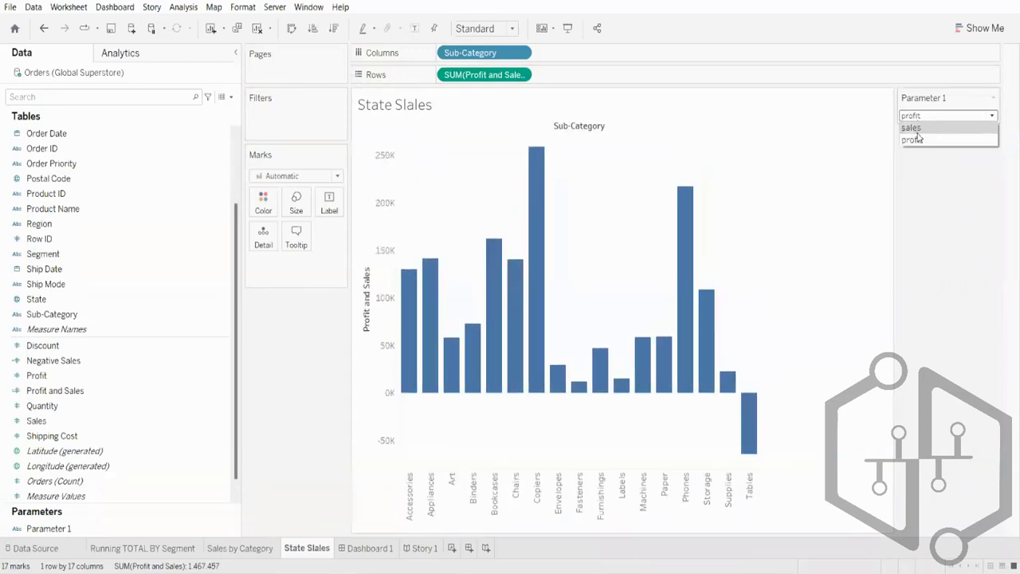
pyautogui.click(915, 128)
pyautogui.click(919, 117)
pyautogui.click(916, 141)
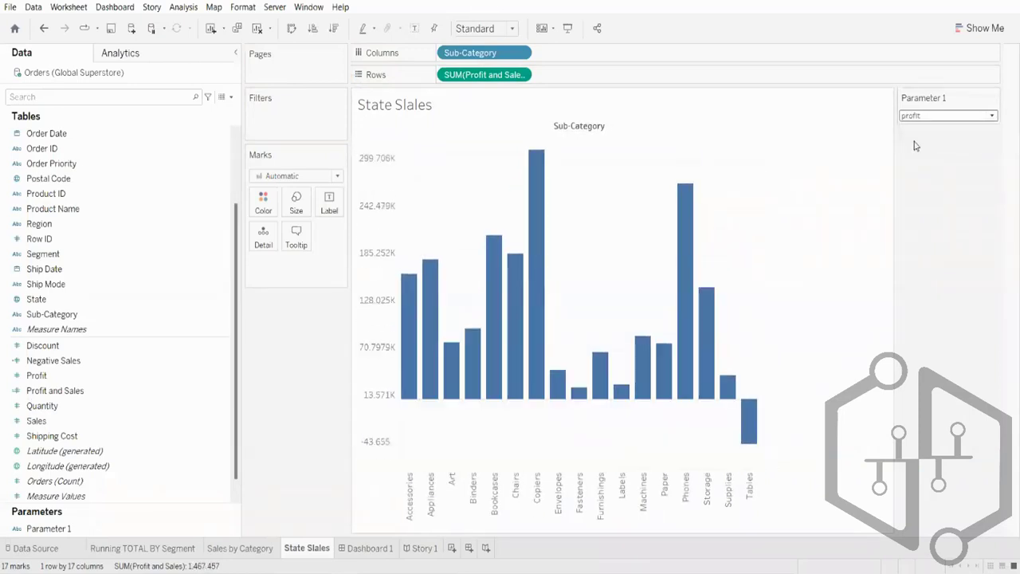
pyautogui.click(921, 119)
pyautogui.click(921, 129)
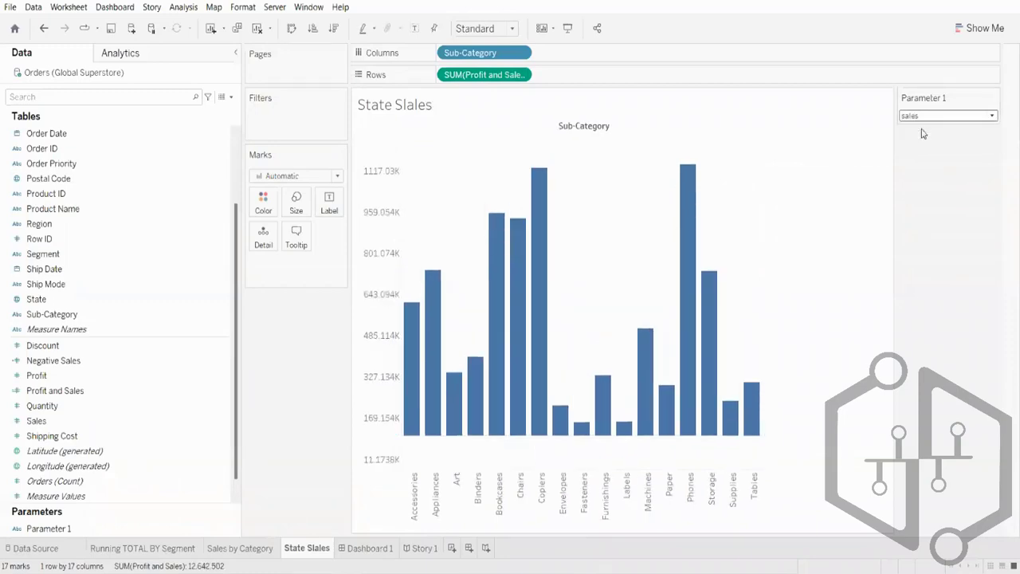